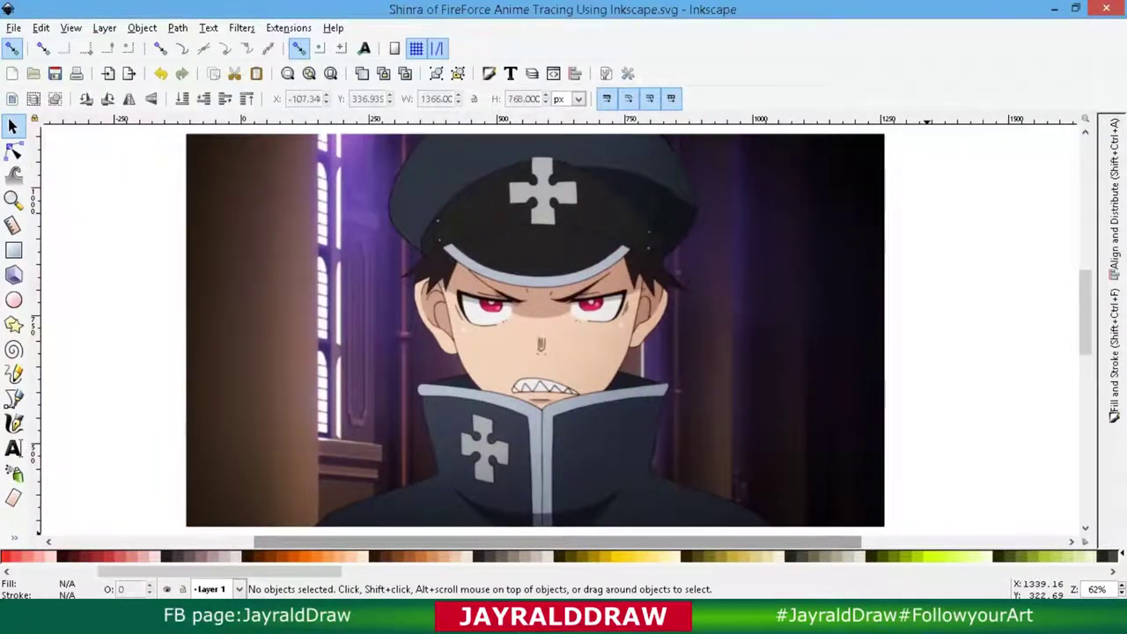
Bring the whole Shinra reference image back into view, select it, and open the Layer menu.
{"action": "left_click", "coordinate": [13, 399]}
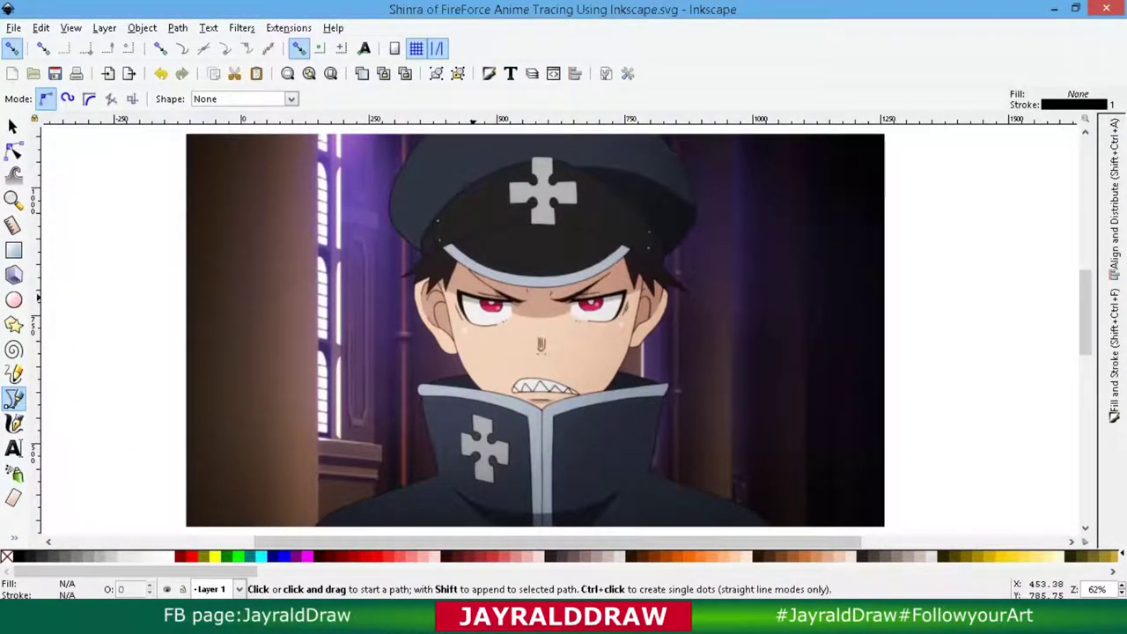
{"action": "key", "text": "plus"}
{"action": "key", "text": "plus"}
{"action": "key", "text": "plus"}
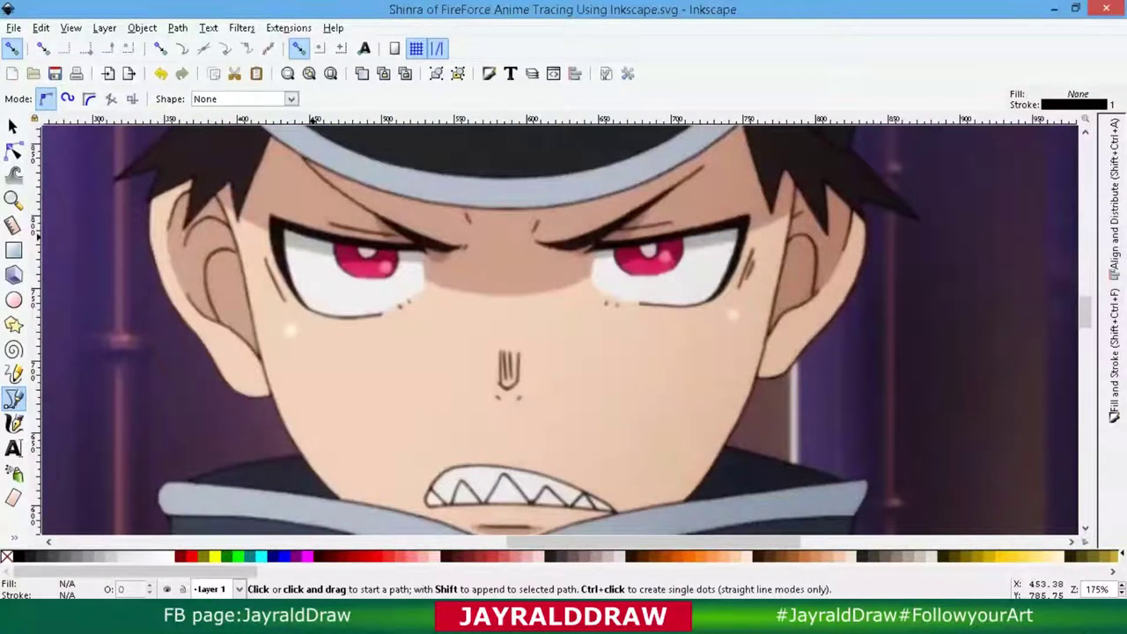
{"action": "key", "text": "minus"}
{"action": "key", "text": "minus"}
{"action": "key", "text": "minus"}
{"action": "key", "text": "s"}
{"action": "left_click", "coordinate": [563, 335]}
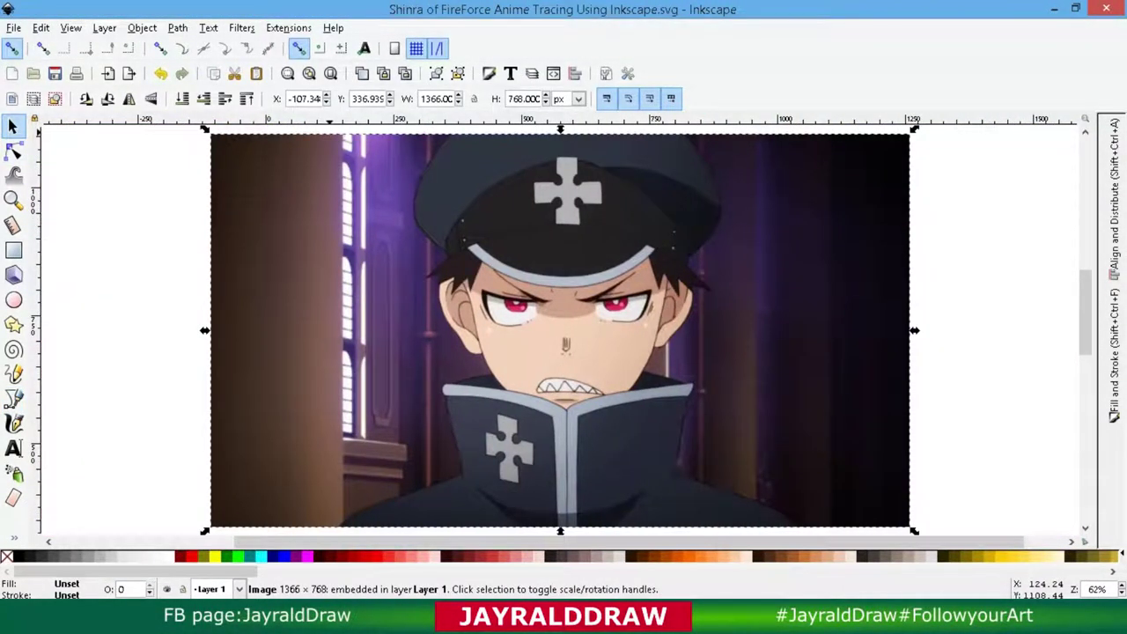
{"action": "left_click", "coordinate": [104, 27]}
Rename Layer 1 to Shinra and add a new Anime Tracing layer above it.
{"action": "left_click", "coordinate": [123, 344]}
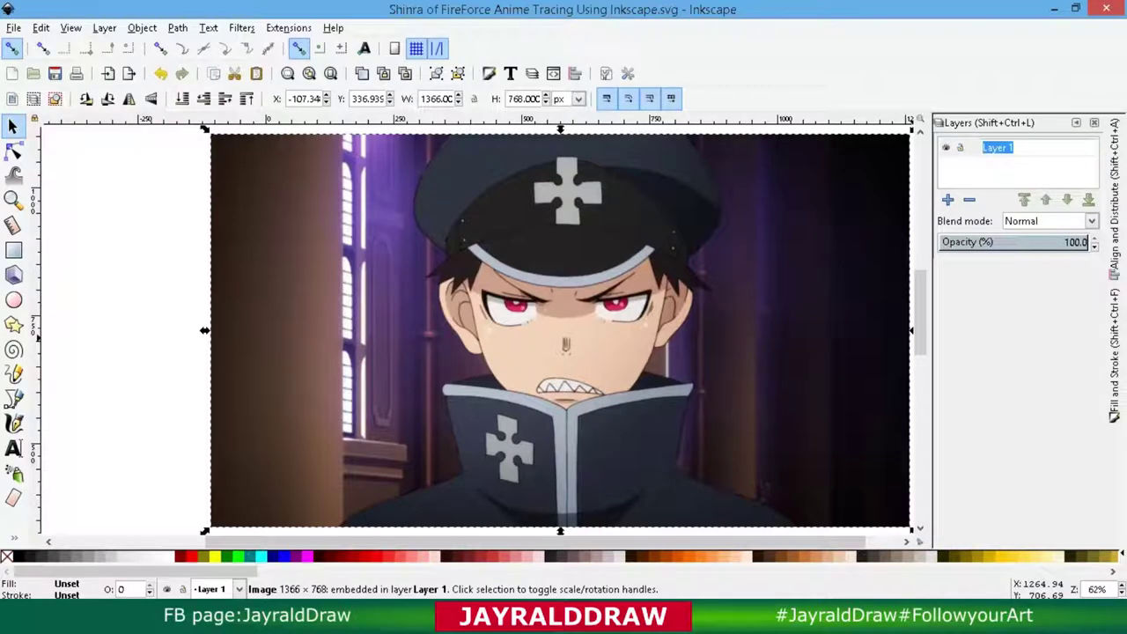
{"action": "type", "text": "Shinra"}
{"action": "key", "text": "Return"}
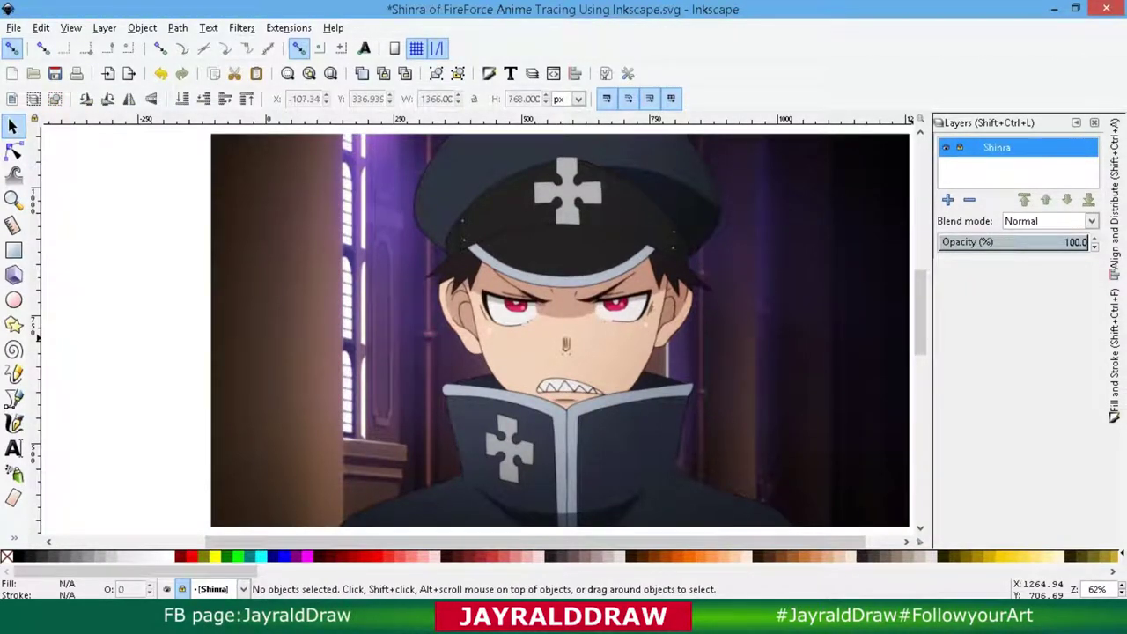
{"action": "key", "text": "ctrl+shift+n"}
{"action": "left_click", "coordinate": [623, 359]}
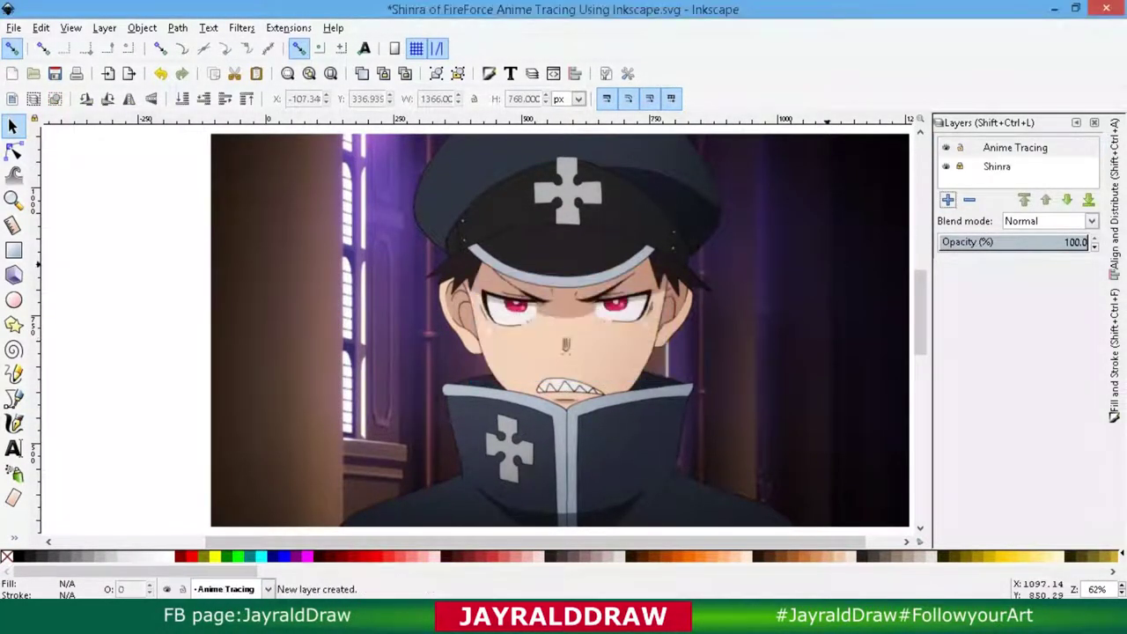
Fade the Shinra layer to 53.6% opacity, make Anime Tracing current, and zoom in.
{"action": "left_click", "coordinate": [996, 167]}
{"action": "left_click", "coordinate": [1018, 242]}
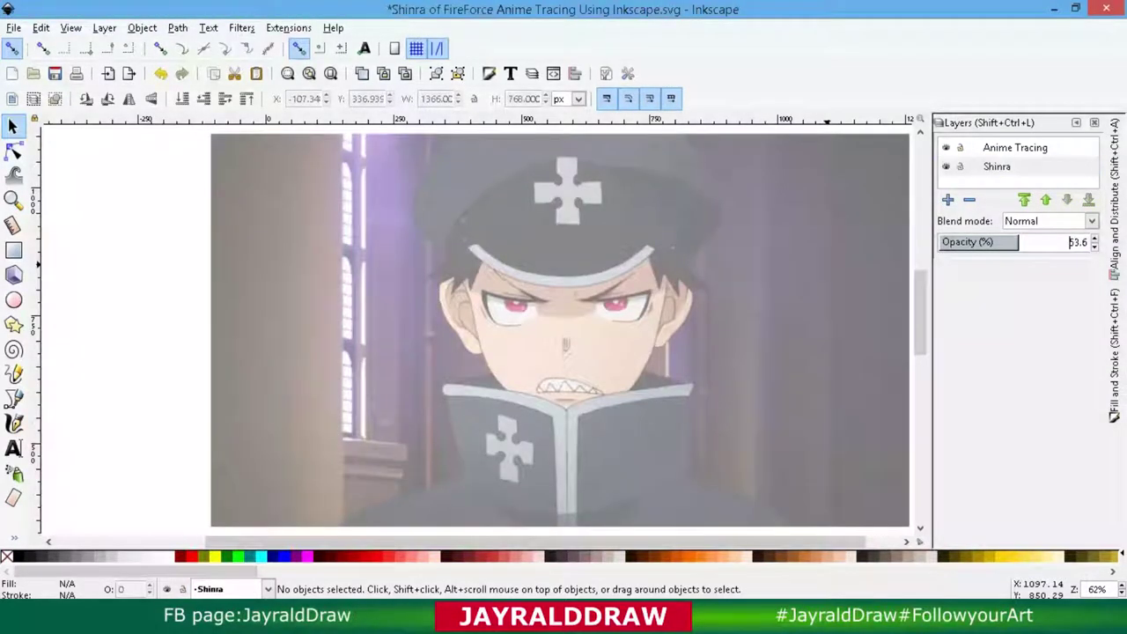
{"action": "left_click", "coordinate": [1015, 147]}
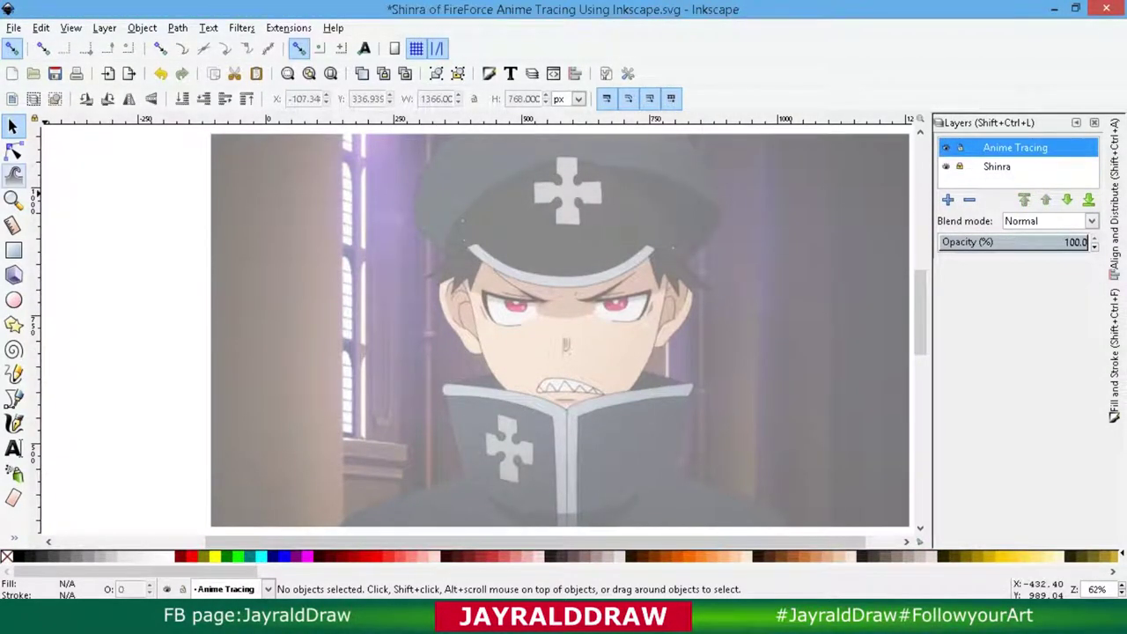
{"action": "key", "text": "z"}
{"action": "left_click", "coordinate": [589, 384]}
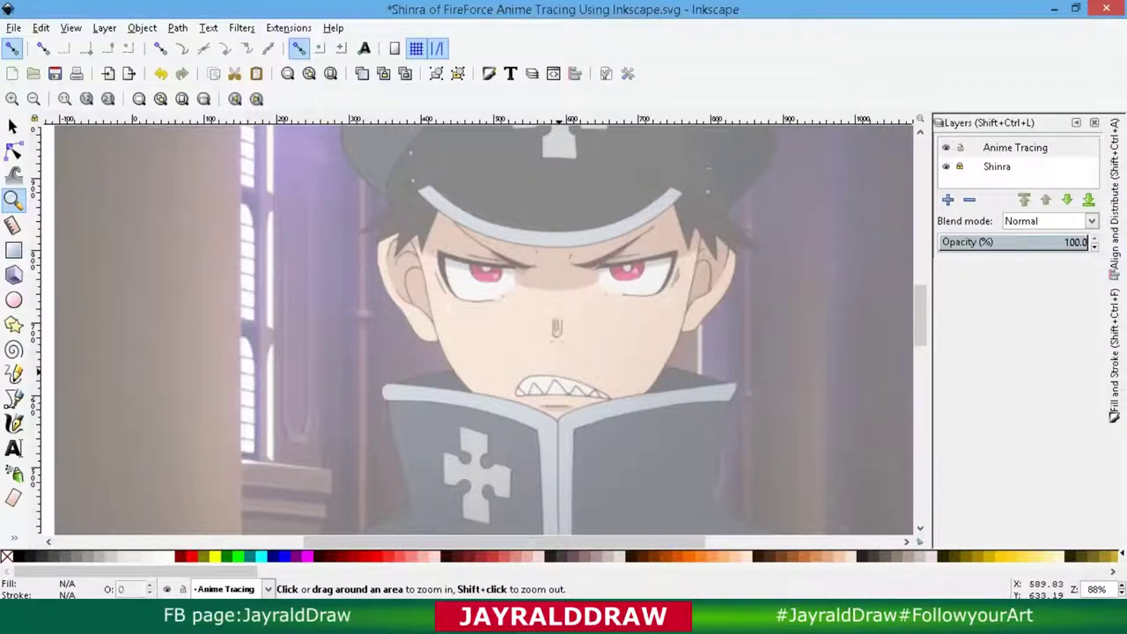
Zoom in and start the coat outline with curved nodes along the left collar top.
{"action": "double_click", "coordinate": [568, 382]}
{"action": "scroll", "coordinate": [484, 383], "scroll_direction": "up", "scroll_amount": 1}
{"action": "scroll", "coordinate": [440, 385], "scroll_direction": "up", "scroll_amount": 2}
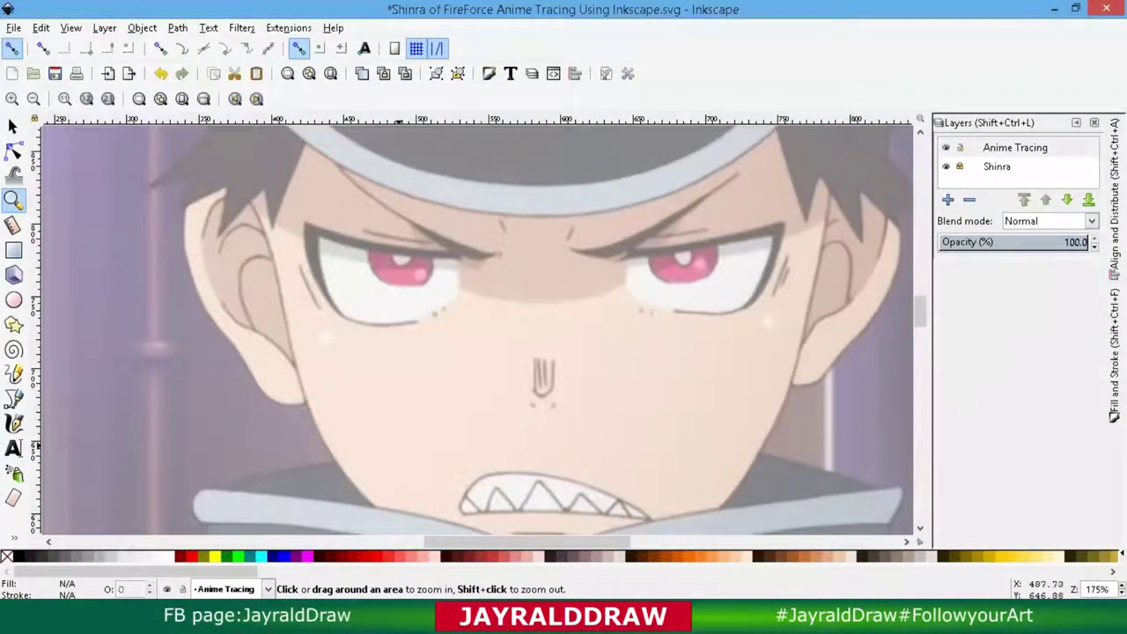
{"action": "left_click", "coordinate": [13, 398]}
{"action": "scroll", "coordinate": [141, 352], "scroll_direction": "down", "scroll_amount": 1}
{"action": "scroll", "coordinate": [141, 352], "scroll_direction": "down", "scroll_amount": 4}
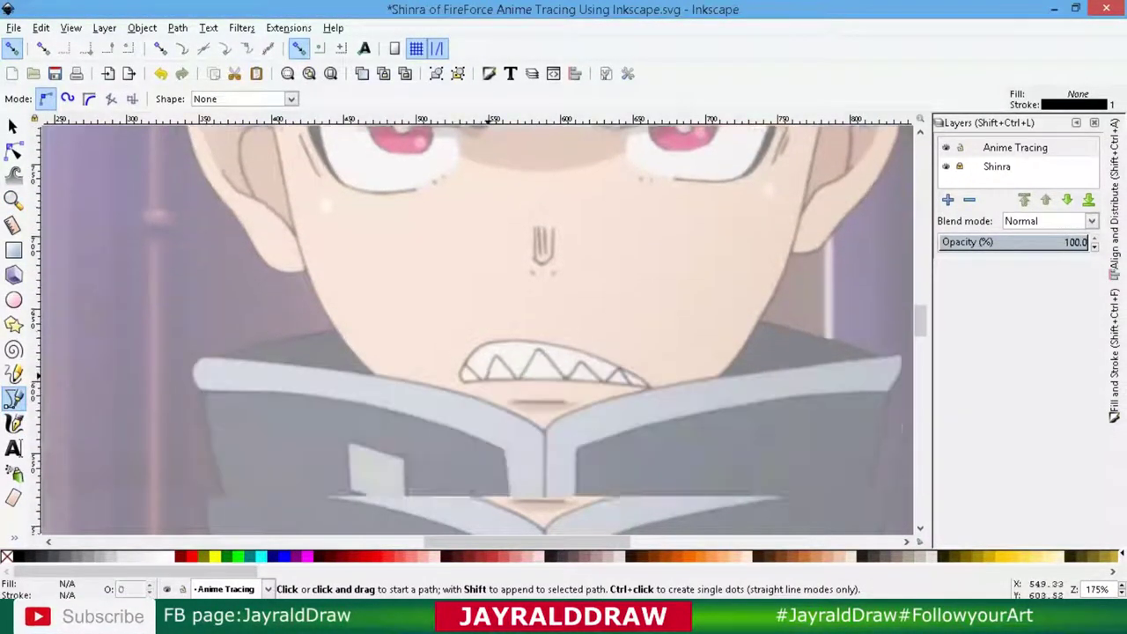
{"action": "scroll", "coordinate": [150, 352], "scroll_direction": "down", "scroll_amount": 1}
{"action": "left_click", "coordinate": [543, 363]}
{"action": "left_click_drag", "start_coordinate": [386, 313], "coordinate": [264, 294]}
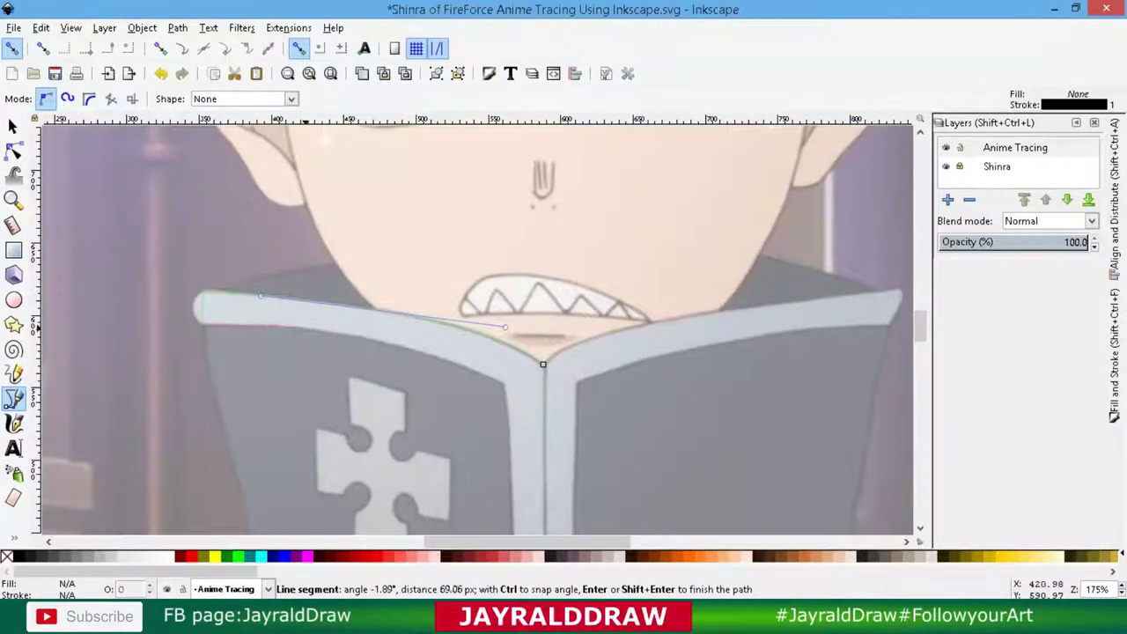
{"action": "left_click_drag", "start_coordinate": [301, 328], "coordinate": [333, 330]}
{"action": "left_click_drag", "start_coordinate": [420, 351], "coordinate": [450, 361]}
{"action": "left_click", "coordinate": [506, 381]}
Carry the outline down the left coat side and close it at its starting node.
{"action": "scroll", "coordinate": [507, 388], "scroll_direction": "down", "scroll_amount": 4}
{"action": "left_click_drag", "start_coordinate": [511, 328], "coordinate": [511, 353]}
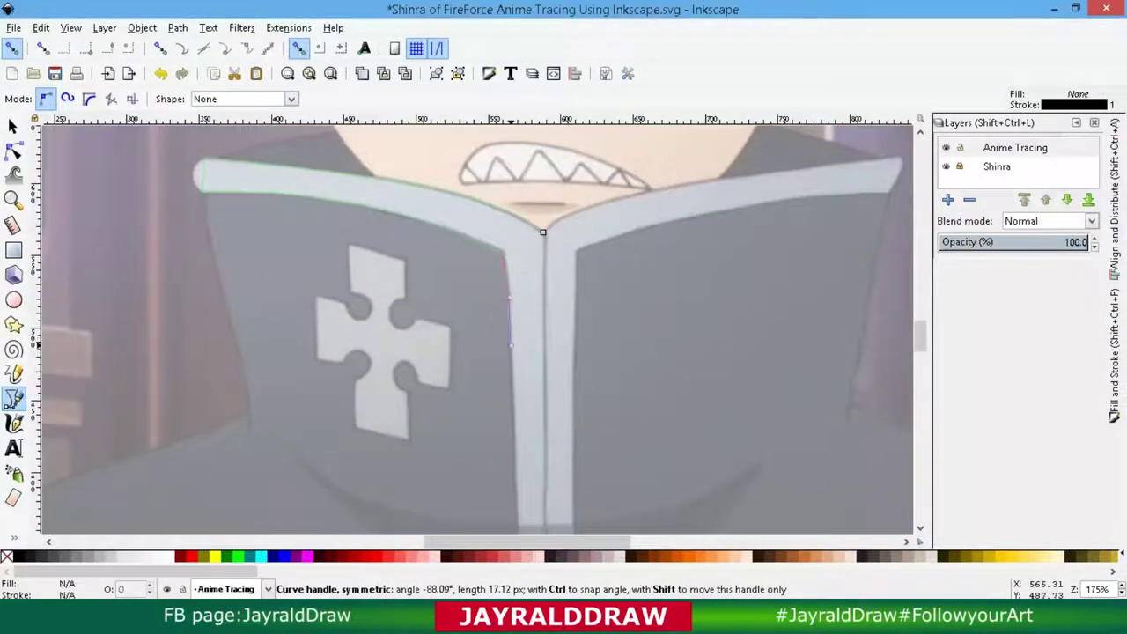
{"action": "scroll", "coordinate": [510, 352], "scroll_direction": "down", "scroll_amount": 3}
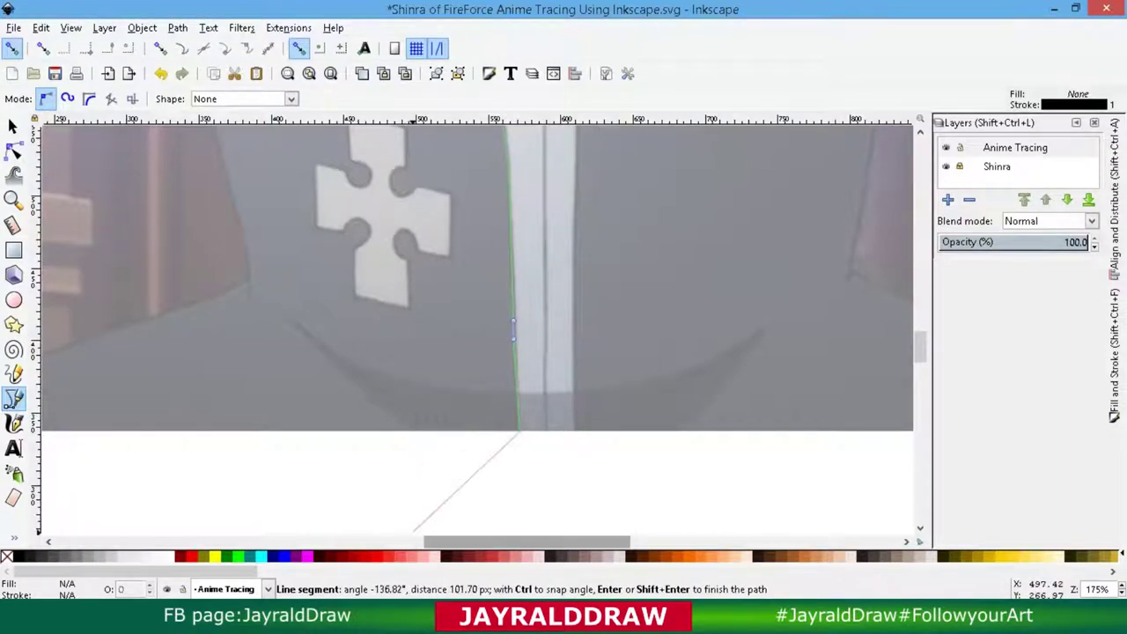
{"action": "left_click_drag", "start_coordinate": [527, 541], "coordinate": [421, 542]}
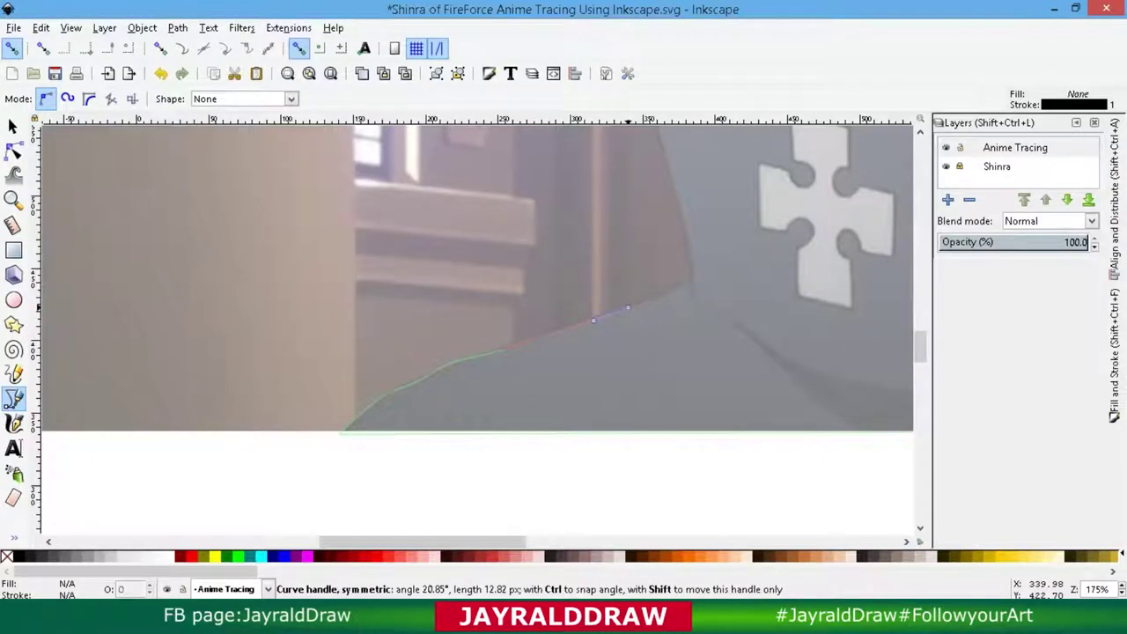
{"action": "scroll", "coordinate": [653, 299], "scroll_direction": "up", "scroll_amount": 3}
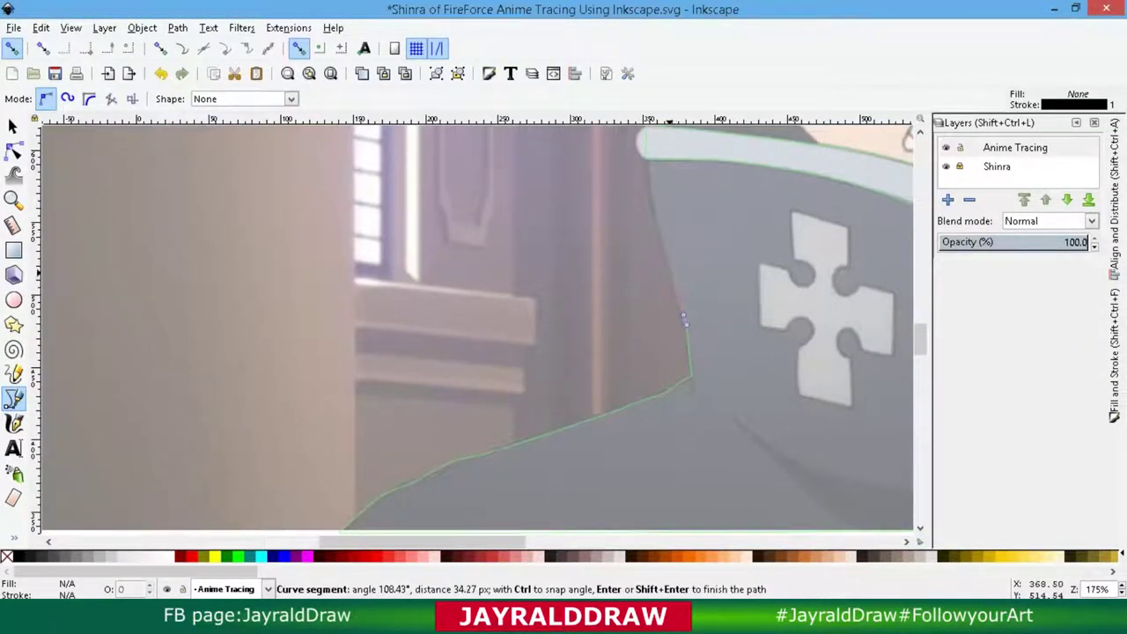
{"action": "scroll", "coordinate": [650, 199], "scroll_direction": "up", "scroll_amount": 2}
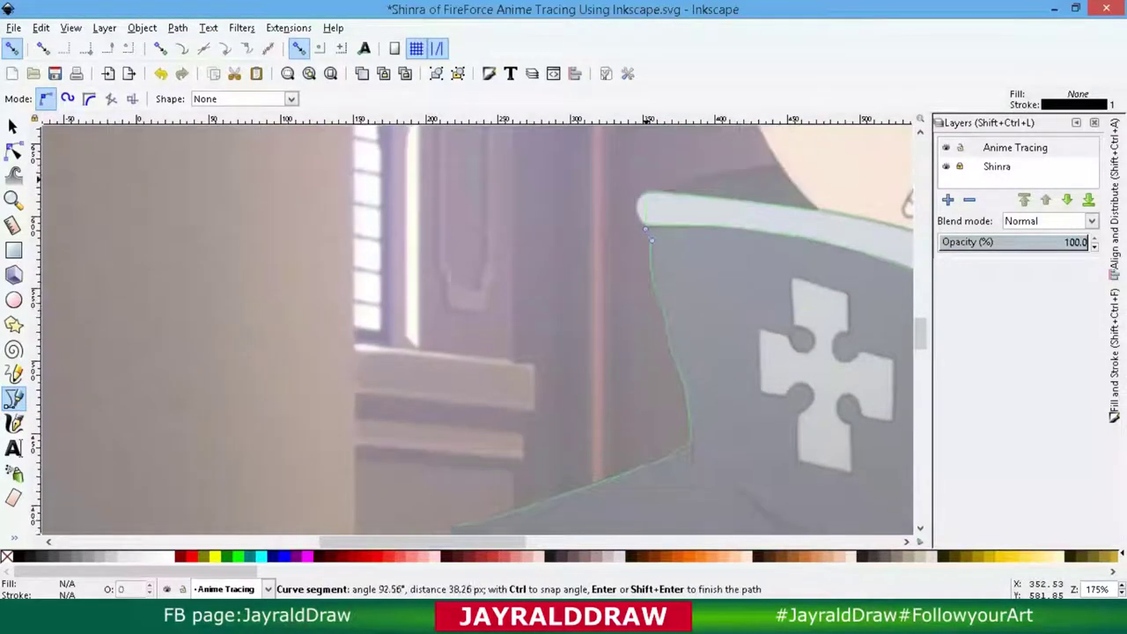
{"action": "scroll", "coordinate": [649, 199], "scroll_direction": "up", "scroll_amount": 1}
{"action": "scroll", "coordinate": [792, 291], "scroll_direction": "right", "scroll_amount": 4}
{"action": "scroll", "coordinate": [827, 298], "scroll_direction": "right", "scroll_amount": 1}
{"action": "scroll", "coordinate": [487, 264], "scroll_direction": "right", "scroll_amount": 1}
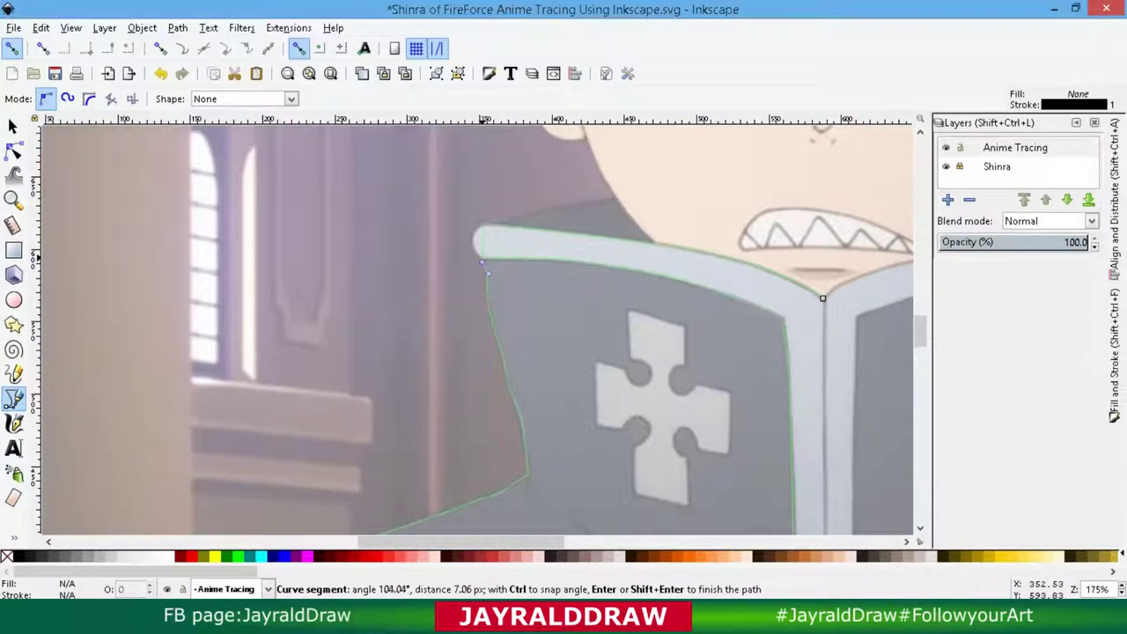
{"action": "left_click", "coordinate": [485, 264]}
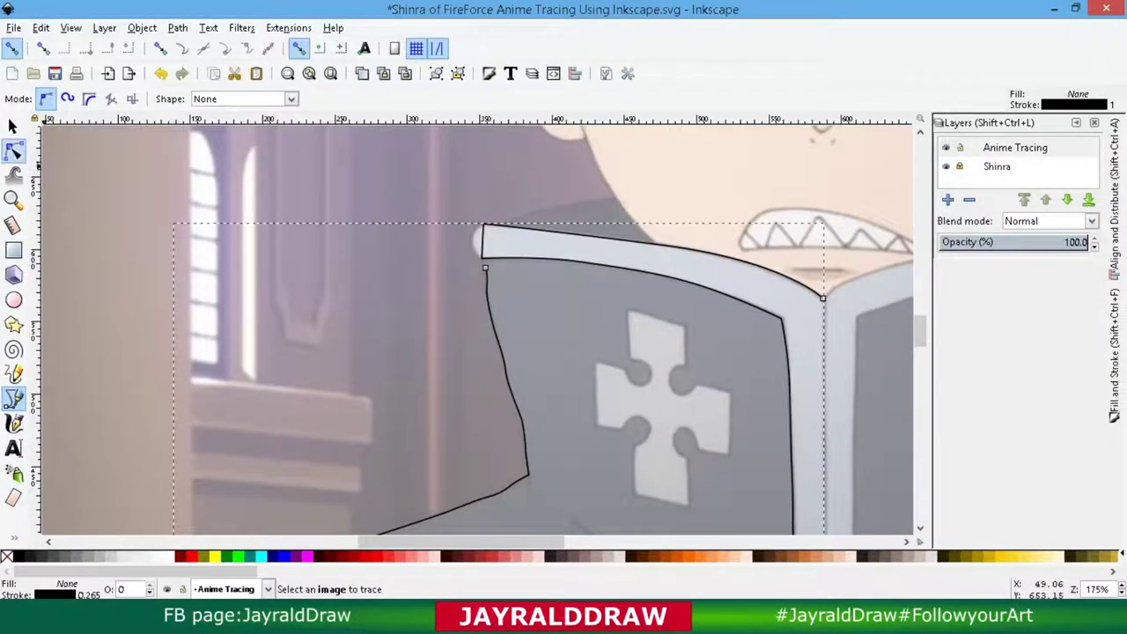
Draw a closed triangular shape over the dark area above the left collar.
{"action": "key", "text": "n"}
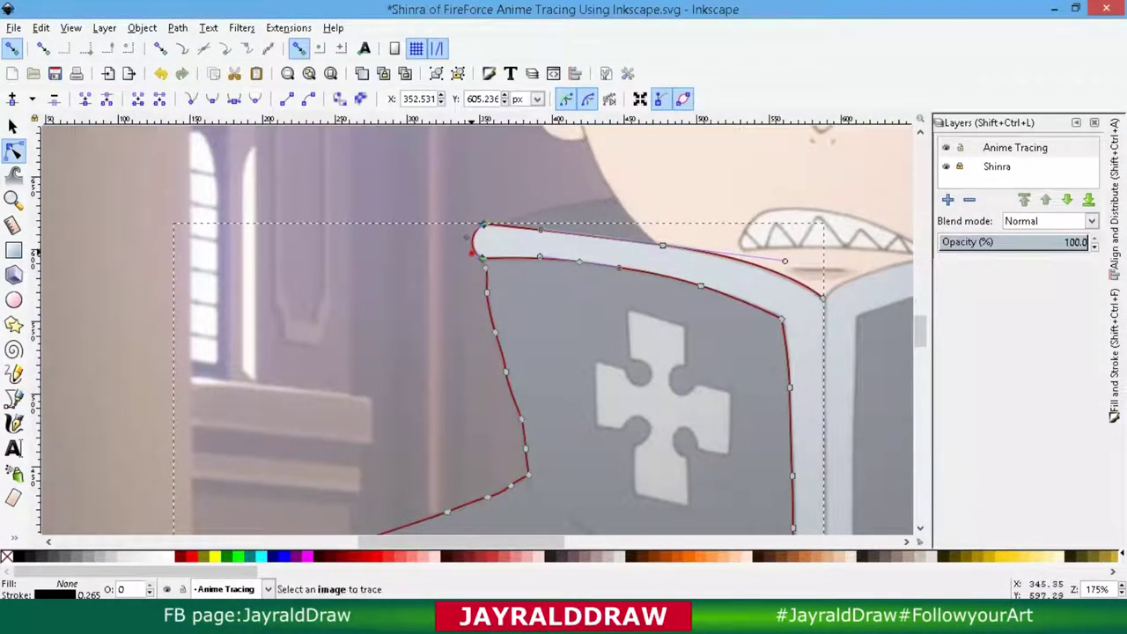
{"action": "key", "text": "b"}
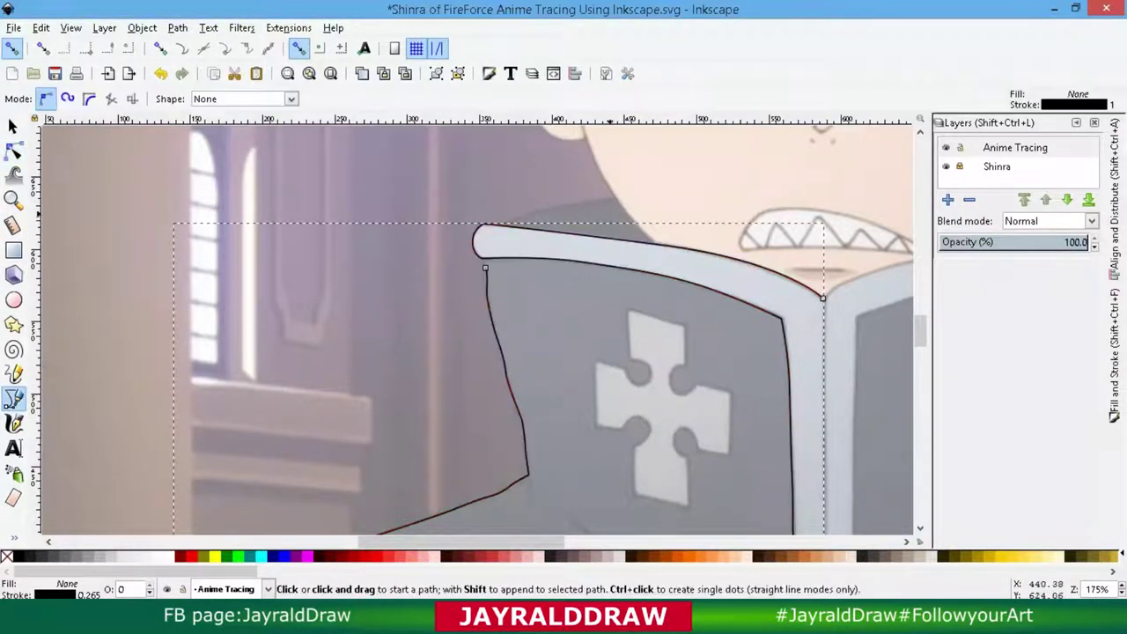
{"action": "left_click", "coordinate": [493, 227]}
{"action": "left_click_drag", "start_coordinate": [500, 217], "coordinate": [510, 215]}
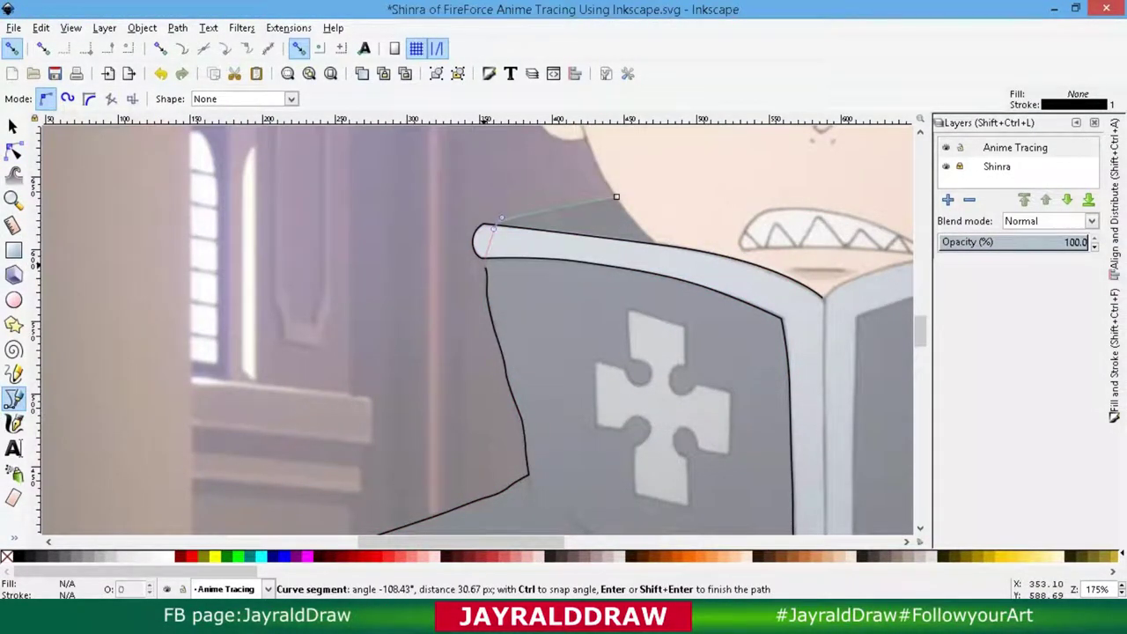
{"action": "left_click", "coordinate": [616, 197]}
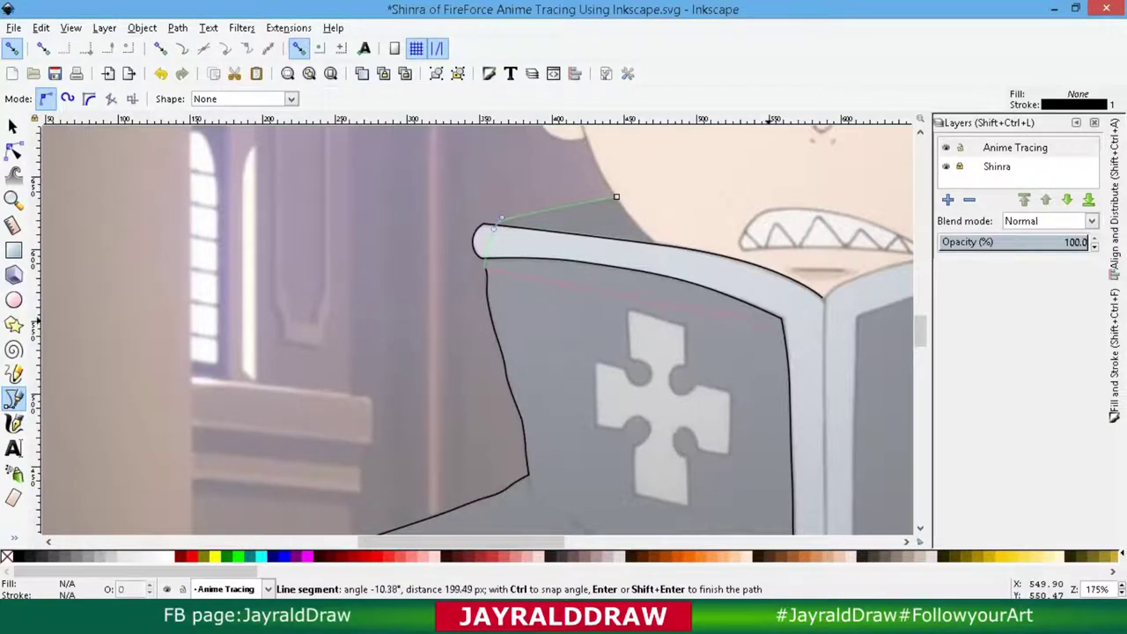
{"action": "left_click", "coordinate": [720, 308]}
{"action": "left_click", "coordinate": [617, 197]}
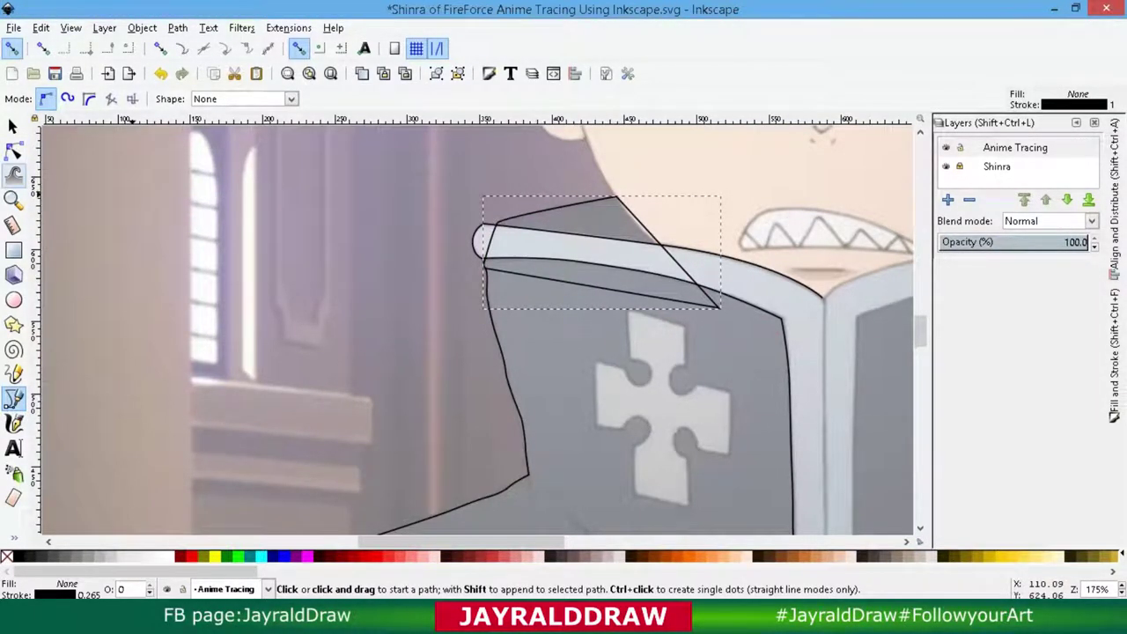
Pull the triangle's lower corner onto the collar edge, then begin a path above the right collar.
{"action": "left_click", "coordinate": [13, 151]}
{"action": "left_click", "coordinate": [485, 261]}
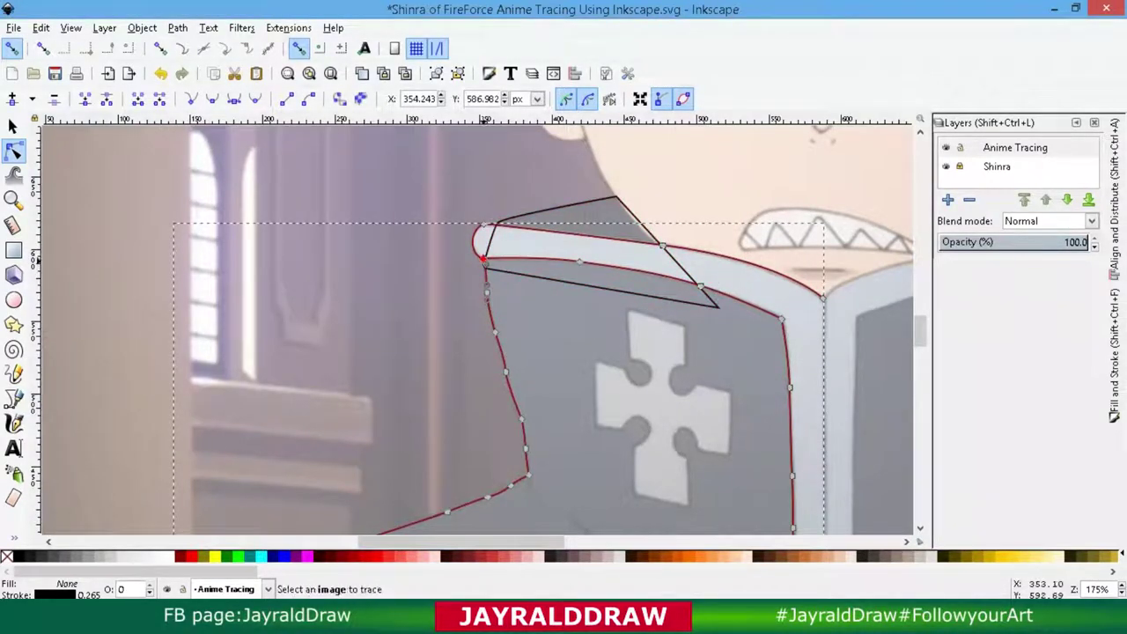
{"action": "key", "text": "s"}
{"action": "scroll", "coordinate": [485, 325], "scroll_direction": "right", "scroll_amount": 8}
{"action": "scroll", "coordinate": [486, 326], "scroll_direction": "right", "scroll_amount": 3}
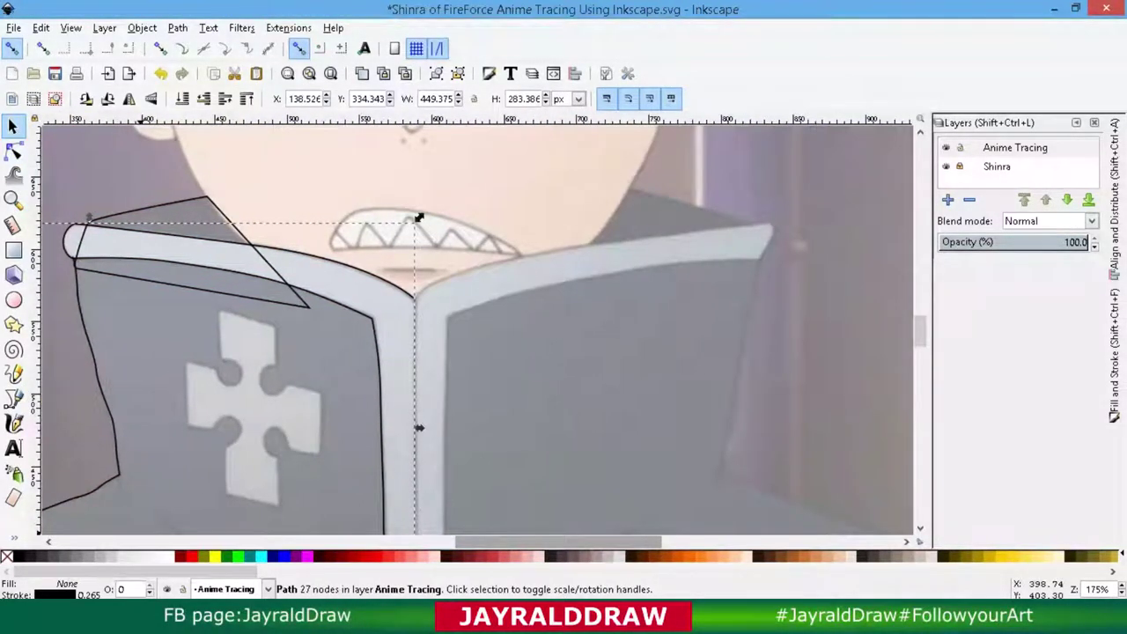
{"action": "key", "text": "n"}
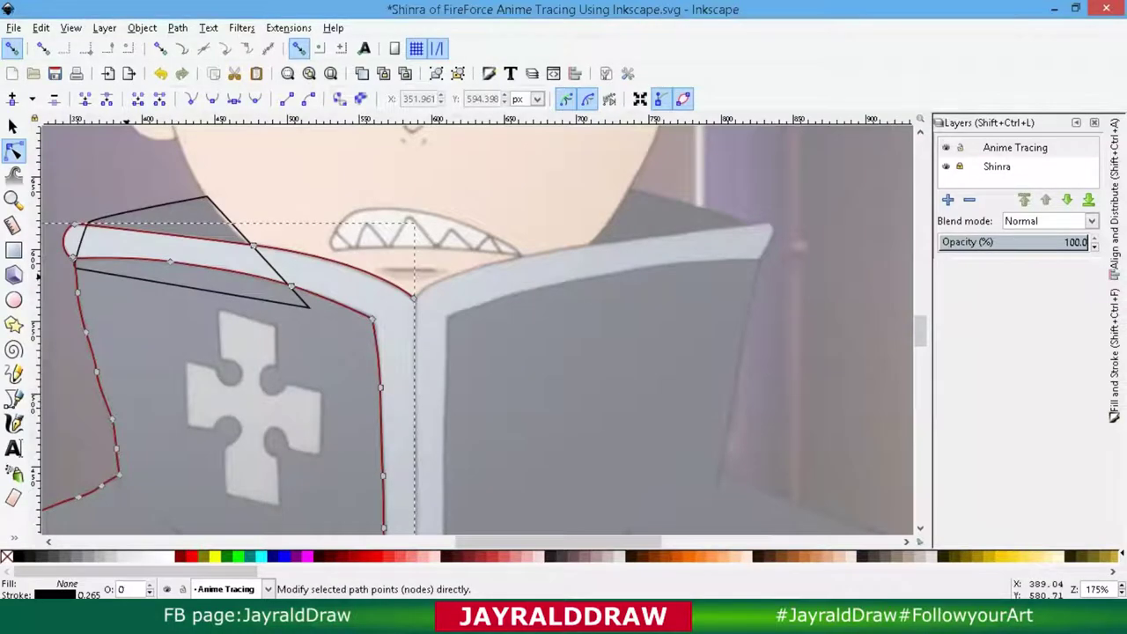
{"action": "left_click", "coordinate": [132, 252]}
{"action": "left_click", "coordinate": [78, 248]}
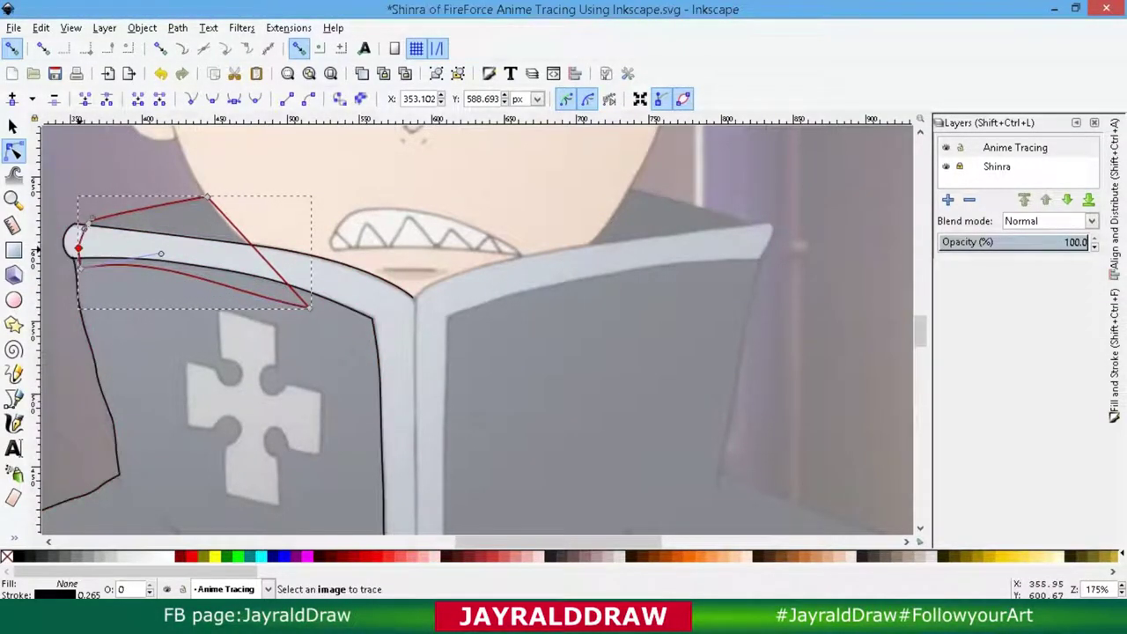
{"action": "left_click_drag", "start_coordinate": [308, 308], "coordinate": [275, 272]}
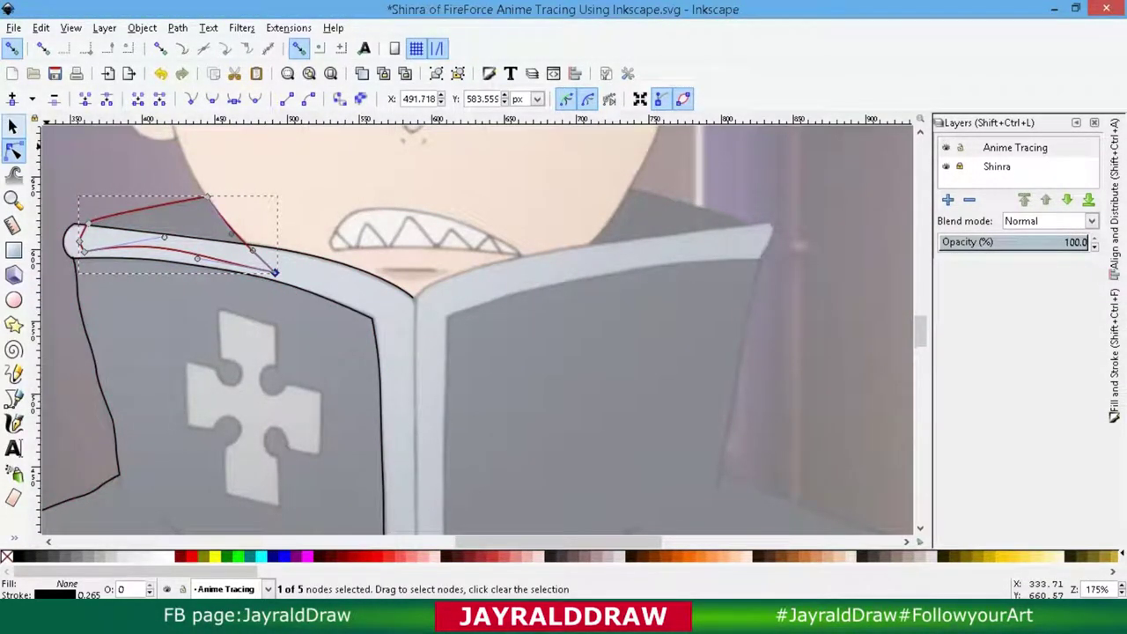
{"action": "key", "text": "b"}
{"action": "left_click", "coordinate": [585, 252]}
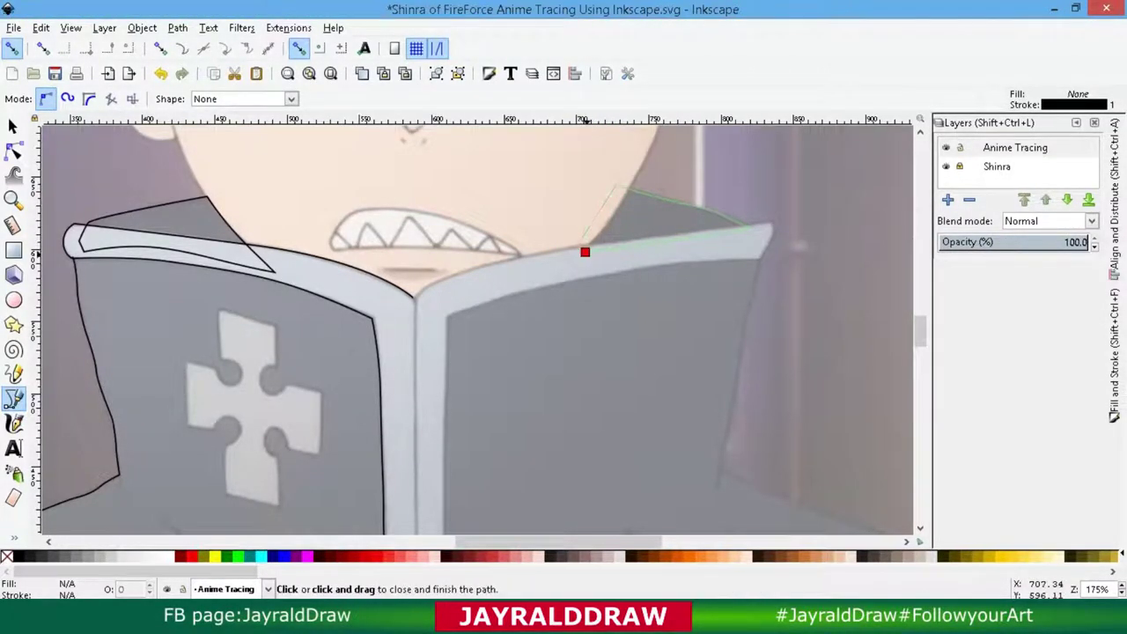
Close the shape above the right collar and start the collar band outline along its upper edge.
{"action": "left_click", "coordinate": [585, 252]}
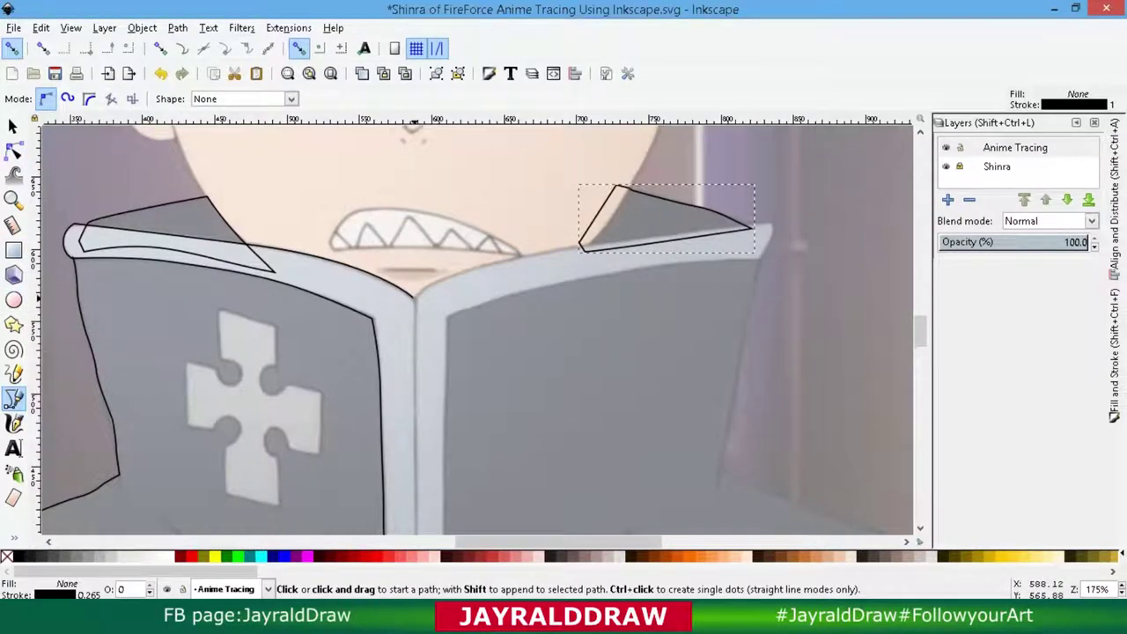
{"action": "left_click", "coordinate": [413, 296]}
{"action": "left_click_drag", "start_coordinate": [471, 269], "coordinate": [456, 272]}
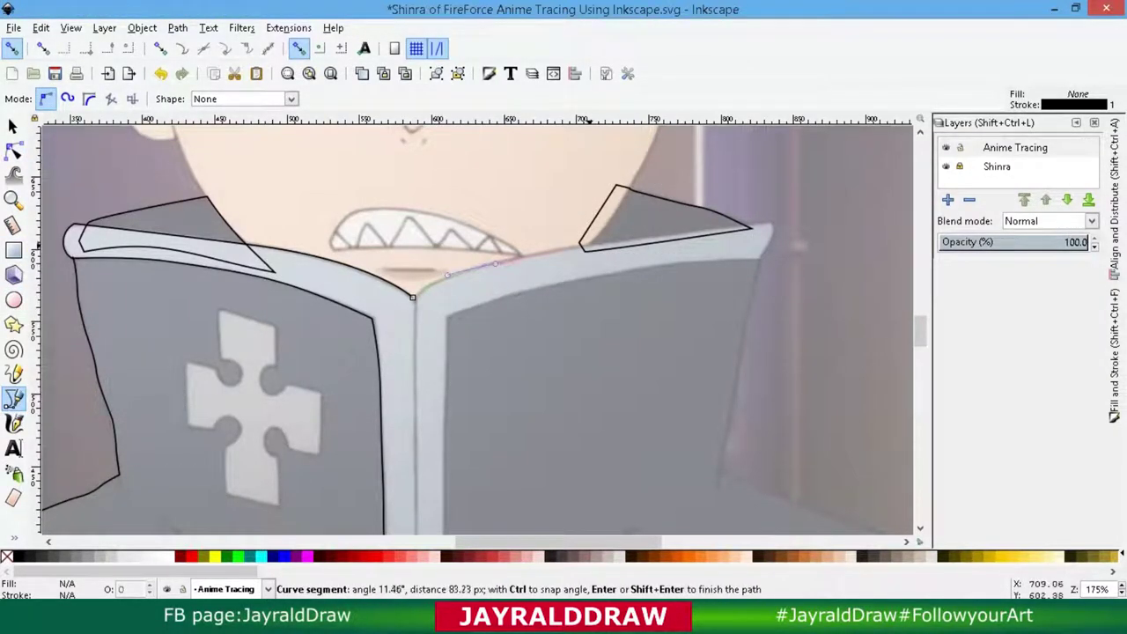
{"action": "left_click", "coordinate": [496, 262]}
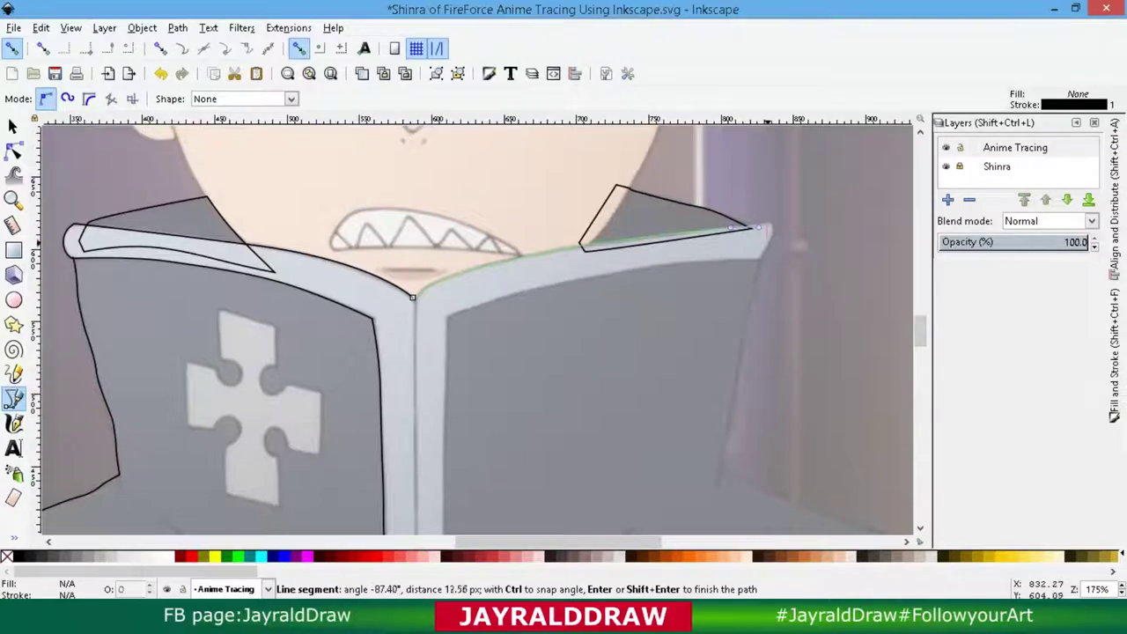
{"action": "left_click_drag", "start_coordinate": [446, 231], "coordinate": [448, 236]}
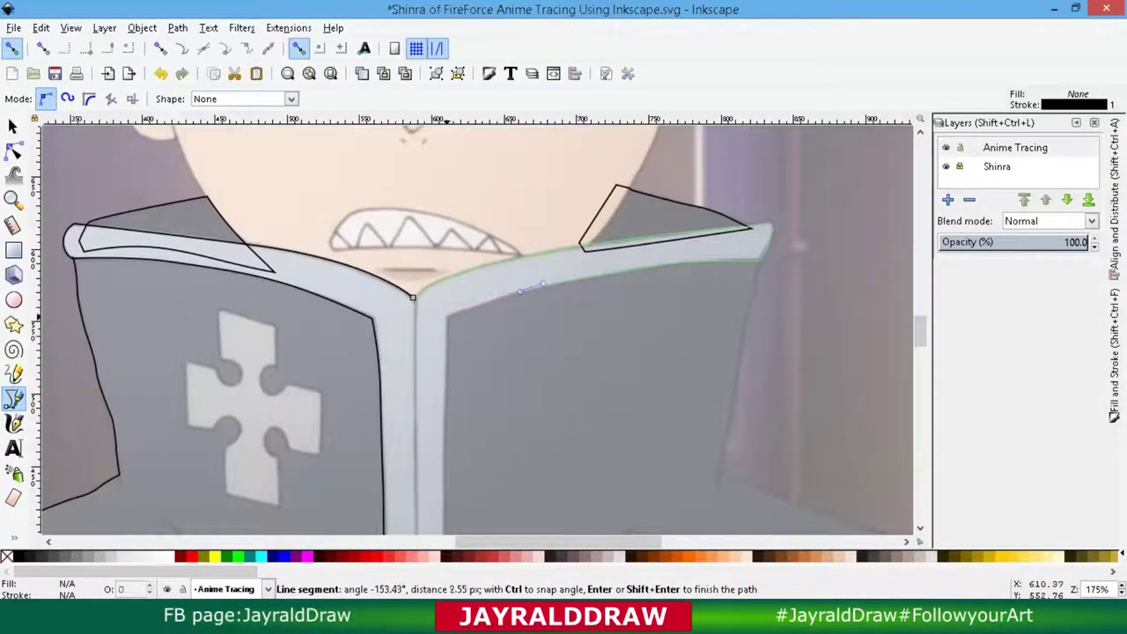
Run the collar band outline down to the centre strip's bottom and close it at the neck.
{"action": "scroll", "coordinate": [448, 359], "scroll_direction": "down", "scroll_amount": 5}
{"action": "scroll", "coordinate": [445, 414], "scroll_direction": "down", "scroll_amount": 4}
{"action": "scroll", "coordinate": [520, 357], "scroll_direction": "up", "scroll_amount": 8}
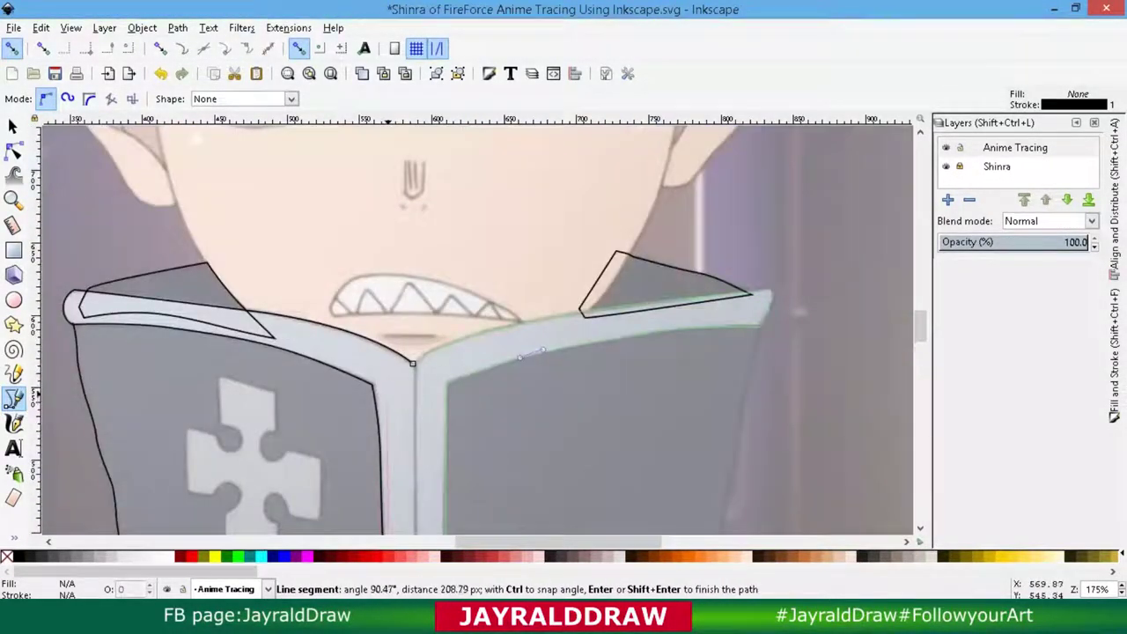
{"action": "scroll", "coordinate": [543, 349], "scroll_direction": "down", "scroll_amount": 6}
{"action": "scroll", "coordinate": [543, 349], "scroll_direction": "up", "scroll_amount": 3}
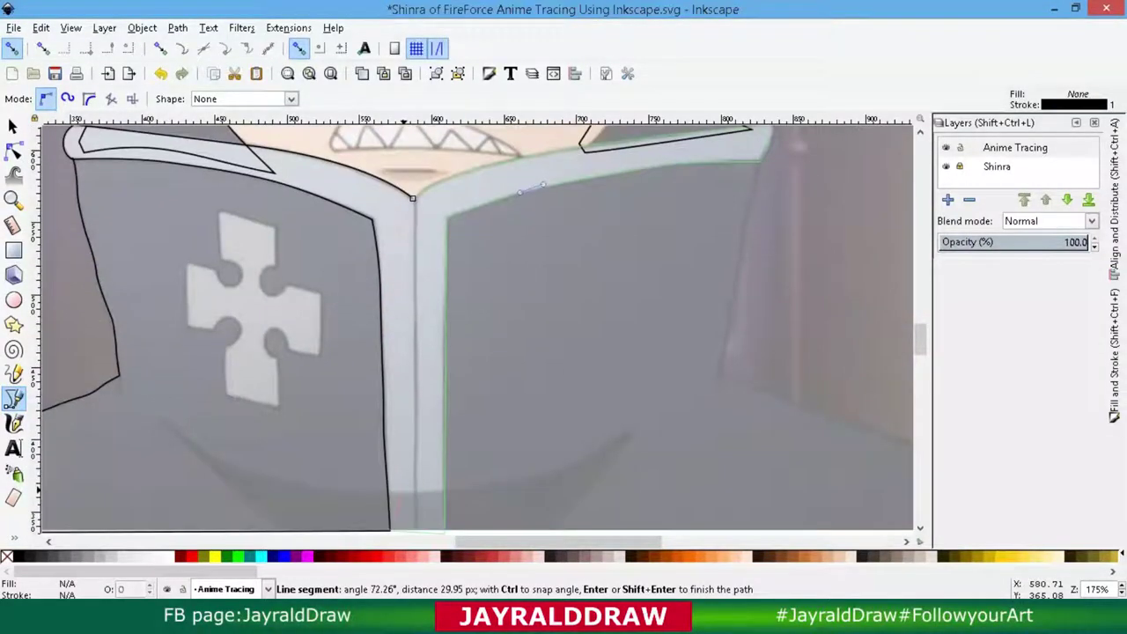
{"action": "scroll", "coordinate": [475, 326], "scroll_direction": "down", "scroll_amount": 4}
{"action": "scroll", "coordinate": [476, 326], "scroll_direction": "up", "scroll_amount": 3}
{"action": "scroll", "coordinate": [391, 532], "scroll_direction": "down", "scroll_amount": 3}
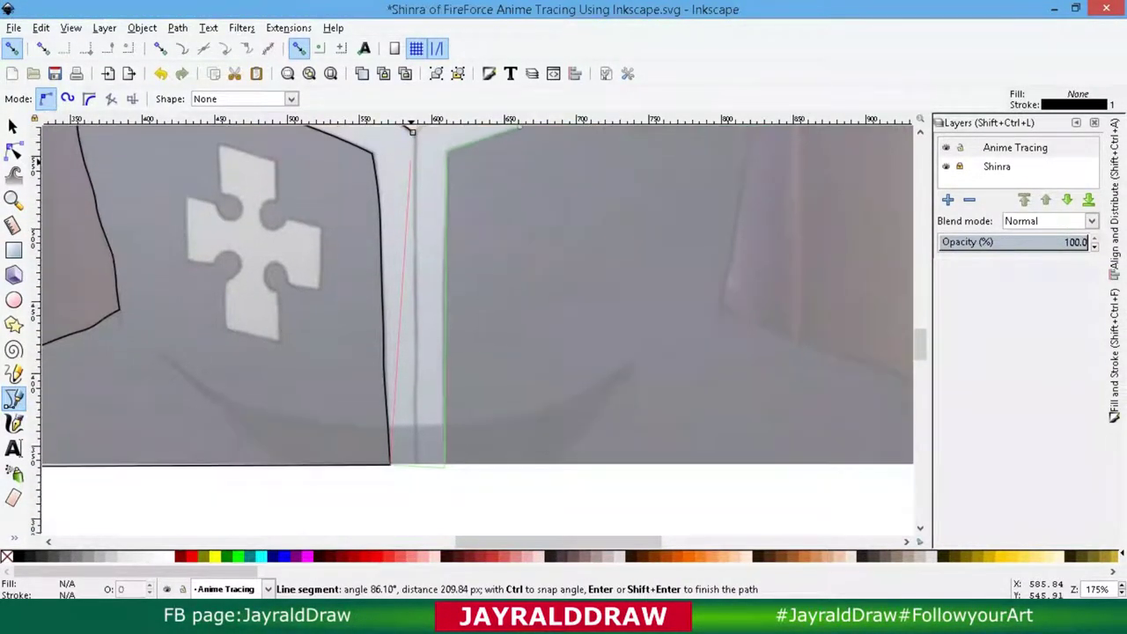
{"action": "scroll", "coordinate": [388, 534], "scroll_direction": "up", "scroll_amount": 4}
{"action": "left_click", "coordinate": [388, 533]}
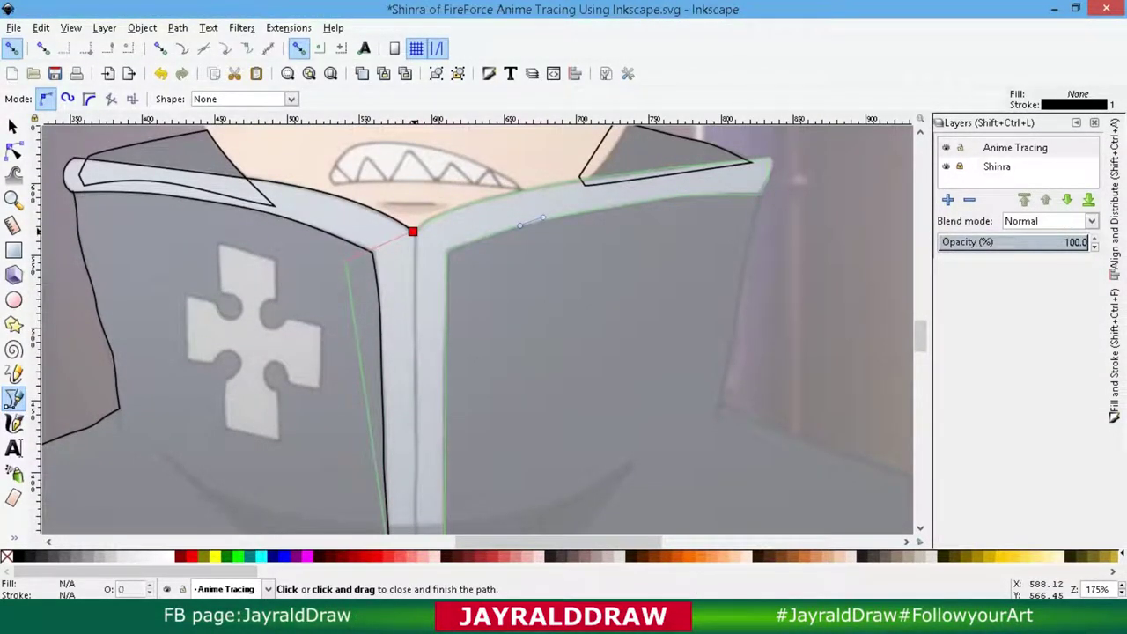
{"action": "left_click", "coordinate": [412, 230]}
Adjust the collar band's nodes to fit the inner collar corner and the strip's bottom.
{"action": "key", "text": "n"}
{"action": "left_click_drag", "start_coordinate": [346, 260], "coordinate": [414, 264]}
{"action": "scroll", "coordinate": [413, 264], "scroll_direction": "down", "scroll_amount": 3}
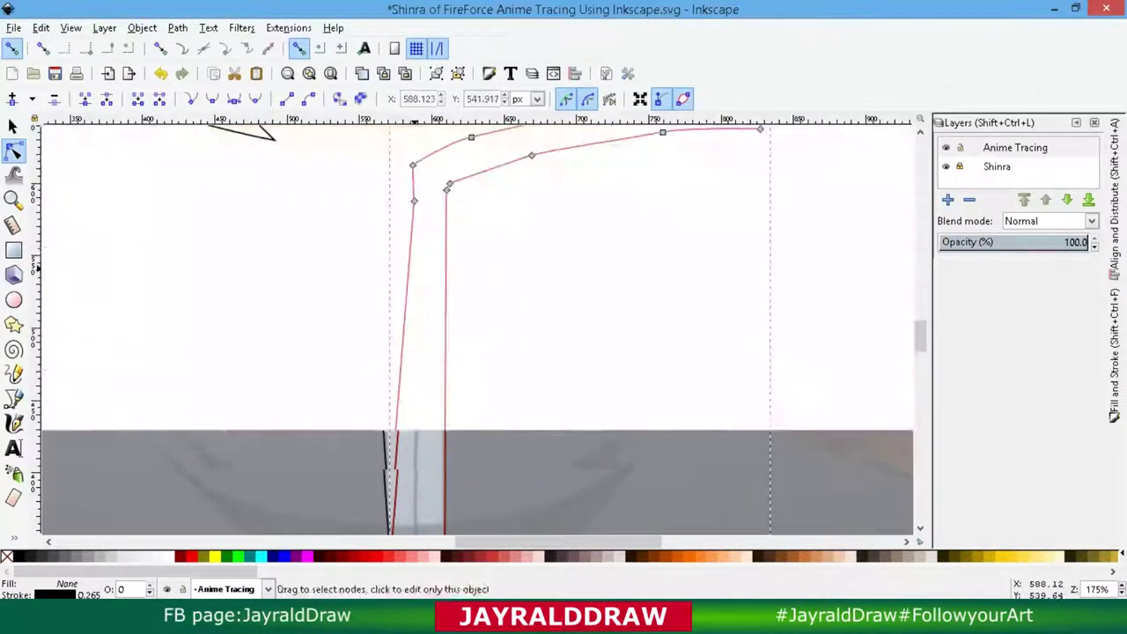
{"action": "left_click_drag", "start_coordinate": [390, 496], "coordinate": [414, 498]}
{"action": "scroll", "coordinate": [414, 446], "scroll_direction": "down", "scroll_amount": 2}
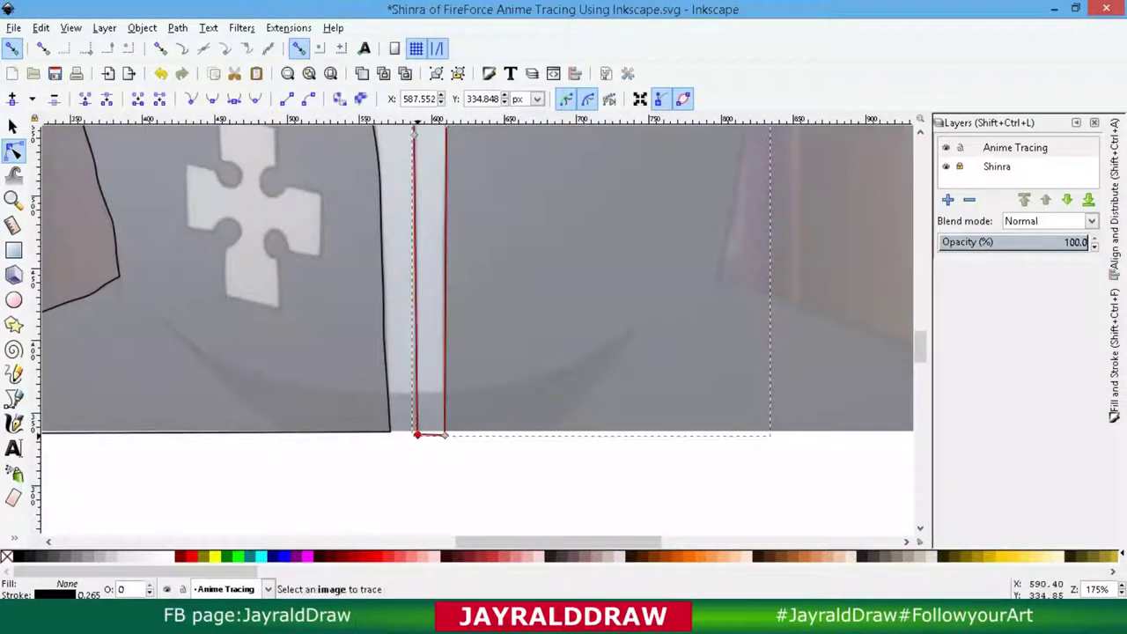
{"action": "left_click", "coordinate": [445, 434]}
{"action": "scroll", "coordinate": [446, 434], "scroll_direction": "up", "scroll_amount": 2}
{"action": "key", "text": "Escape"}
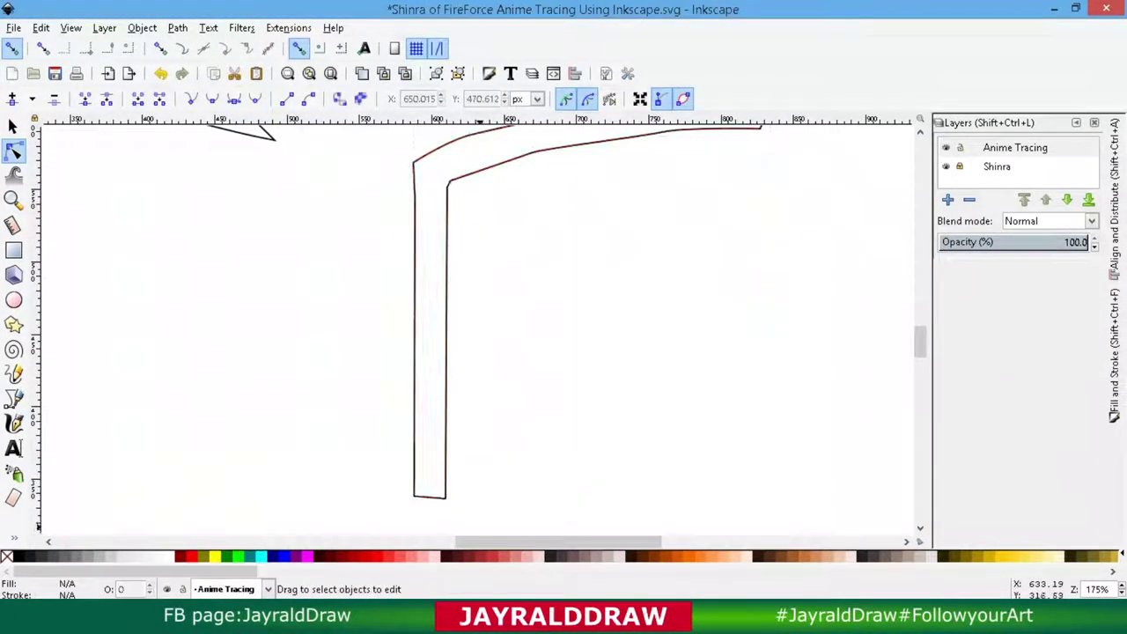
{"action": "scroll", "coordinate": [528, 423], "scroll_direction": "up", "scroll_amount": 2}
{"action": "scroll", "coordinate": [704, 335], "scroll_direction": "up", "scroll_amount": 1}
{"action": "left_click", "coordinate": [771, 300]}
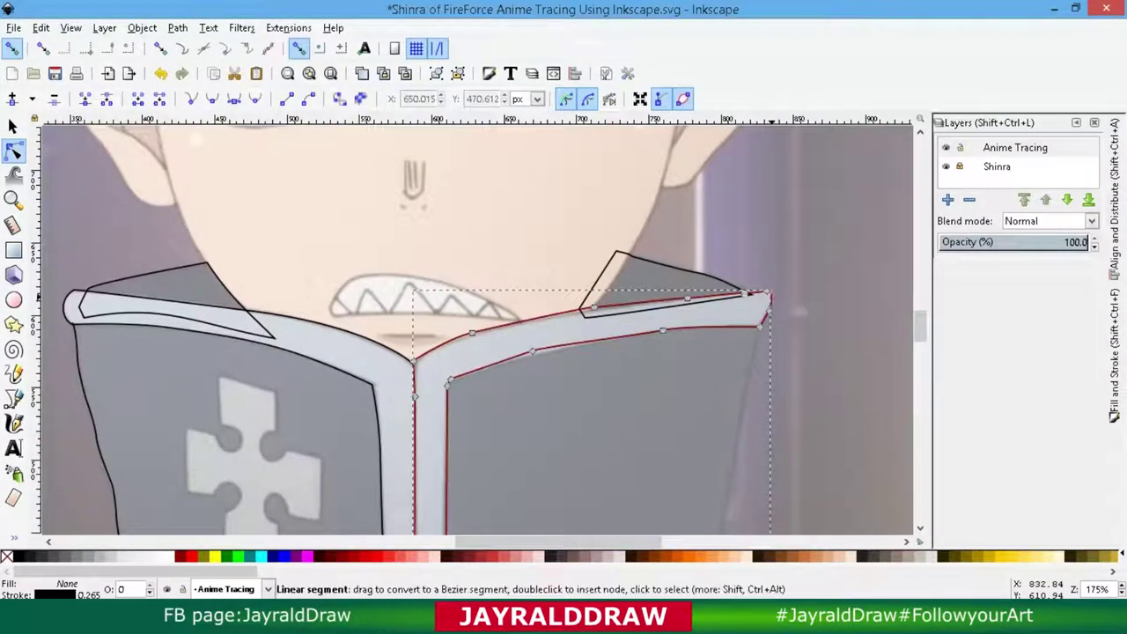
{"action": "left_click", "coordinate": [769, 311]}
{"action": "scroll", "coordinate": [809, 348], "scroll_direction": "down", "scroll_amount": 2}
{"action": "scroll", "coordinate": [810, 335], "scroll_direction": "down", "scroll_amount": 2}
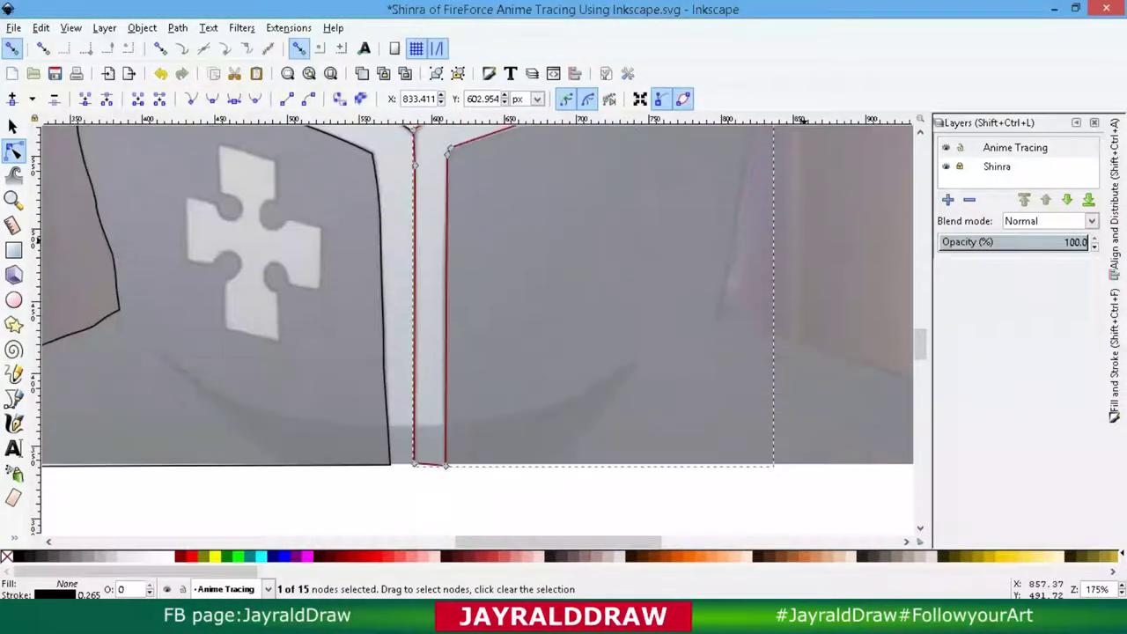
{"action": "scroll", "coordinate": [50, 240], "scroll_direction": "right", "scroll_amount": 1}
Draw a line across the lower jacket and bend it into a downward curve.
{"action": "key", "text": "b"}
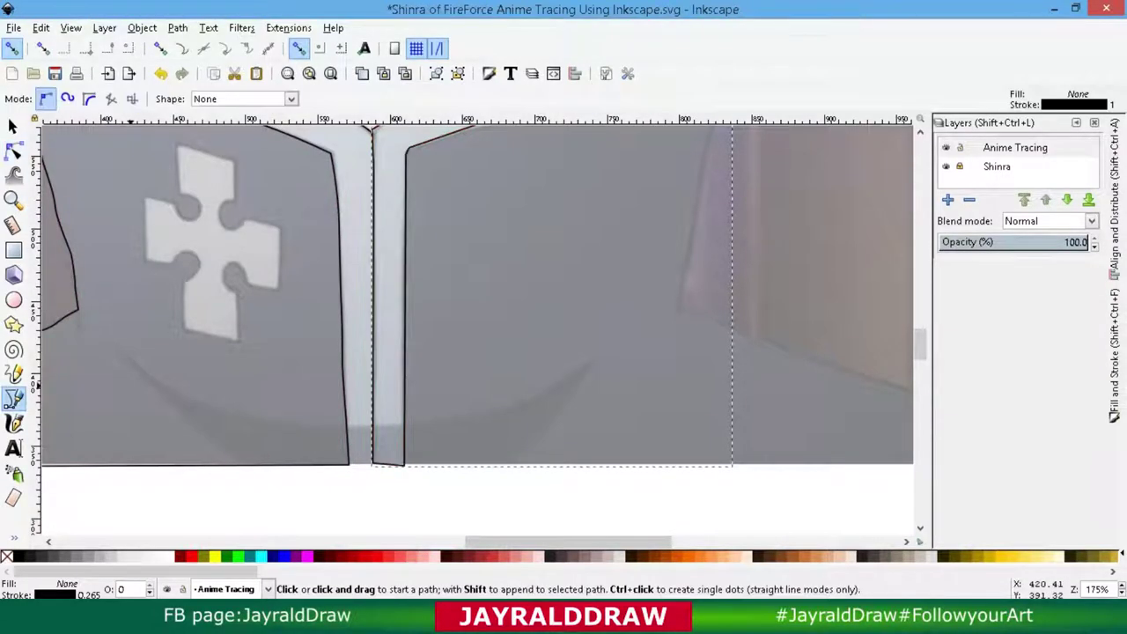
{"action": "left_click", "coordinate": [118, 348]}
{"action": "double_click", "coordinate": [589, 362]}
{"action": "key", "text": "n"}
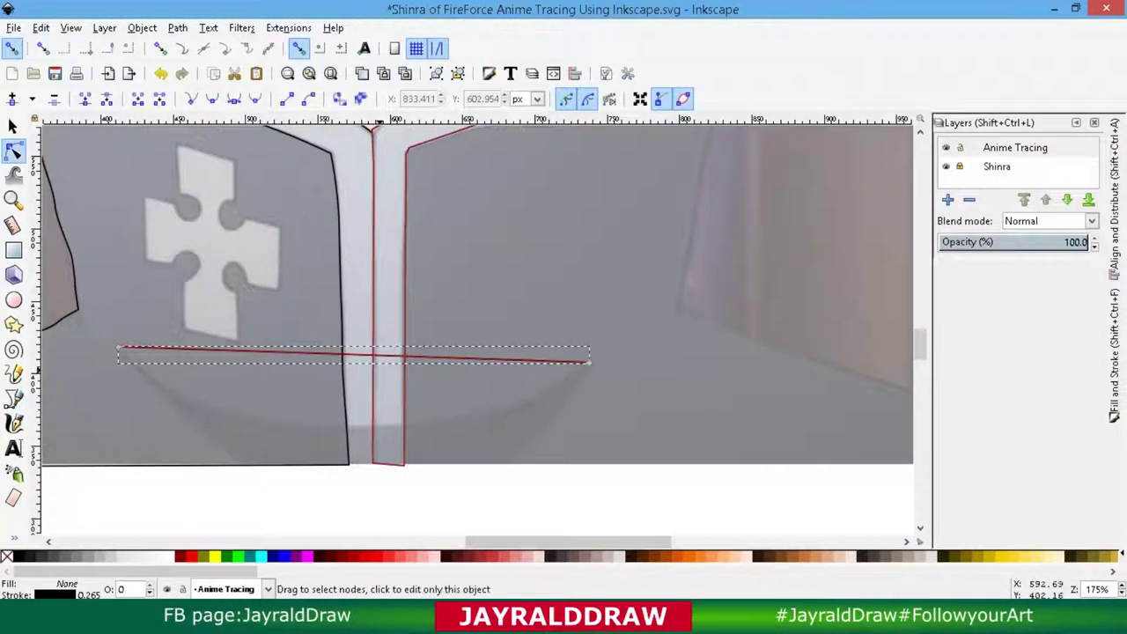
{"action": "left_click_drag", "start_coordinate": [307, 353], "coordinate": [514, 388]}
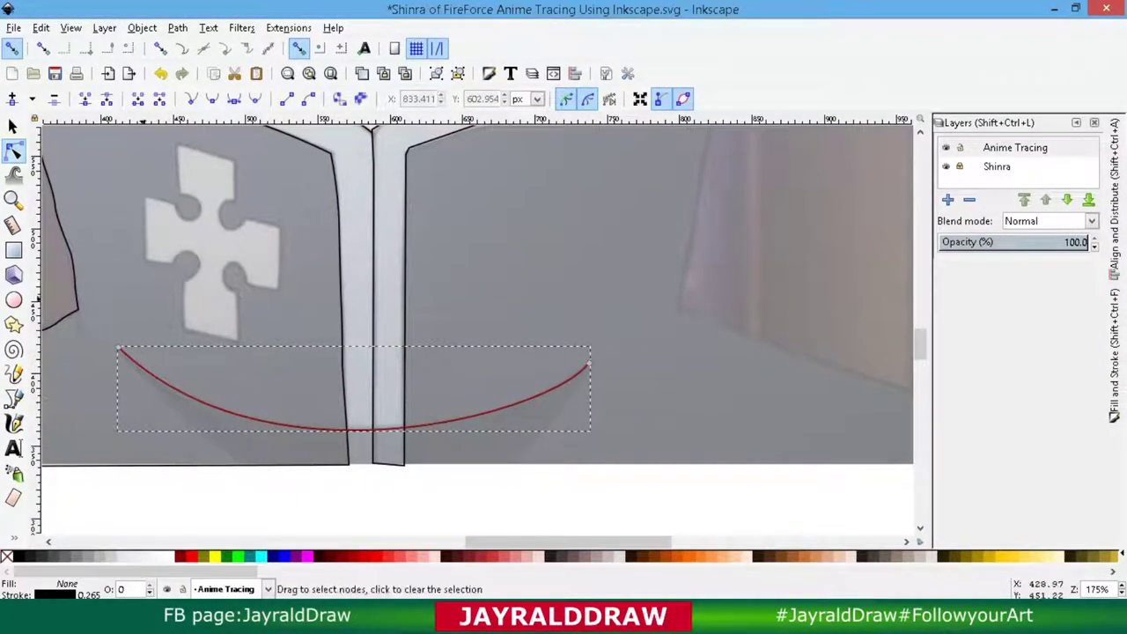
{"action": "left_click", "coordinate": [220, 403]}
Add slanted side segments from both curve ends and a flat bottom to close the shape.
{"action": "key", "text": "b"}
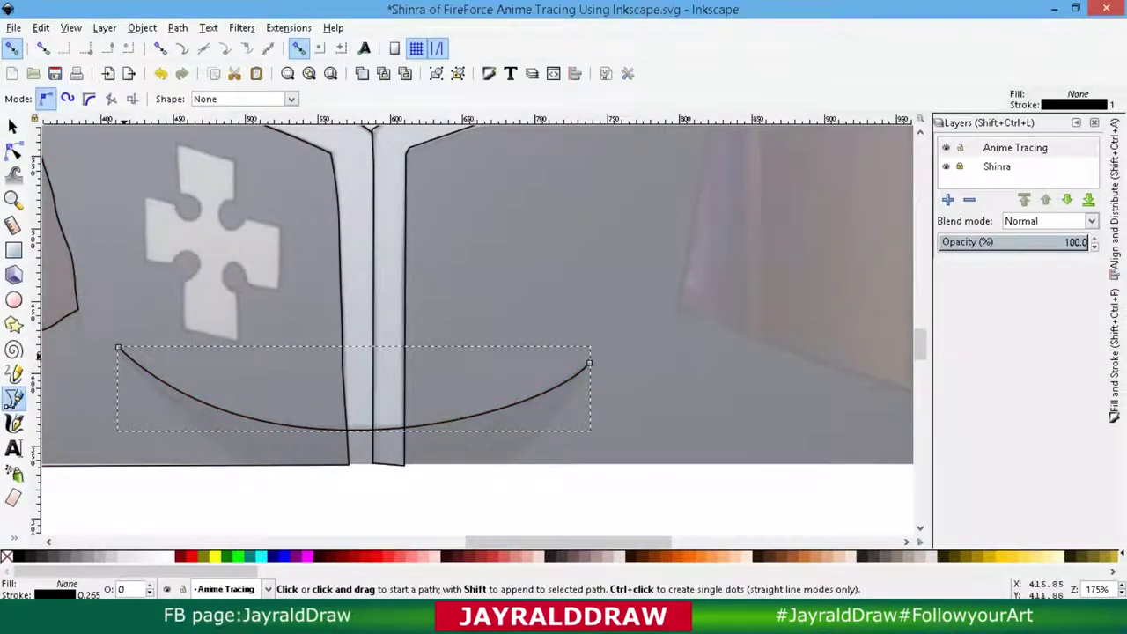
{"action": "left_click", "coordinate": [118, 347]}
{"action": "double_click", "coordinate": [260, 480]}
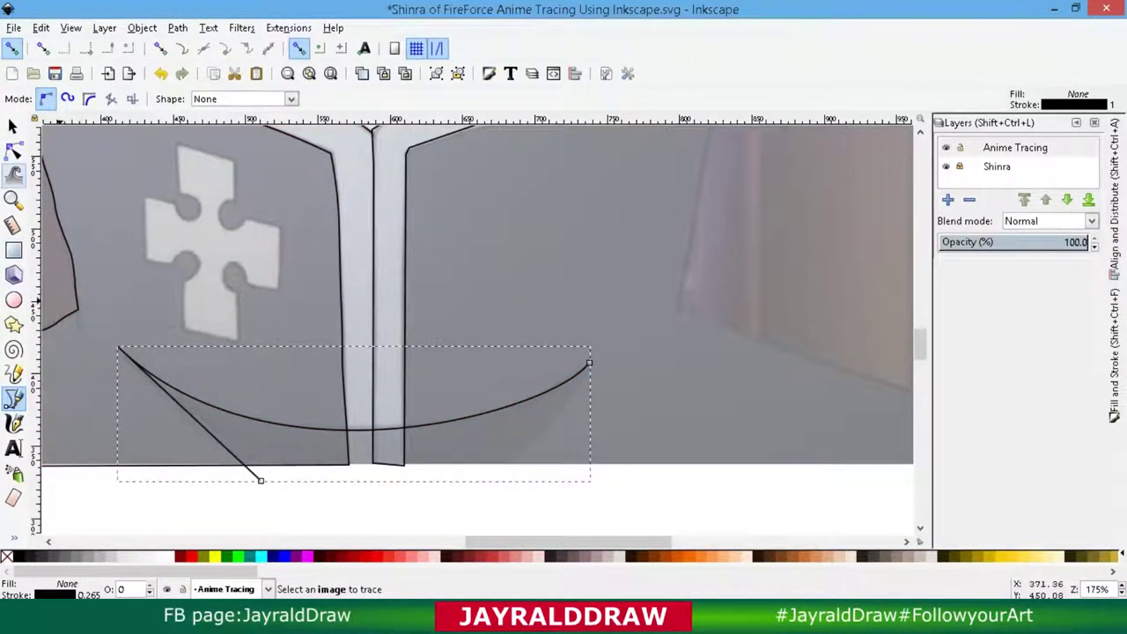
{"action": "key", "text": "n"}
{"action": "left_click", "coordinate": [13, 398]}
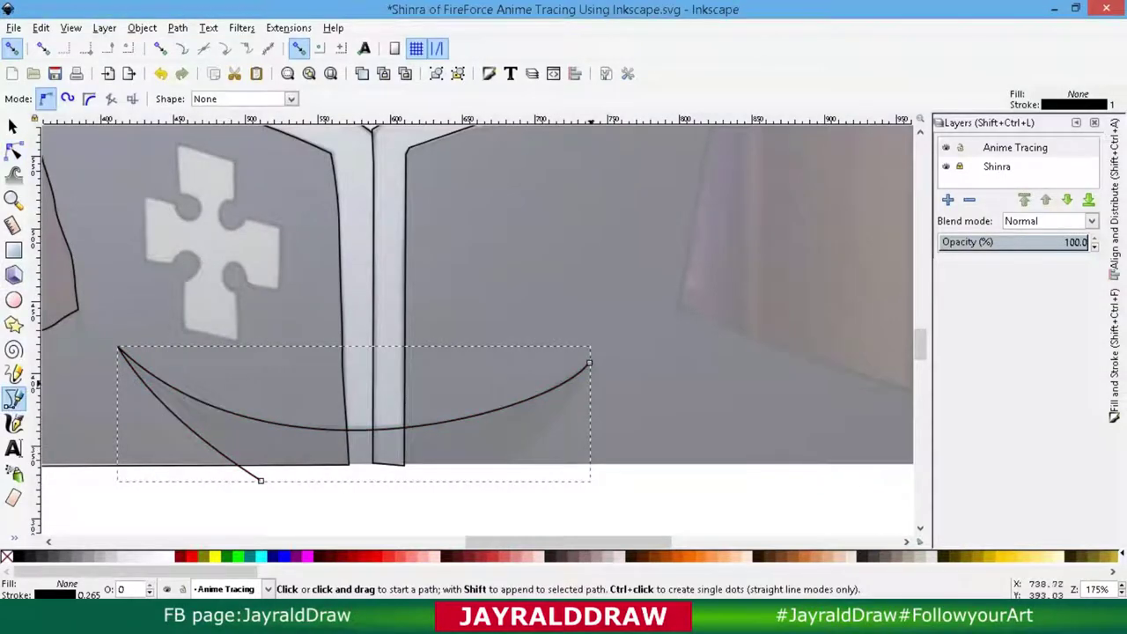
{"action": "left_click", "coordinate": [587, 363]}
{"action": "double_click", "coordinate": [503, 477]}
{"action": "key", "text": "n"}
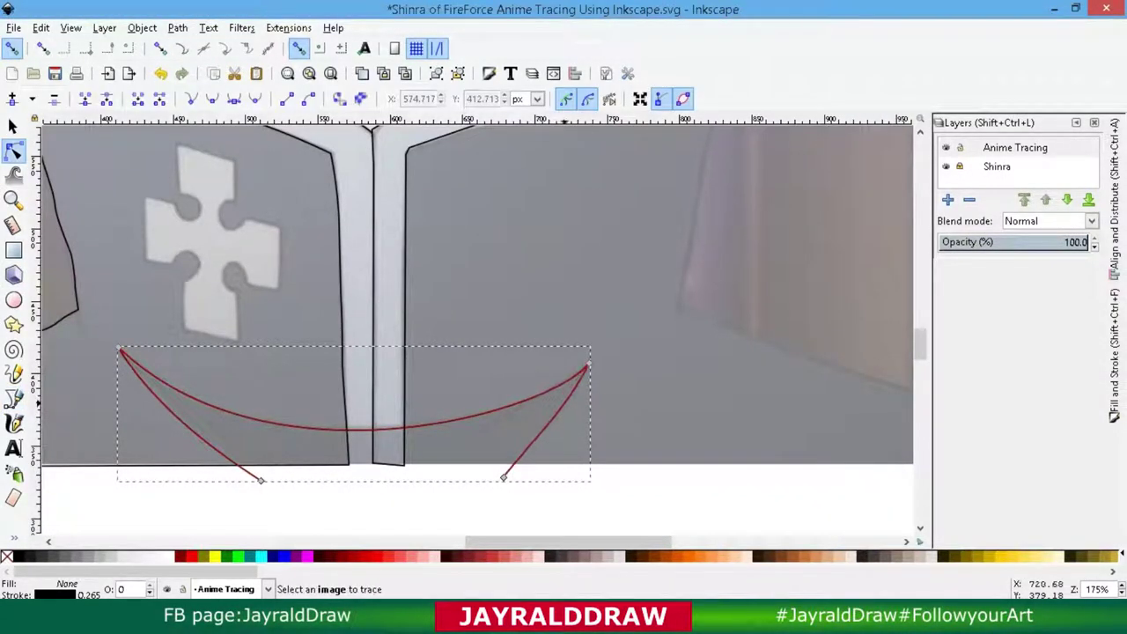
{"action": "key", "text": "b"}
{"action": "left_click", "coordinate": [260, 480]}
{"action": "left_click", "coordinate": [503, 477]}
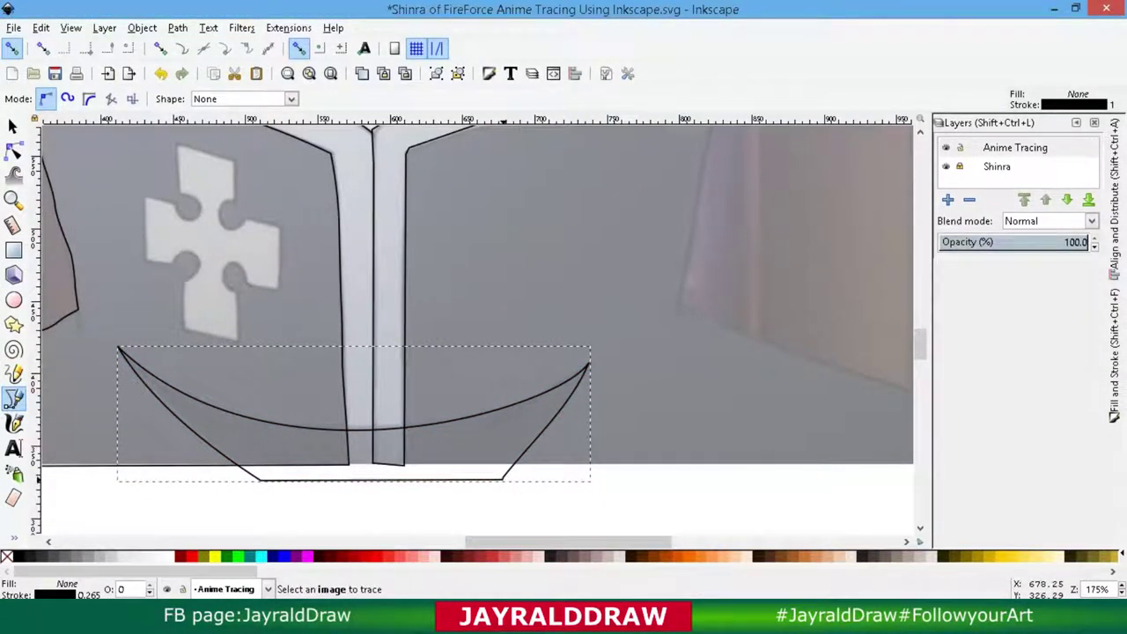
Fill the hem shape with the dark grey picked from the reference image.
{"action": "key", "text": "d"}
{"action": "left_click", "coordinate": [352, 264]}
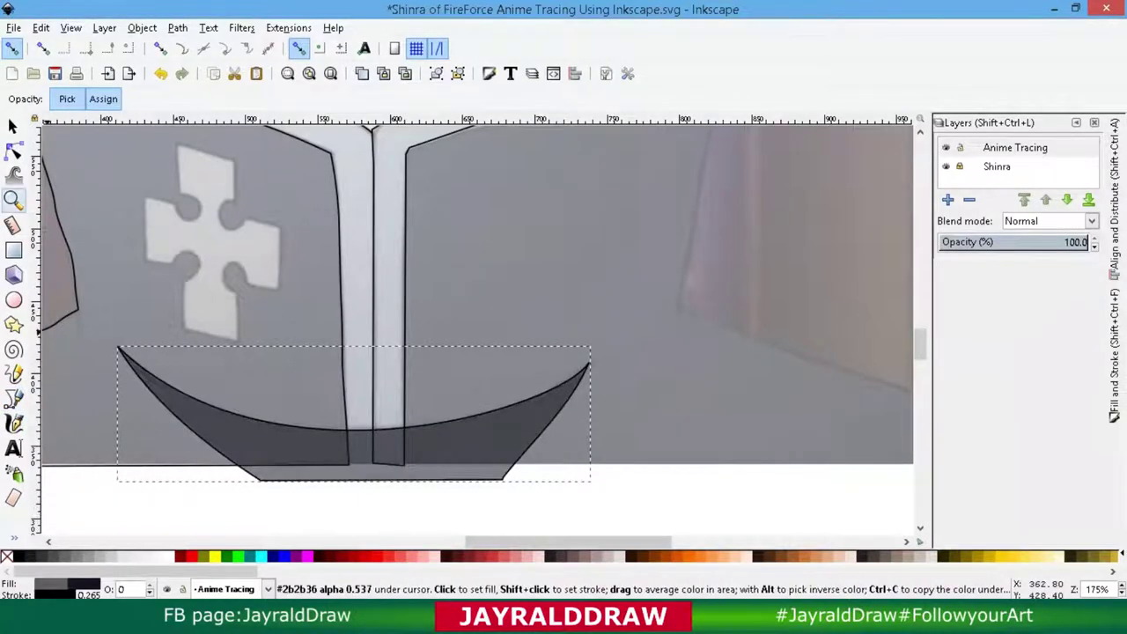
{"action": "key", "text": "s"}
{"action": "scroll", "coordinate": [476, 291], "scroll_direction": "left", "scroll_amount": 1}
{"action": "scroll", "coordinate": [475, 331], "scroll_direction": "up", "scroll_amount": 3}
{"action": "scroll", "coordinate": [476, 330], "scroll_direction": "left", "scroll_amount": 2}
Duplicate the right collar band path and move the copy onto the left collar band.
{"action": "key", "text": "Escape"}
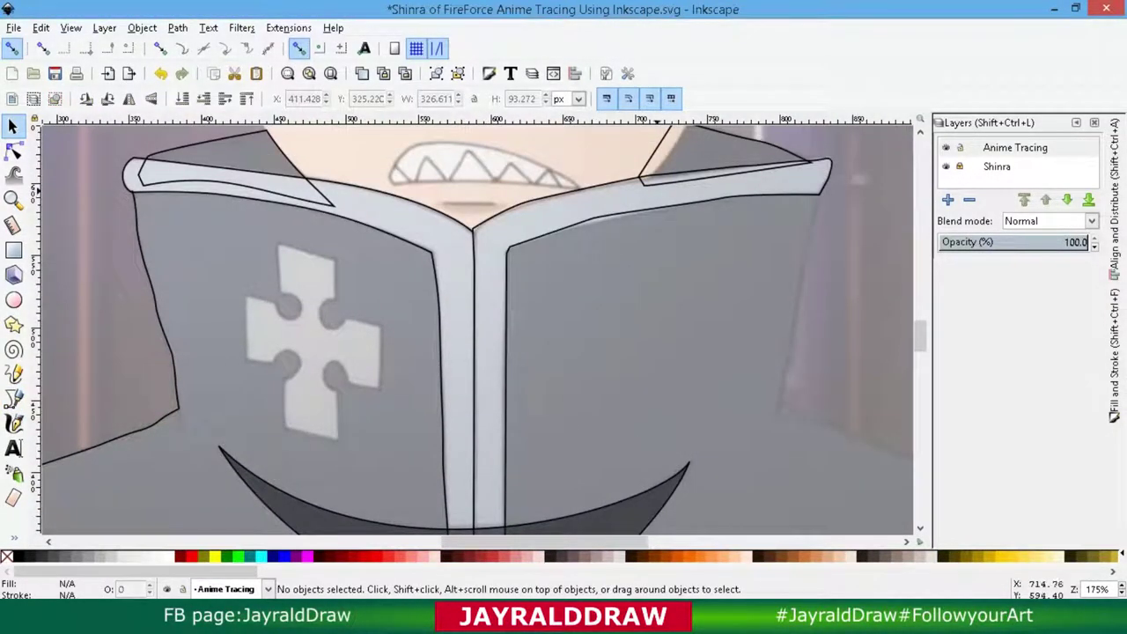
{"action": "left_click", "coordinate": [465, 152]}
{"action": "key", "text": "d"}
{"action": "scroll", "coordinate": [475, 330], "scroll_direction": "up", "scroll_amount": 1}
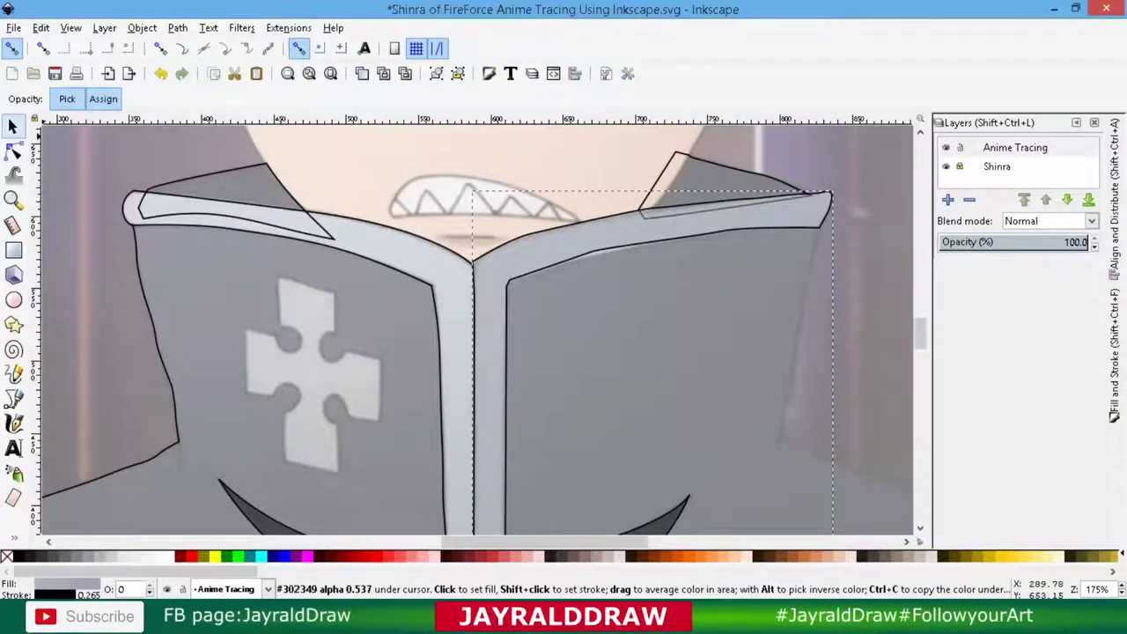
{"action": "key", "text": "s"}
{"action": "left_click", "coordinate": [478, 184]}
{"action": "key", "text": "Escape"}
{"action": "left_click", "coordinate": [478, 184]}
{"action": "right_click", "coordinate": [558, 256]}
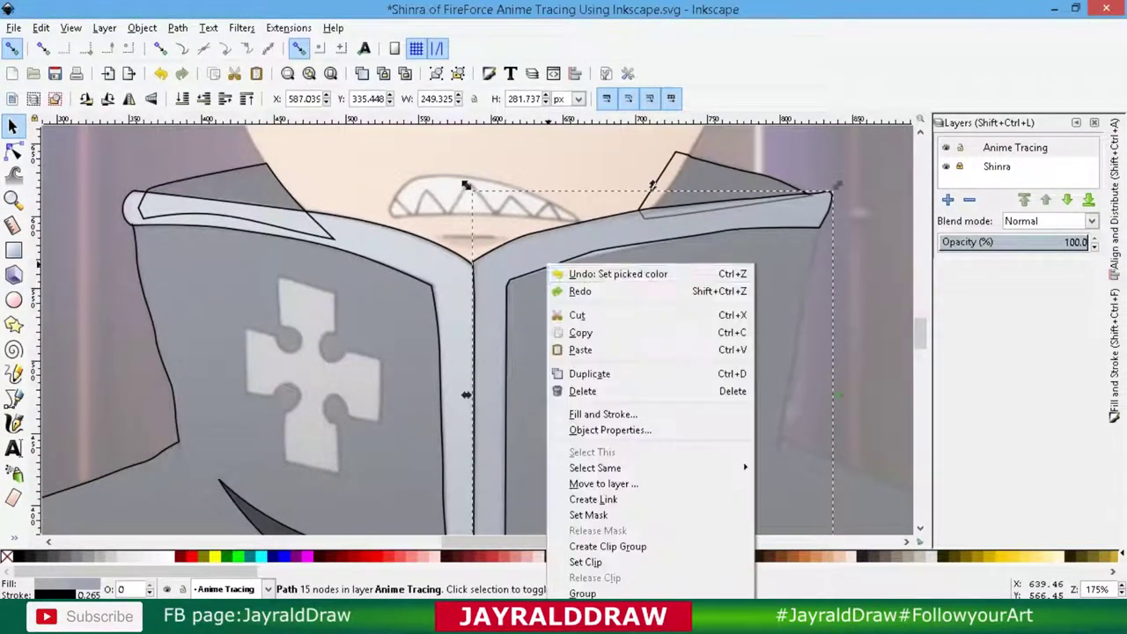
{"action": "key", "text": "Escape"}
{"action": "key", "text": "Home"}
{"action": "left_click_drag", "start_coordinate": [652, 353], "coordinate": [291, 352]}
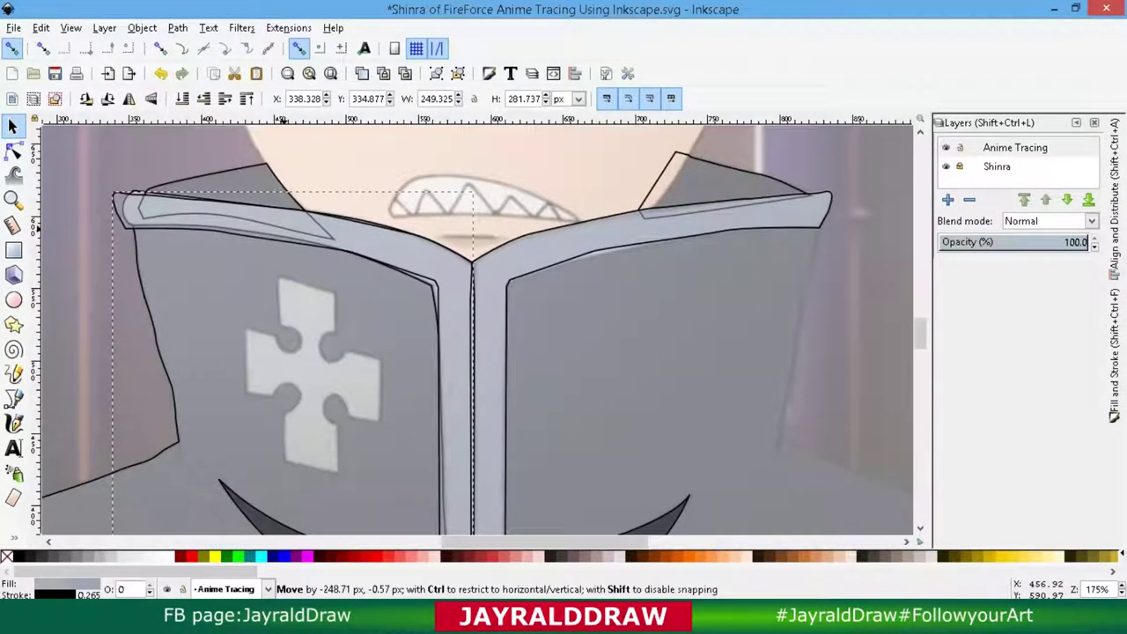
Reshape the copy's tip, inner corner and centre-strip edge to match the left collar band.
{"action": "left_click", "coordinate": [13, 152]}
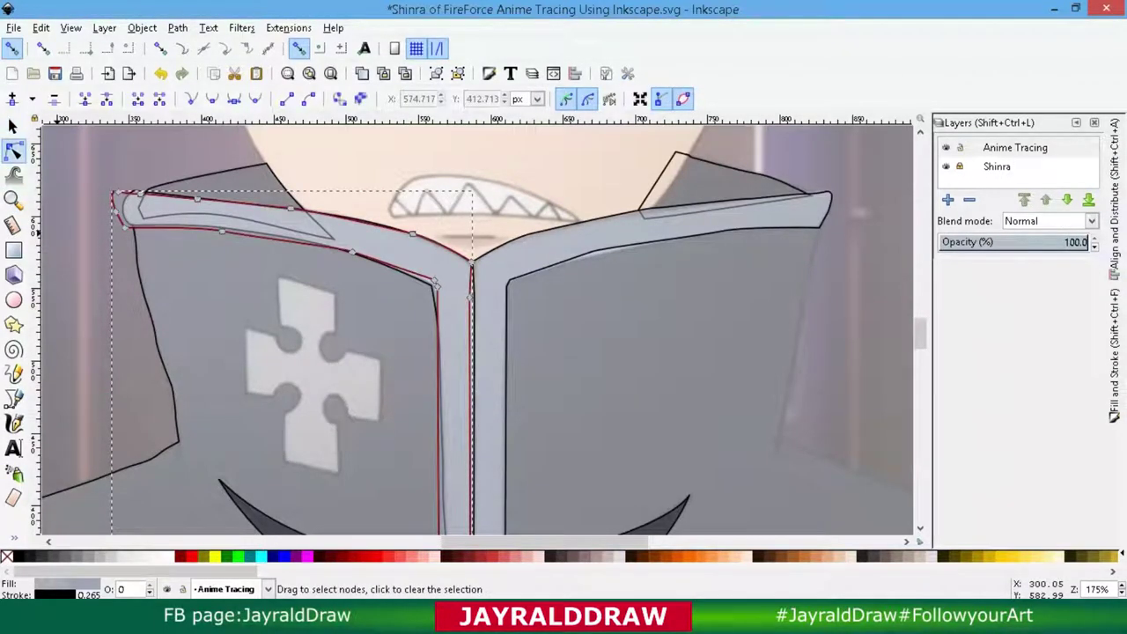
{"action": "left_click", "coordinate": [148, 202]}
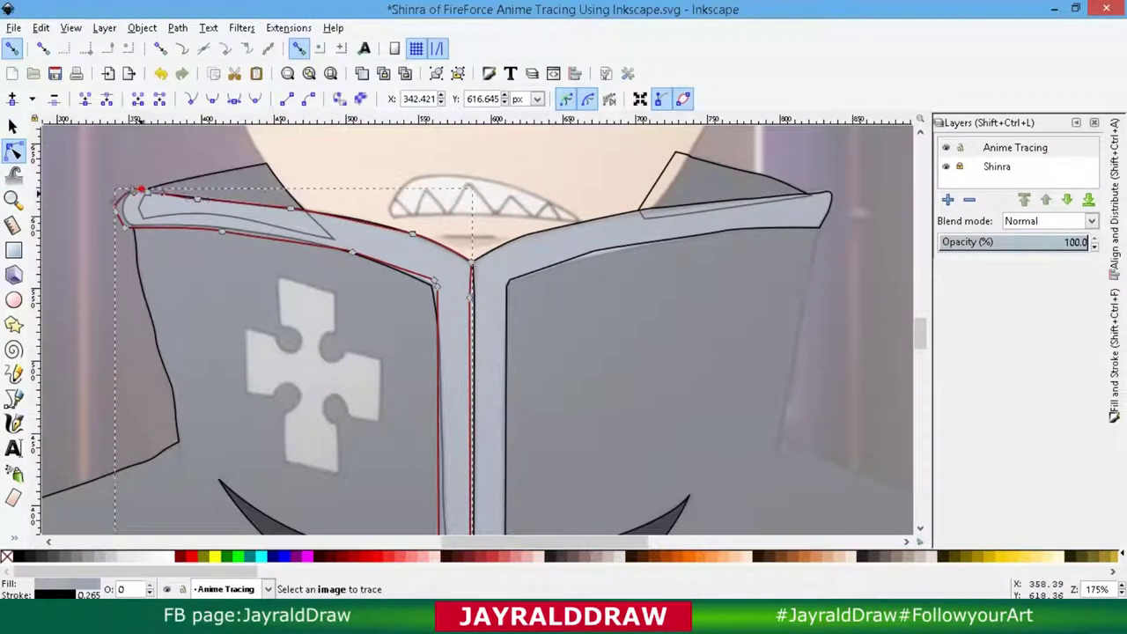
{"action": "left_click_drag", "start_coordinate": [133, 193], "coordinate": [141, 195]}
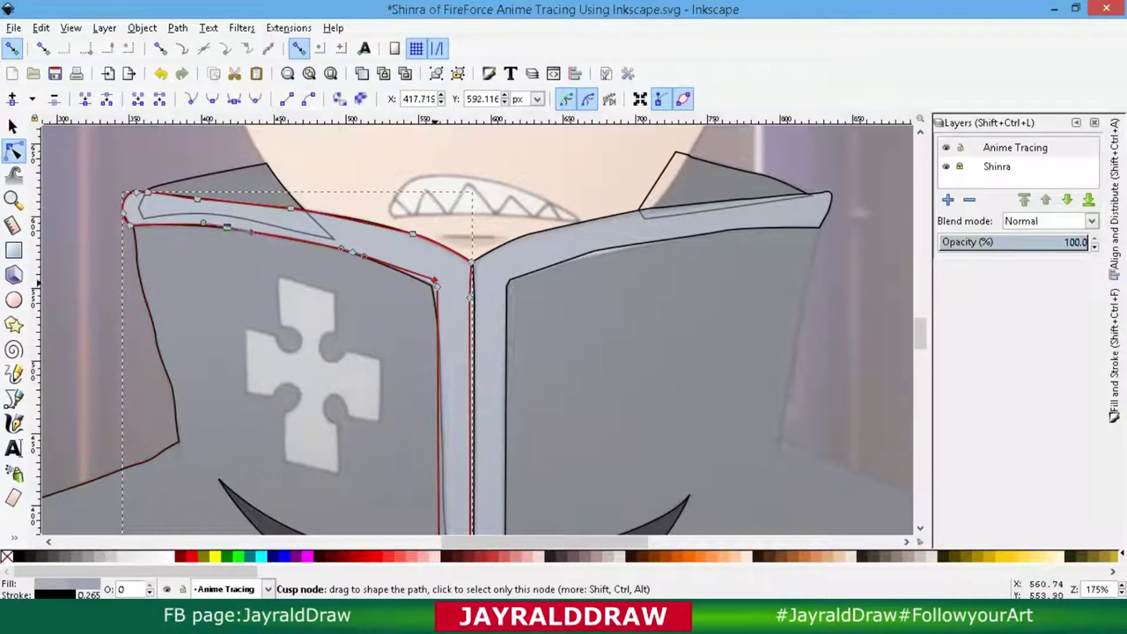
{"action": "left_click", "coordinate": [434, 284]}
{"action": "scroll", "coordinate": [437, 211], "scroll_direction": "down", "scroll_amount": 3}
{"action": "left_click_drag", "start_coordinate": [438, 463], "coordinate": [448, 464]}
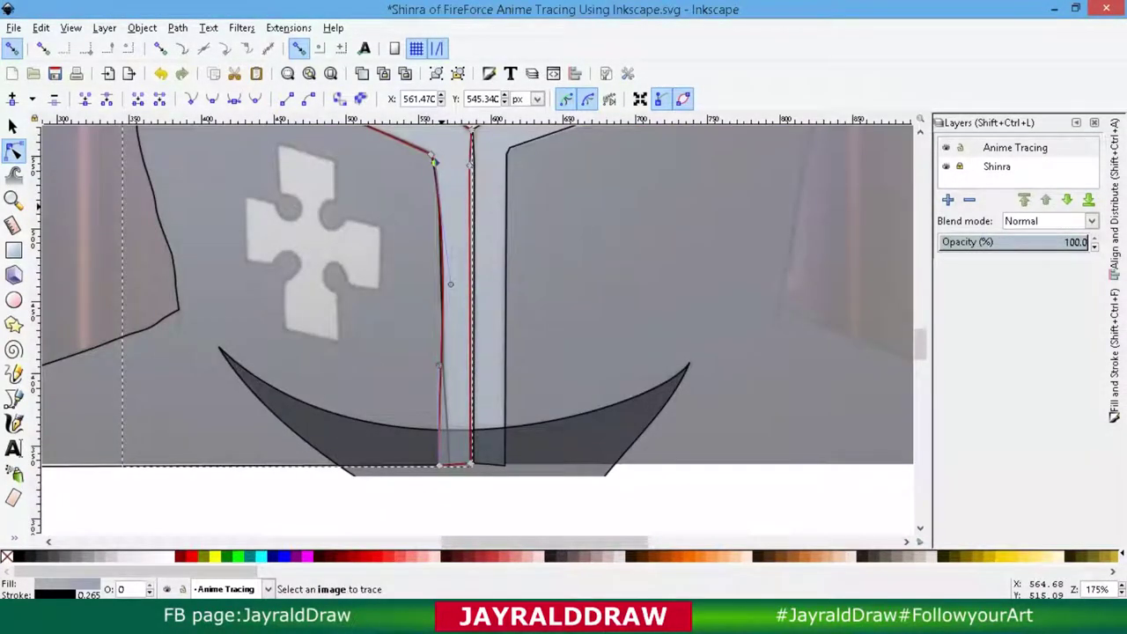
{"action": "scroll", "coordinate": [444, 308], "scroll_direction": "down", "scroll_amount": 3}
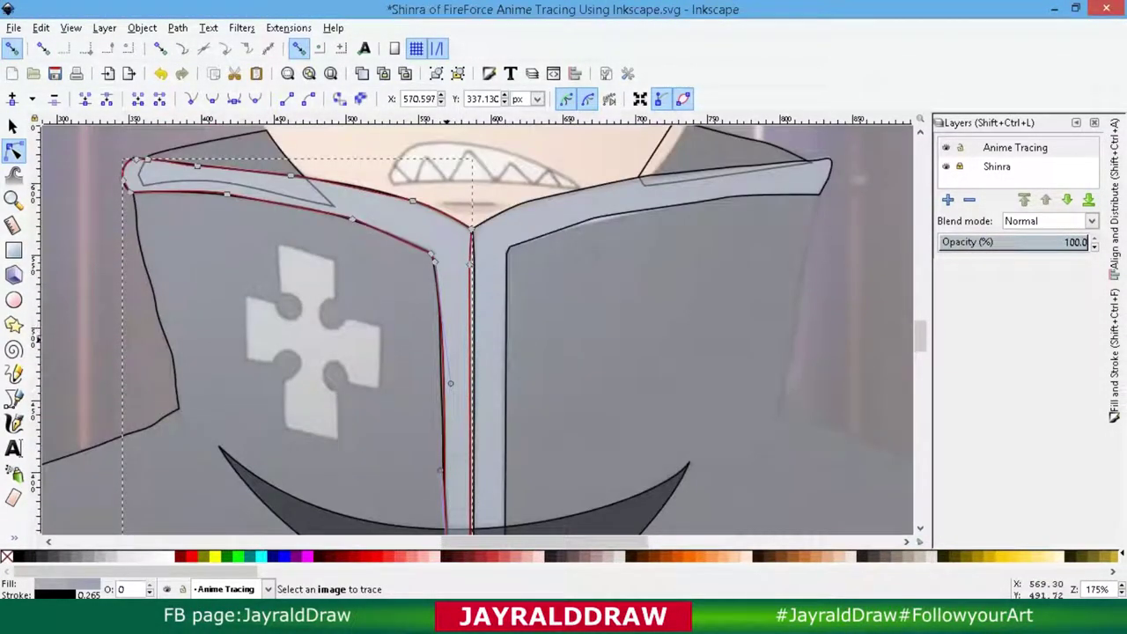
{"action": "scroll", "coordinate": [451, 264], "scroll_direction": "up", "scroll_amount": 5}
{"action": "scroll", "coordinate": [458, 290], "scroll_direction": "down", "scroll_amount": 2}
{"action": "left_click", "coordinate": [473, 495]}
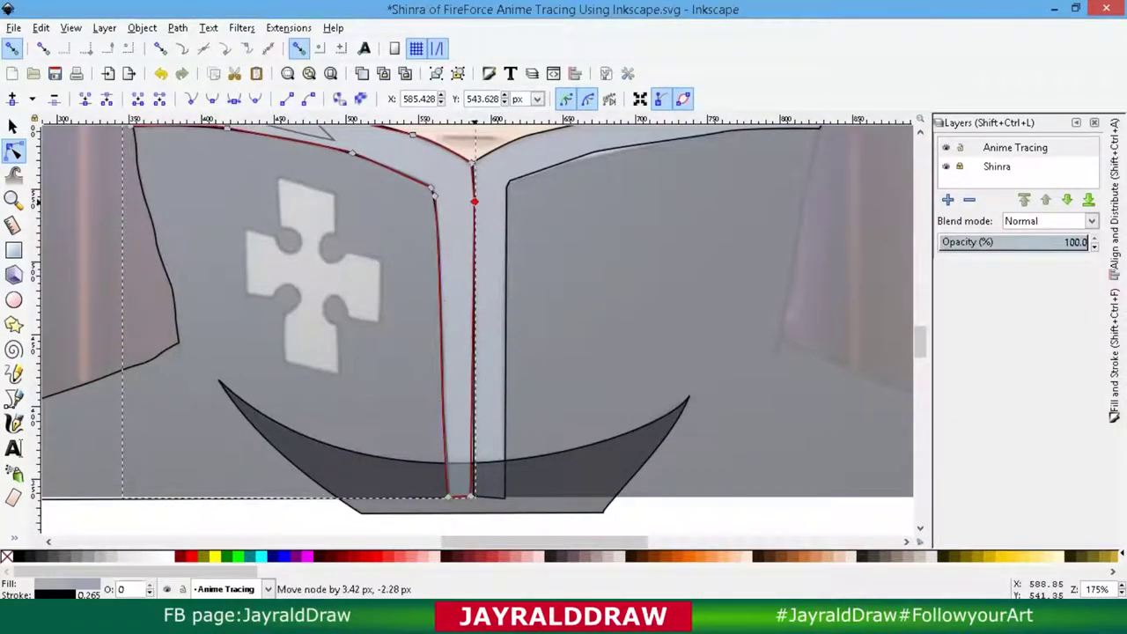
{"action": "scroll", "coordinate": [467, 396], "scroll_direction": "down", "scroll_amount": 2}
{"action": "scroll", "coordinate": [451, 396], "scroll_direction": "up", "scroll_amount": 4}
Delete the extra junction node on the left jacket panel's collar edge.
{"action": "key", "text": "s"}
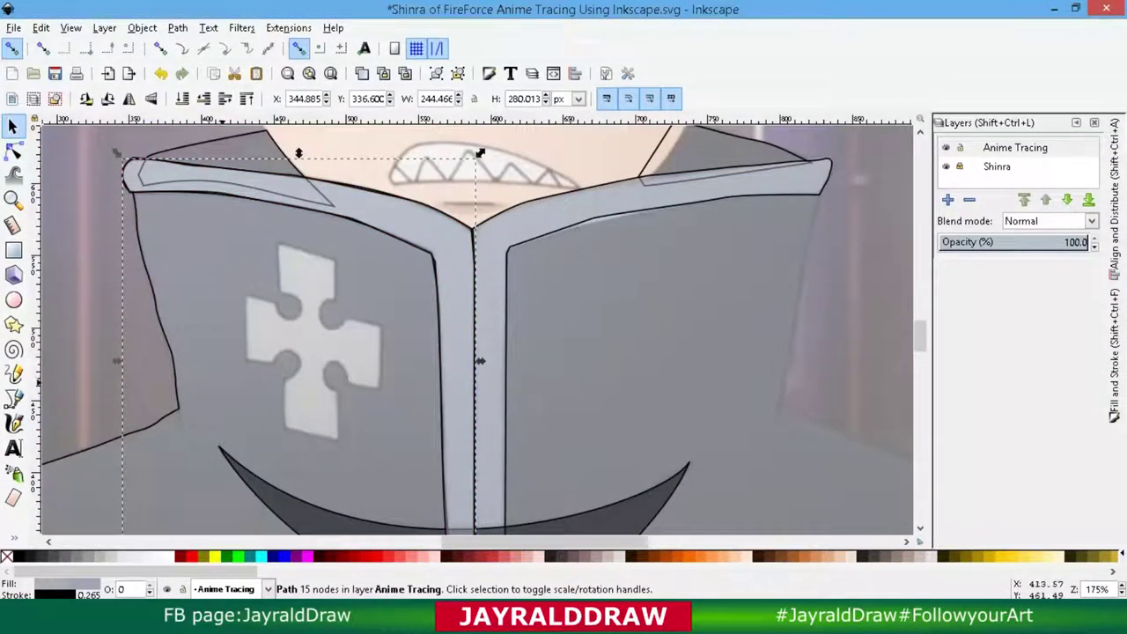
{"action": "key", "text": "n"}
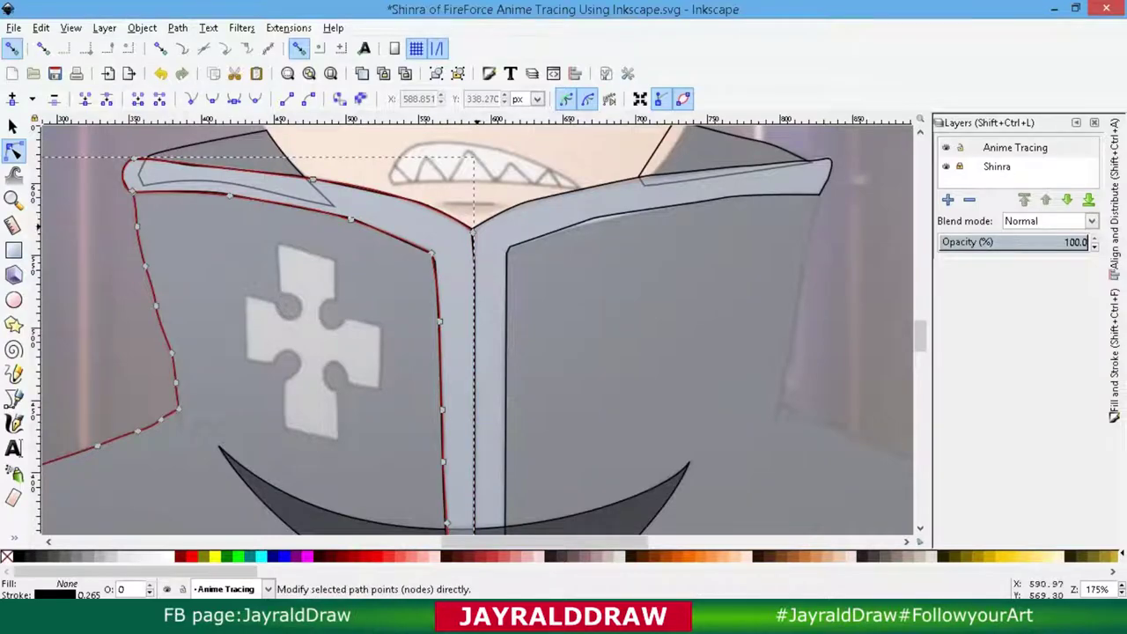
{"action": "left_click", "coordinate": [473, 232]}
{"action": "key", "text": "Delete"}
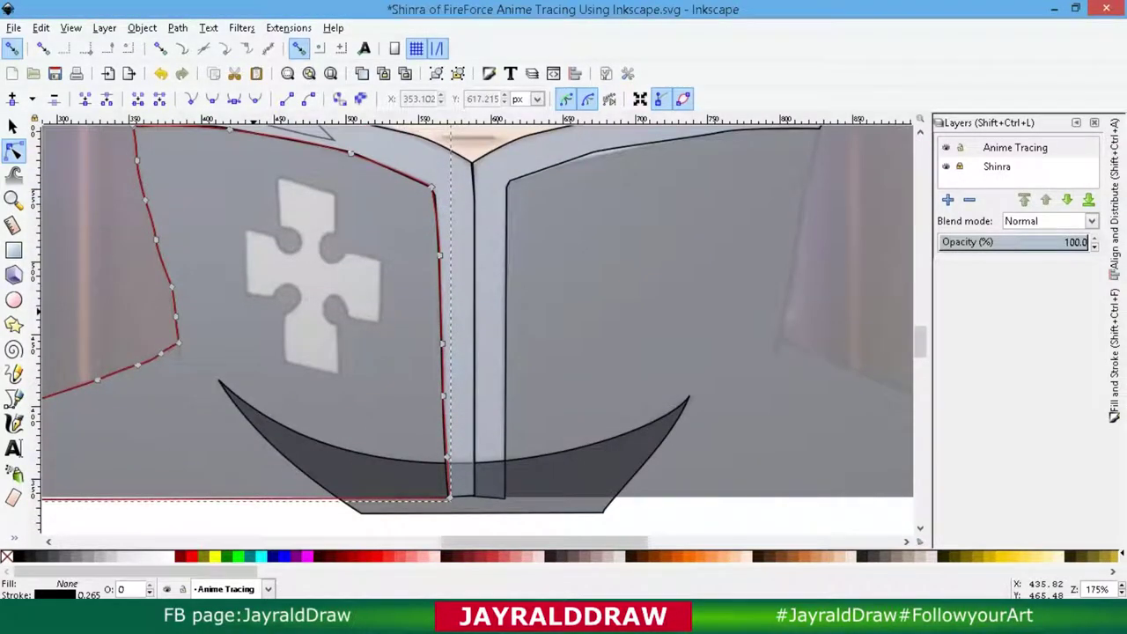
Fill the panel dark grey, duplicate it, flip the copy horizontally and move it right.
{"action": "key", "text": "d"}
{"action": "left_click", "coordinate": [370, 475]}
{"action": "key", "text": "s"}
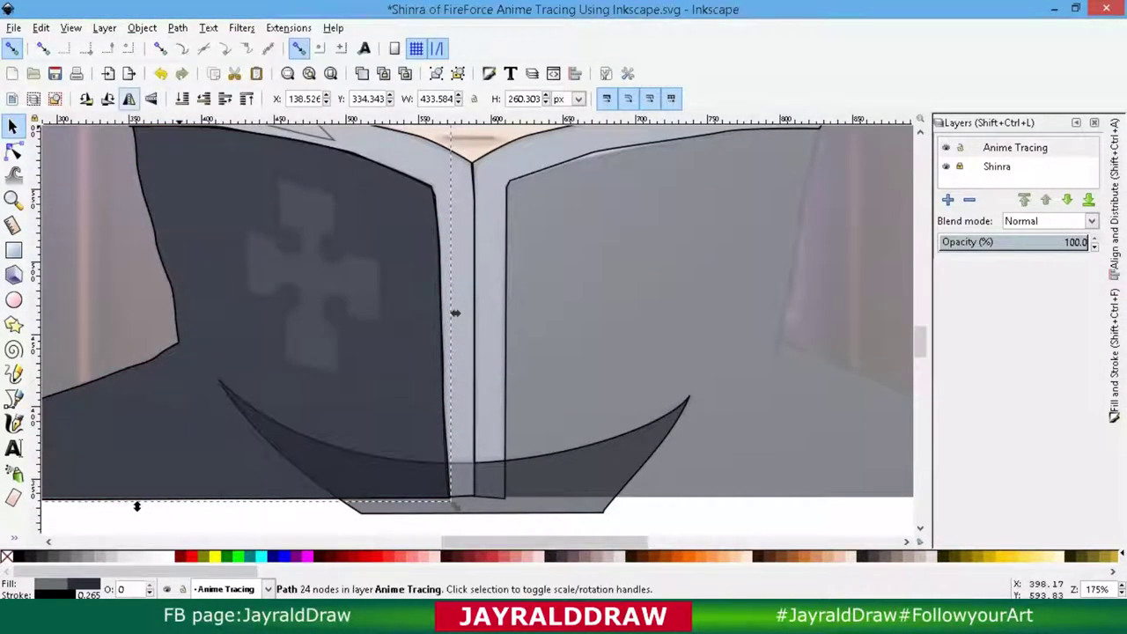
{"action": "left_click", "coordinate": [128, 97]}
{"action": "left_click_drag", "start_coordinate": [309, 308], "coordinate": [775, 308]}
Drag the copy's top-left and left-edge nodes onto the collar outline.
{"action": "scroll", "coordinate": [476, 308], "scroll_direction": "right", "scroll_amount": 3}
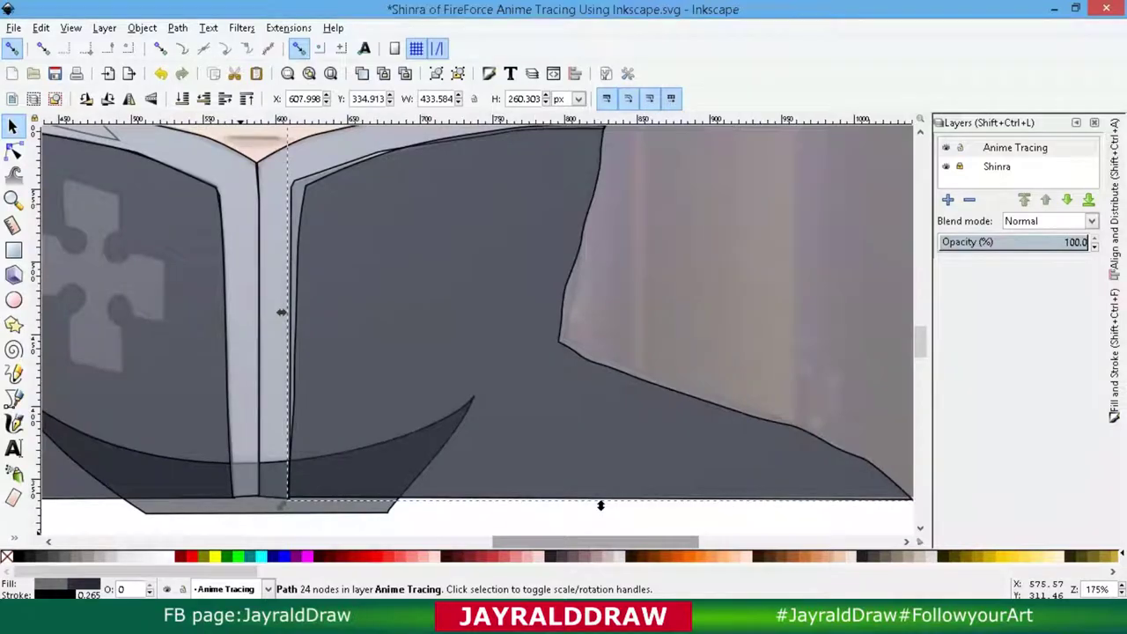
{"action": "key", "text": "n"}
{"action": "left_click_drag", "start_coordinate": [246, 239], "coordinate": [237, 244]}
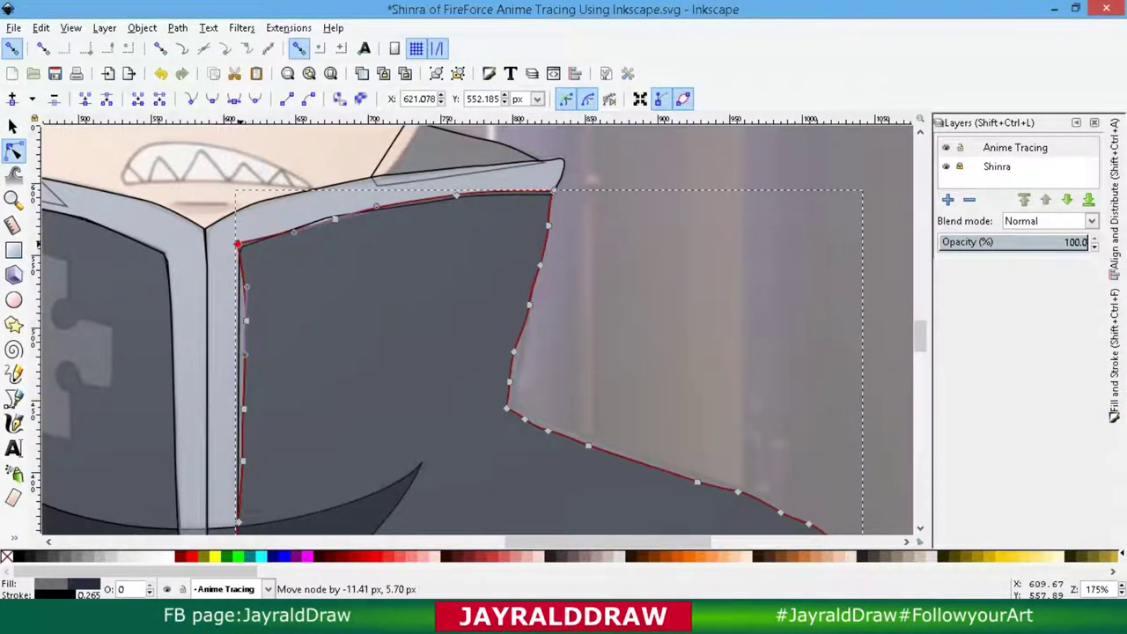
{"action": "left_click_drag", "start_coordinate": [247, 409], "coordinate": [230, 405]}
{"action": "left_click_drag", "start_coordinate": [238, 489], "coordinate": [245, 482]}
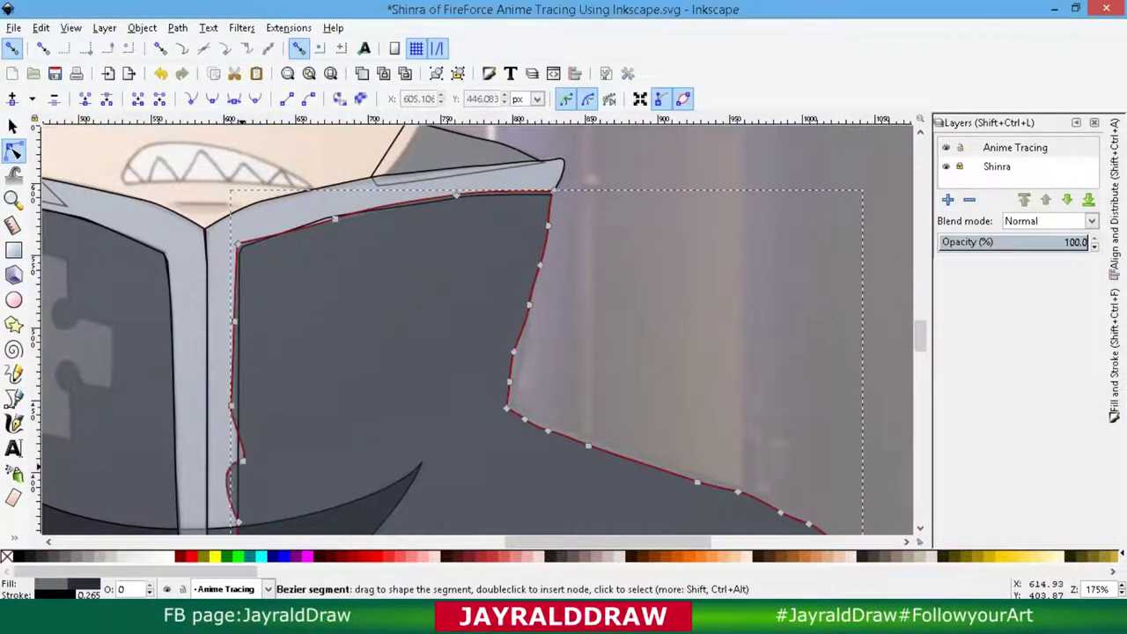
{"action": "mouse_move", "coordinate": [241, 229]}
{"action": "left_mouse_down"}
{"action": "mouse_move", "coordinate": [284, 533]}
{"action": "mouse_move", "coordinate": [273, 528]}
{"action": "left_mouse_up"}
Select the left-edge and bottom nodes and nudge them into alignment with arrow keys.
{"action": "scroll", "coordinate": [476, 326], "scroll_direction": "down", "scroll_amount": 5}
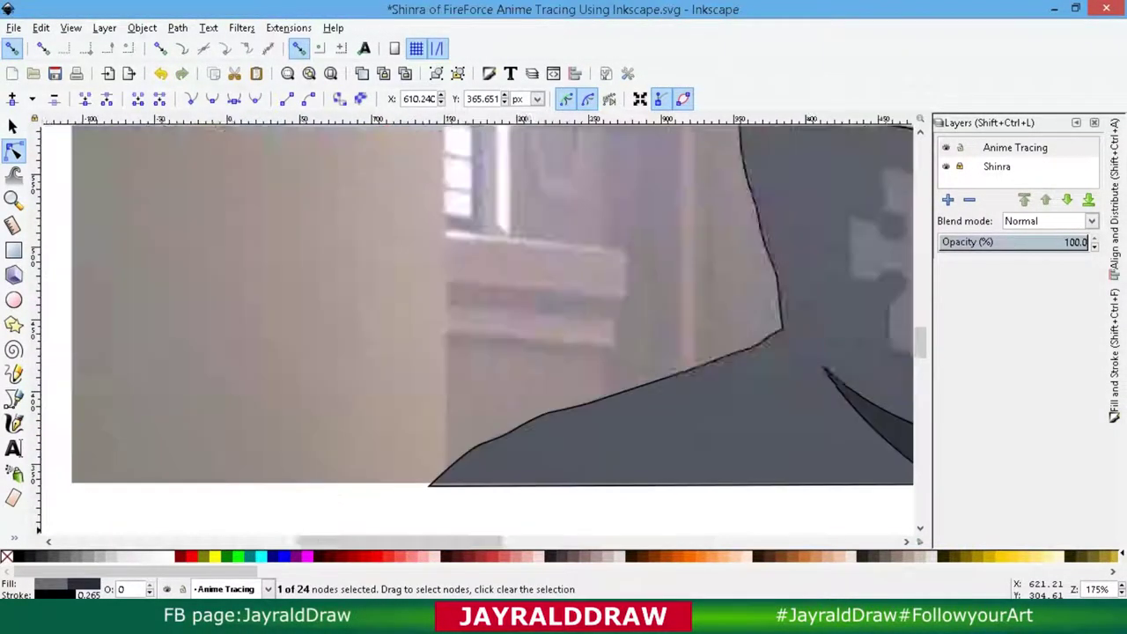
{"action": "scroll", "coordinate": [476, 326], "scroll_direction": "right", "scroll_amount": 5}
{"action": "scroll", "coordinate": [434, 363], "scroll_direction": "down", "scroll_amount": 1}
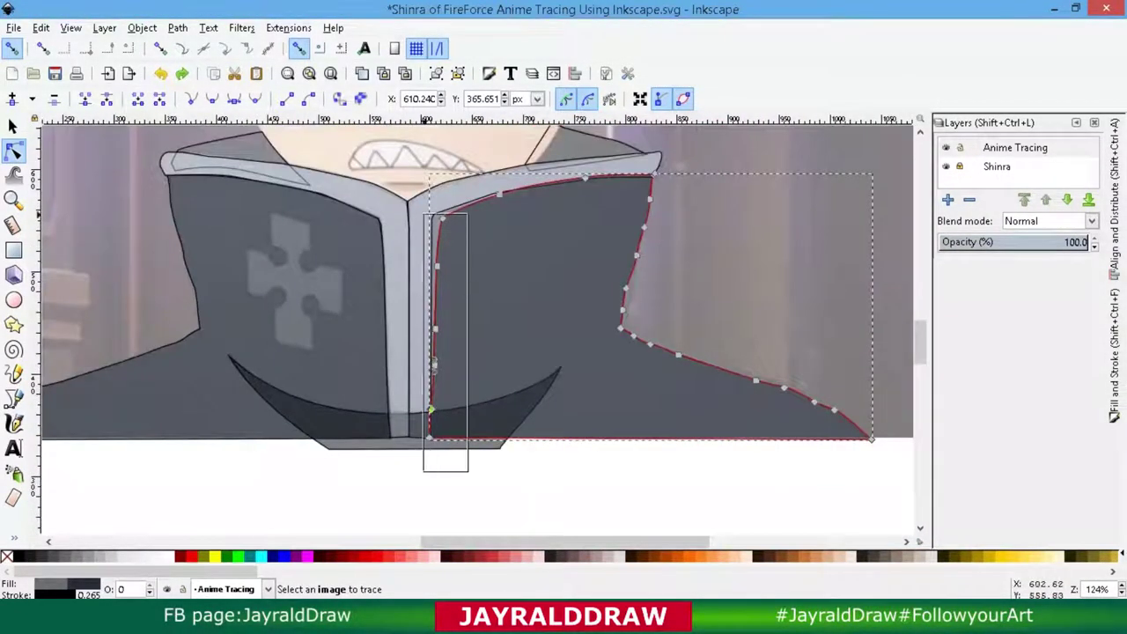
{"action": "left_click_drag", "start_coordinate": [468, 472], "coordinate": [469, 471]}
{"action": "left_click_drag", "start_coordinate": [436, 309], "coordinate": [423, 308]}
{"action": "left_click_drag", "start_coordinate": [412, 347], "coordinate": [443, 481]}
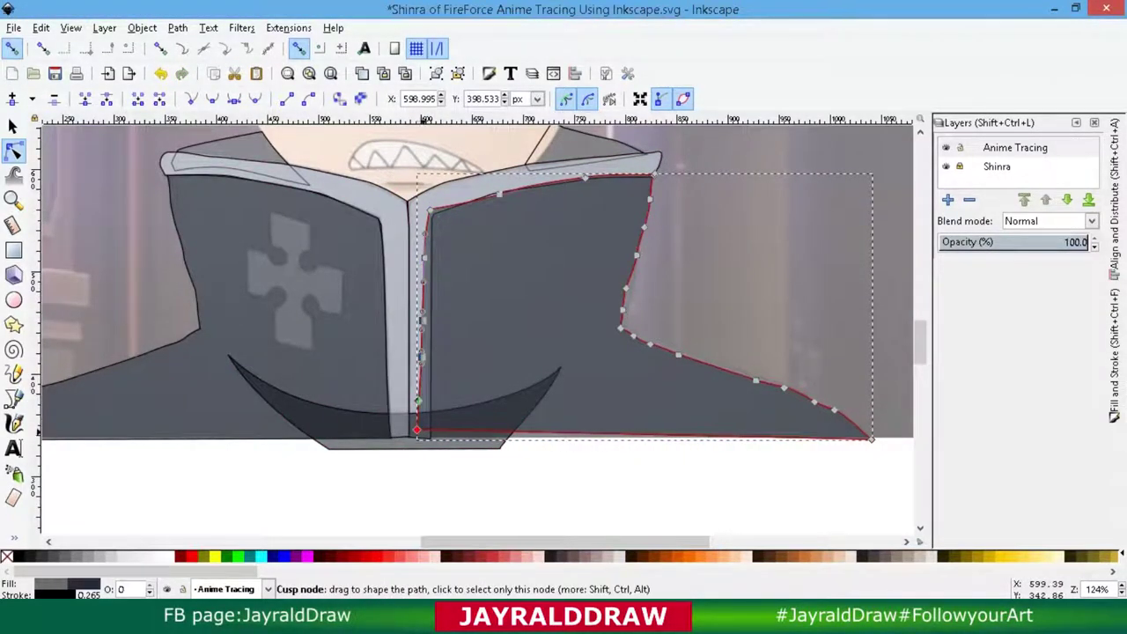
{"action": "key", "text": "Right"}
{"action": "key", "text": "Right"}
{"action": "key", "text": "Right"}
{"action": "key", "text": "alt+Left"}
{"action": "key", "text": "alt+Left"}
{"action": "key", "text": "alt+Left"}
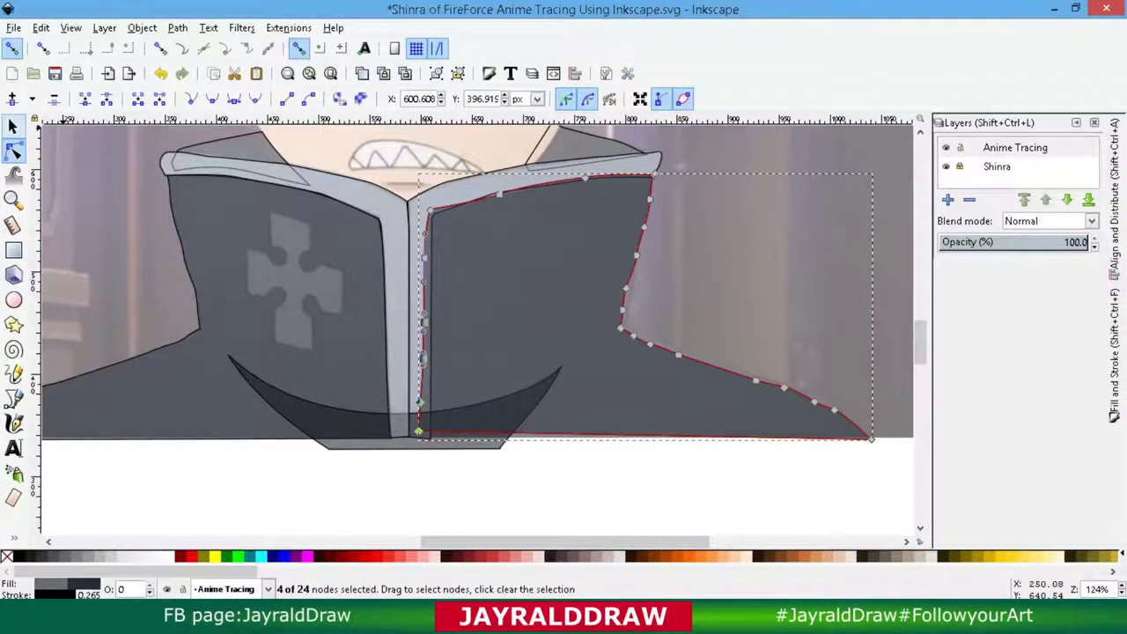
Nudge the panel's right-side nodes up and right to fit the shoulder.
{"action": "left_click", "coordinate": [498, 189]}
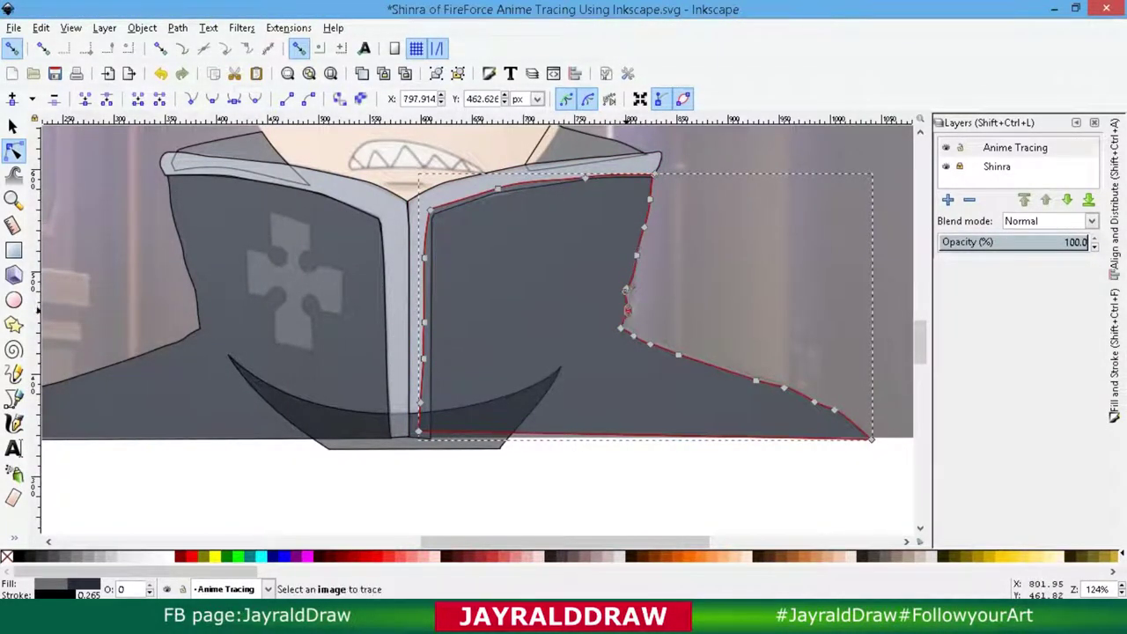
{"action": "mouse_move", "coordinate": [586, 259]}
{"action": "left_mouse_down"}
{"action": "mouse_move", "coordinate": [619, 370]}
{"action": "mouse_move", "coordinate": [766, 473]}
{"action": "left_mouse_up"}
{"action": "key", "text": "Up"}
{"action": "key", "text": "Up"}
{"action": "key", "text": "Right"}
{"action": "key", "text": "Right"}
{"action": "left_click", "coordinate": [645, 485]}
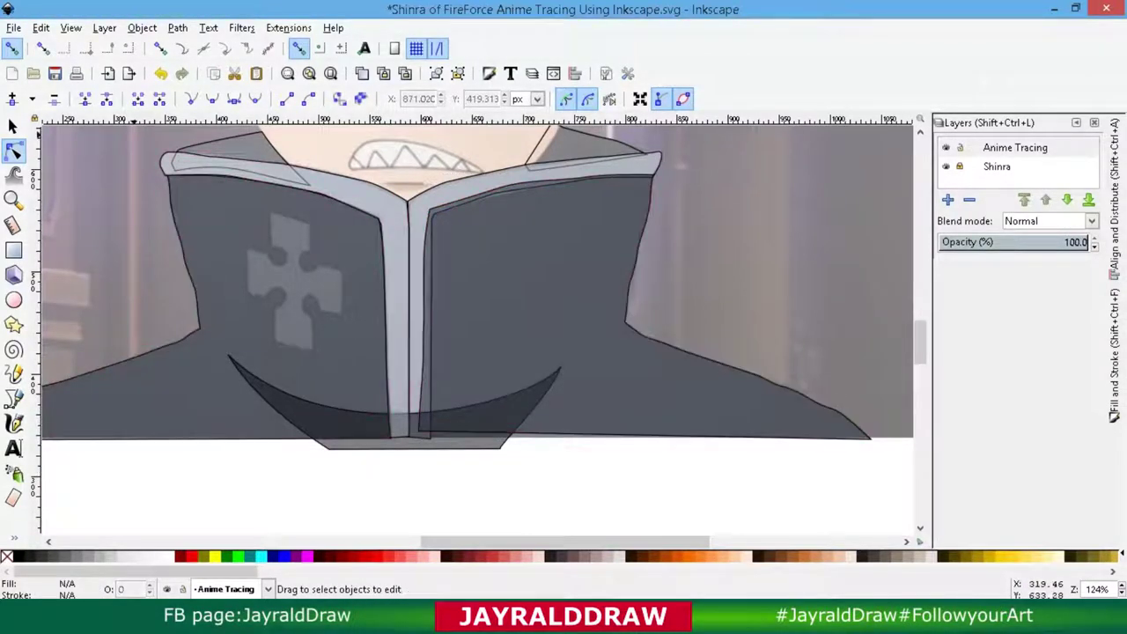
{"action": "key", "text": "F1"}
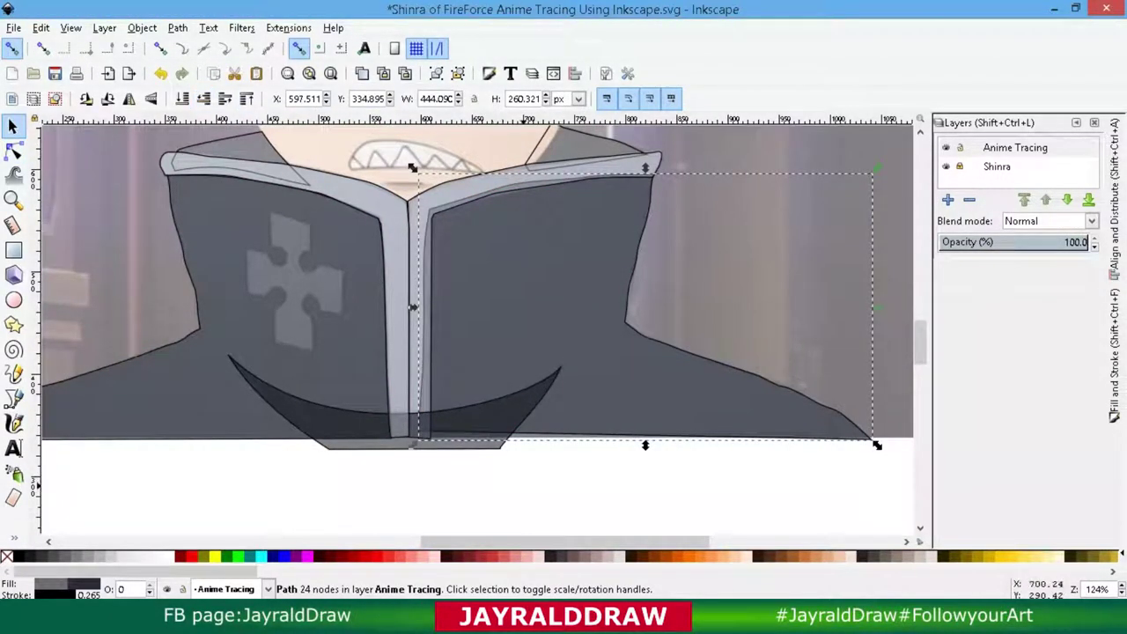
Trace the cross emblem's outline with the Bezier tool, closing it at the start node.
{"action": "key", "text": "Escape"}
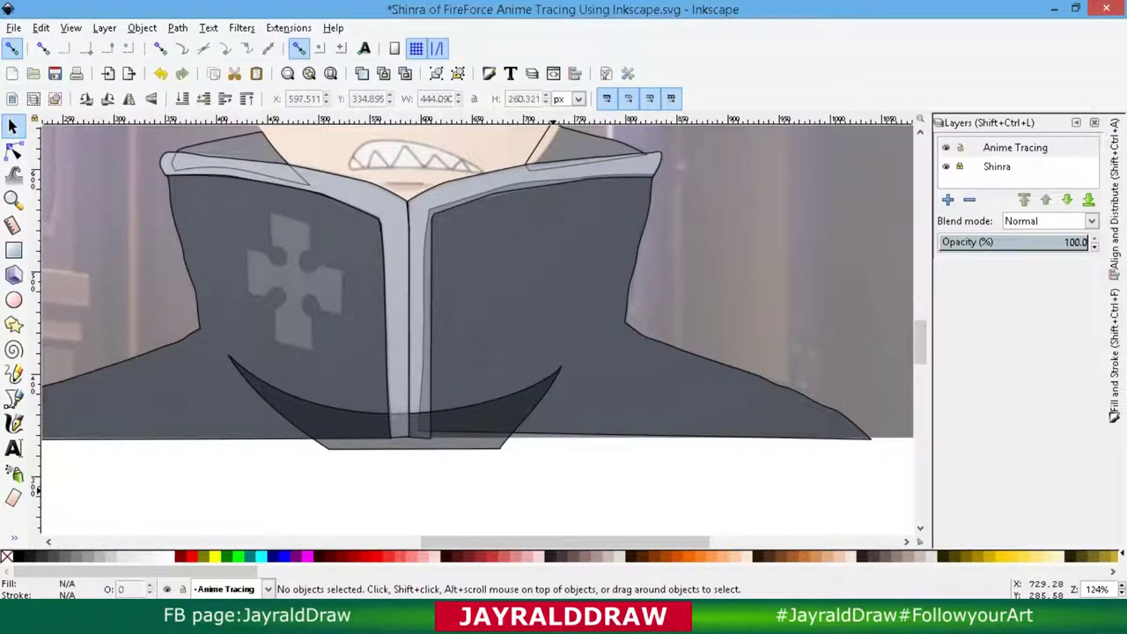
{"action": "scroll", "coordinate": [472, 322], "scroll_direction": "up", "scroll_amount": 2}
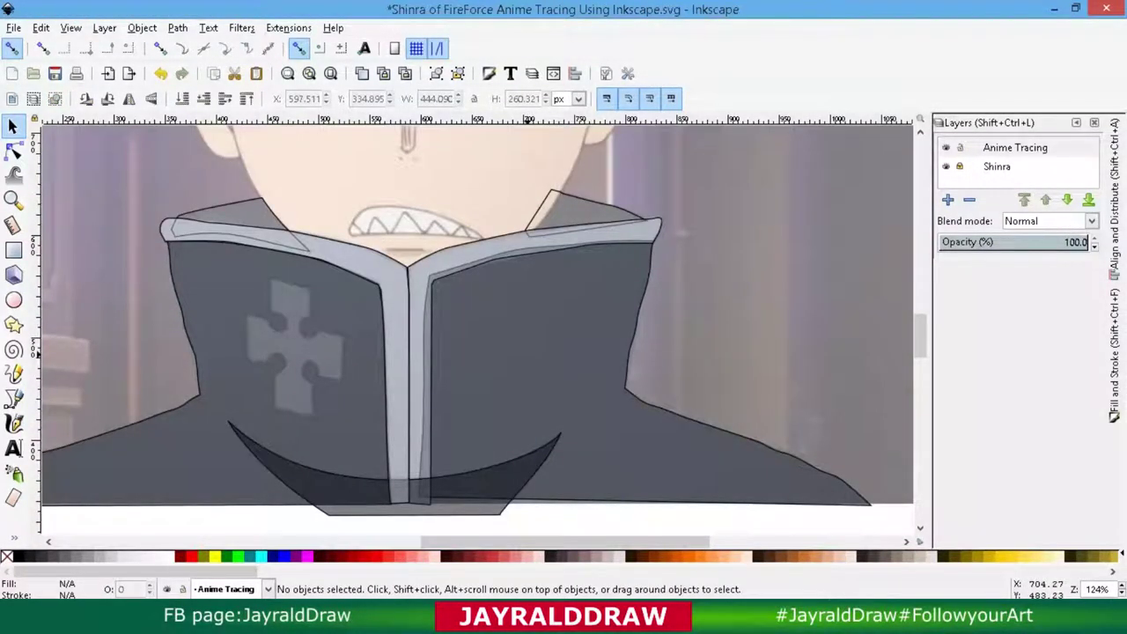
{"action": "left_click", "coordinate": [14, 399]}
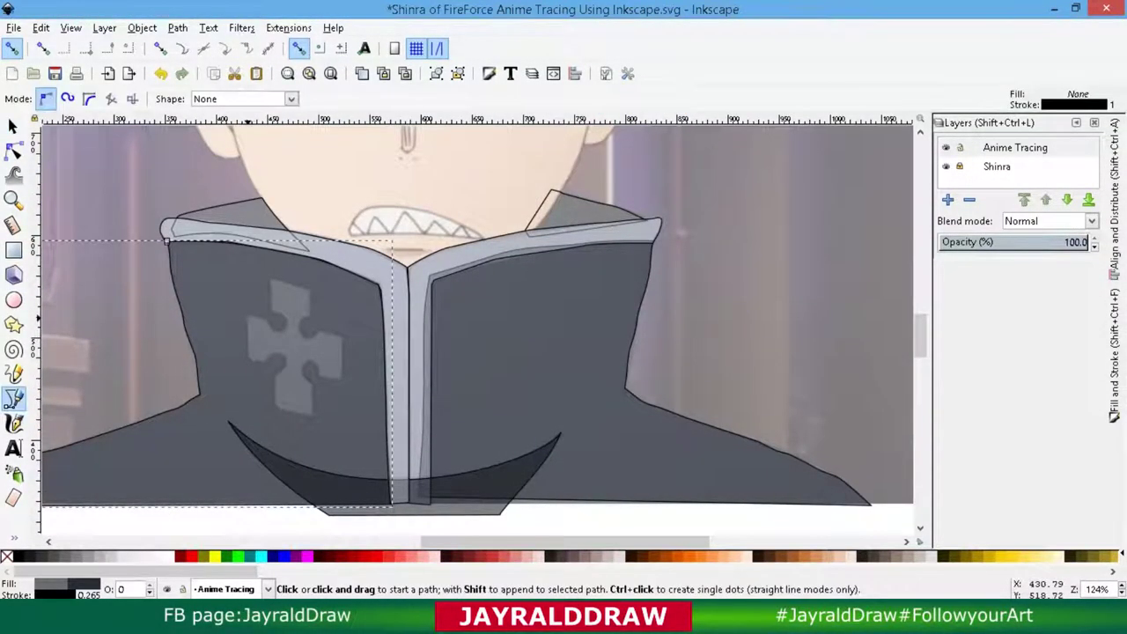
{"action": "left_click", "coordinate": [247, 315]}
{"action": "scroll", "coordinate": [248, 326], "scroll_direction": "up", "scroll_amount": 1, "text": "ctrl"}
{"action": "scroll", "coordinate": [247, 343], "scroll_direction": "up", "scroll_amount": 1, "text": "ctrl"}
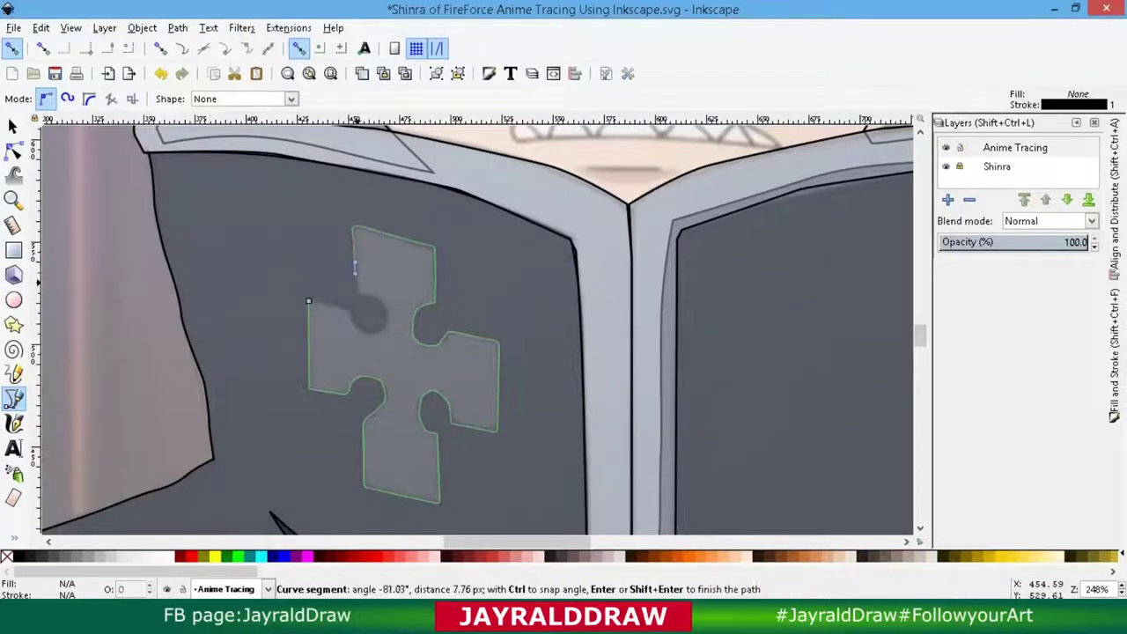
{"action": "left_click", "coordinate": [355, 265]}
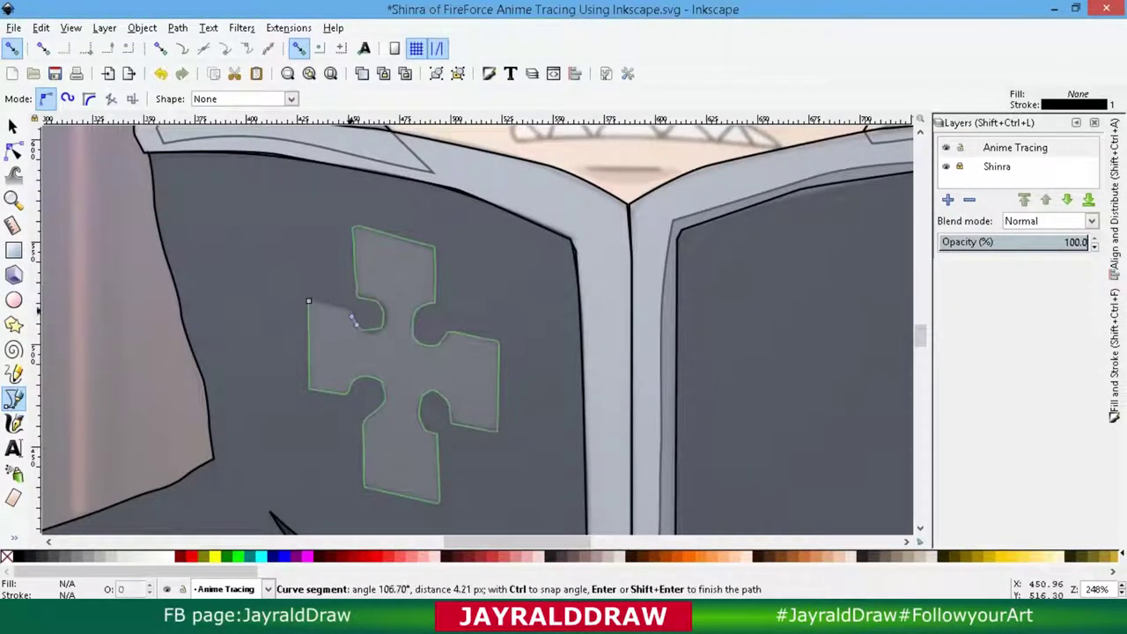
{"action": "left_click", "coordinate": [308, 301]}
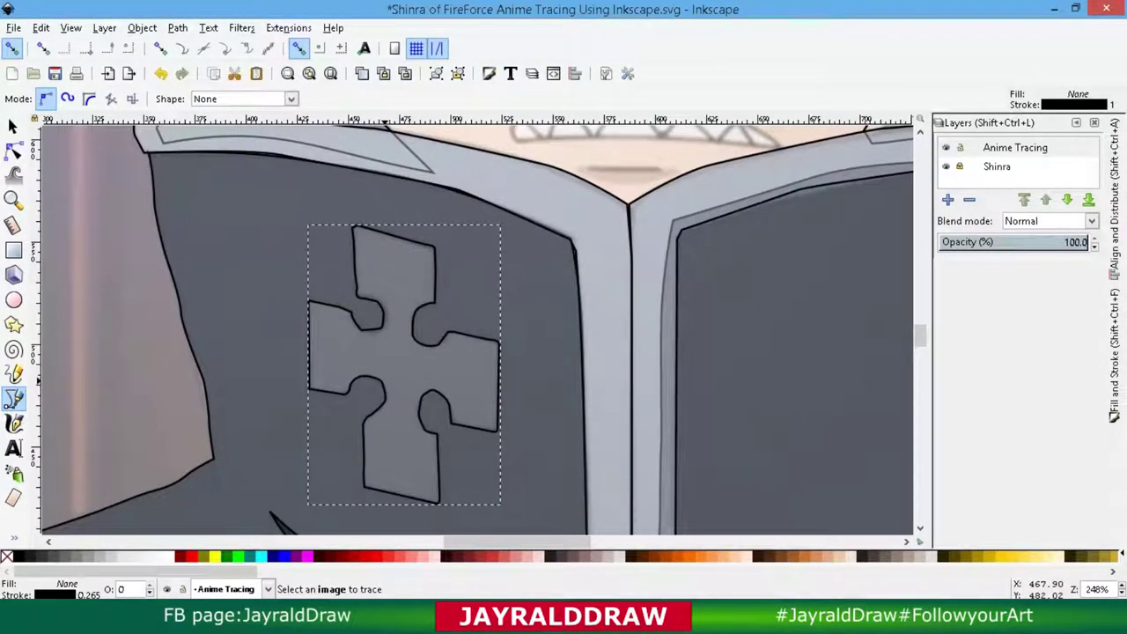
Fill the closed cross shape light grey and deselect it.
{"action": "key", "text": "d"}
{"action": "left_click", "coordinate": [599, 437]}
{"action": "key", "text": "s"}
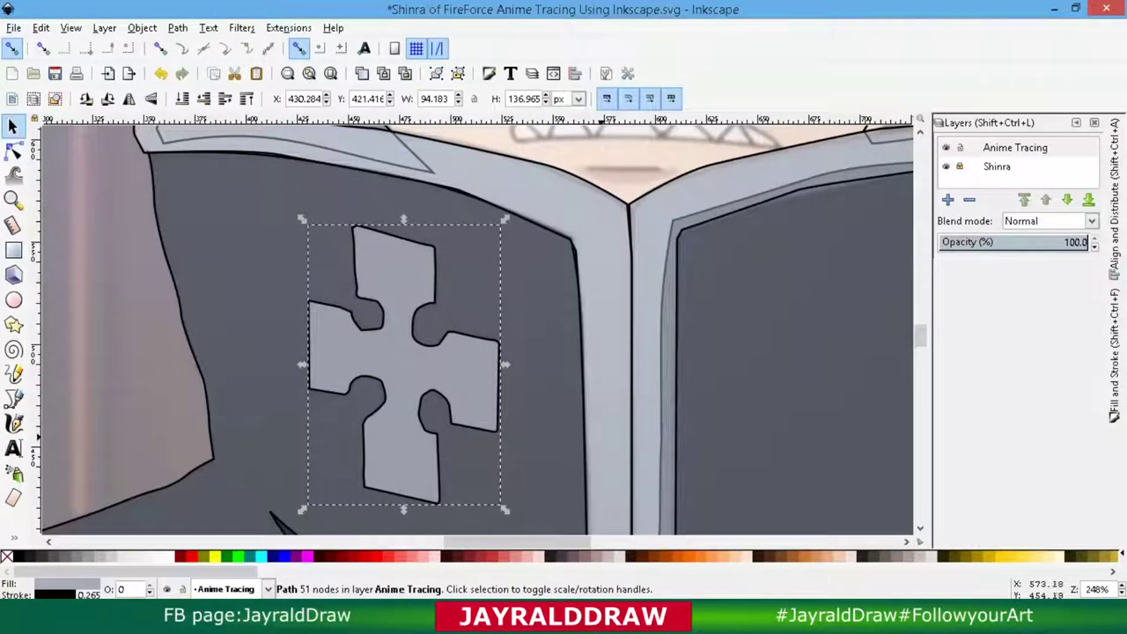
{"action": "scroll", "coordinate": [469, 306], "scroll_direction": "down", "scroll_amount": 3}
{"action": "key", "text": "Escape"}
Raise the Shinra layer opacity to 100 and sample the jacket's dark colour onto the left panel.
{"action": "scroll", "coordinate": [469, 306], "scroll_direction": "up", "scroll_amount": 1}
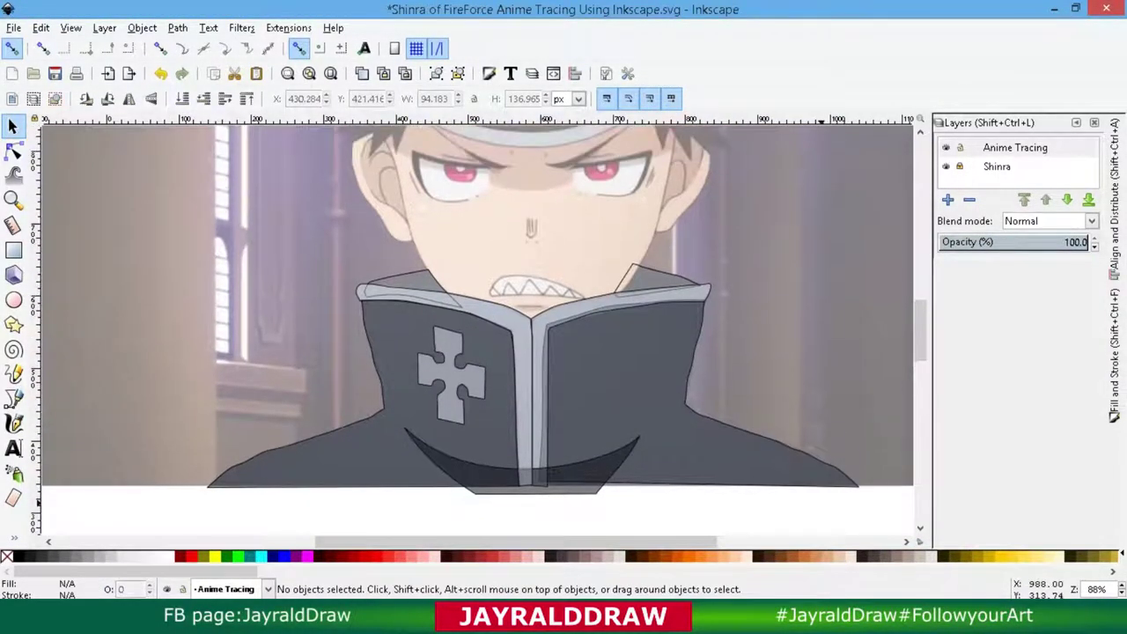
{"action": "left_click", "coordinate": [997, 167]}
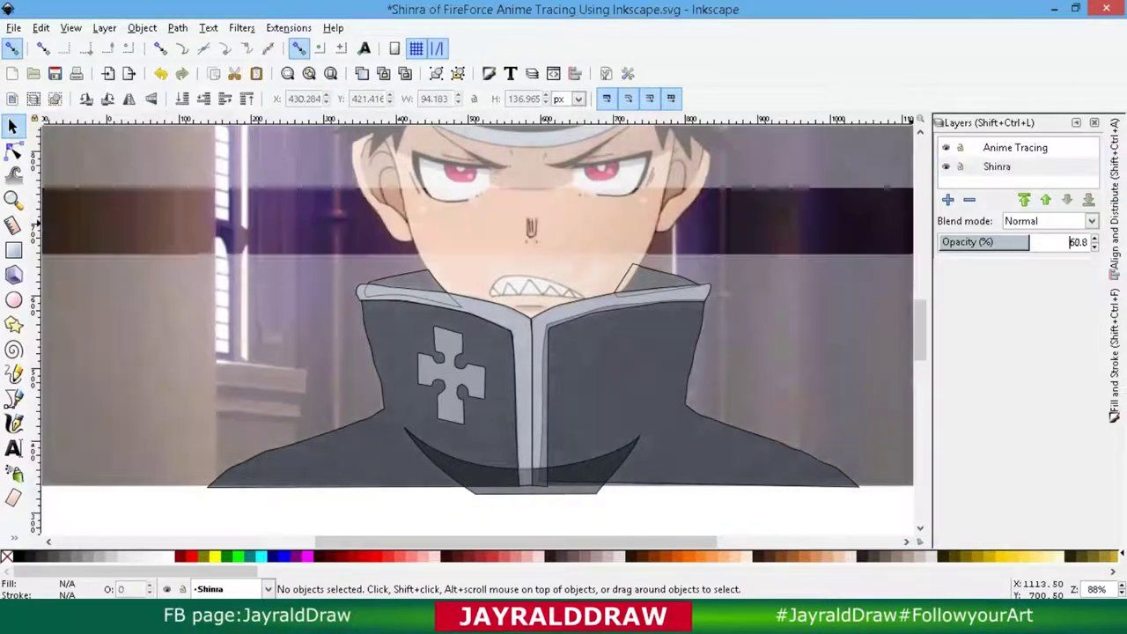
{"action": "left_click_drag", "start_coordinate": [1021, 242], "coordinate": [1091, 242]}
{"action": "left_click", "coordinate": [510, 444]}
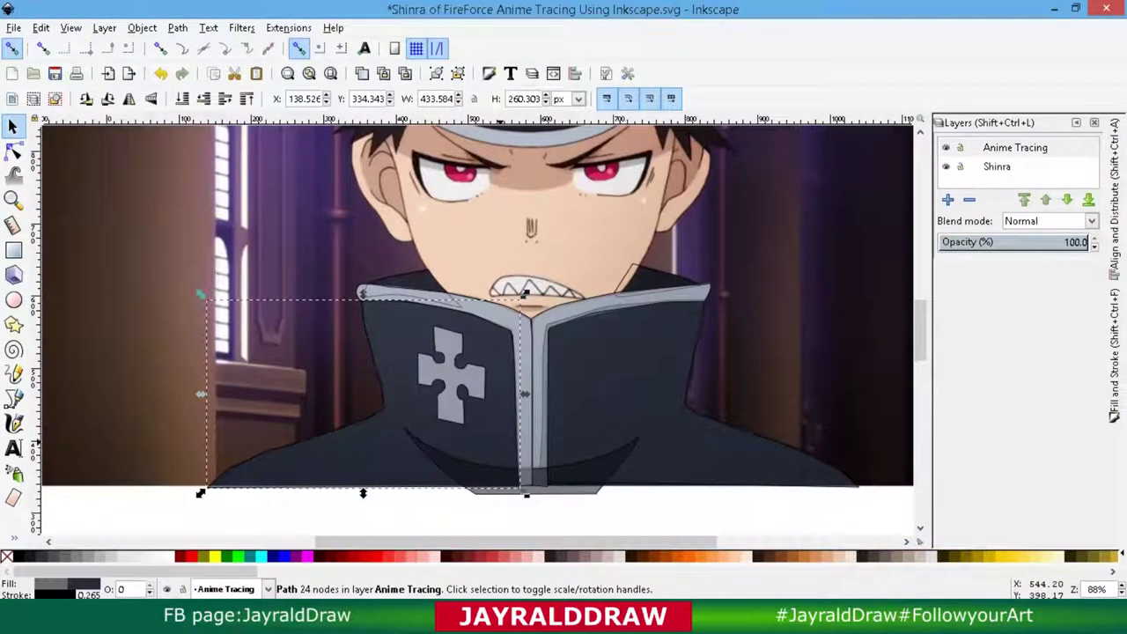
{"action": "key", "text": "d"}
{"action": "left_click", "coordinate": [480, 414]}
Select the cross emblem and both collar bands for colour sampling with the Dropper.
{"action": "key", "text": "s"}
{"action": "left_click", "coordinate": [453, 377]}
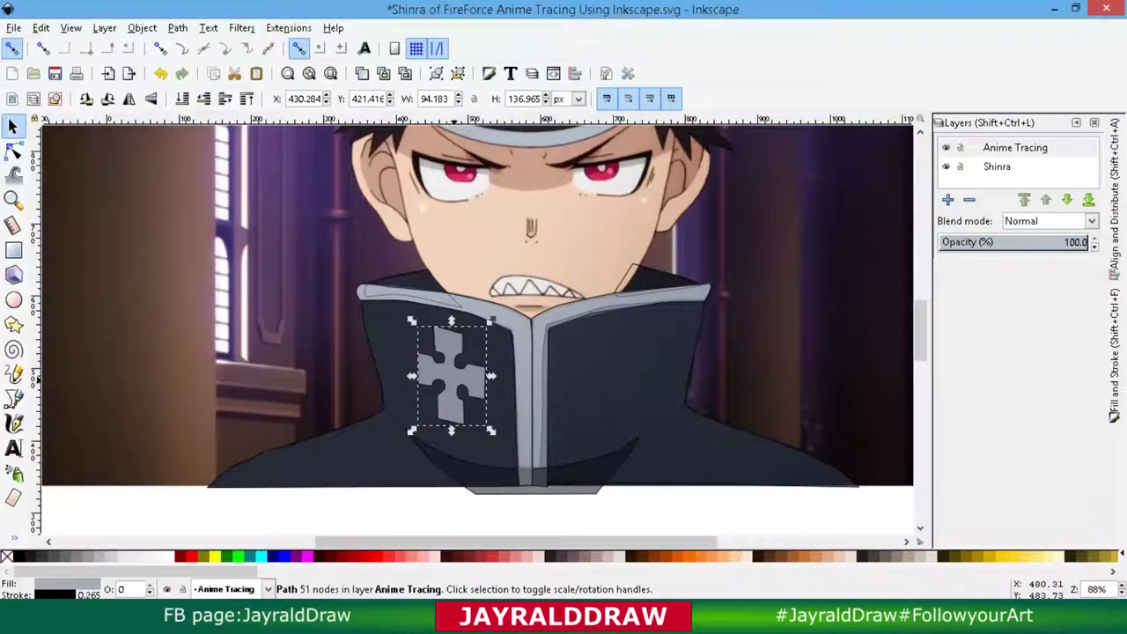
{"action": "key", "text": "t"}
{"action": "left_click", "coordinate": [454, 374]}
{"action": "key", "text": "F7"}
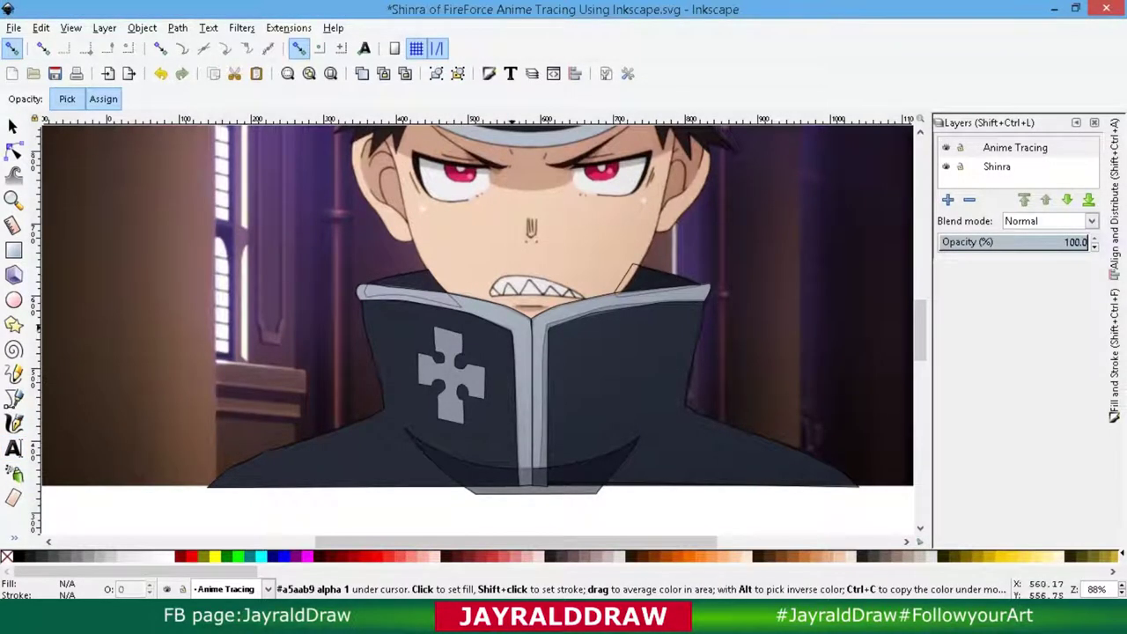
{"action": "key", "text": "s"}
{"action": "left_click", "coordinate": [510, 348]}
{"action": "key", "text": "F7"}
{"action": "key", "text": "s"}
{"action": "left_click", "coordinate": [616, 379]}
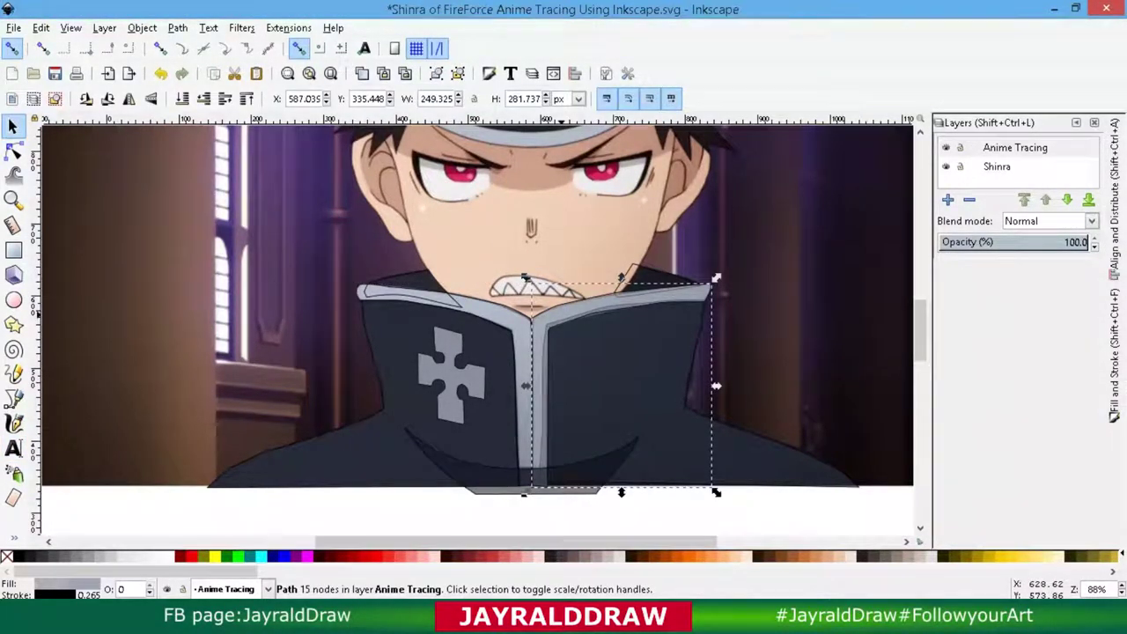
{"action": "key", "text": "F7"}
{"action": "key", "text": "s"}
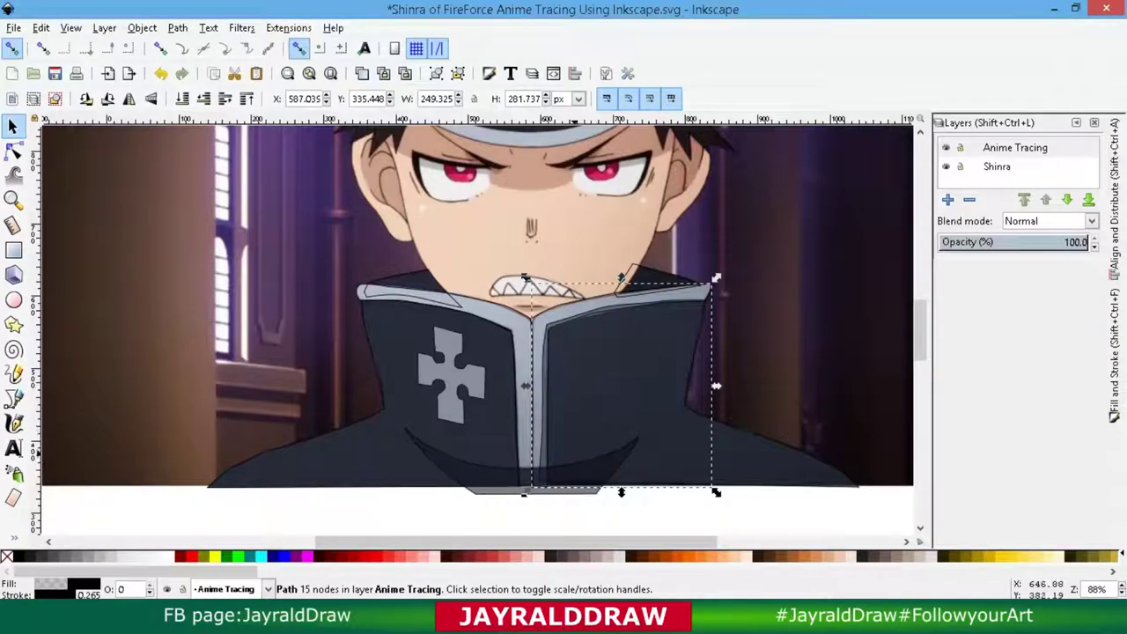
Give the right jacket panel the jacket's sampled dark colour.
{"action": "left_click", "coordinate": [597, 394]}
{"action": "key", "text": "F7"}
{"action": "left_click", "coordinate": [599, 396]}
{"action": "key", "text": "s"}
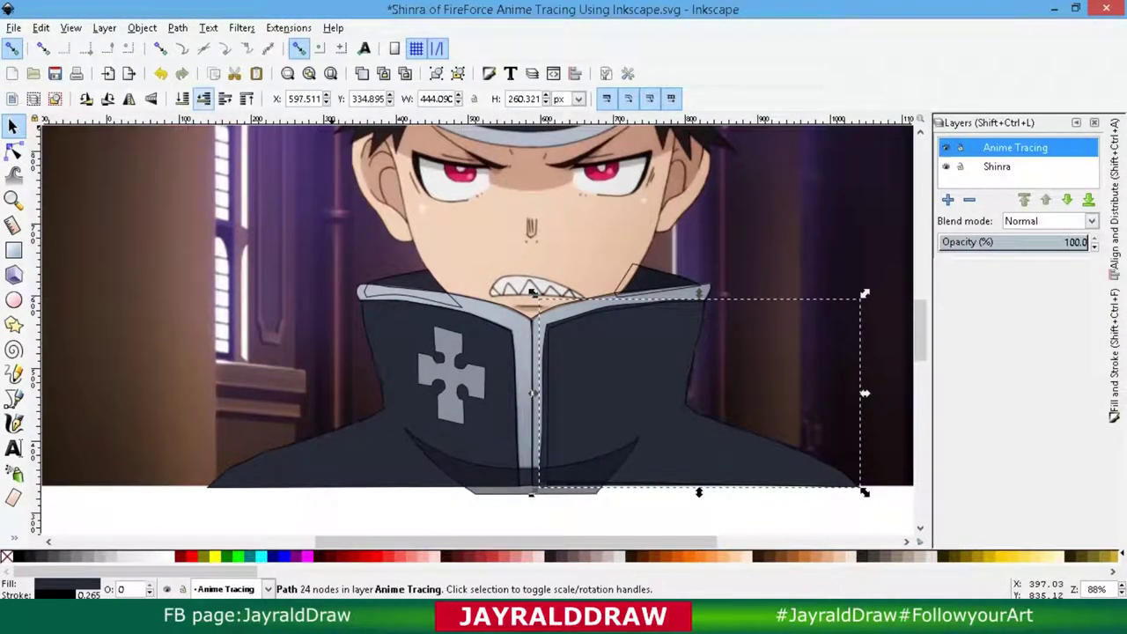
Inspect the collar bands' nodes and open the Fill and Stroke dialog.
{"action": "left_click", "coordinate": [534, 387]}
{"action": "left_click", "coordinate": [537, 388]}
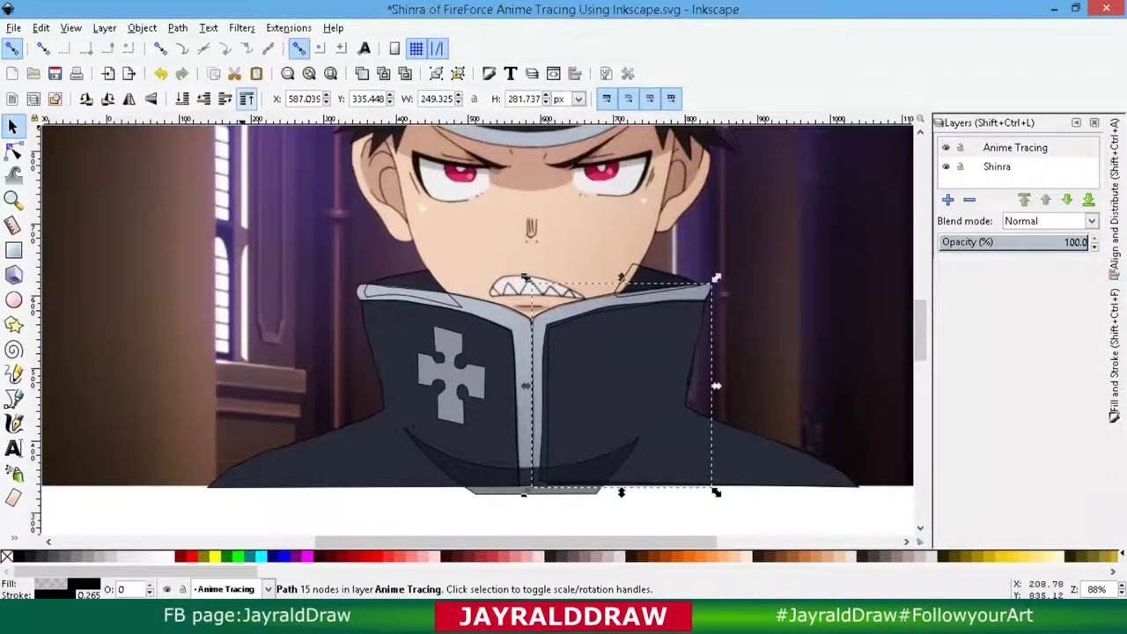
{"action": "left_click", "coordinate": [14, 155]}
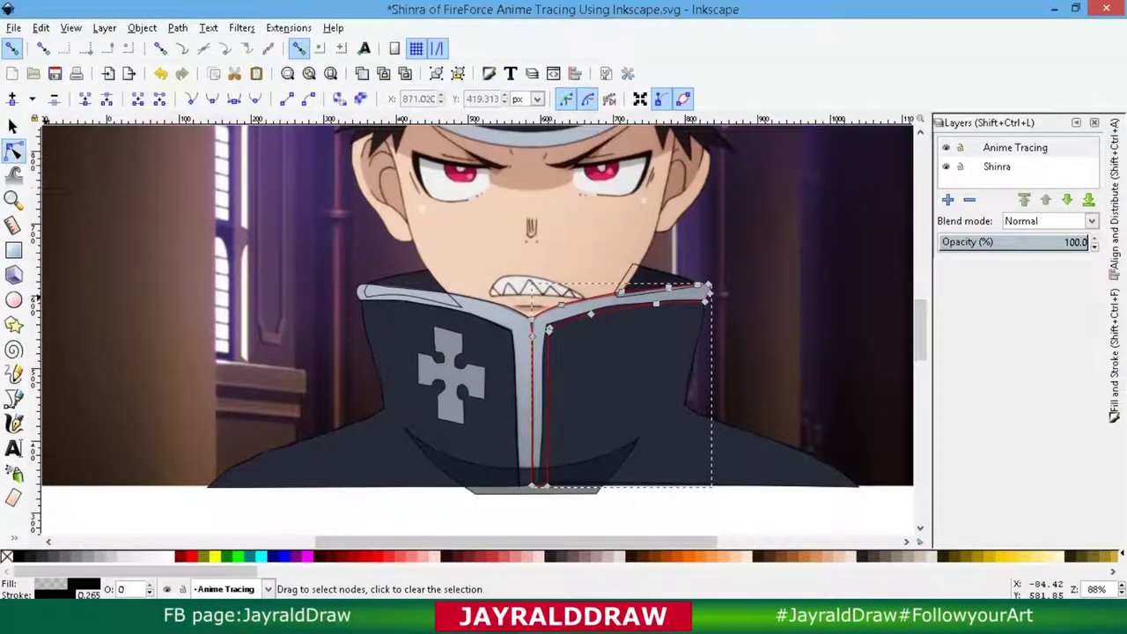
{"action": "key", "text": "s"}
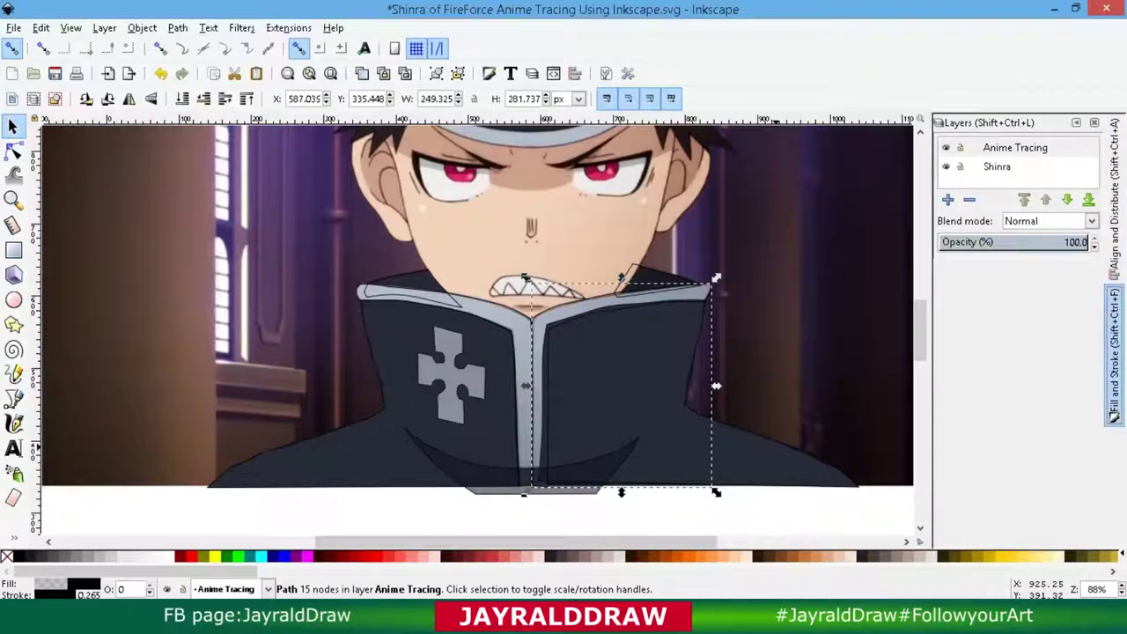
{"action": "left_click", "coordinate": [1114, 365]}
{"action": "key", "text": "Escape"}
Fill the cross emblem with grey sampled from the reference image.
{"action": "key", "text": "ctrl+a"}
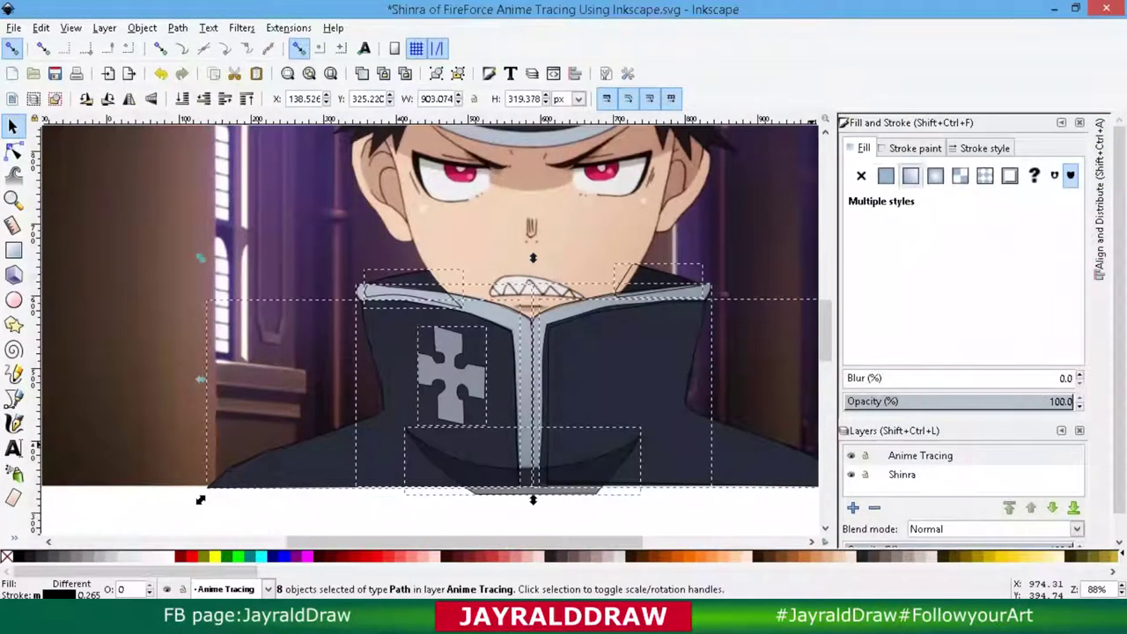
{"action": "key", "text": "Escape"}
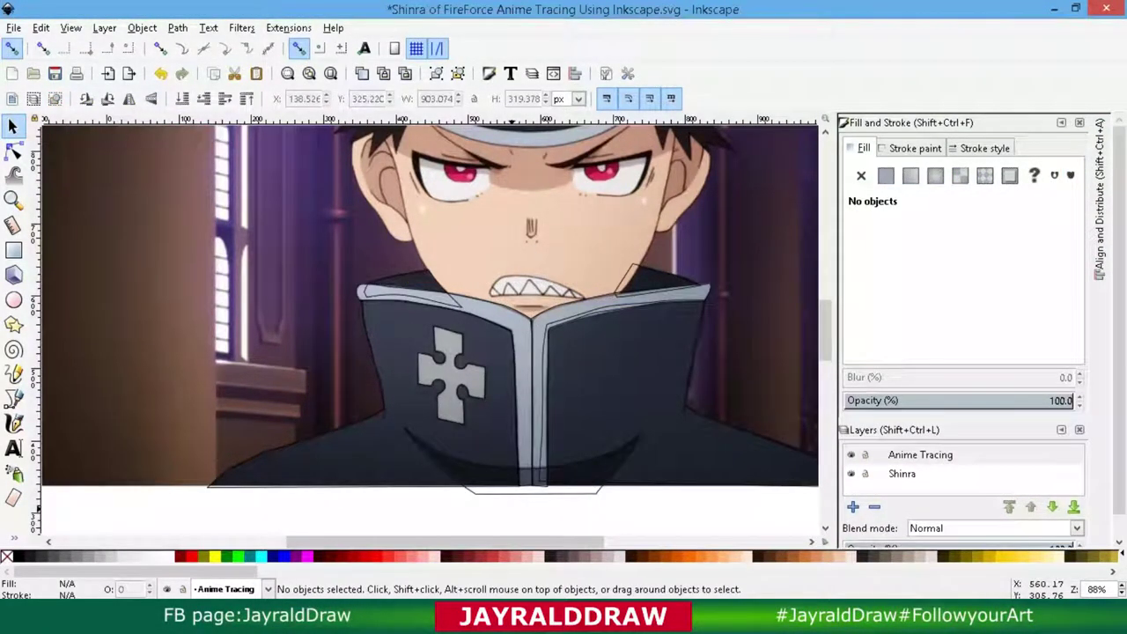
{"action": "left_click", "coordinate": [376, 463]}
{"action": "key", "text": "d"}
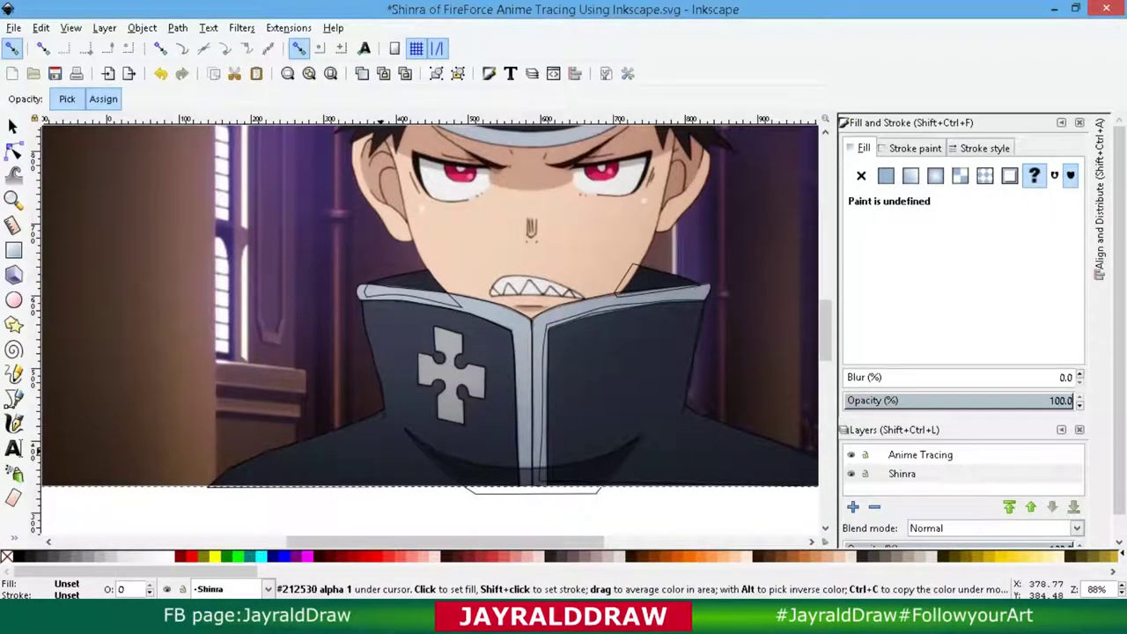
{"action": "left_click", "coordinate": [493, 414]}
{"action": "left_click", "coordinate": [451, 379]}
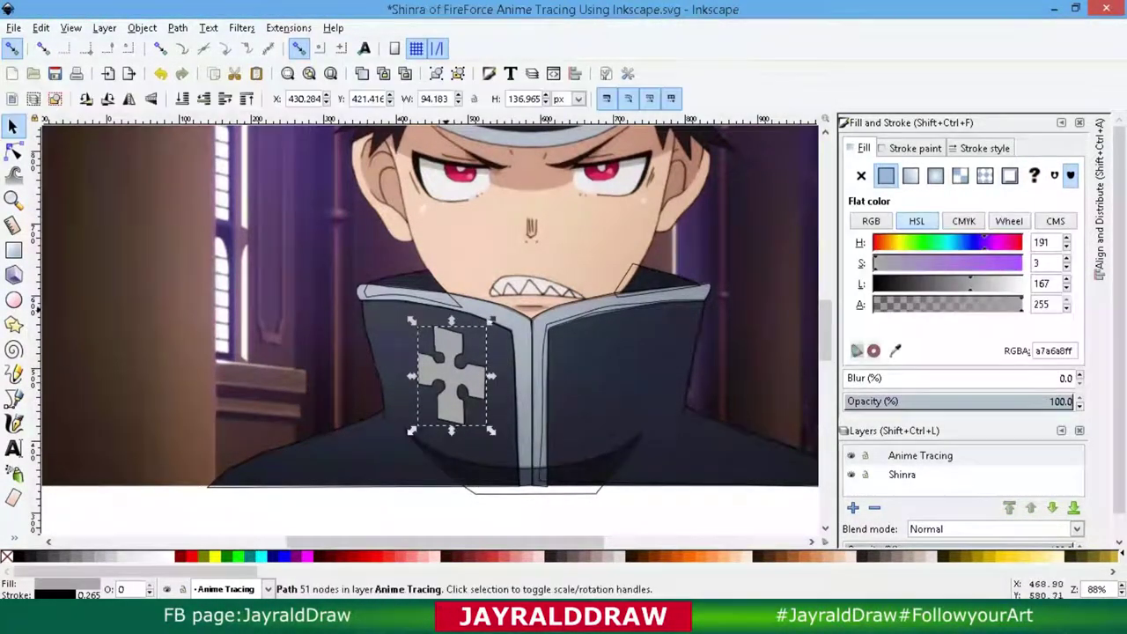
Sample dark image colours onto the right collar shape and the middle collar strip.
{"action": "key", "text": "d"}
{"action": "left_click", "coordinate": [412, 281]}
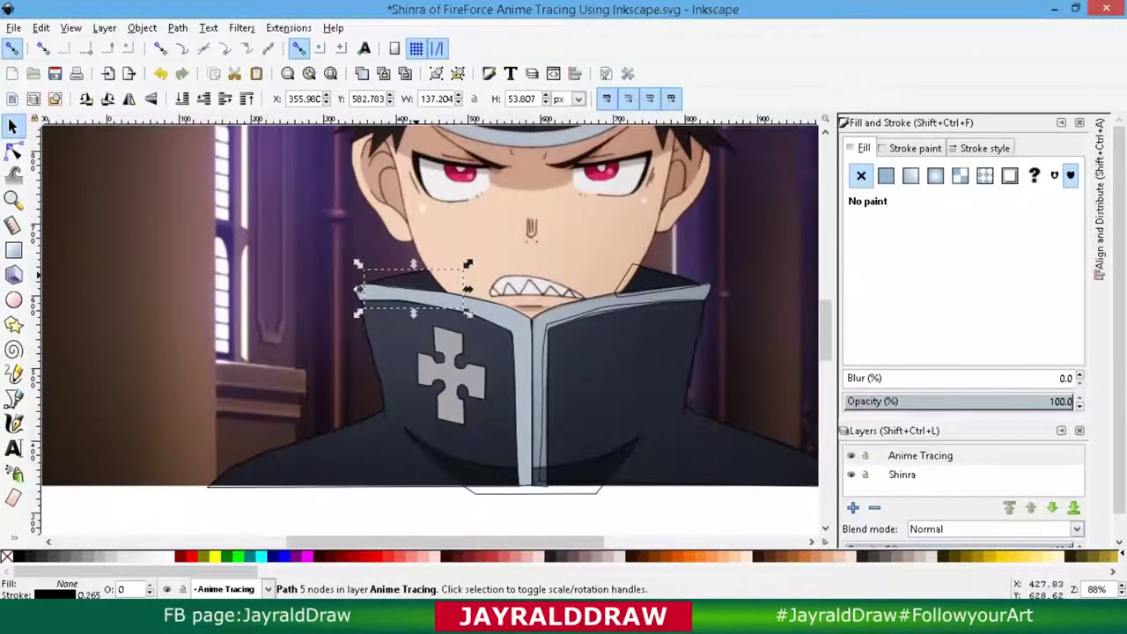
{"action": "key", "text": "d"}
{"action": "left_click", "coordinate": [645, 292]}
{"action": "key", "text": "d"}
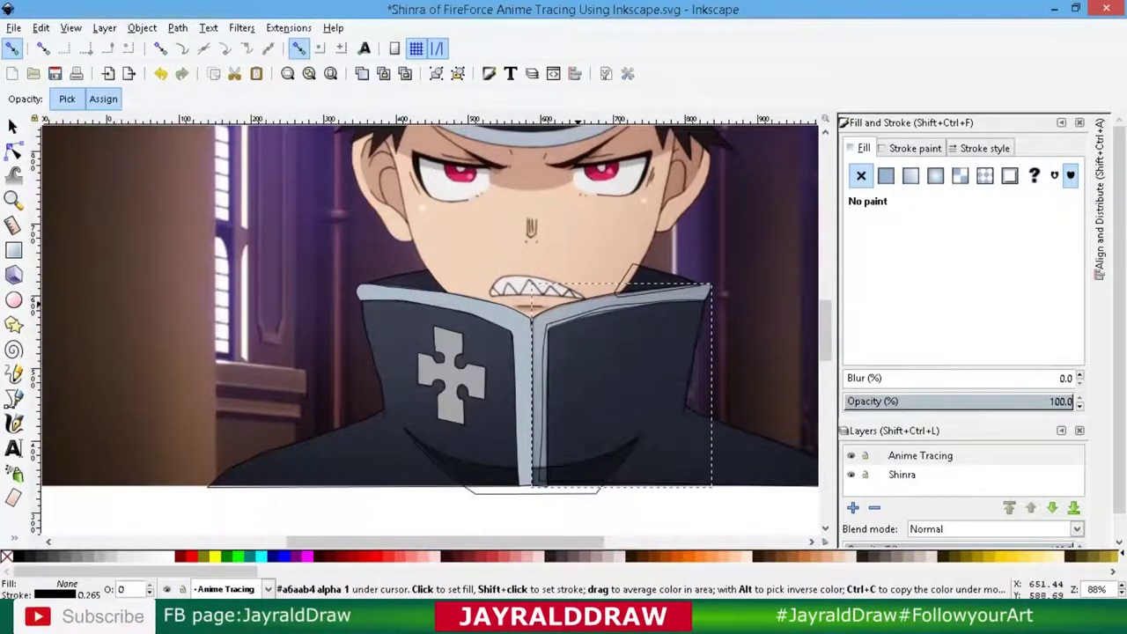
{"action": "left_click", "coordinate": [608, 292]}
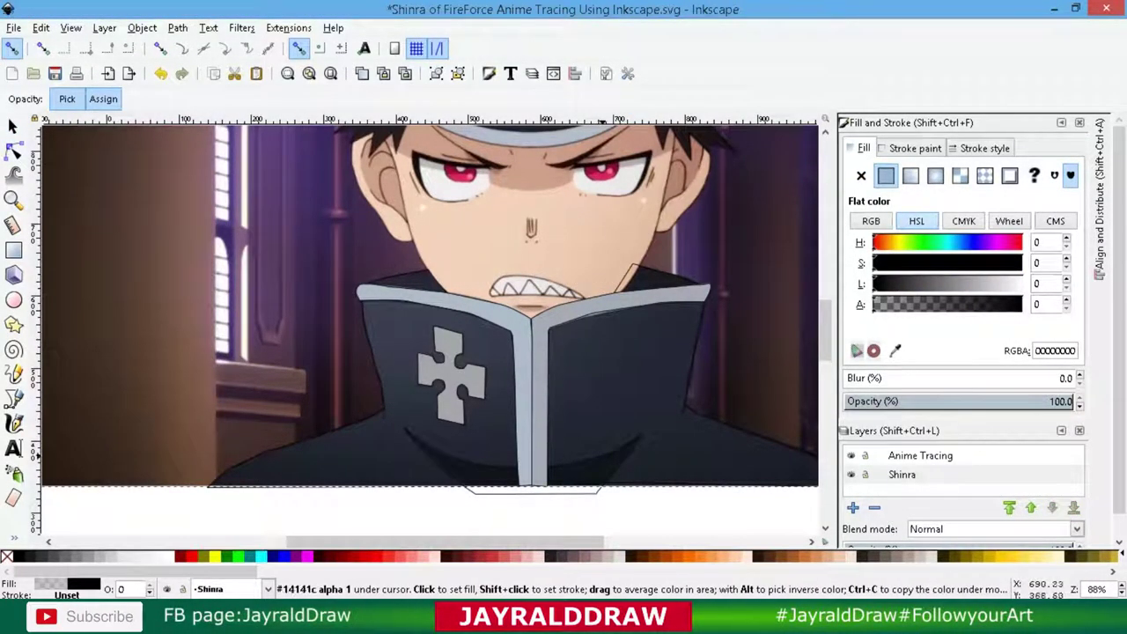
{"action": "key", "text": "d"}
{"action": "left_click", "coordinate": [539, 388]}
{"action": "key", "text": "d"}
{"action": "left_click", "coordinate": [617, 398]}
Fill the shadow under the collar with a sampled dark colour at 60.8% opacity.
{"action": "key", "text": "d"}
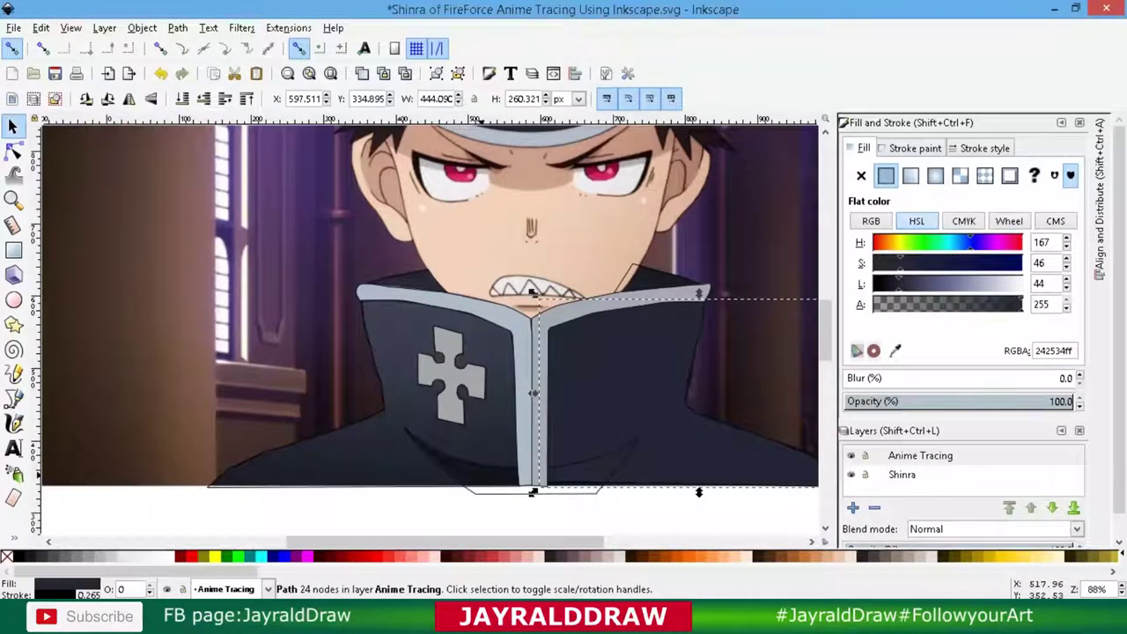
{"action": "left_click", "coordinate": [510, 467]}
{"action": "key", "text": "d"}
{"action": "left_click", "coordinate": [509, 465]}
{"action": "left_click", "coordinate": [968, 401]}
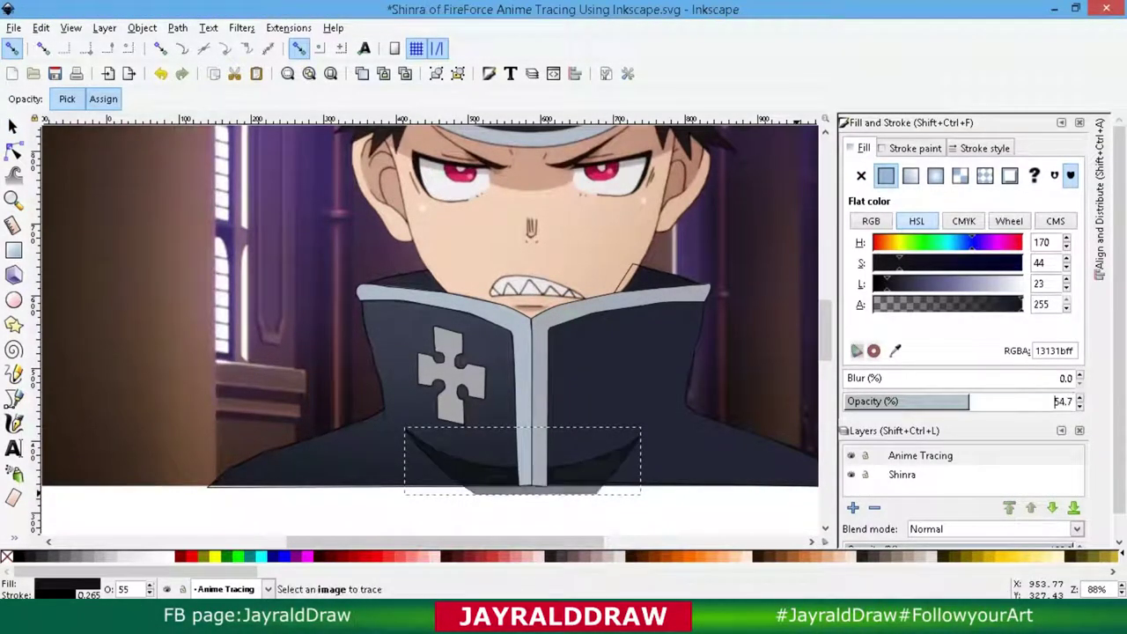
{"action": "left_click_drag", "start_coordinate": [969, 401], "coordinate": [1001, 401]}
Recolour the dark collar piece beside the chin with a sampled dark colour.
{"action": "key", "text": "d"}
{"action": "left_click", "coordinate": [625, 283]}
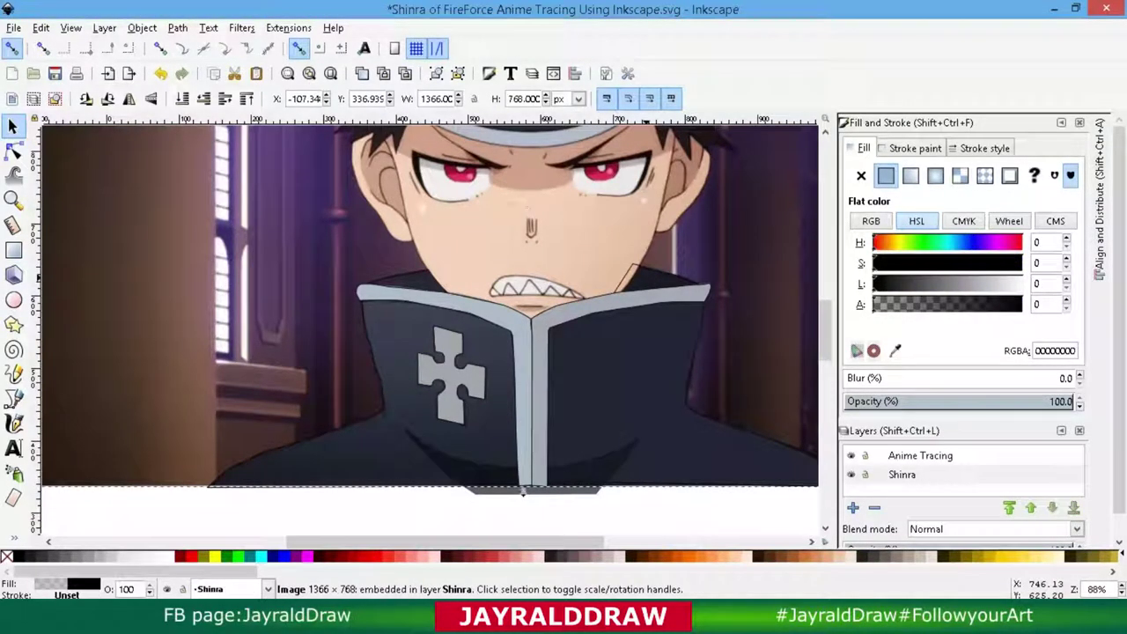
{"action": "left_click", "coordinate": [632, 274]}
{"action": "key", "text": "d"}
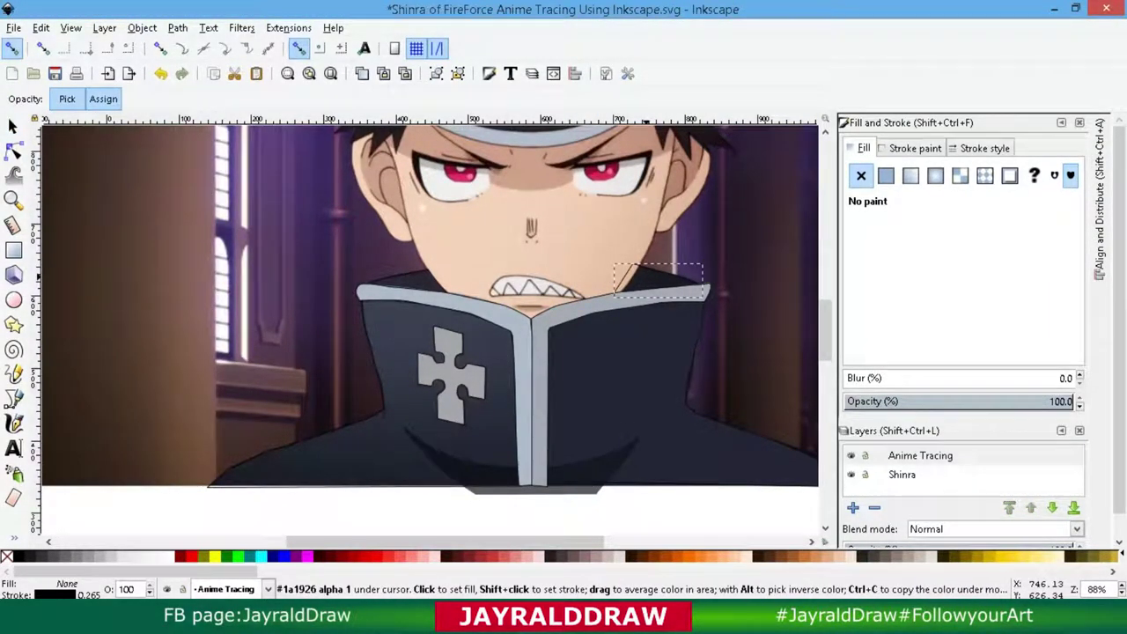
{"action": "left_click", "coordinate": [651, 291]}
{"action": "key", "text": "d"}
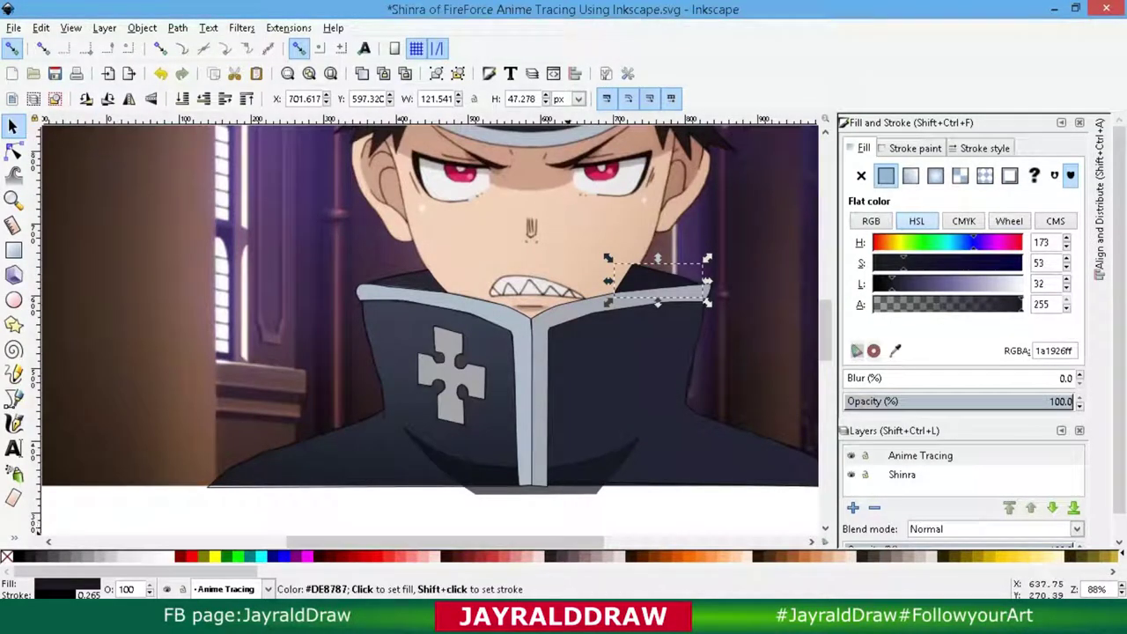
{"action": "scroll", "coordinate": [773, 414], "scroll_direction": "right", "scroll_amount": 3}
{"action": "left_click", "coordinate": [1114, 414]}
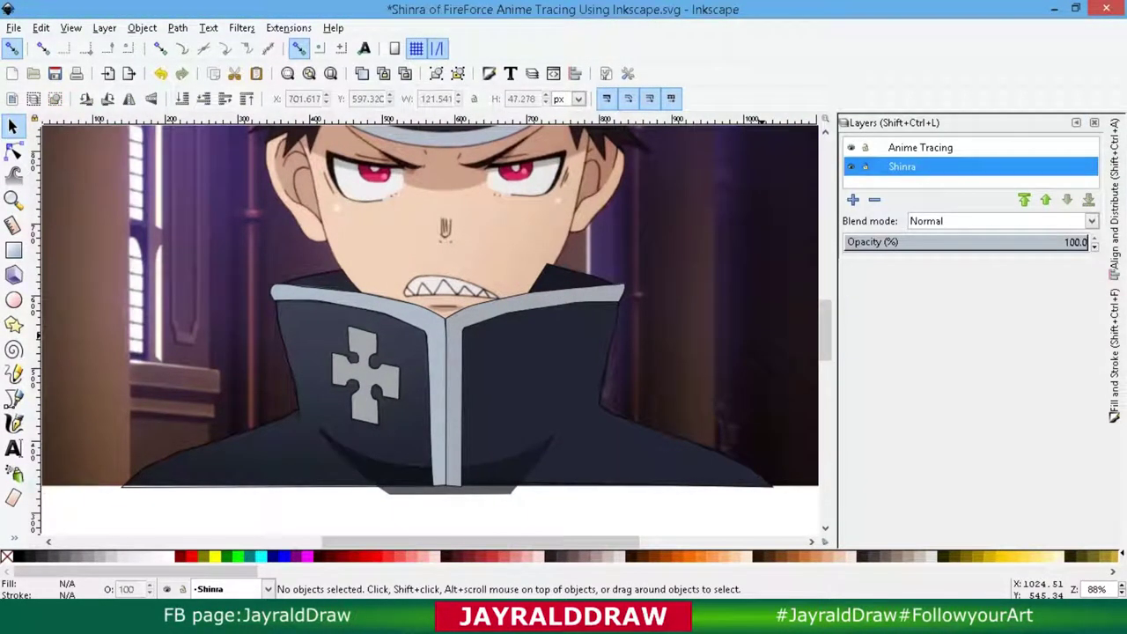
Set the Shinra reference layer opacity to about 59 and lock it.
{"action": "left_click", "coordinate": [976, 241]}
{"action": "left_click_drag", "start_coordinate": [979, 241], "coordinate": [990, 241]}
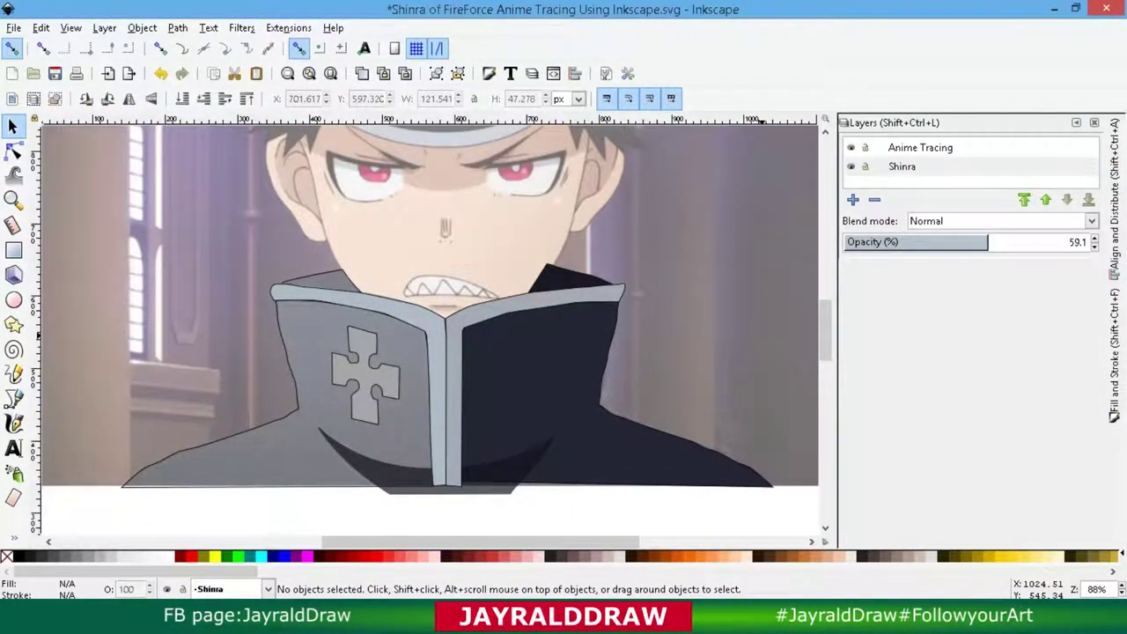
{"action": "left_click", "coordinate": [864, 166]}
Shrink the dark collar piece beside the chin by adjusting a node, checking alignment semi-transparently.
{"action": "left_click", "coordinate": [577, 280]}
{"action": "scroll", "coordinate": [549, 280], "scroll_direction": "up", "scroll_amount": 1}
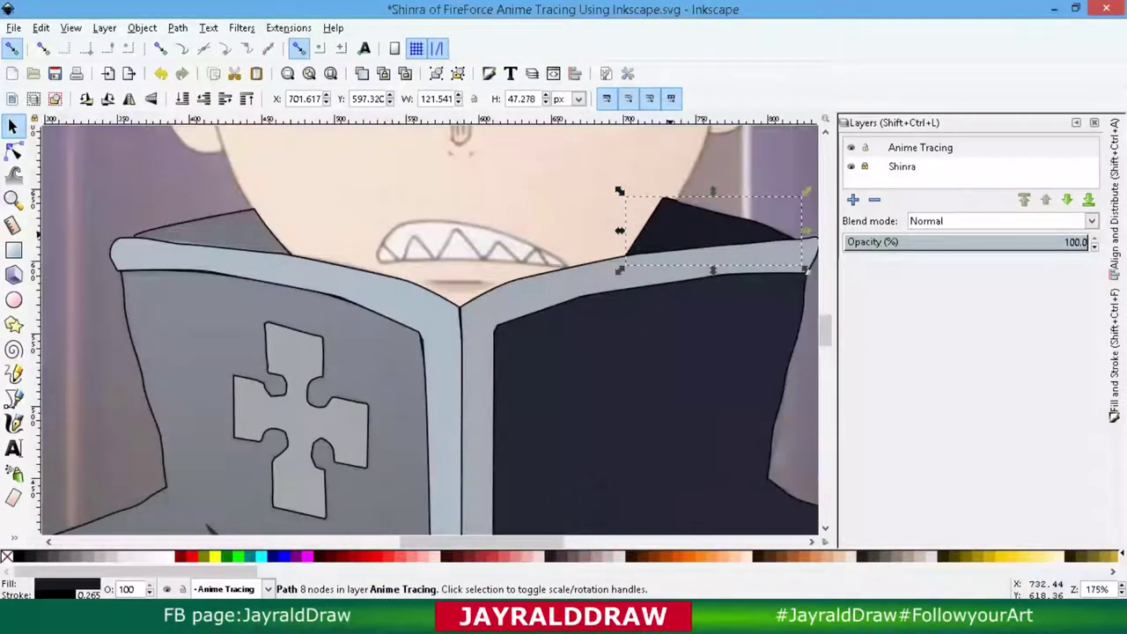
{"action": "scroll", "coordinate": [381, 267], "scroll_direction": "up", "scroll_amount": 1}
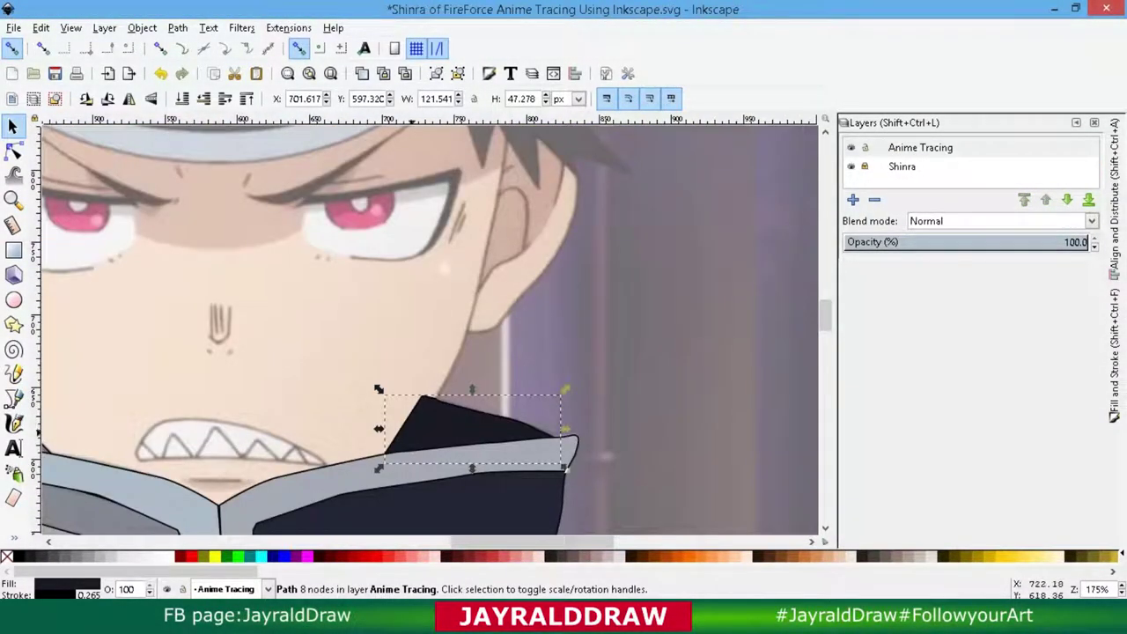
{"action": "left_click", "coordinate": [962, 241]}
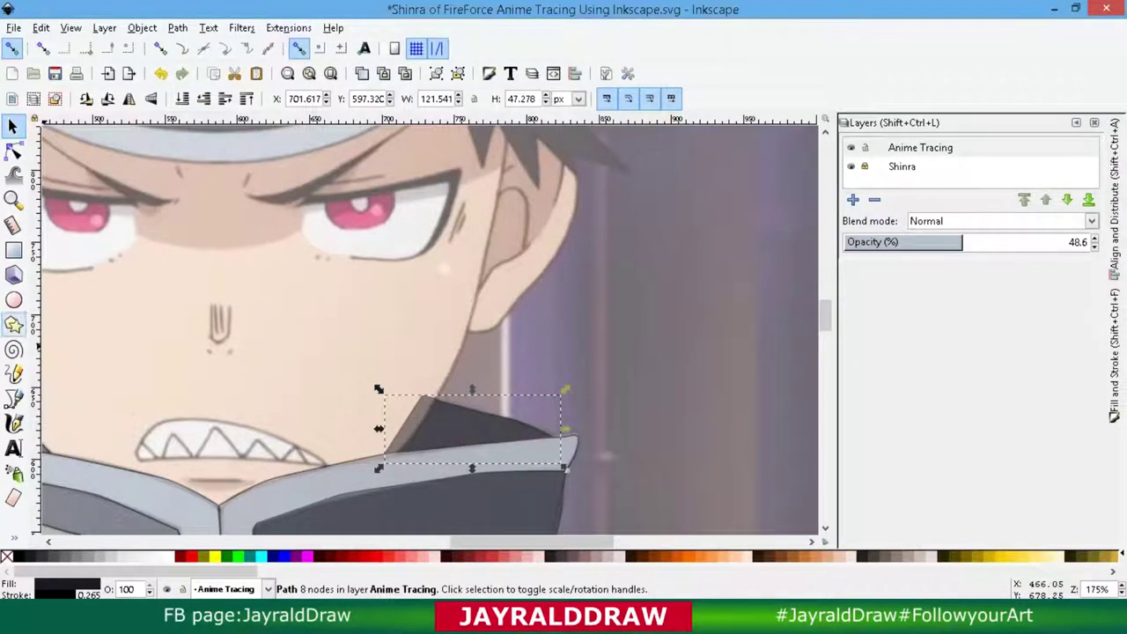
{"action": "left_click", "coordinate": [13, 152]}
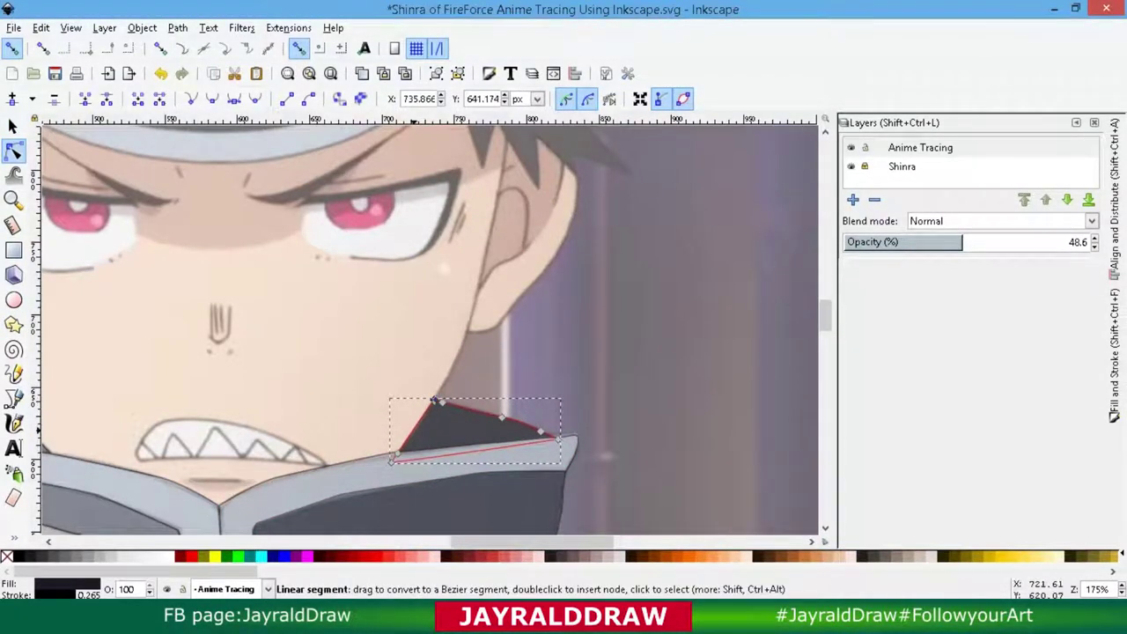
{"action": "left_click", "coordinate": [434, 401]}
{"action": "key", "text": "s"}
{"action": "left_click", "coordinate": [1090, 241]}
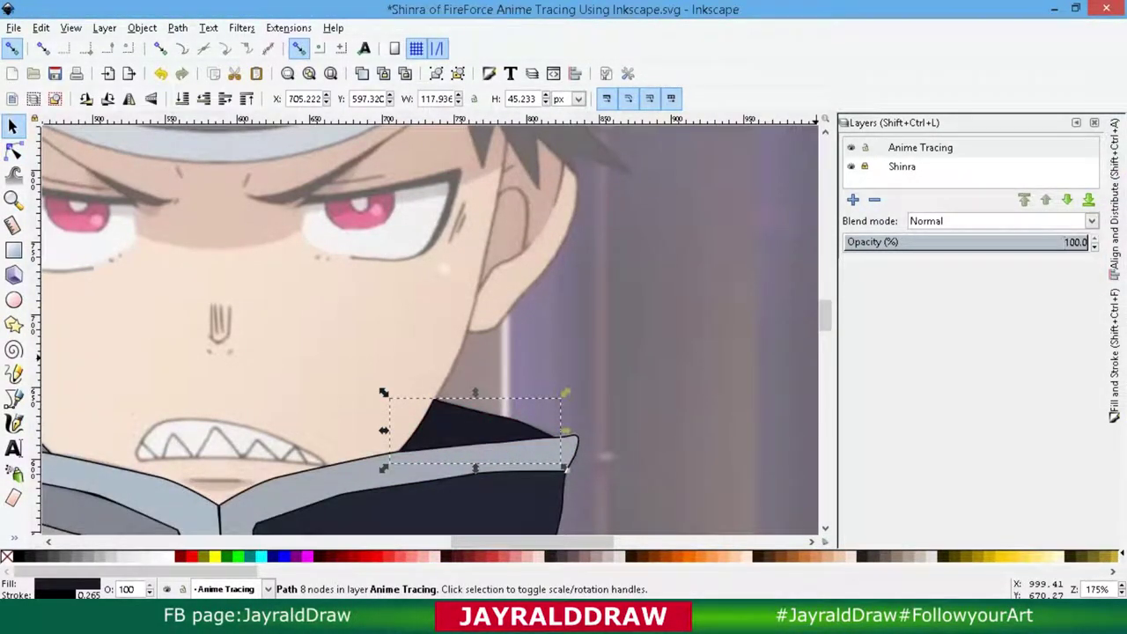
Zoom in on Shinra's face.
{"action": "type", "text": "---"}
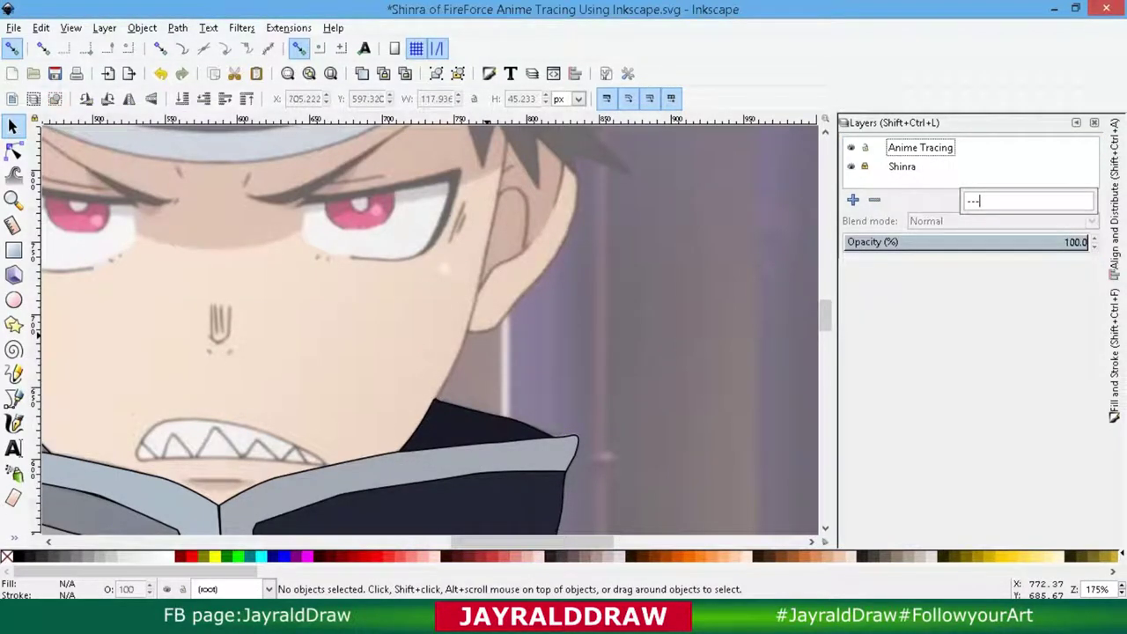
{"action": "key", "text": "F3"}
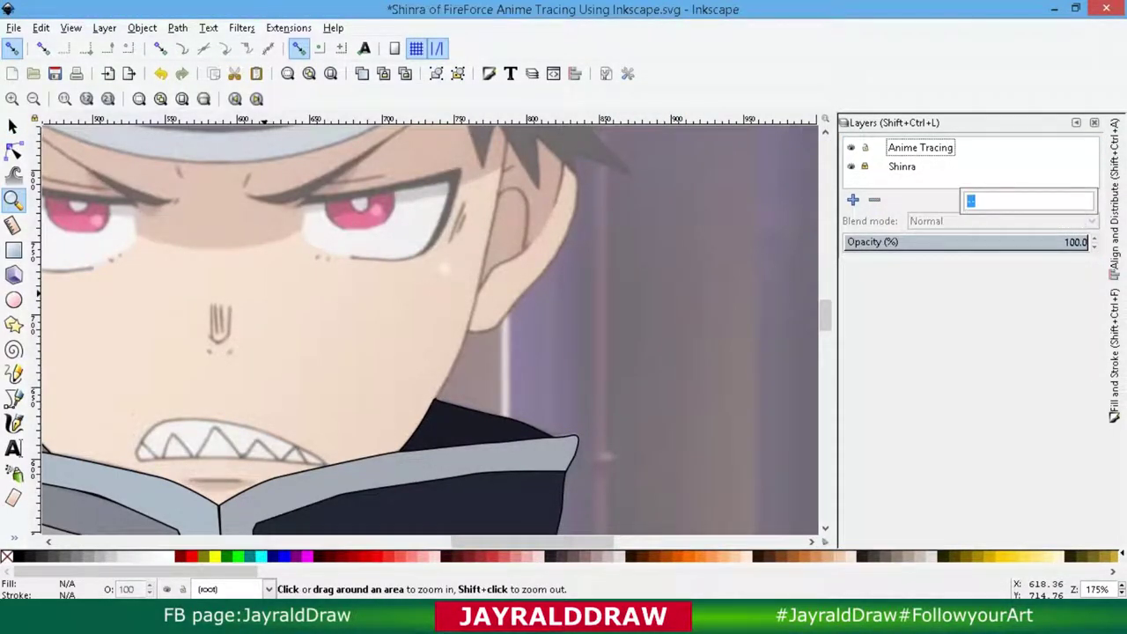
{"action": "scroll", "coordinate": [271, 294], "scroll_direction": "down", "scroll_amount": 3}
{"action": "scroll", "coordinate": [397, 352], "scroll_direction": "up", "scroll_amount": 1}
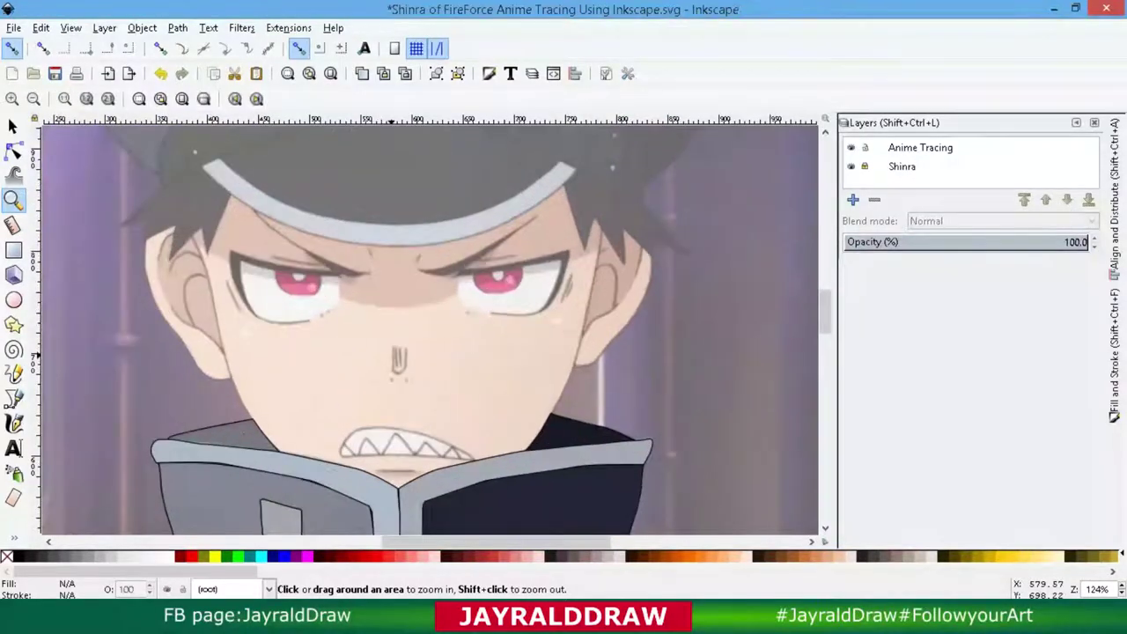
{"action": "left_click", "coordinate": [388, 357]}
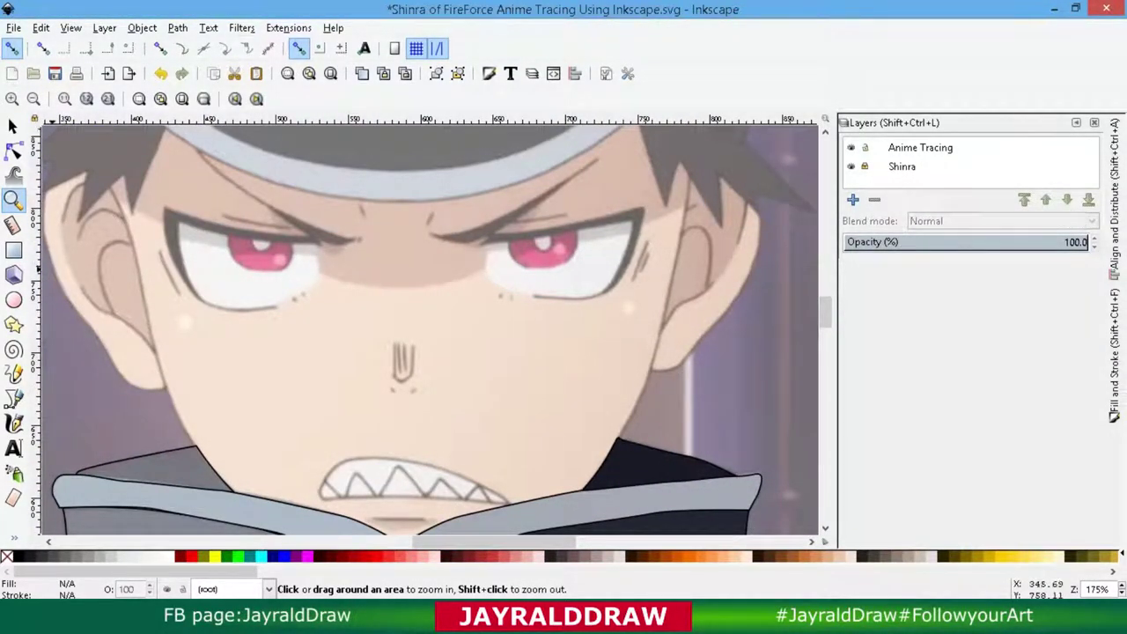
Trace a closed Bezier outline around the left ear.
{"action": "left_click", "coordinate": [13, 398]}
{"action": "left_click", "coordinate": [110, 187]}
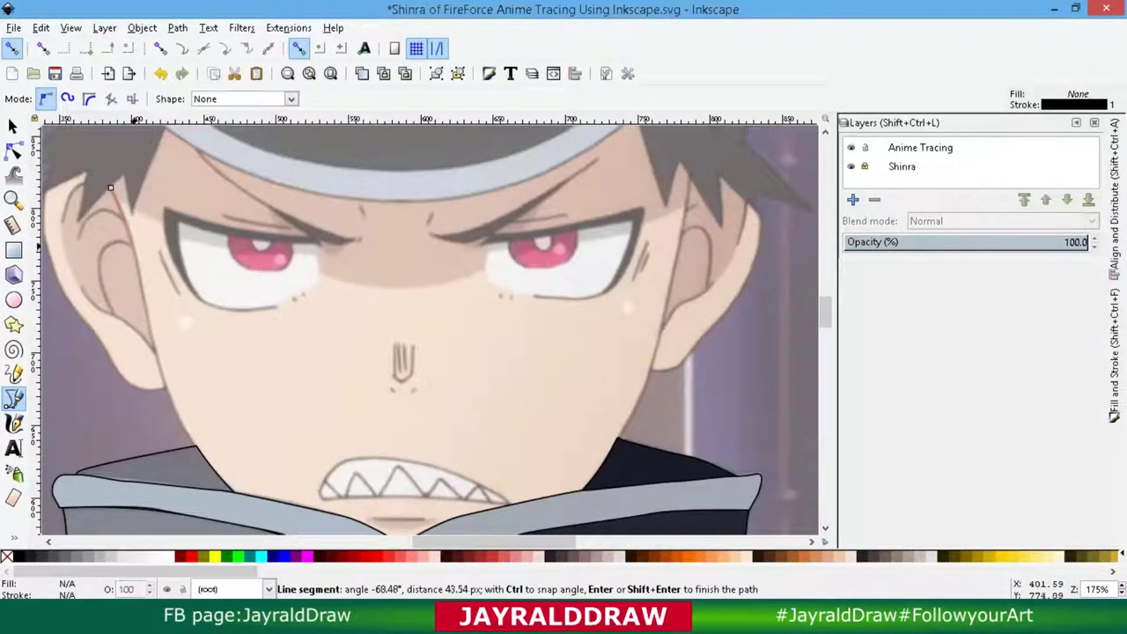
{"action": "left_click", "coordinate": [134, 250]}
{"action": "left_click_drag", "start_coordinate": [72, 296], "coordinate": [67, 262]}
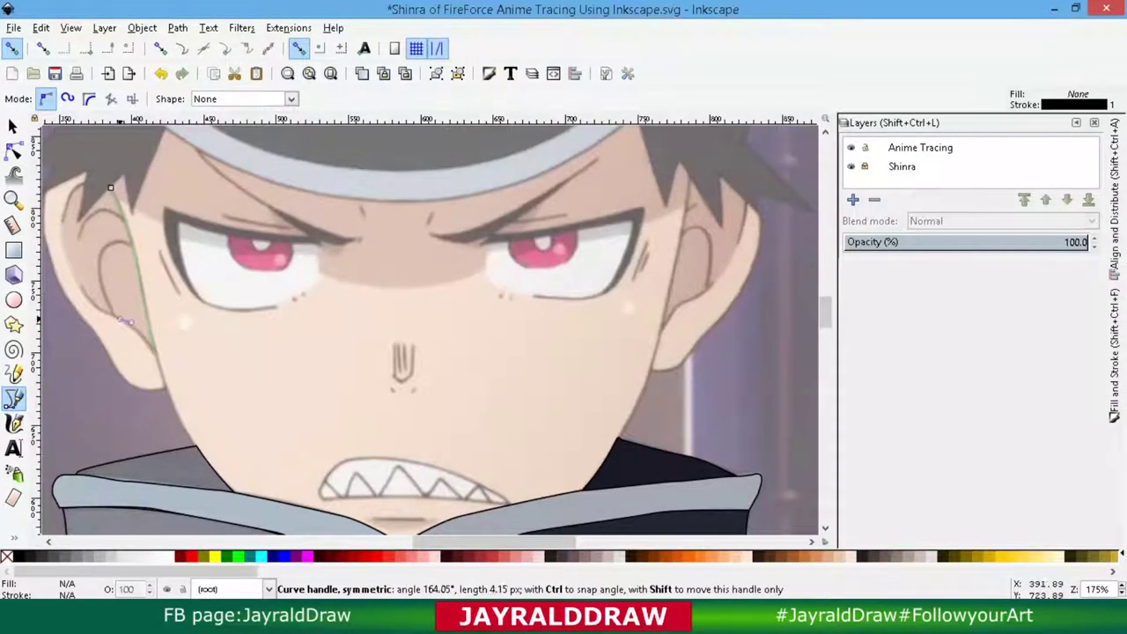
{"action": "left_click_drag", "start_coordinate": [110, 188], "coordinate": [97, 183]}
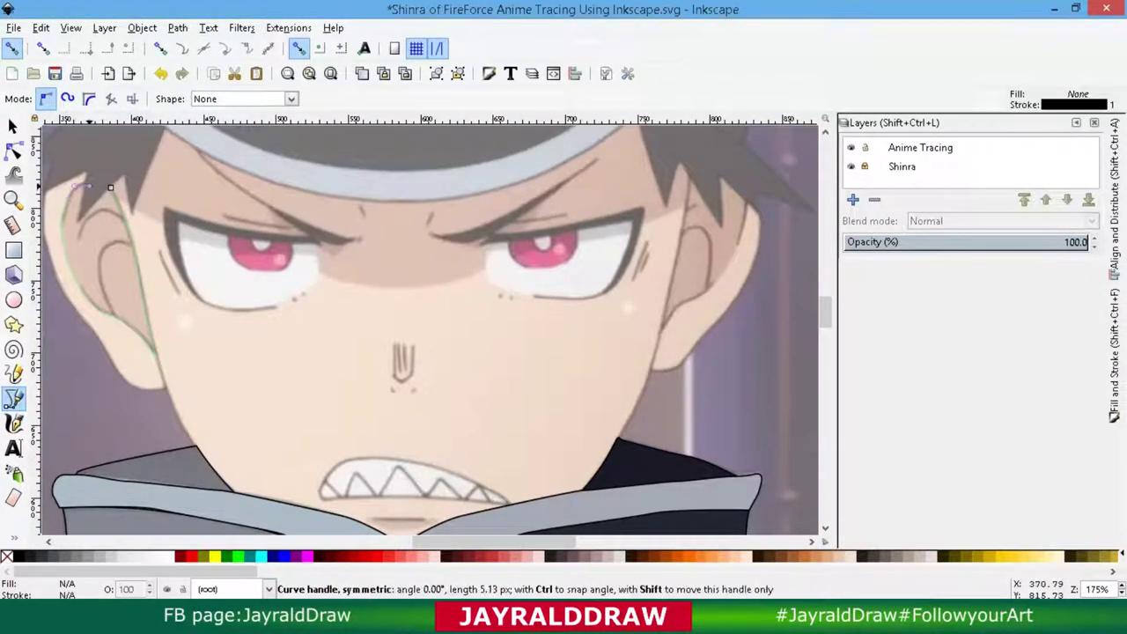
Trace a Bezier outline around the right ear.
{"action": "left_click", "coordinate": [661, 330]}
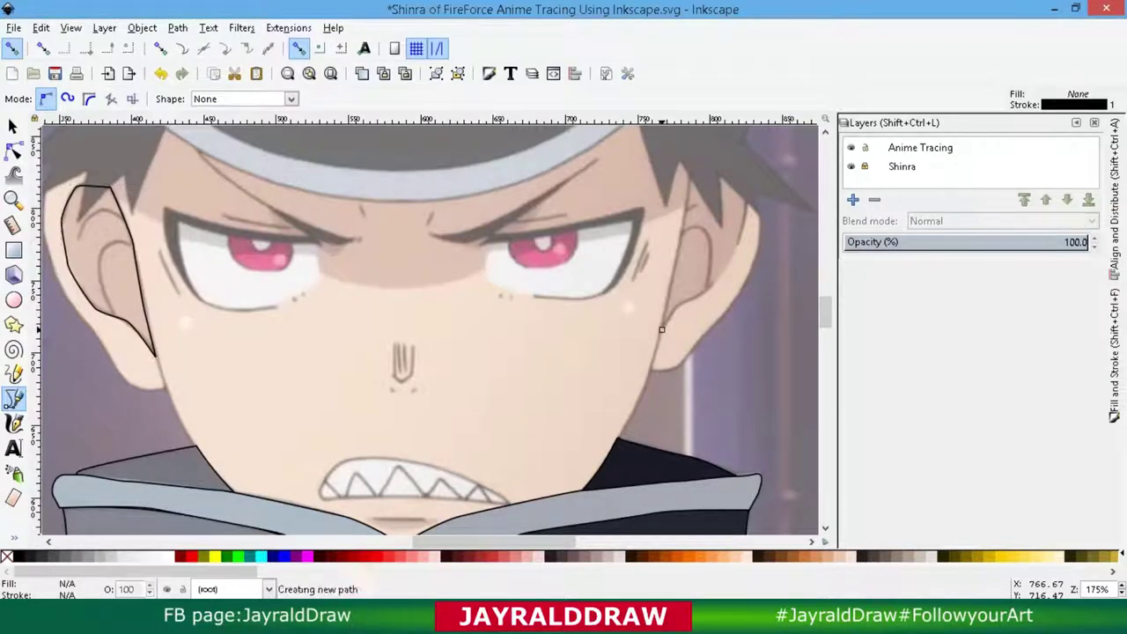
{"action": "left_click", "coordinate": [746, 188]}
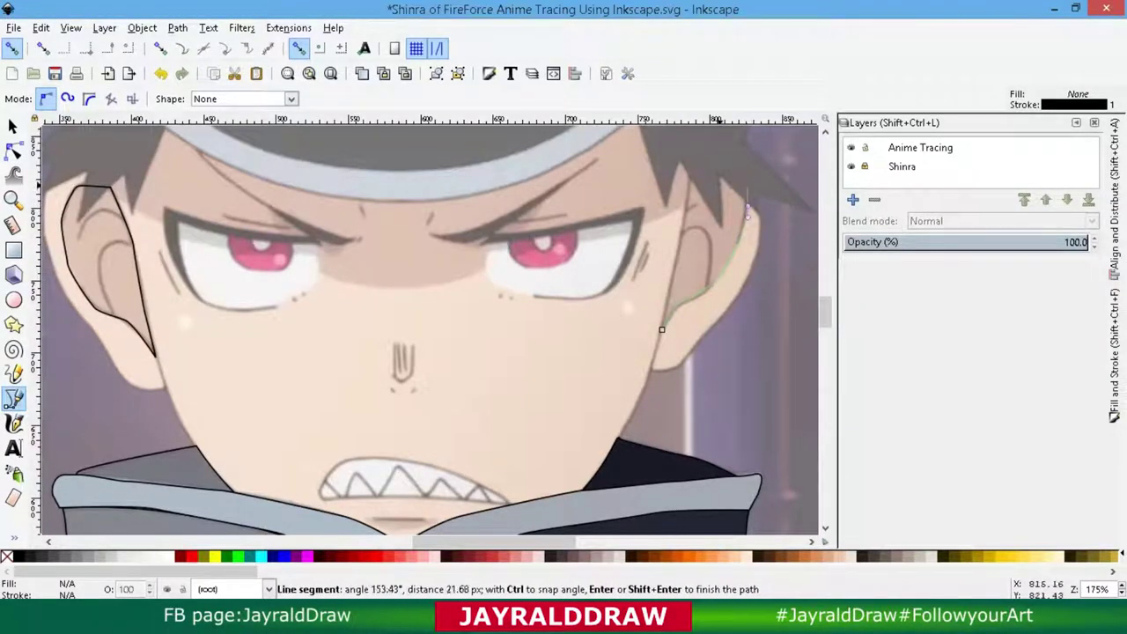
{"action": "left_click", "coordinate": [689, 161]}
{"action": "left_click_drag", "start_coordinate": [689, 205], "coordinate": [689, 210]}
{"action": "double_click", "coordinate": [682, 238]}
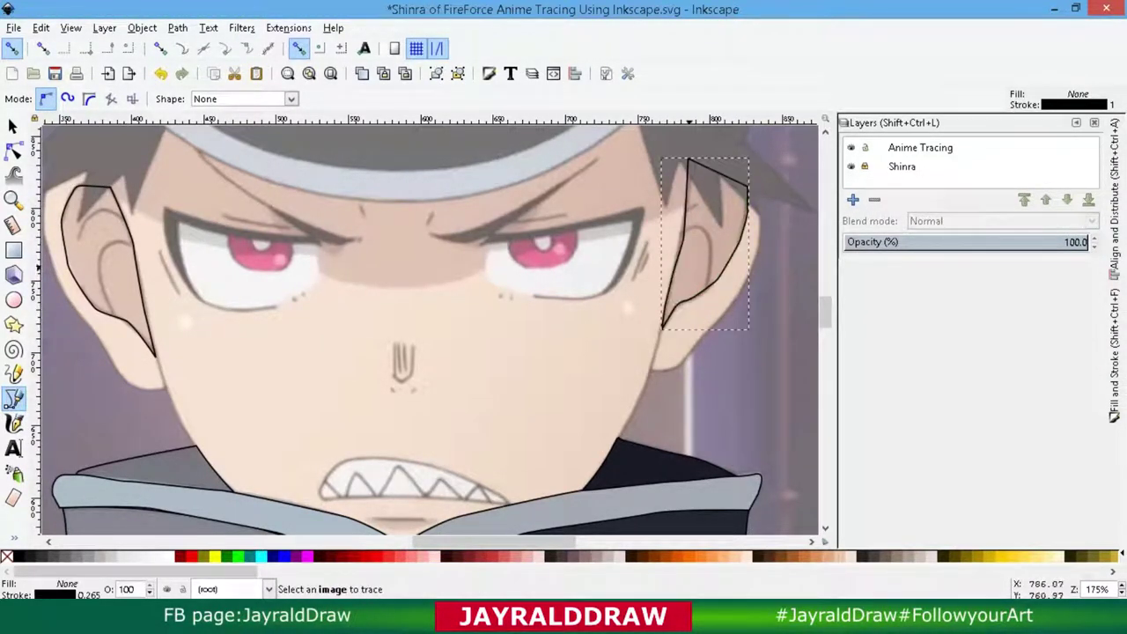
{"action": "key", "text": "n"}
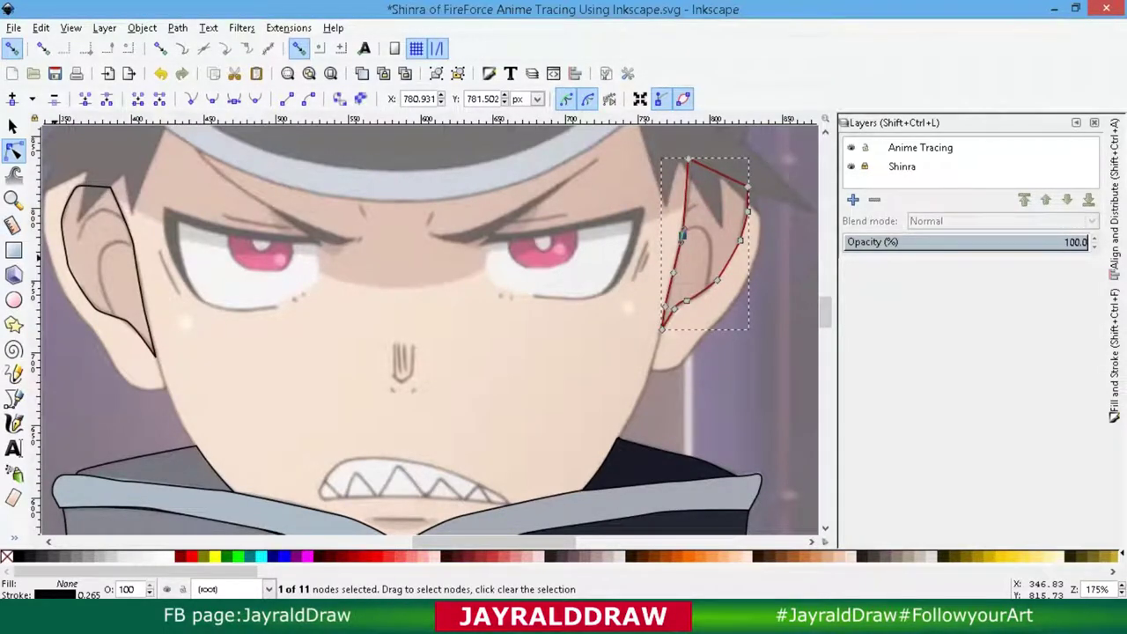
Draw a straight line across the forehead from the left ear to the right ear.
{"action": "left_click", "coordinate": [13, 398]}
{"action": "left_click", "coordinate": [115, 198]}
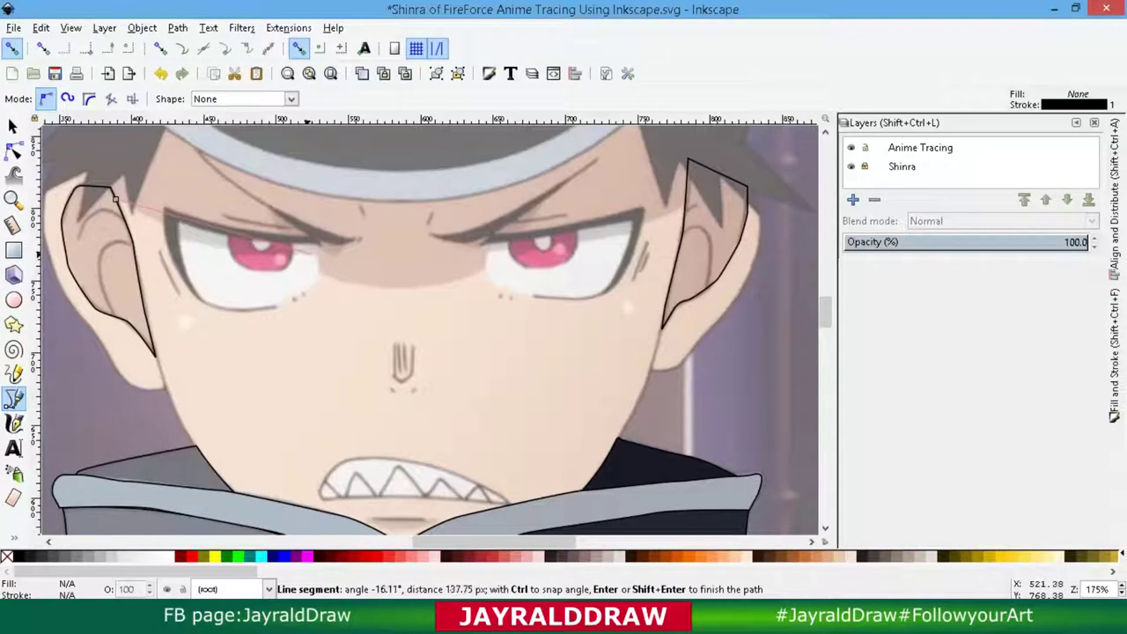
{"action": "double_click", "coordinate": [685, 201]}
Add nodes to the forehead line and bend it to arc over both brows.
{"action": "left_click", "coordinate": [13, 150]}
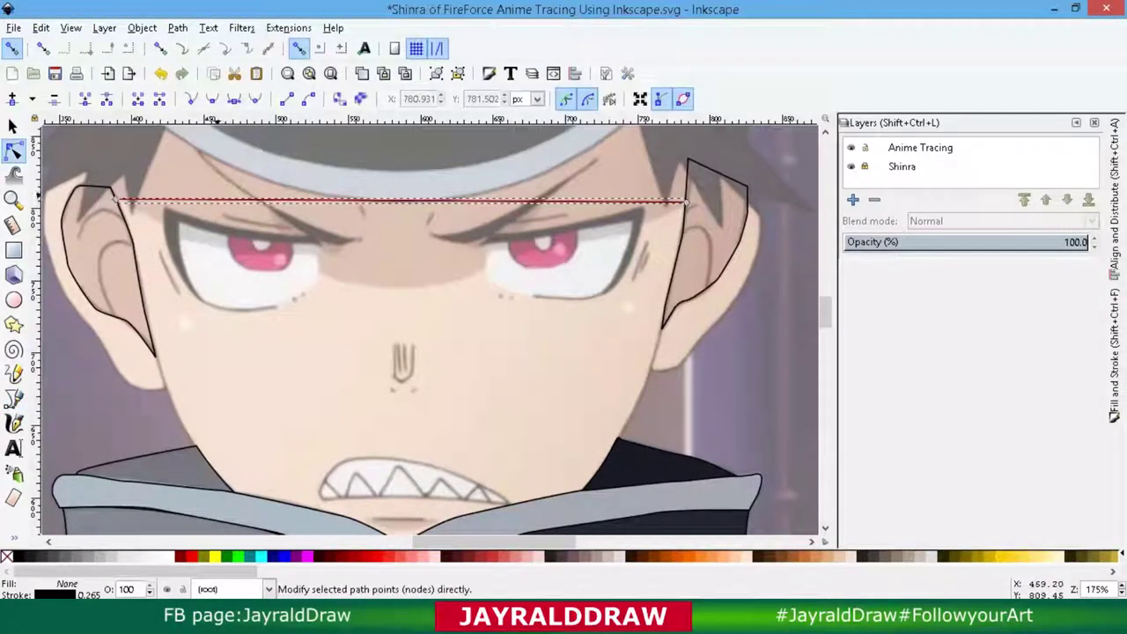
{"action": "left_click_drag", "start_coordinate": [396, 201], "coordinate": [400, 252]}
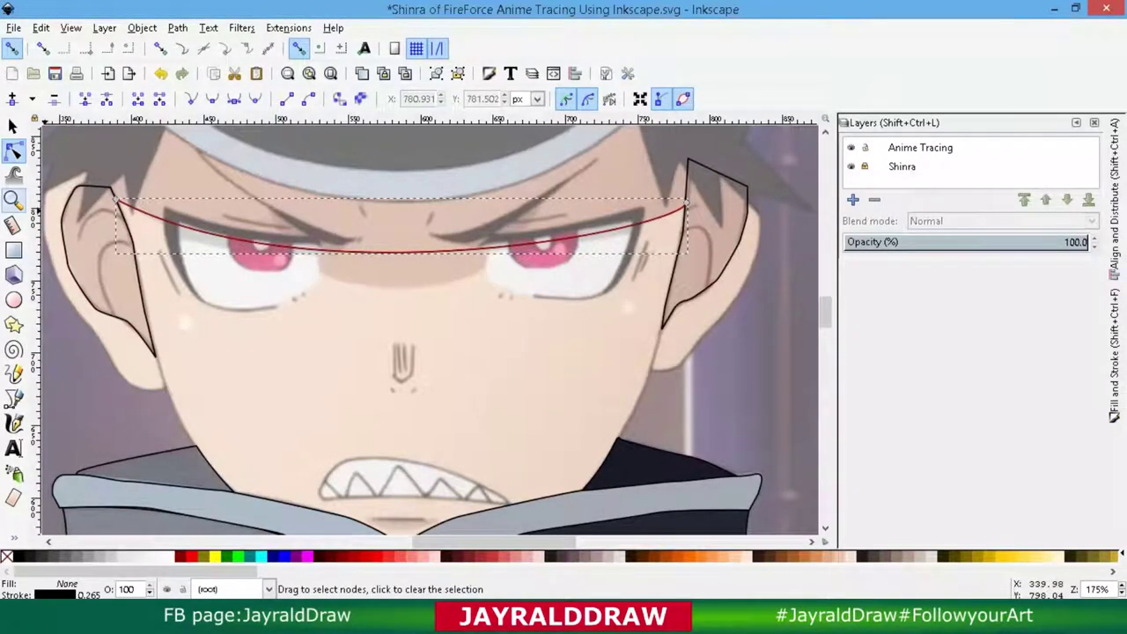
{"action": "left_click", "coordinate": [401, 253]}
{"action": "left_click", "coordinate": [13, 99]}
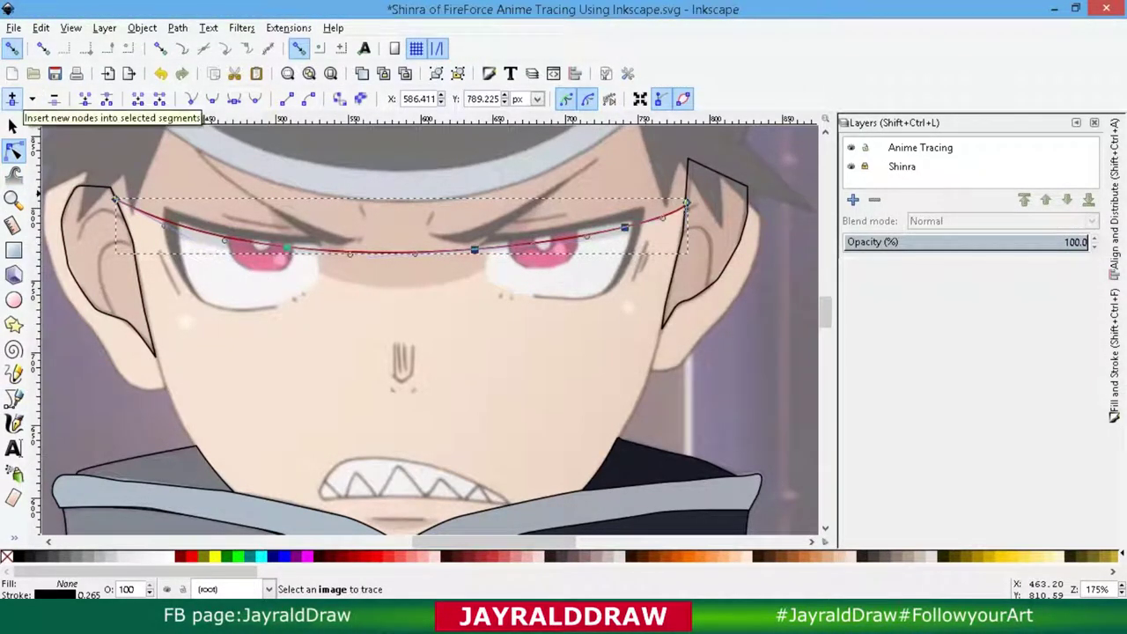
{"action": "left_click_drag", "start_coordinate": [414, 253], "coordinate": [491, 244]}
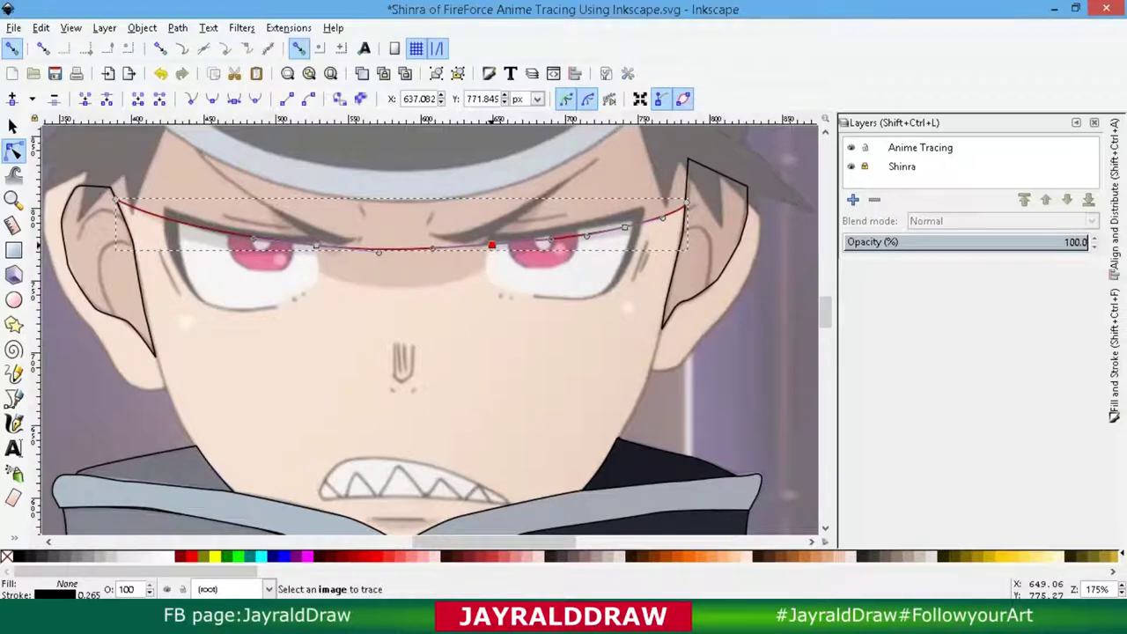
{"action": "left_click_drag", "start_coordinate": [624, 227], "coordinate": [625, 233]}
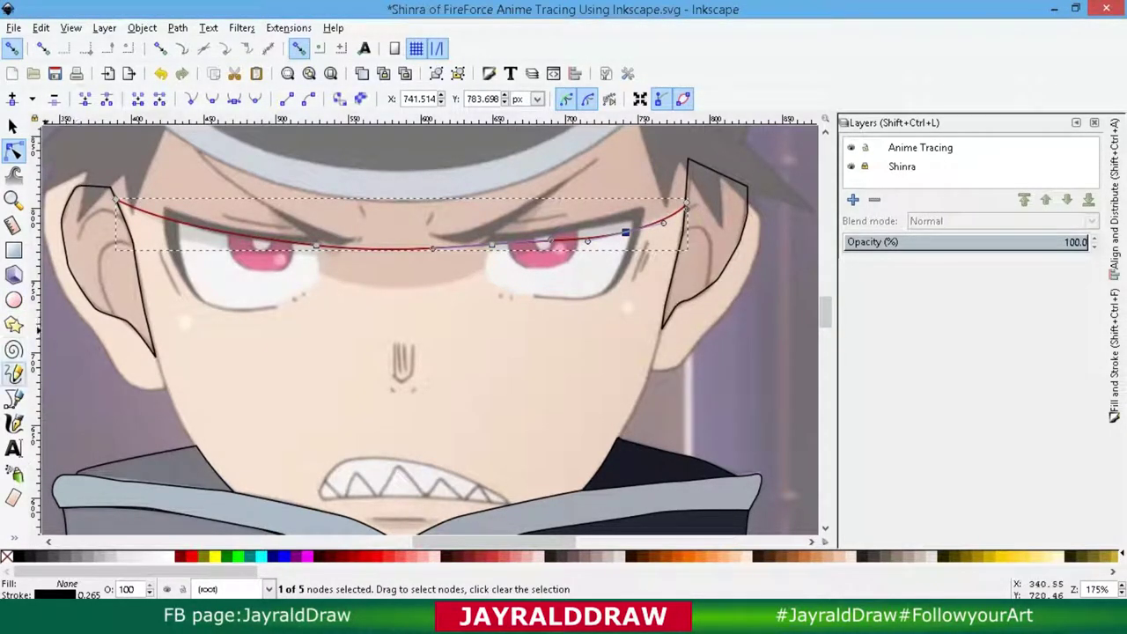
Draw a closed four-corner bridge shape between the eyes and bow its bottom edge downward.
{"action": "key", "text": "b"}
{"action": "left_click", "coordinate": [317, 245]}
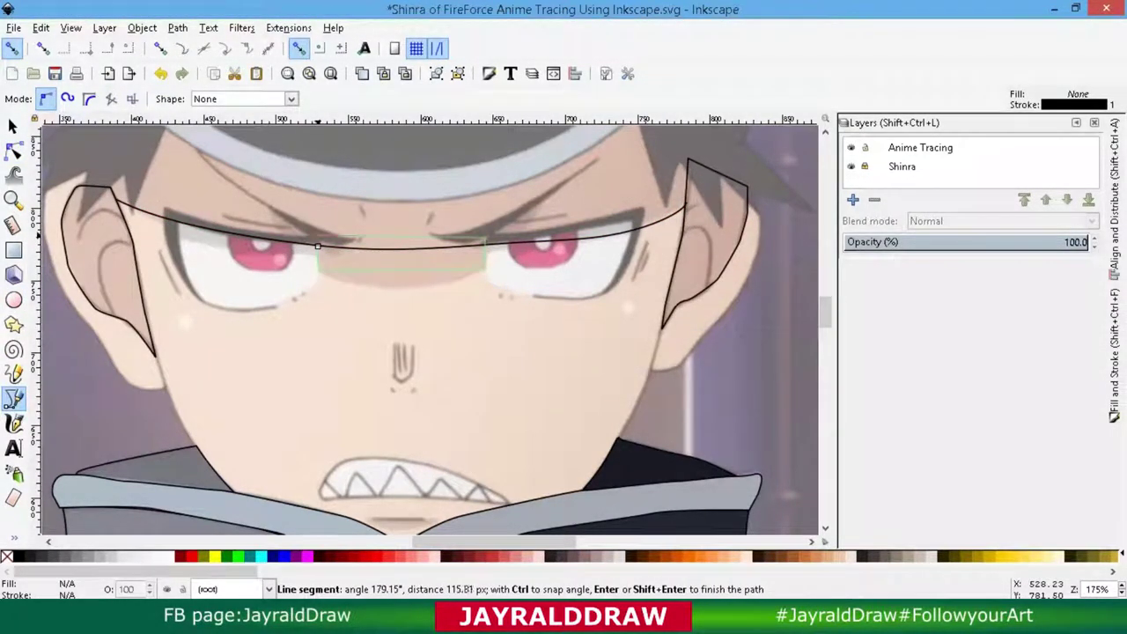
{"action": "left_click", "coordinate": [484, 237]}
{"action": "left_click", "coordinate": [484, 269]}
{"action": "left_click", "coordinate": [317, 269]}
{"action": "left_click", "coordinate": [317, 245]}
{"action": "left_click", "coordinate": [13, 152]}
{"action": "left_click_drag", "start_coordinate": [401, 269], "coordinate": [400, 290]}
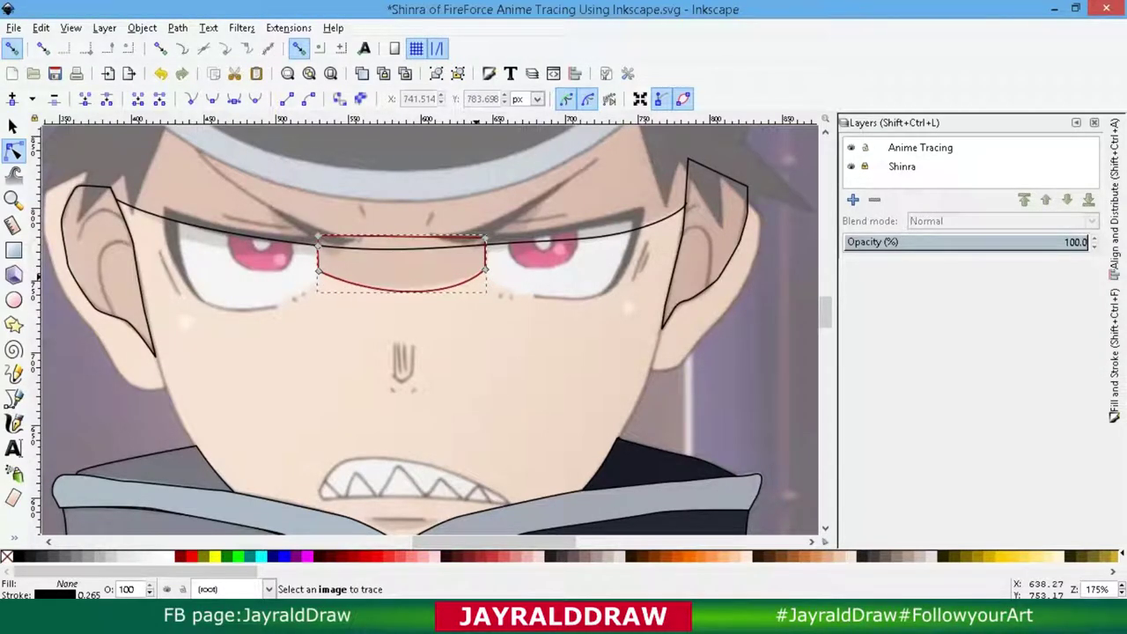
Draw a closed box over the left brow and bend its bottom edge.
{"action": "key", "text": "b"}
{"action": "left_click", "coordinate": [165, 212]}
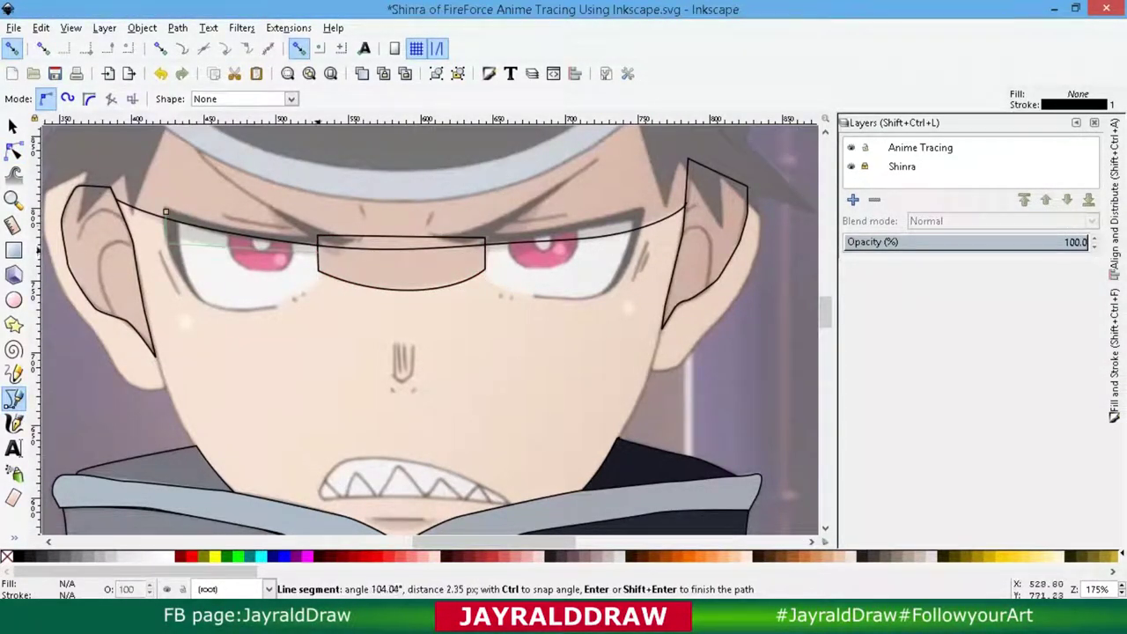
{"action": "left_click", "coordinate": [318, 222]}
{"action": "left_click", "coordinate": [318, 255]}
{"action": "left_click", "coordinate": [167, 243]}
{"action": "left_click", "coordinate": [166, 212]}
{"action": "left_click", "coordinate": [13, 151]}
{"action": "left_click_drag", "start_coordinate": [242, 249], "coordinate": [242, 255]}
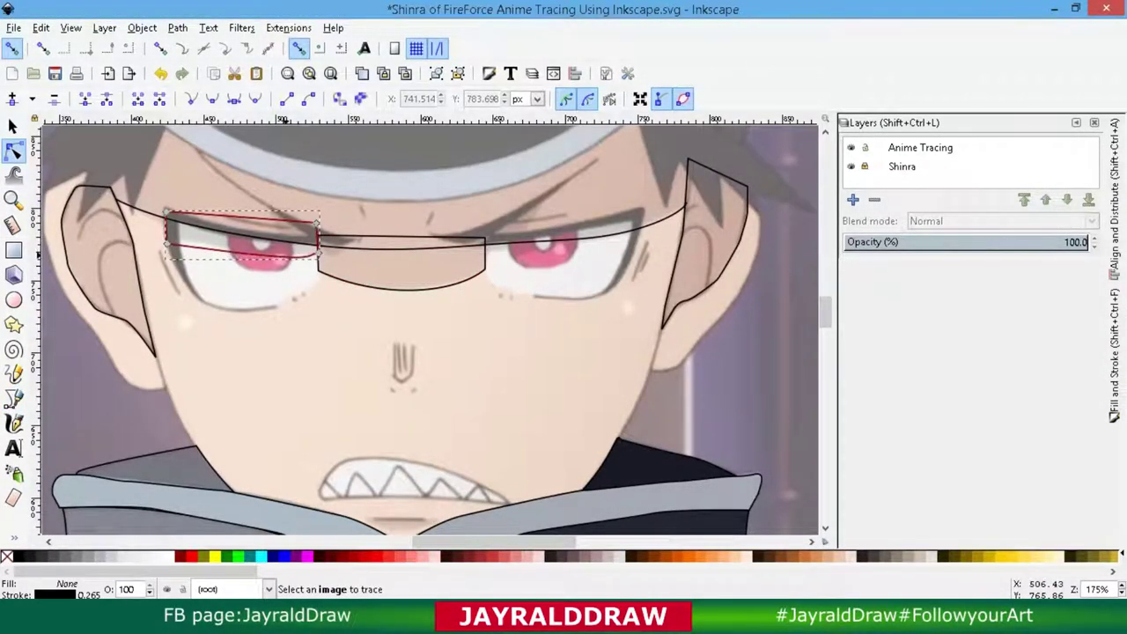
{"action": "left_click", "coordinate": [163, 238]}
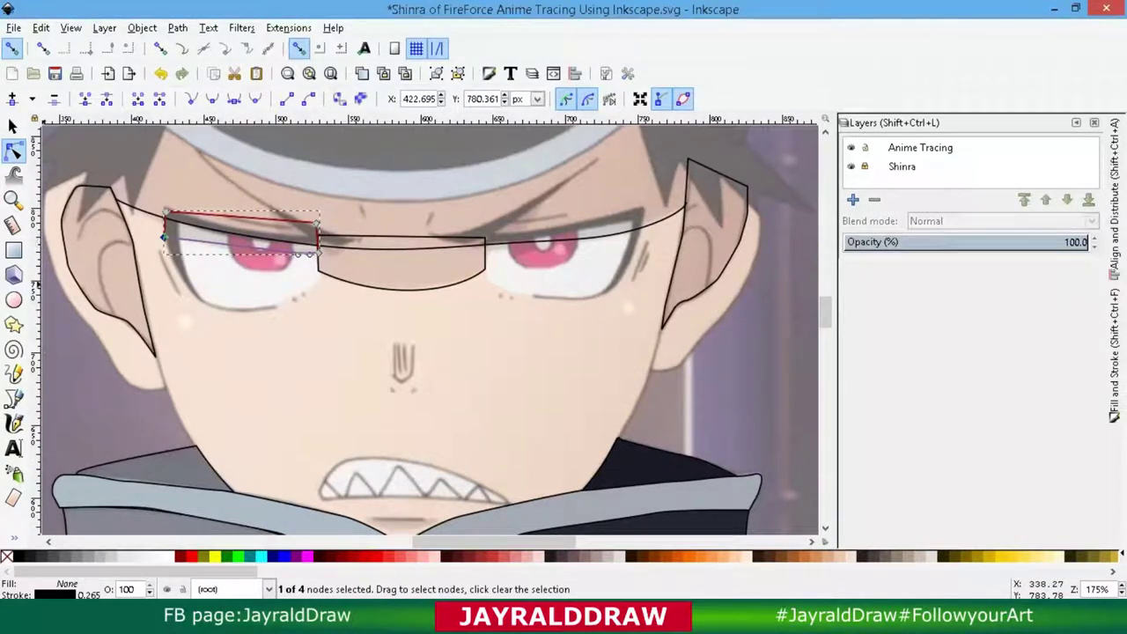
Duplicate the left brow box and move the copy onto the right brow.
{"action": "left_click", "coordinate": [13, 126]}
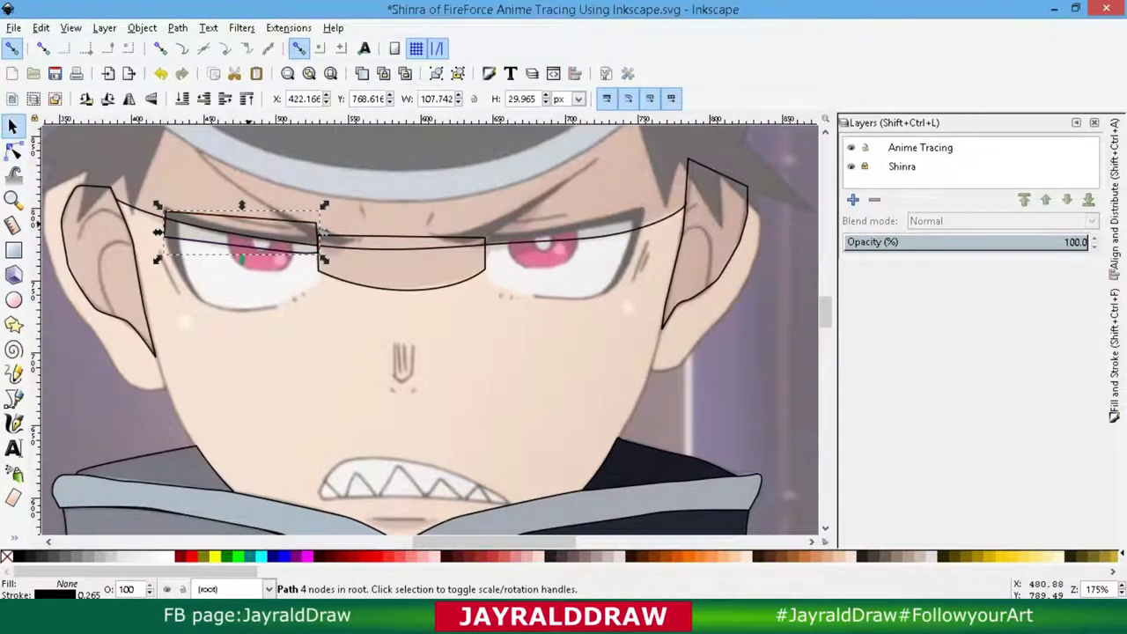
{"action": "right_click", "coordinate": [249, 219]}
{"action": "left_click", "coordinate": [289, 325]}
{"action": "left_click_drag", "start_coordinate": [240, 231], "coordinate": [563, 230]}
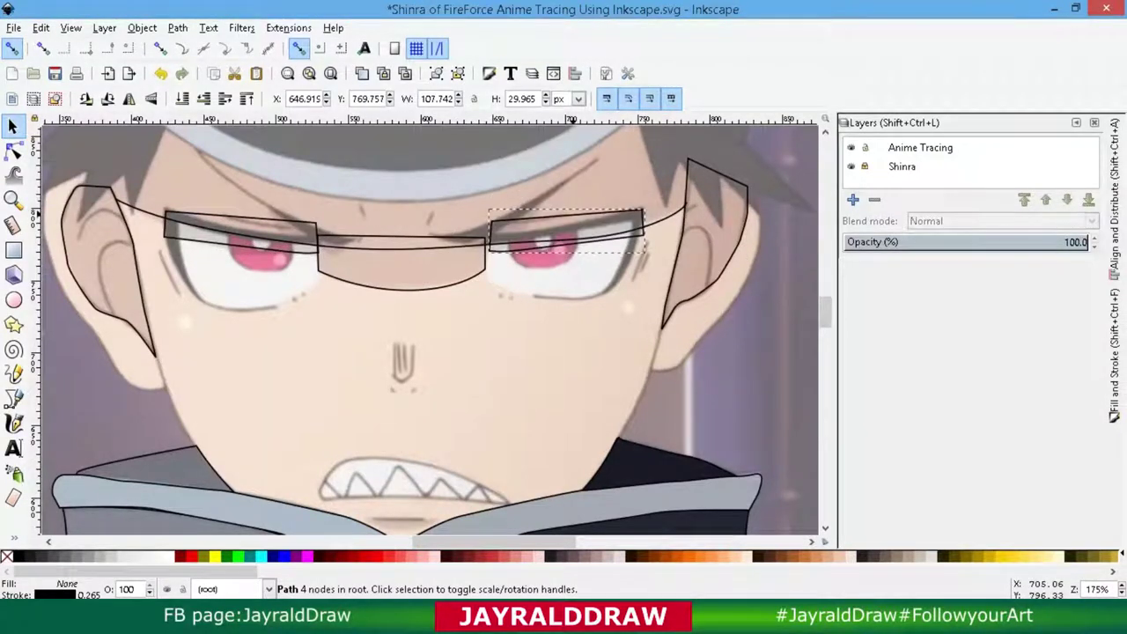
{"action": "scroll", "coordinate": [642, 227], "scroll_direction": "up", "scroll_amount": 2}
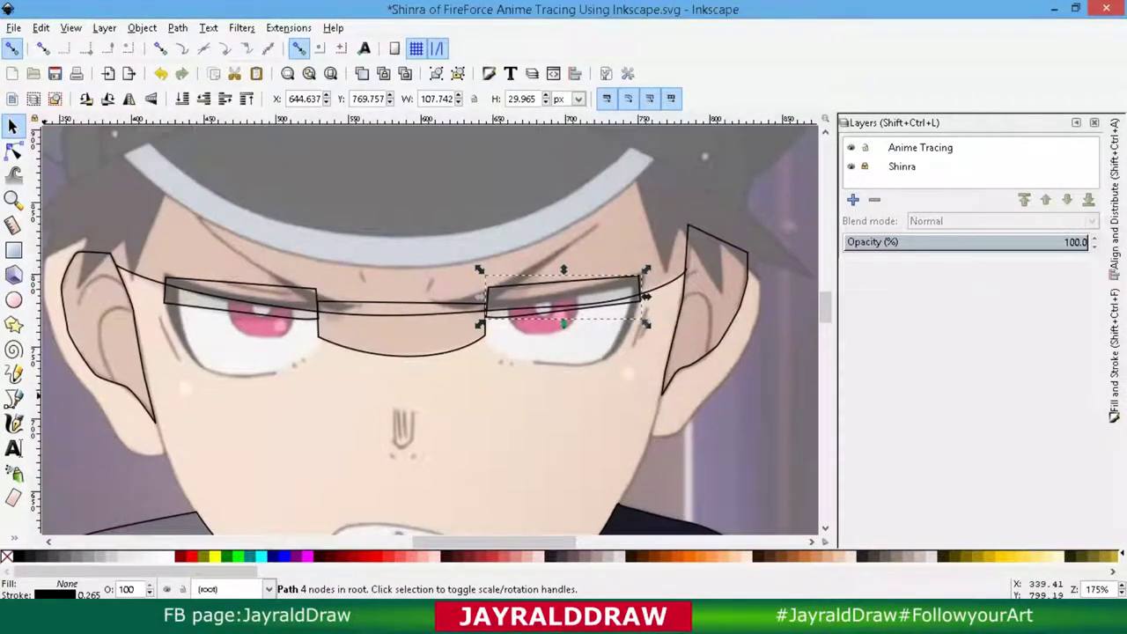
Draw a closed forehead outline from the left side along the hat brim to the right side.
{"action": "key", "text": "b"}
{"action": "left_click", "coordinate": [115, 265]}
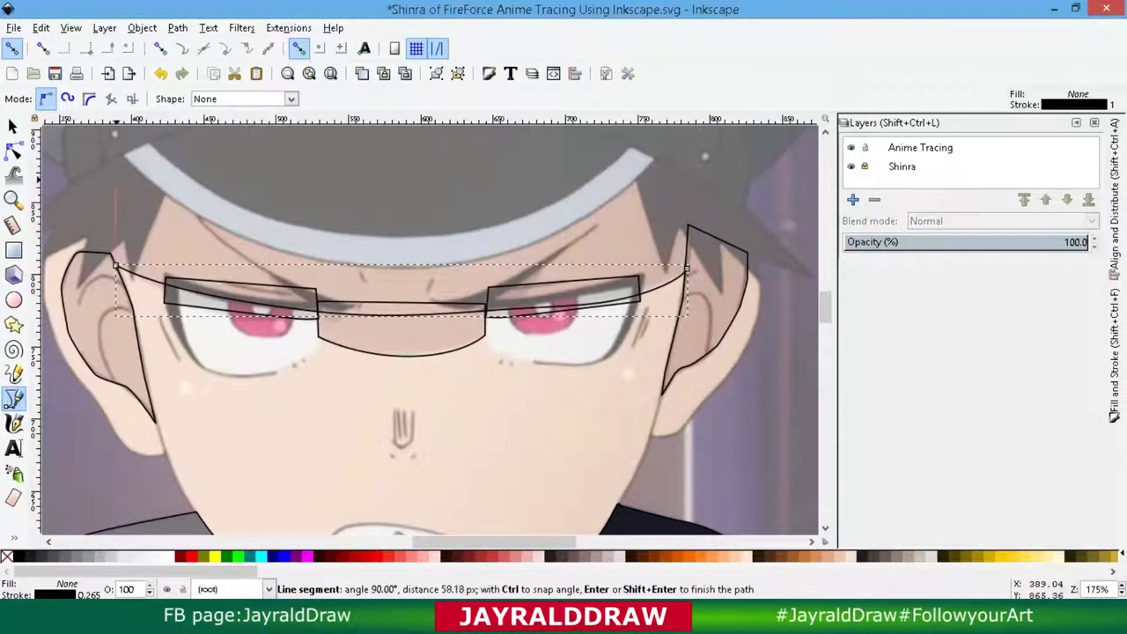
{"action": "left_click", "coordinate": [84, 246]}
{"action": "left_click", "coordinate": [139, 176]}
{"action": "left_click", "coordinate": [621, 157]}
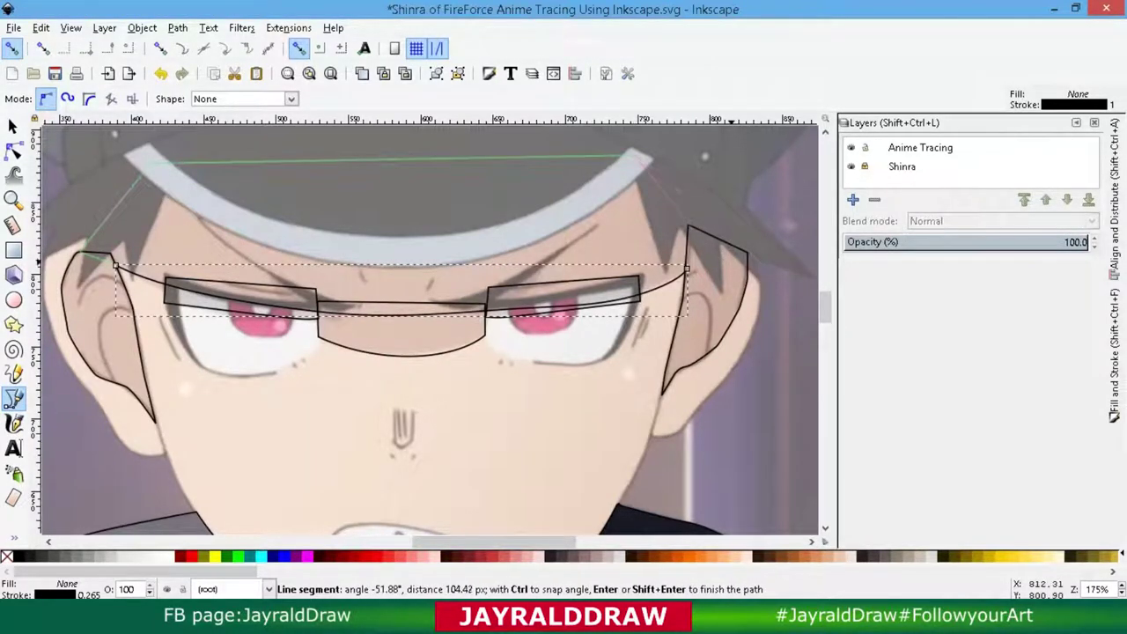
{"action": "left_click", "coordinate": [690, 227]}
{"action": "left_click", "coordinate": [687, 266]}
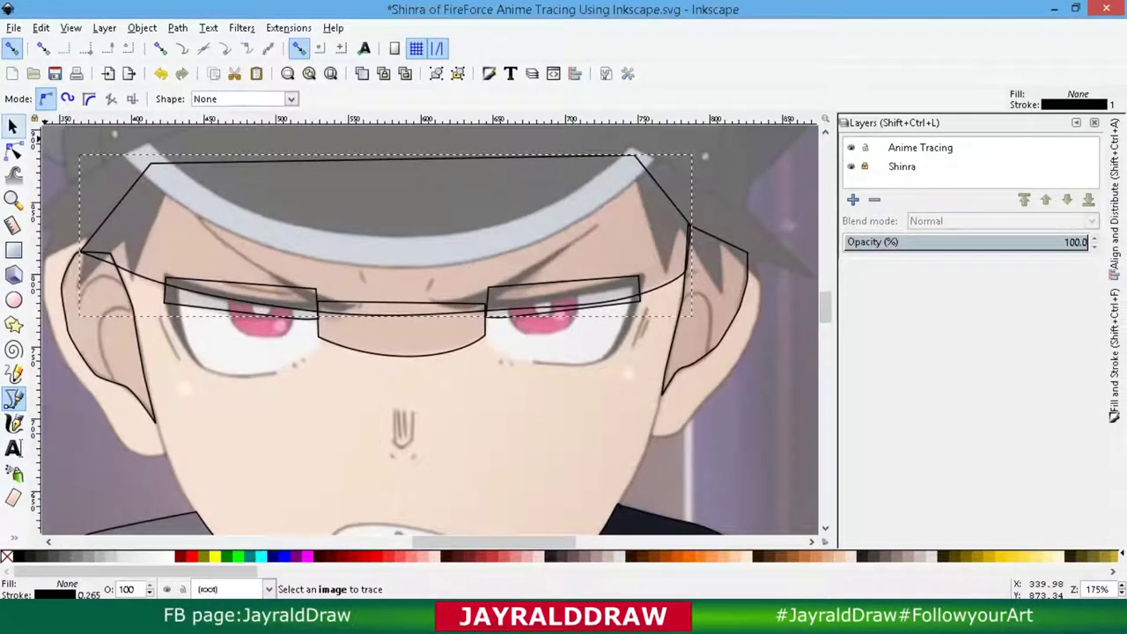
{"action": "key", "text": "s"}
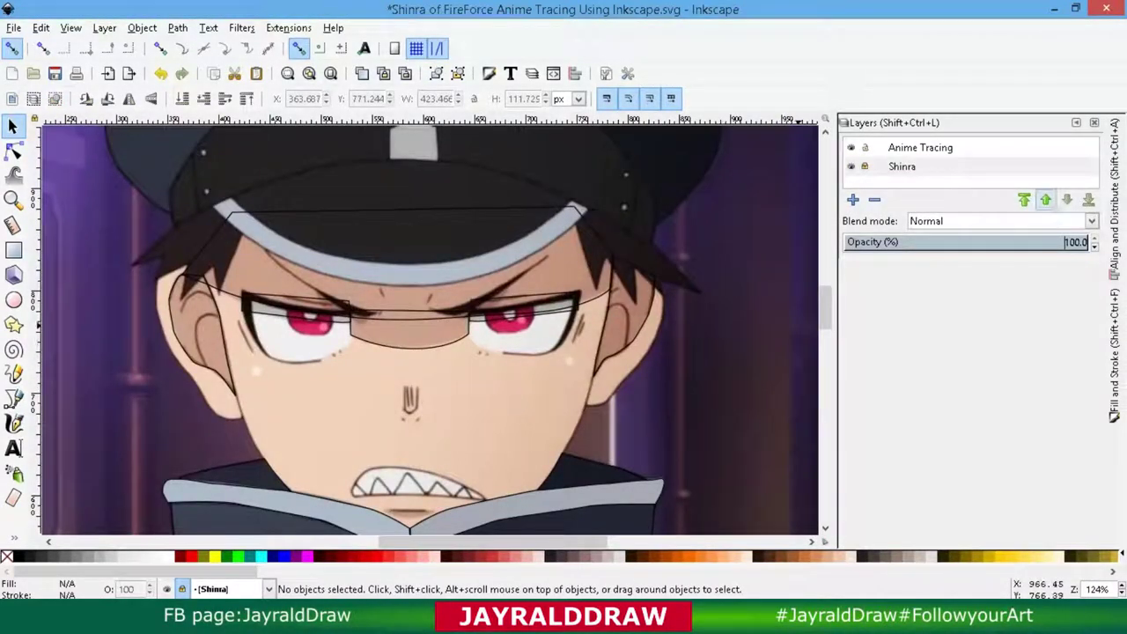
{"action": "left_click", "coordinate": [920, 147]}
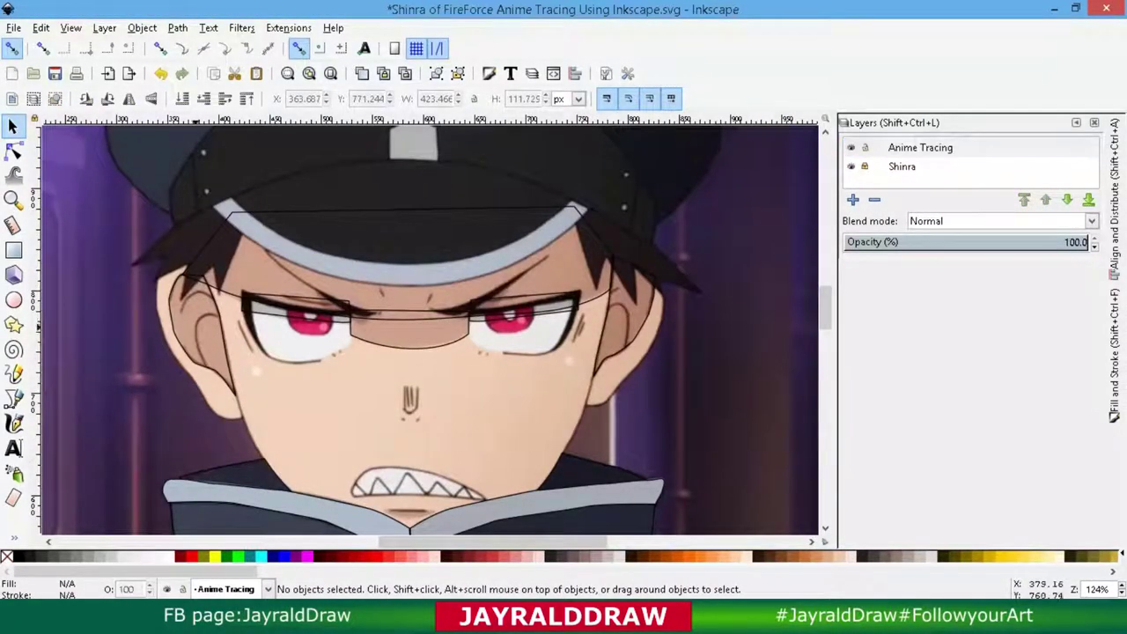
Fill the left and right ears with skin shades sampled from the reference.
{"action": "left_click", "coordinate": [208, 322]}
{"action": "key", "text": "d"}
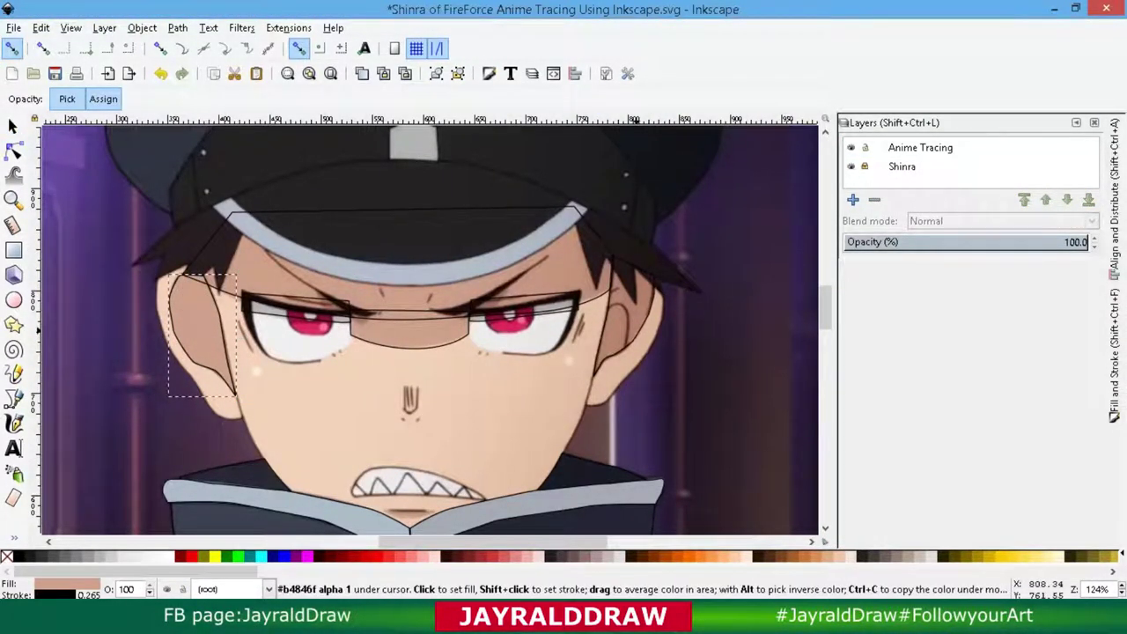
{"action": "key", "text": "s"}
{"action": "left_click", "coordinate": [636, 335]}
{"action": "key", "text": "d"}
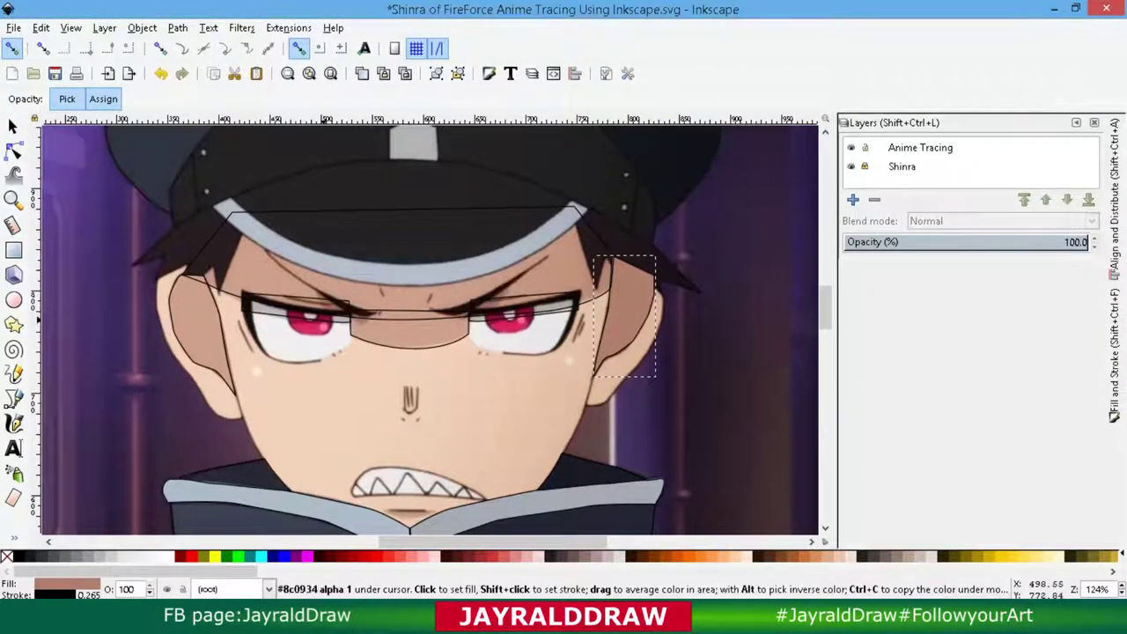
{"action": "key", "text": "s"}
{"action": "left_click", "coordinate": [577, 308]}
Group the forehead outline, brow boxes and bridge shape, and fill them with sampled forehead skin.
{"action": "left_click", "coordinate": [555, 295], "text": "shift"}
{"action": "left_click", "coordinate": [236, 328], "text": "shift"}
{"action": "left_click", "coordinate": [619, 277], "text": "shift"}
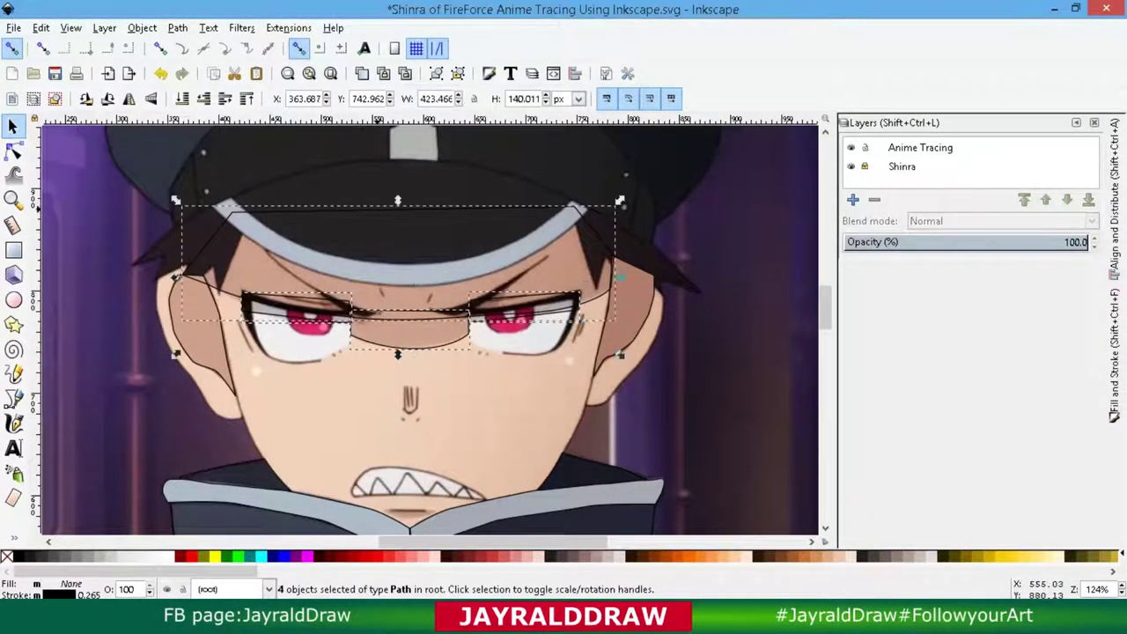
{"action": "key", "text": "ctrl+g"}
{"action": "key", "text": "d"}
{"action": "left_click", "coordinate": [592, 373]}
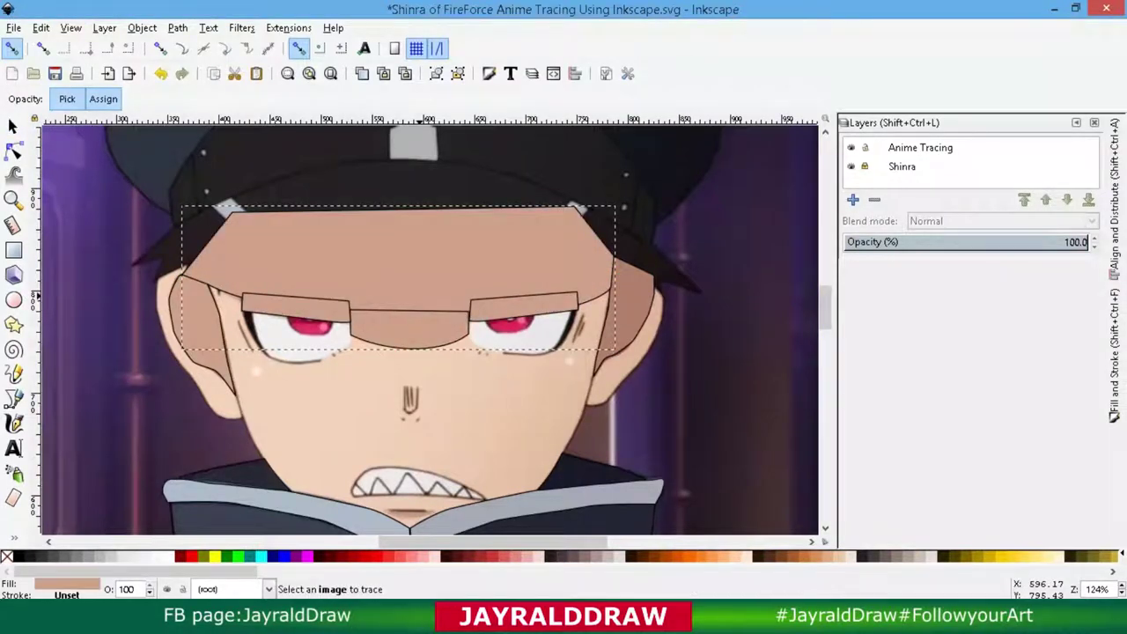
{"action": "key", "text": "s"}
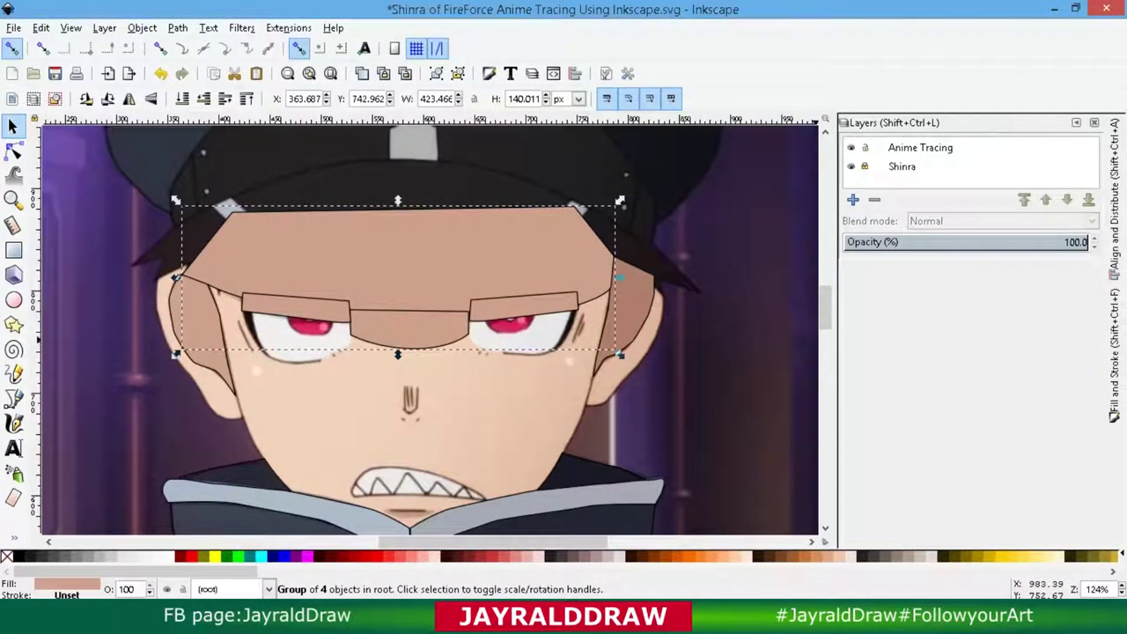
{"action": "key", "text": "Escape"}
{"action": "scroll", "coordinate": [414, 326], "scroll_direction": "down", "scroll_amount": 1}
Trace a closed face outline from the left side, around the jaw and chin, to the forehead.
{"action": "key", "text": "b"}
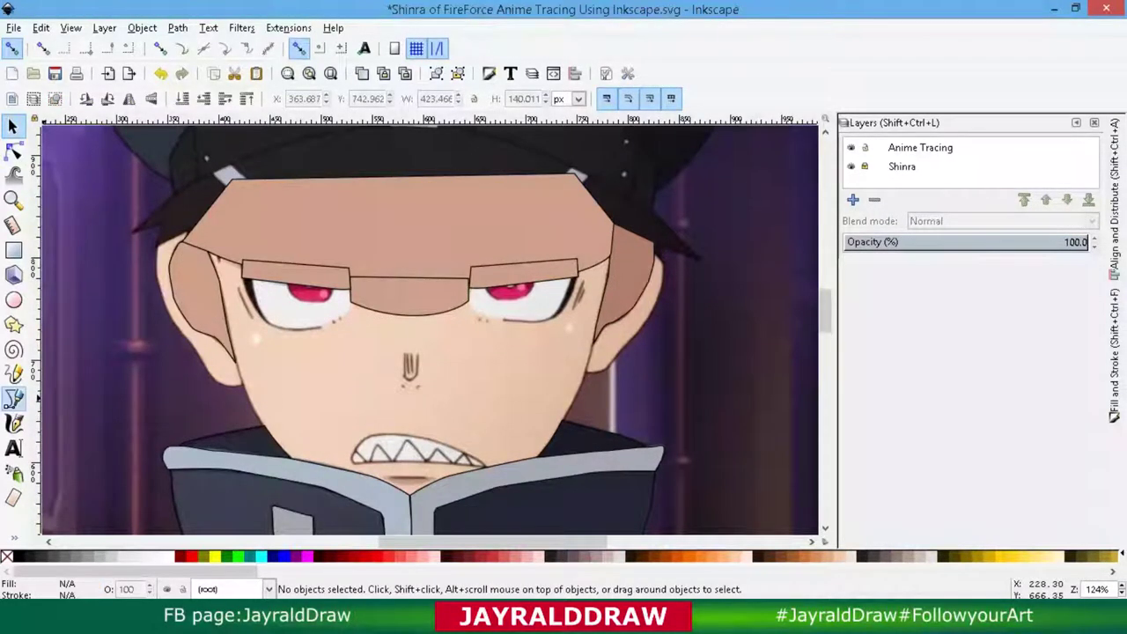
{"action": "left_click", "coordinate": [158, 221]}
{"action": "left_click", "coordinate": [161, 291]}
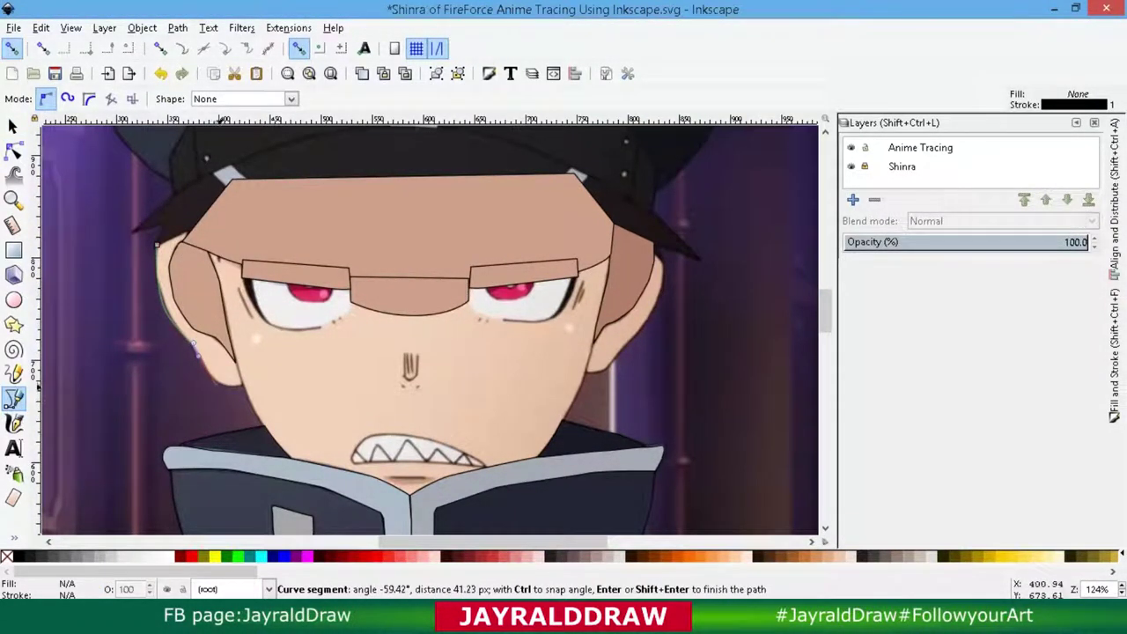
{"action": "left_click_drag", "start_coordinate": [269, 443], "coordinate": [312, 478]}
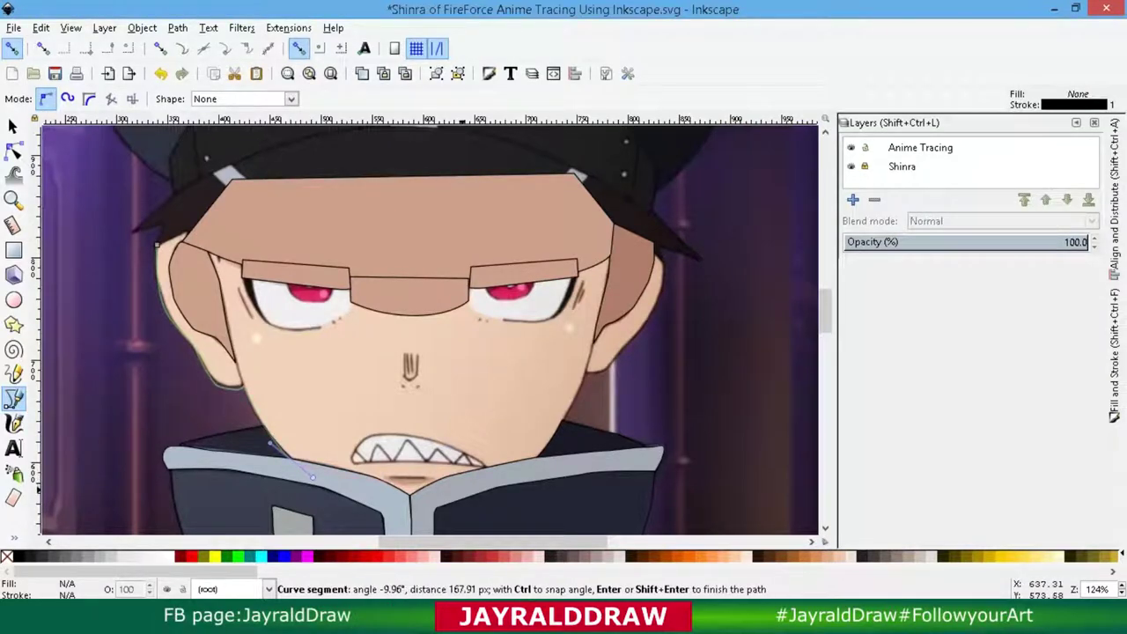
{"action": "mouse_move", "coordinate": [575, 389]}
{"action": "left_mouse_down"}
{"action": "mouse_move", "coordinate": [589, 352]}
{"action": "mouse_move", "coordinate": [581, 386]}
{"action": "mouse_move", "coordinate": [653, 310]}
{"action": "left_mouse_up"}
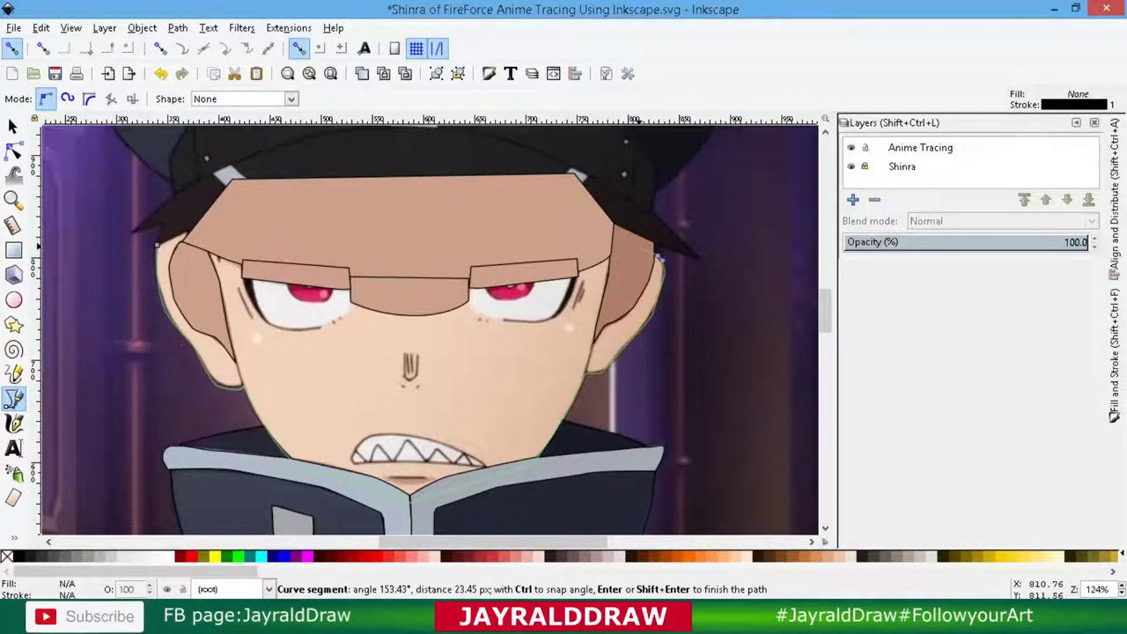
{"action": "left_click", "coordinate": [658, 257]}
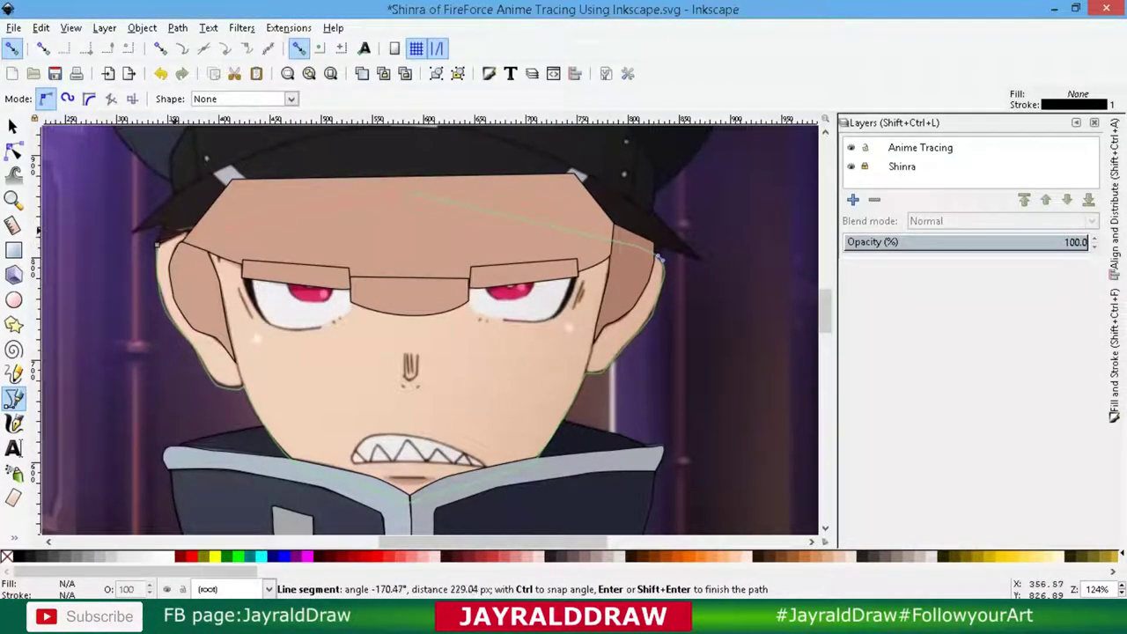
{"action": "left_click", "coordinate": [405, 192]}
{"action": "left_click", "coordinate": [159, 244]}
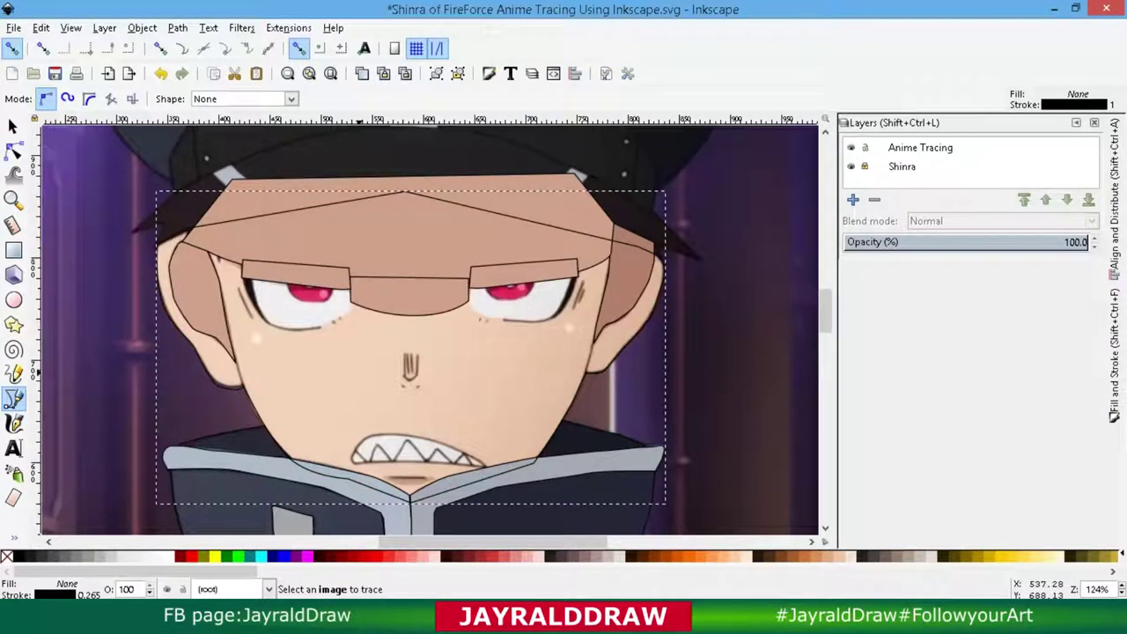
Fill the face with sampled light skin colour and lower it beneath the forehead pieces.
{"action": "key", "text": "d"}
{"action": "left_click", "coordinate": [411, 405]}
{"action": "key", "text": "s"}
{"action": "key", "text": "Page_Down"}
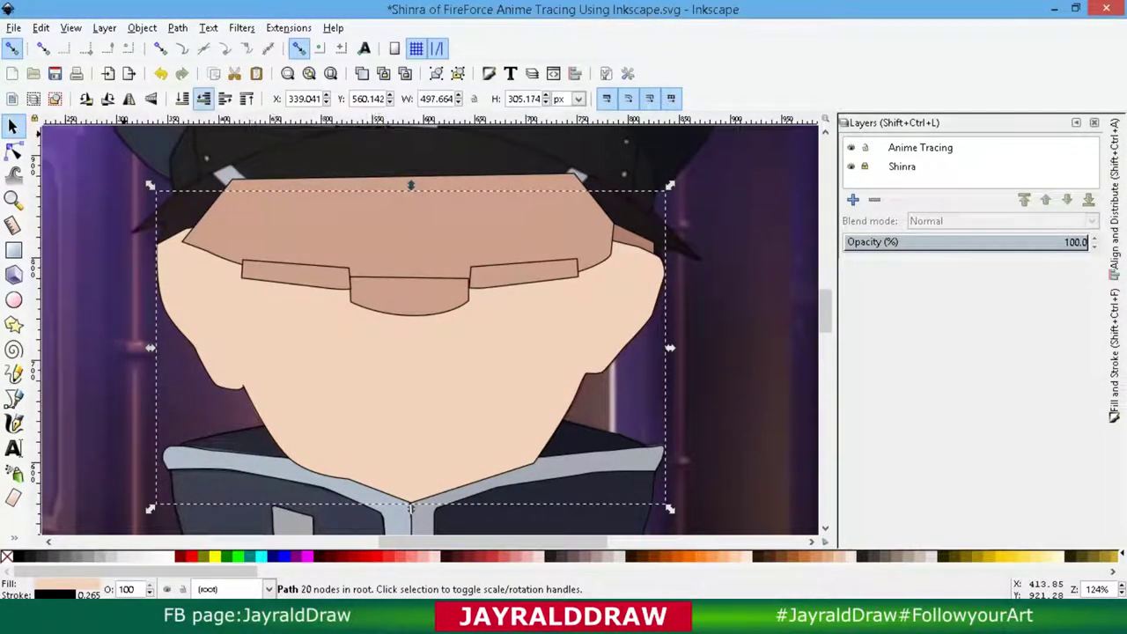
Lower the face two more levels and test the Anime Tracing layer's opacity, restoring it.
{"action": "left_click", "coordinate": [203, 99]}
{"action": "left_click", "coordinate": [203, 98]}
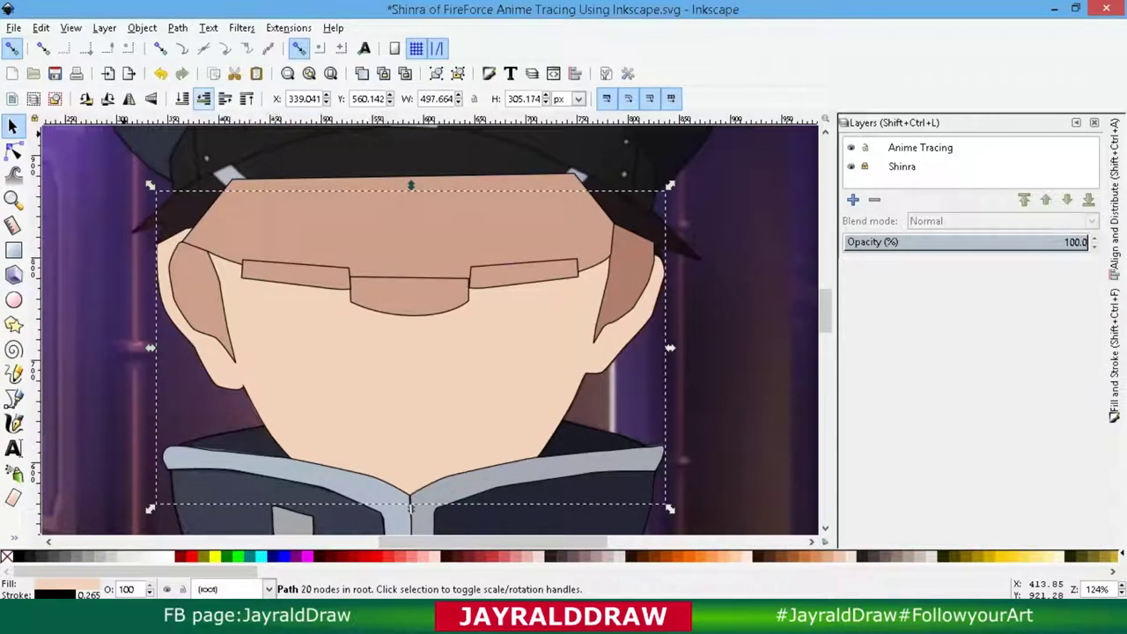
{"action": "left_click", "coordinate": [920, 147]}
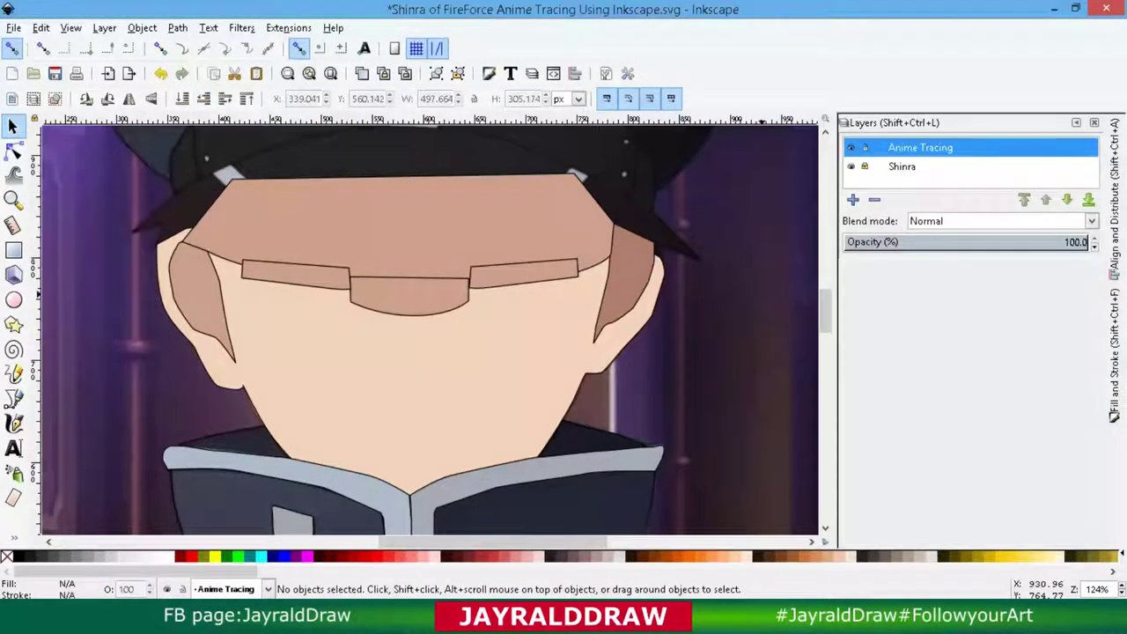
{"action": "left_click", "coordinate": [955, 242]}
{"action": "mouse_move", "coordinate": [923, 241]}
{"action": "left_mouse_down"}
{"action": "mouse_move", "coordinate": [848, 241]}
{"action": "mouse_move", "coordinate": [1099, 241]}
{"action": "left_mouse_up"}
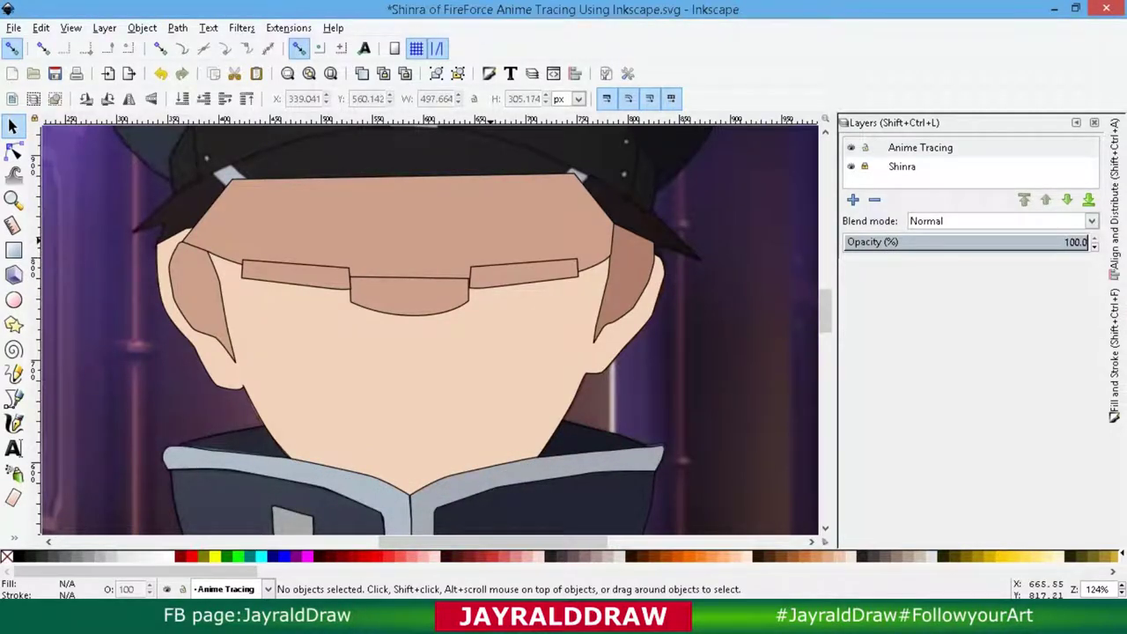
{"action": "left_click", "coordinate": [259, 274]}
Select the four traced face pieces, including the collar, and group them.
{"action": "key", "text": "ctrl+a"}
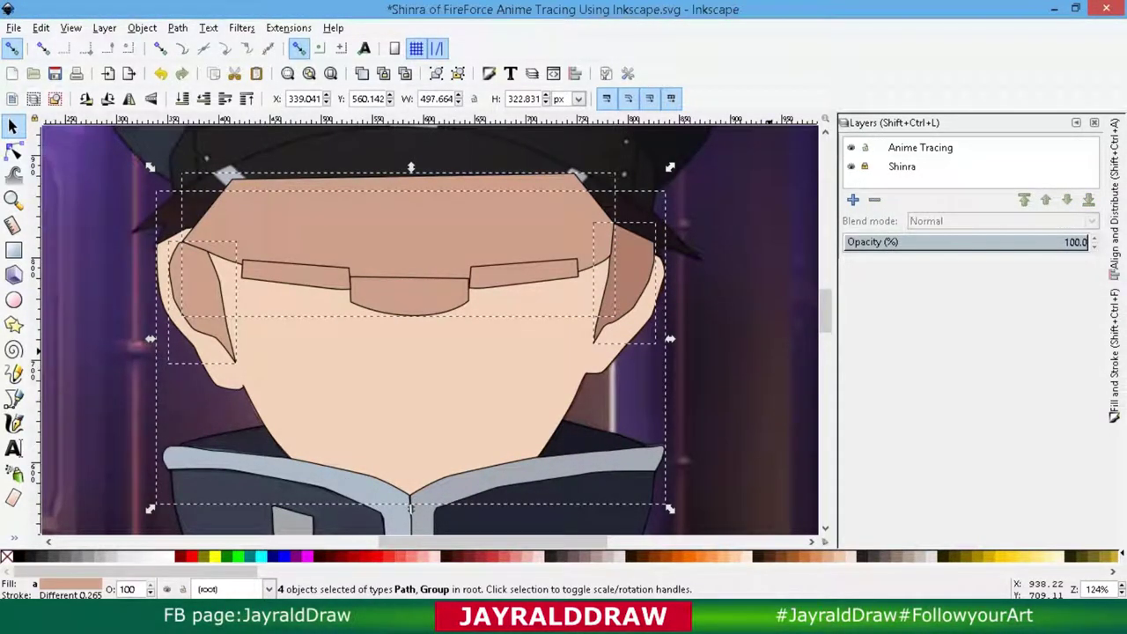
{"action": "key", "text": "Escape"}
{"action": "left_click", "coordinate": [354, 275]}
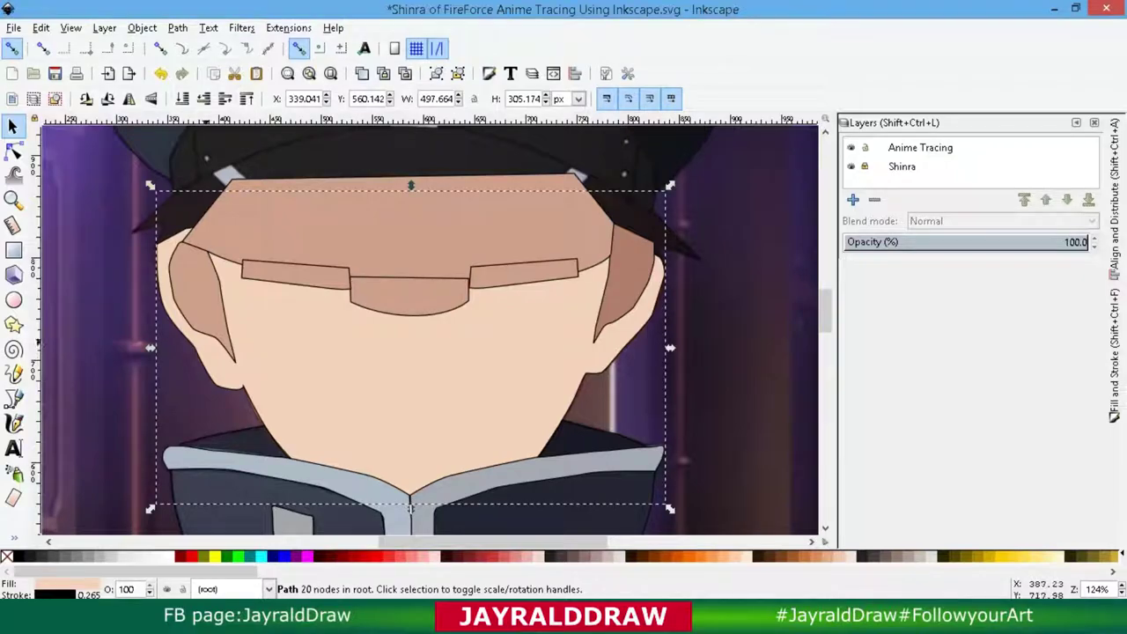
{"action": "left_click", "coordinate": [355, 275], "text": "shift"}
{"action": "left_click", "coordinate": [355, 275], "text": "ctrl"}
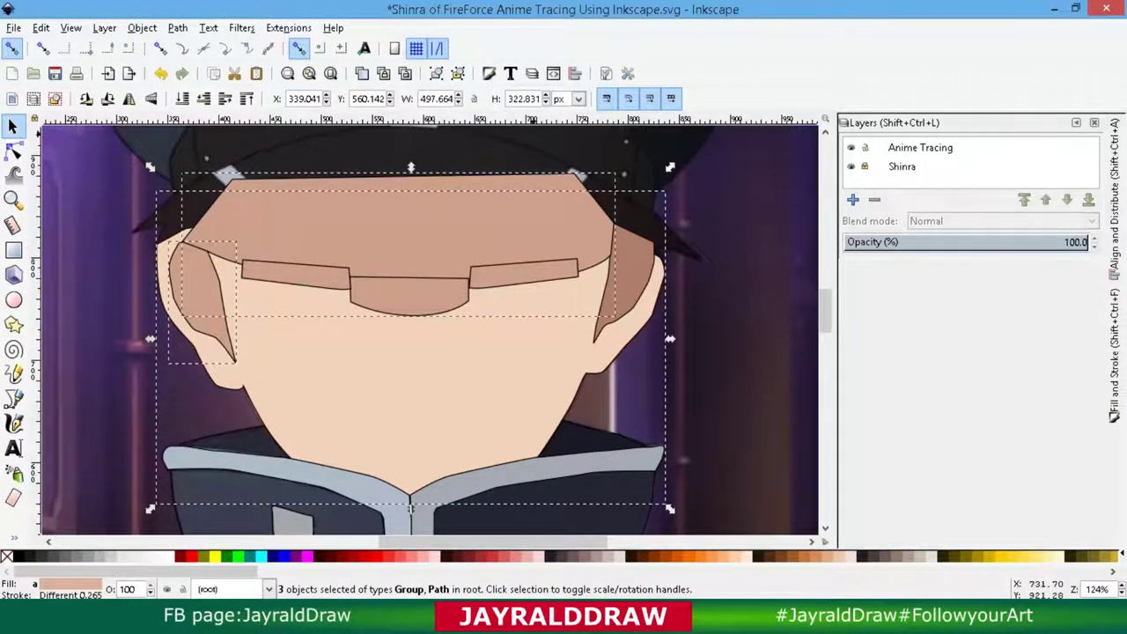
{"action": "key", "text": "ctrl+g"}
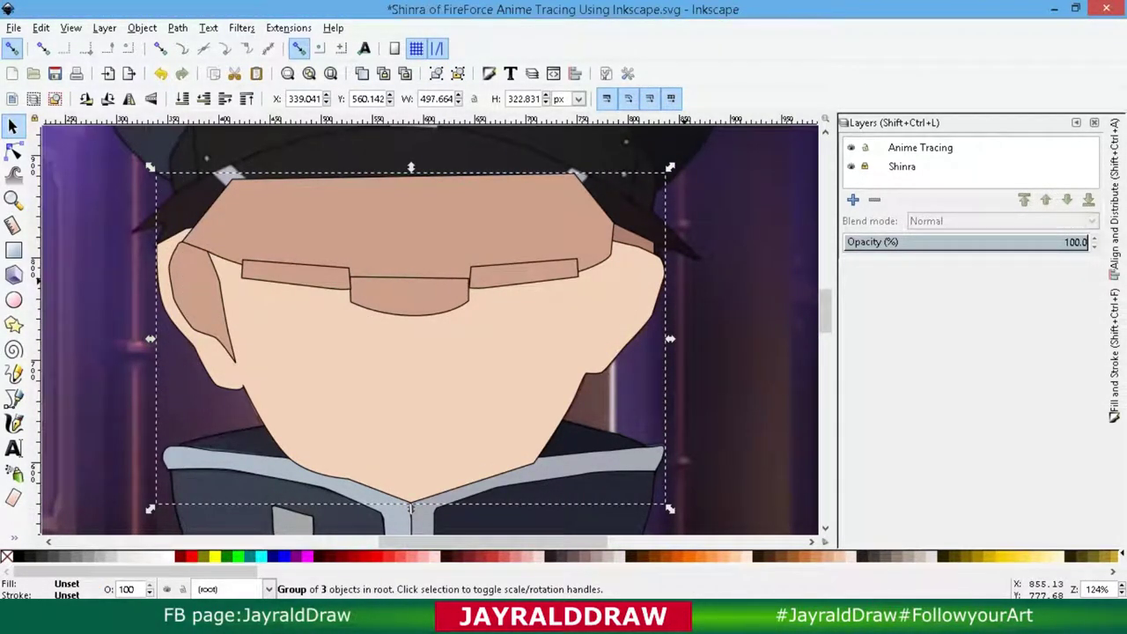
{"action": "key", "text": "ctrl+z"}
{"action": "key", "text": "ctrl+z"}
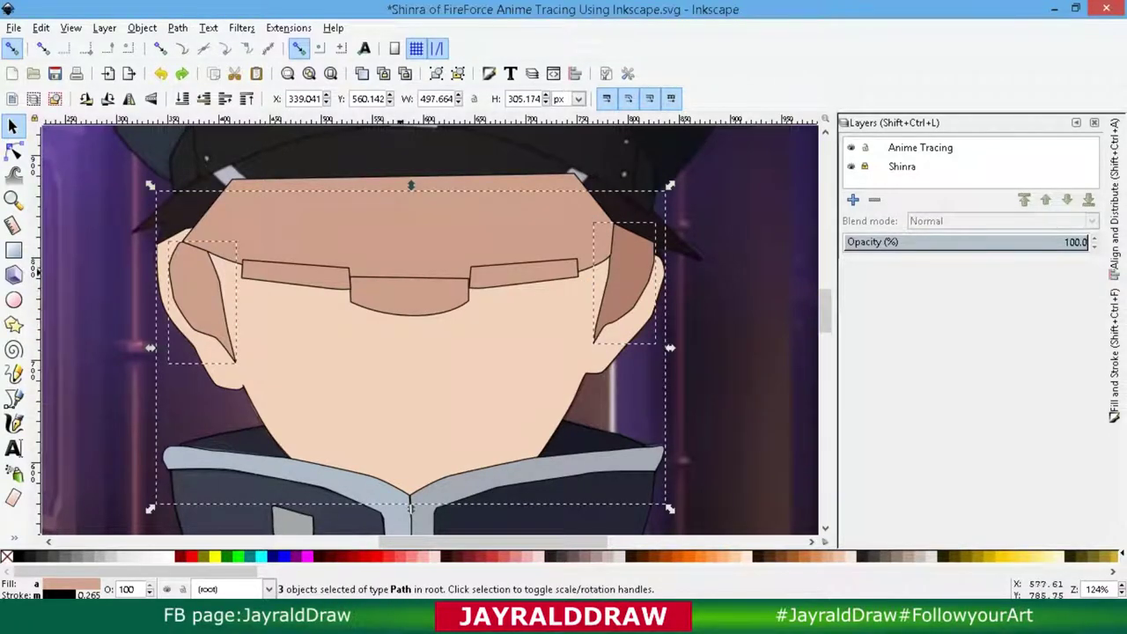
{"action": "left_click", "coordinate": [410, 508], "text": "shift"}
{"action": "key", "text": "ctrl+g"}
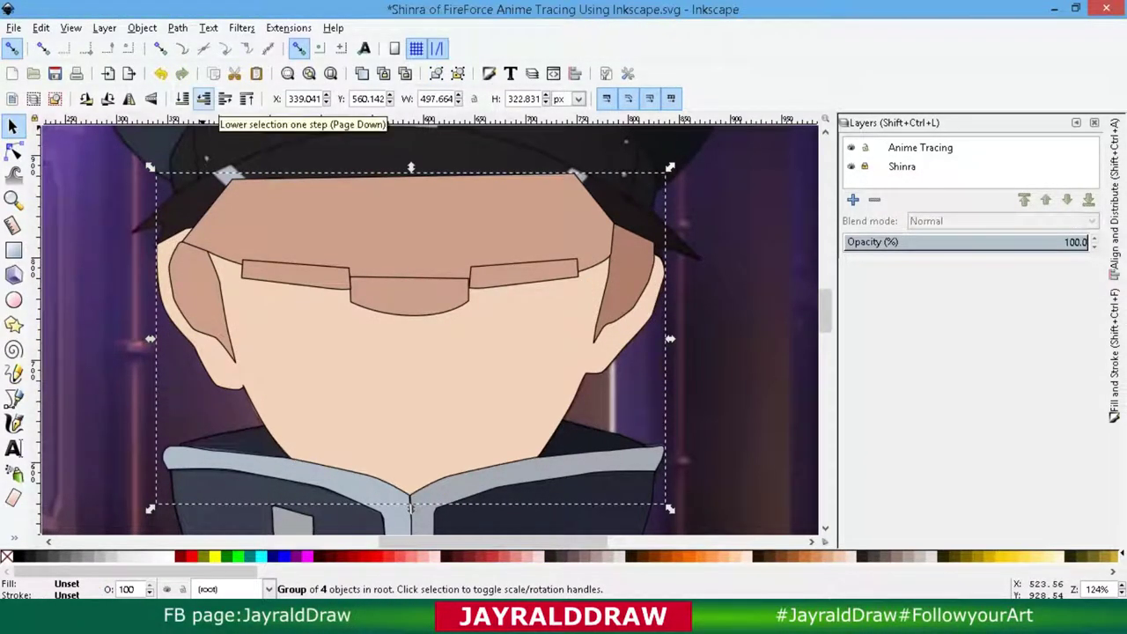
Toggle the face group below and above the reference image, leaving it above.
{"action": "left_click", "coordinate": [204, 98]}
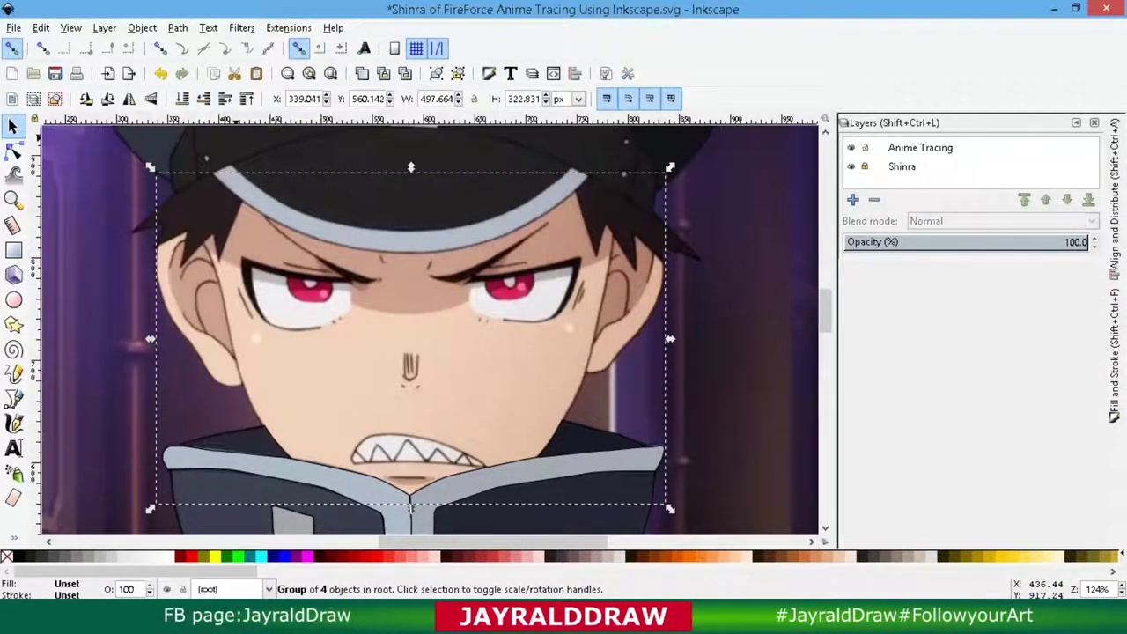
{"action": "left_click", "coordinate": [225, 97]}
{"action": "left_click", "coordinate": [204, 97]}
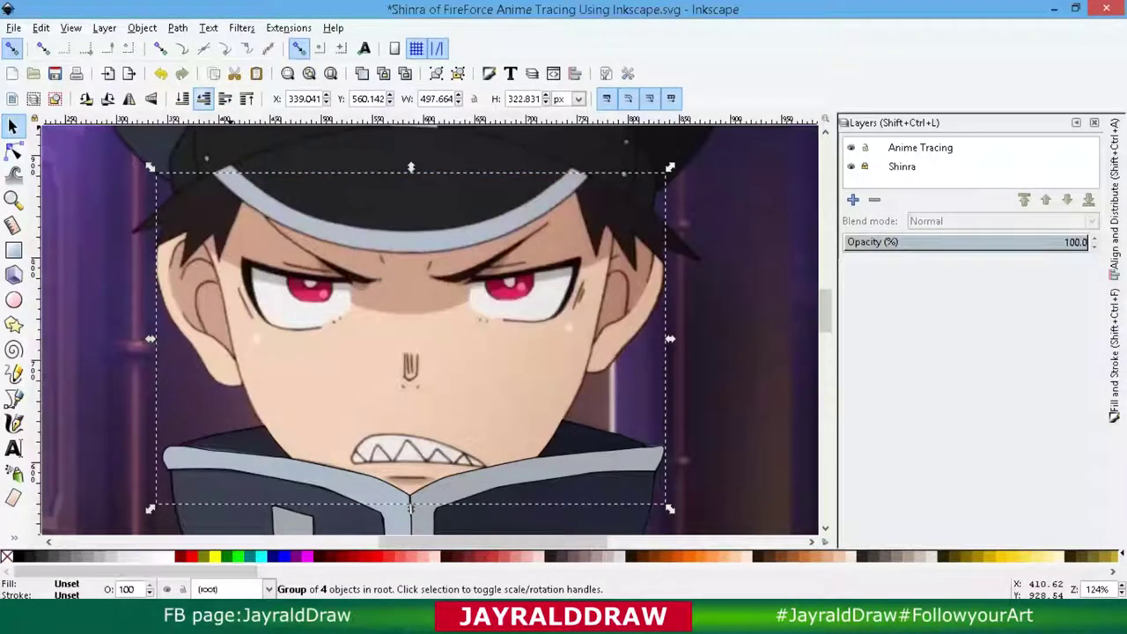
{"action": "left_click", "coordinate": [224, 97]}
{"action": "left_click", "coordinate": [204, 98]}
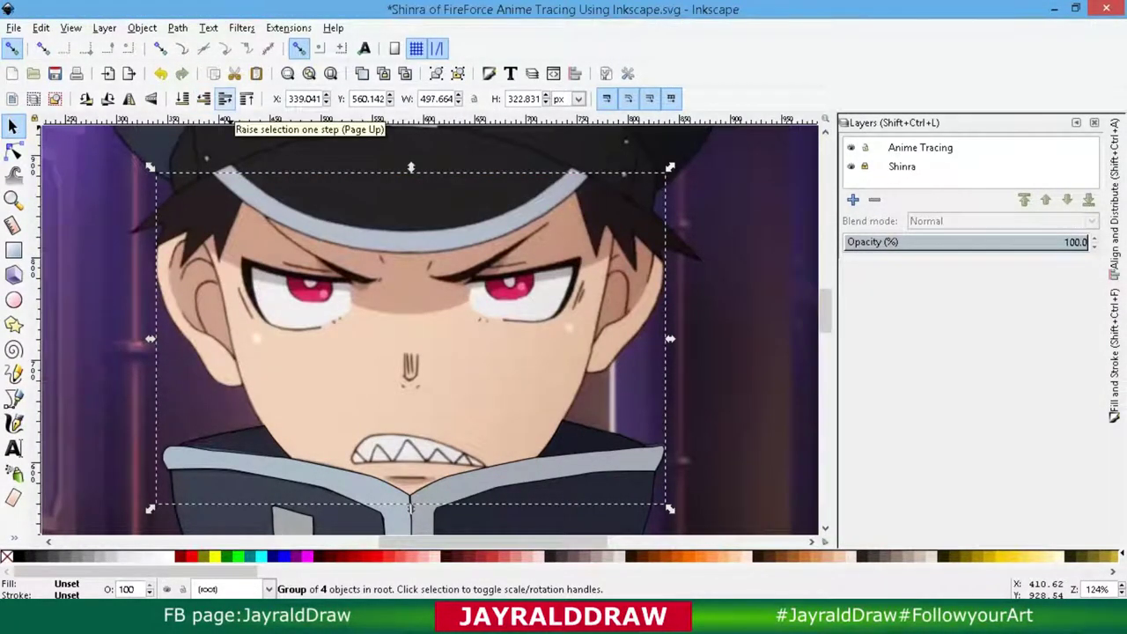
{"action": "left_click", "coordinate": [225, 98]}
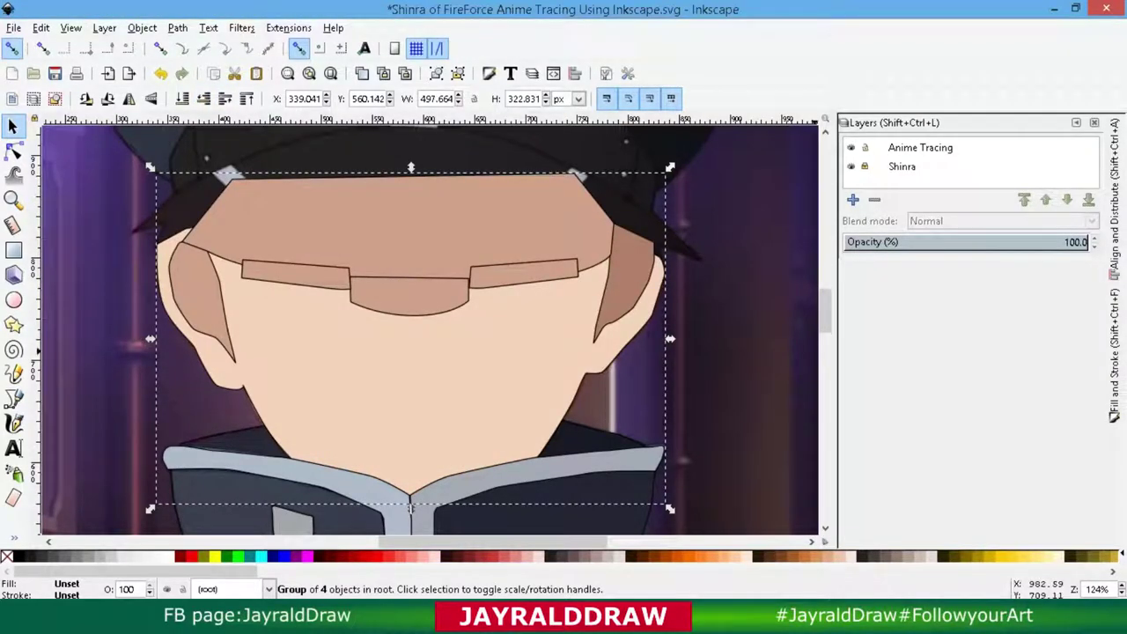
Switch between the Shinra and Anime Tracing layers, then send the face group to the bottom.
{"action": "left_click", "coordinate": [902, 166]}
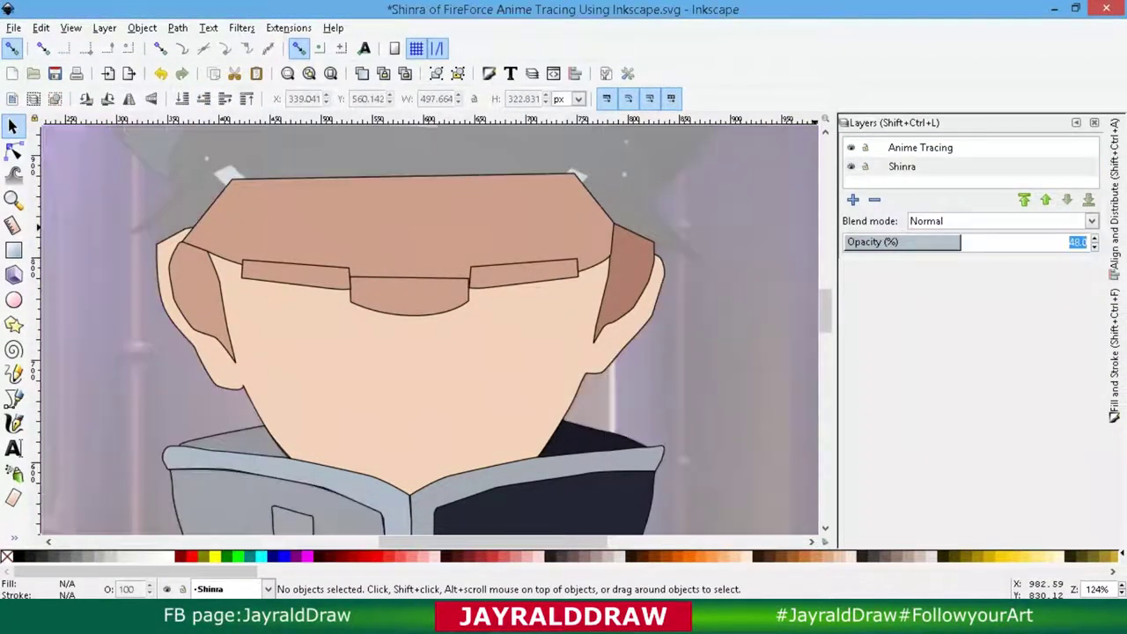
{"action": "left_click", "coordinate": [920, 147]}
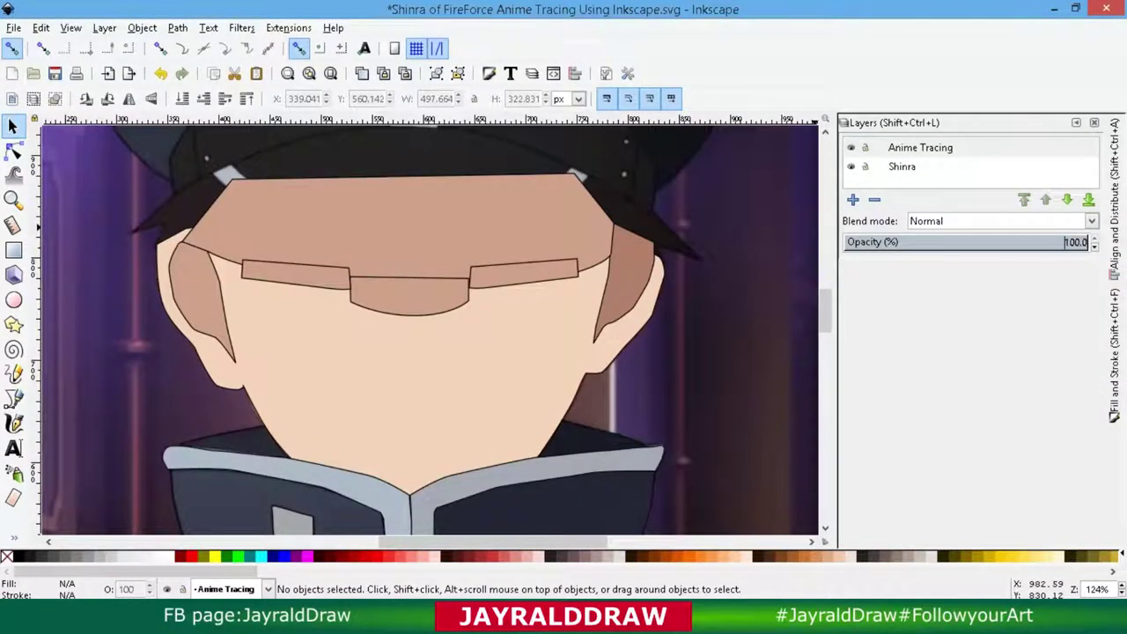
{"action": "left_click_drag", "start_coordinate": [968, 241], "coordinate": [845, 241]}
{"action": "left_click", "coordinate": [902, 167]}
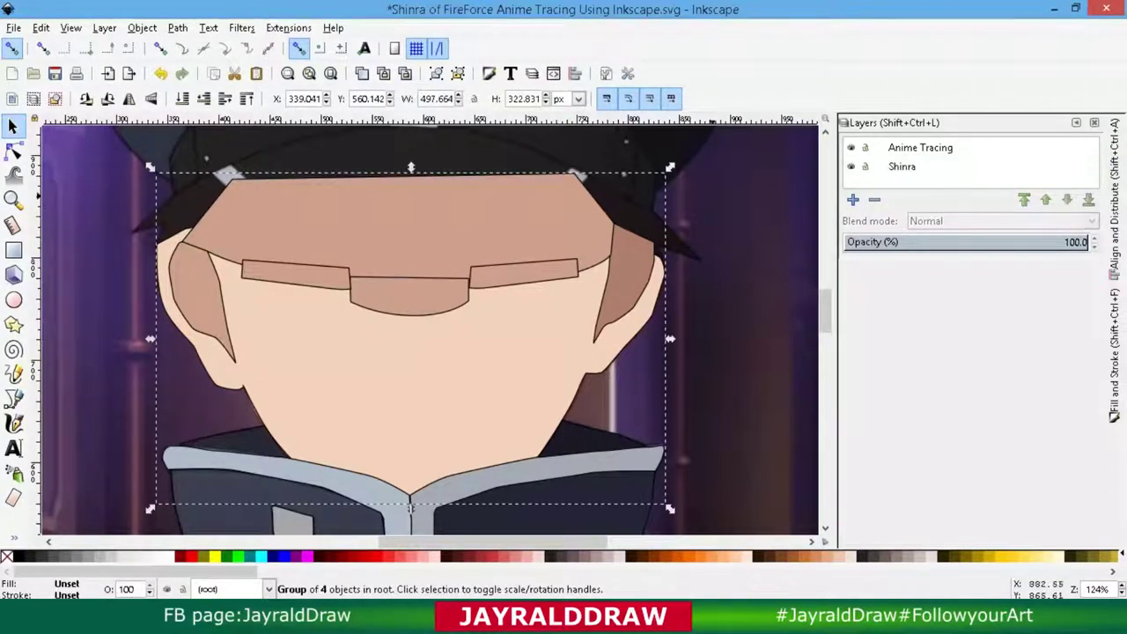
{"action": "left_click", "coordinate": [920, 147]}
{"action": "left_click", "coordinate": [402, 440]}
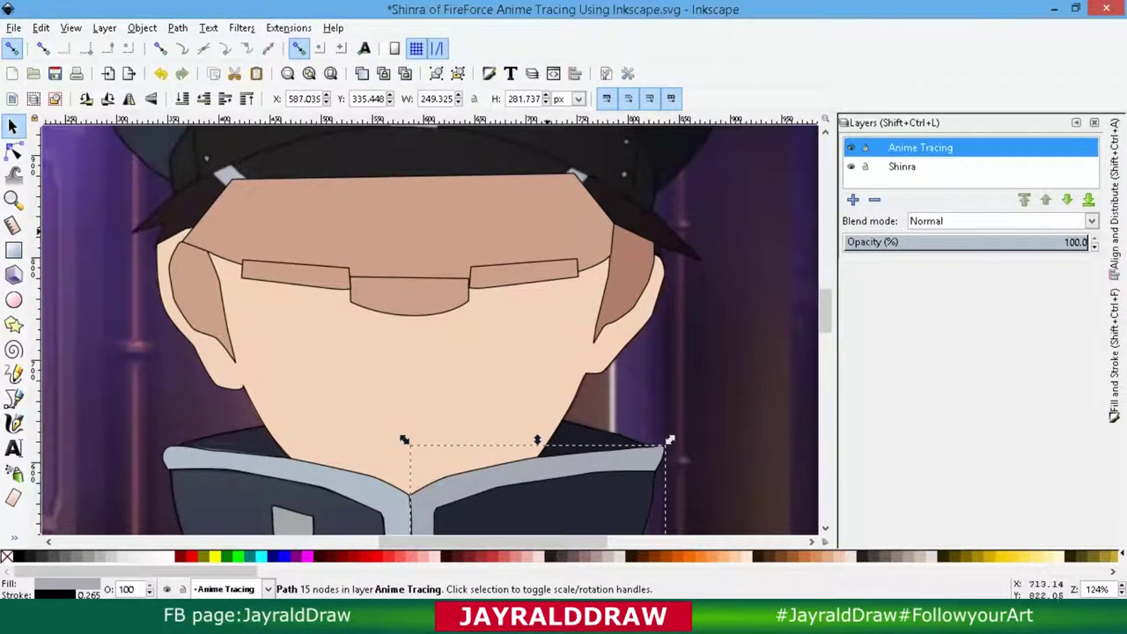
{"action": "left_click", "coordinate": [410, 494]}
{"action": "key", "text": "End"}
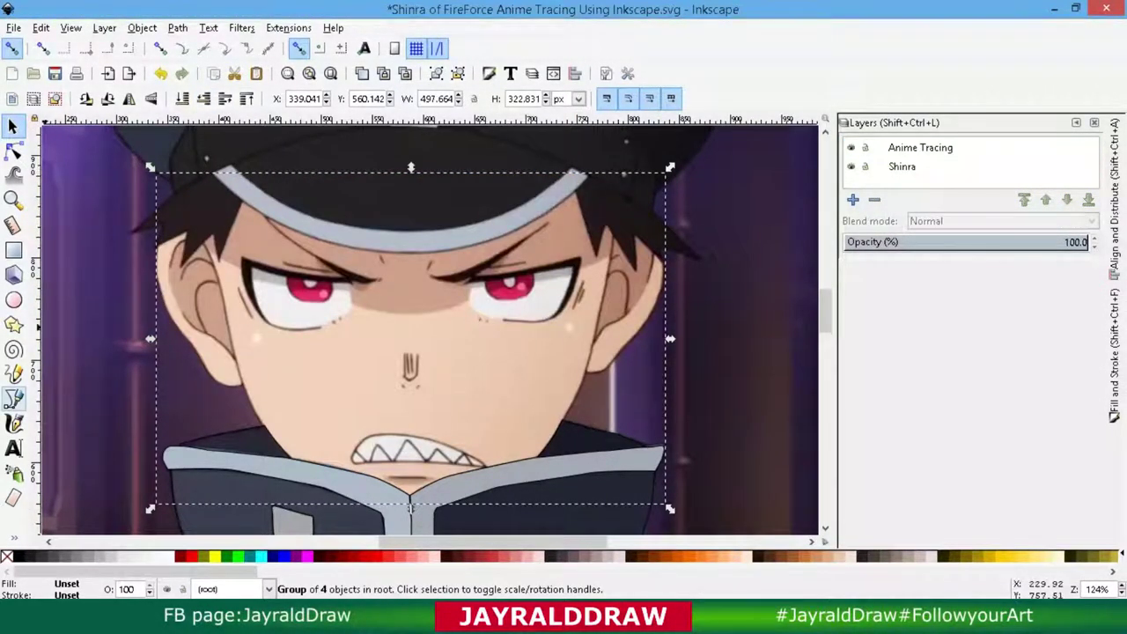
Trace the nose shape and fill it with a skin tone sampled from the image.
{"action": "key", "text": "b"}
{"action": "left_click", "coordinate": [403, 377]}
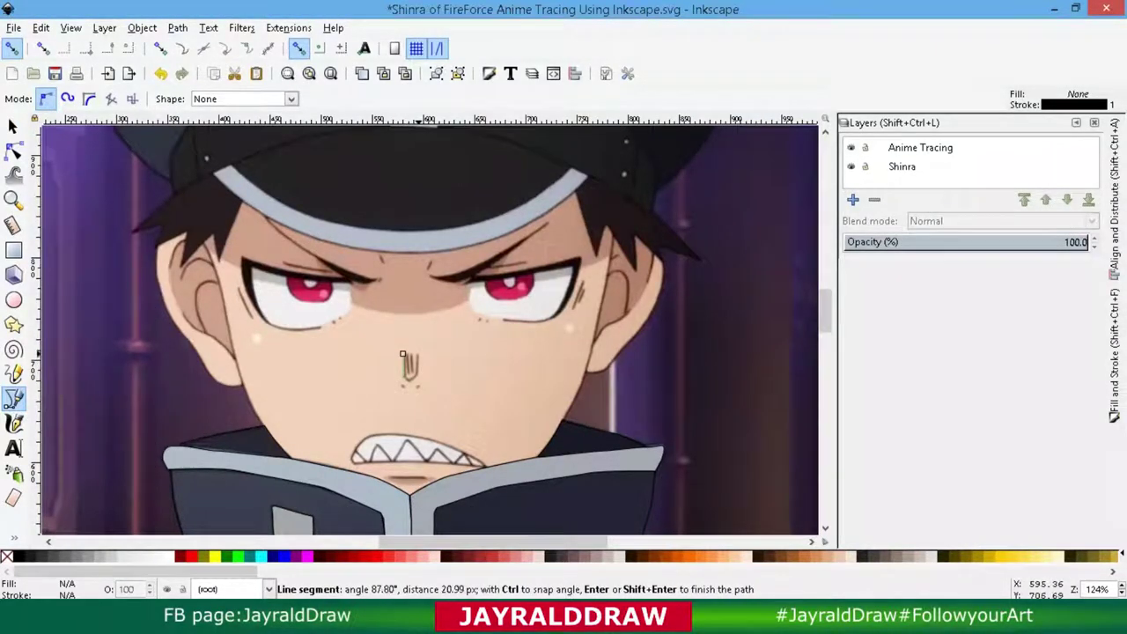
{"action": "left_click", "coordinate": [402, 354]}
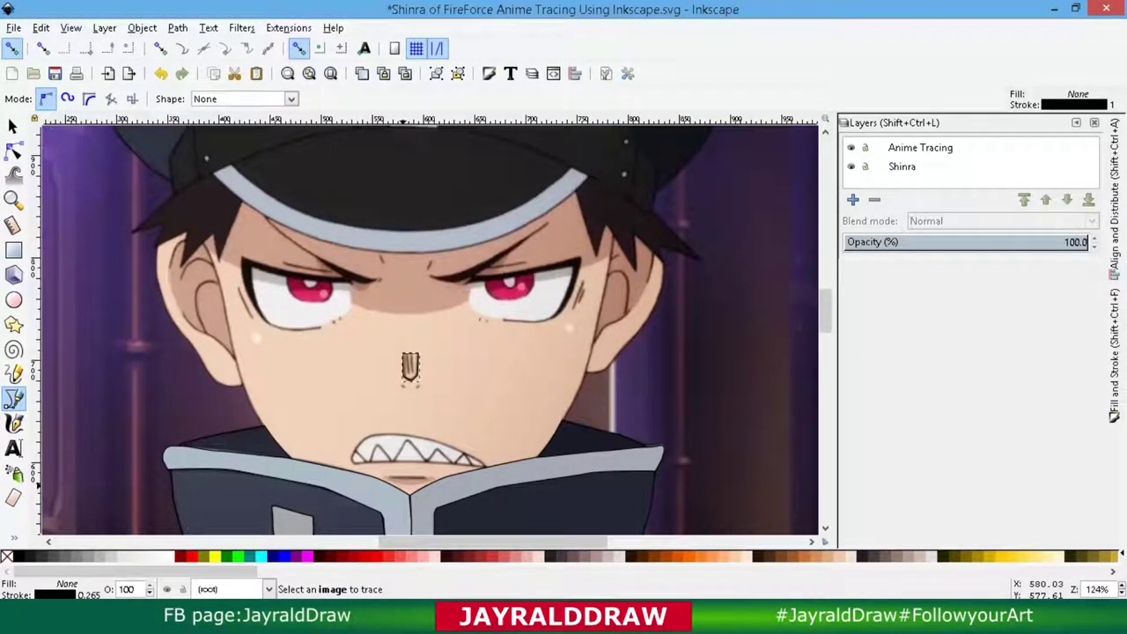
{"action": "key", "text": "d"}
{"action": "left_click", "coordinate": [411, 366]}
Draw a closed wedge shape beneath the teeth, curving its edge under the teeth.
{"action": "key", "text": "b"}
{"action": "left_click", "coordinate": [382, 478]}
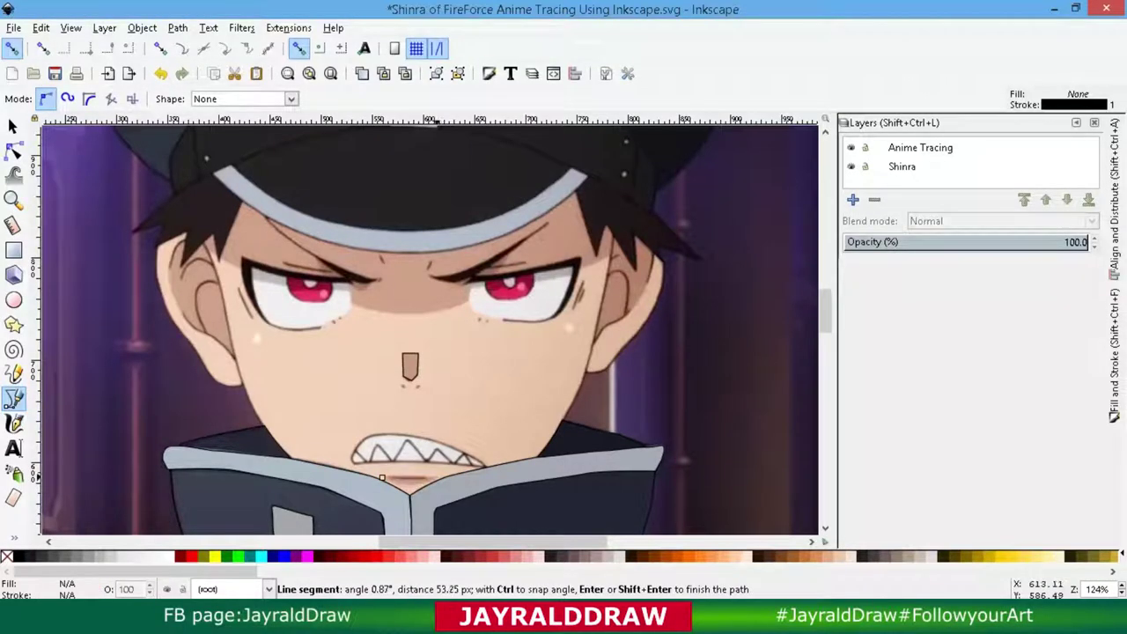
{"action": "scroll", "coordinate": [431, 478], "scroll_direction": "up", "scroll_amount": 2}
{"action": "scroll", "coordinate": [423, 423], "scroll_direction": "up", "scroll_amount": 1}
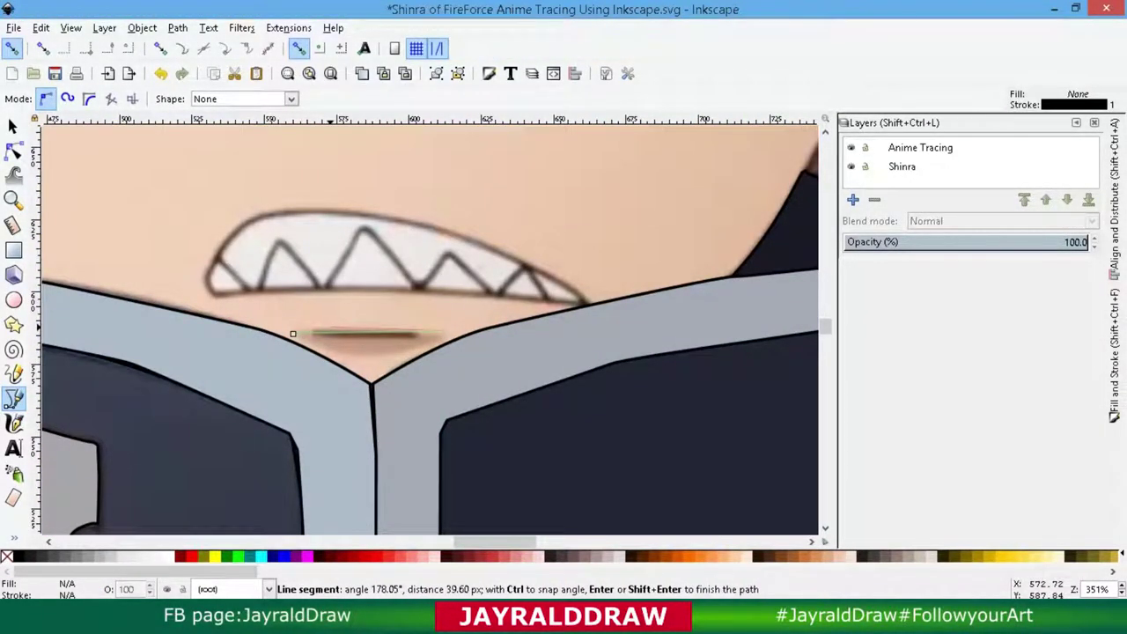
{"action": "left_click", "coordinate": [447, 333]}
{"action": "key", "text": "Return"}
{"action": "left_click", "coordinate": [13, 150]}
{"action": "left_click_drag", "start_coordinate": [370, 334], "coordinate": [370, 359]}
{"action": "key", "text": "b"}
{"action": "left_click", "coordinate": [292, 334]}
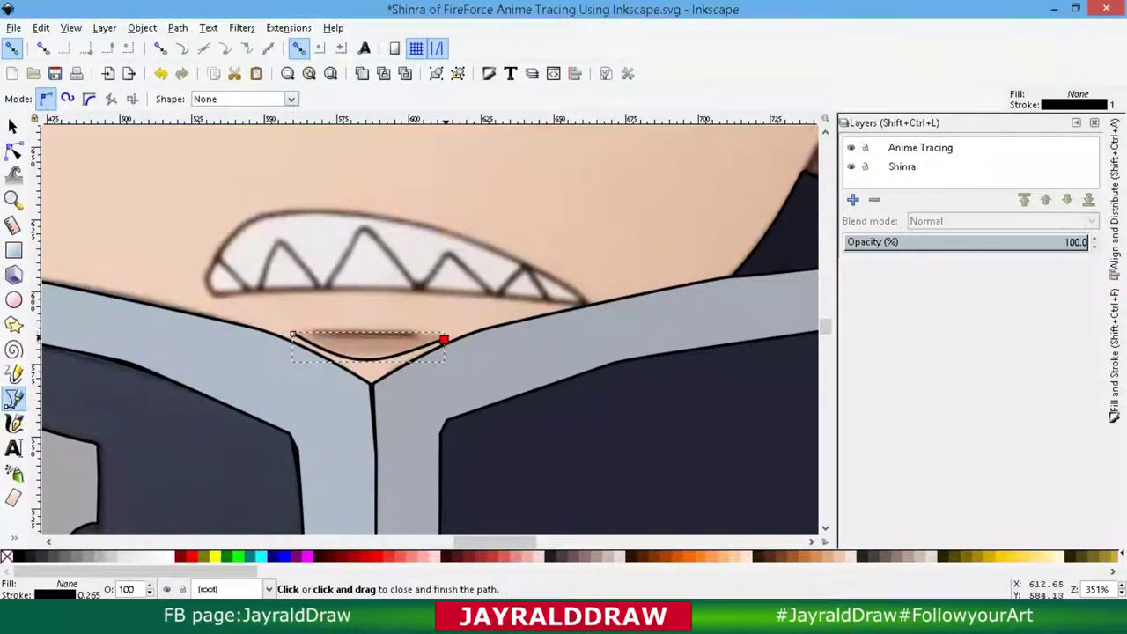
{"action": "left_click", "coordinate": [444, 337]}
{"action": "left_click", "coordinate": [13, 151]}
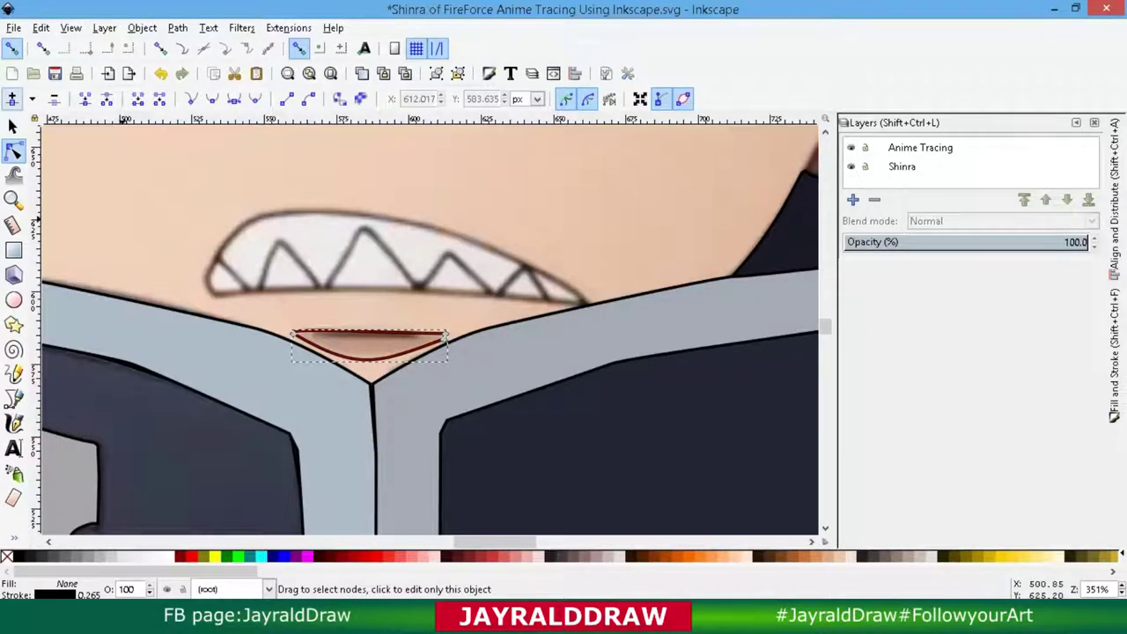
Fill the under-teeth wedge with a darker skin tone sampled from the reference.
{"action": "key", "text": "s"}
{"action": "key", "text": "d"}
{"action": "left_click", "coordinate": [431, 346]}
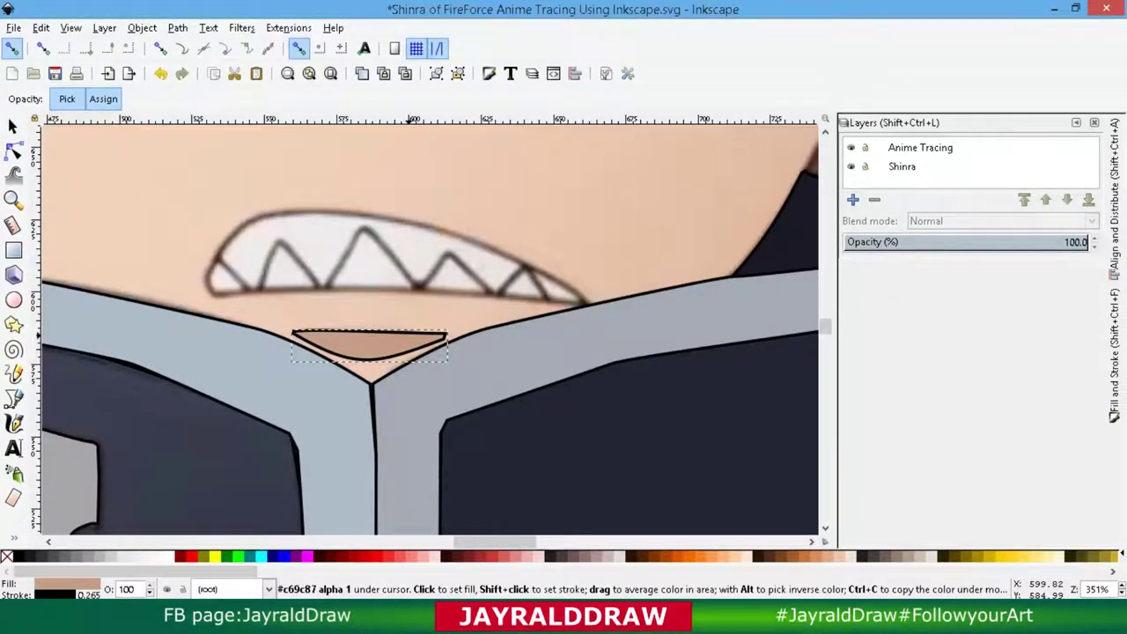
{"action": "scroll", "coordinate": [432, 440], "scroll_direction": "down", "scroll_amount": 2, "text": "ctrl"}
{"action": "scroll", "coordinate": [432, 440], "scroll_direction": "down", "scroll_amount": 1, "text": "ctrl"}
{"action": "scroll", "coordinate": [428, 330], "scroll_direction": "up", "scroll_amount": 2, "text": "ctrl"}
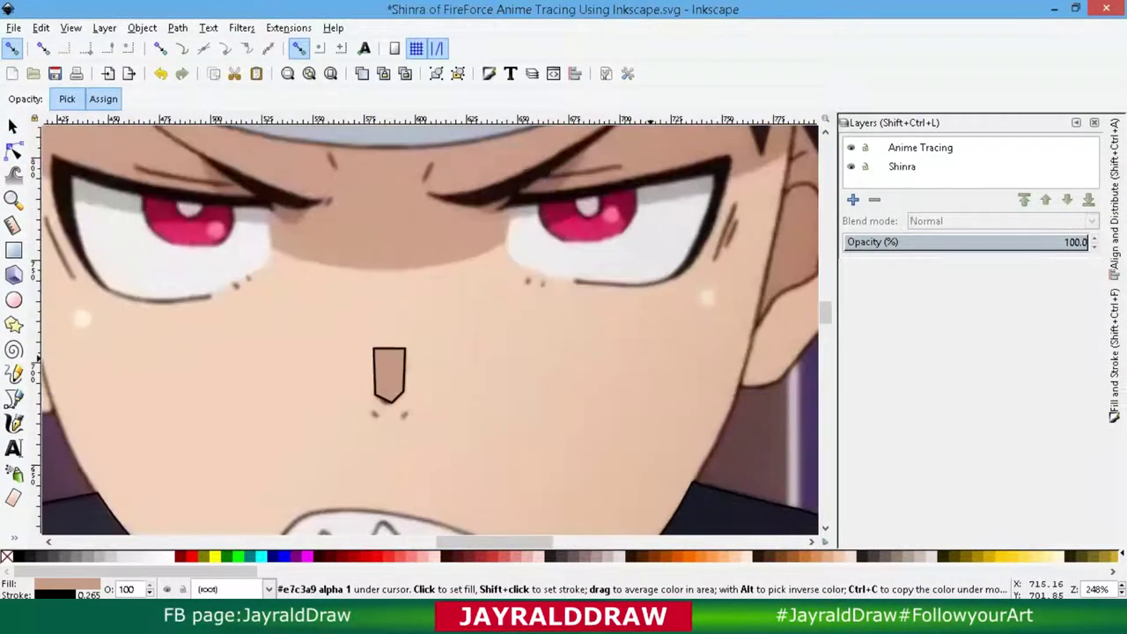
{"action": "key", "text": "b"}
{"action": "key", "text": "e"}
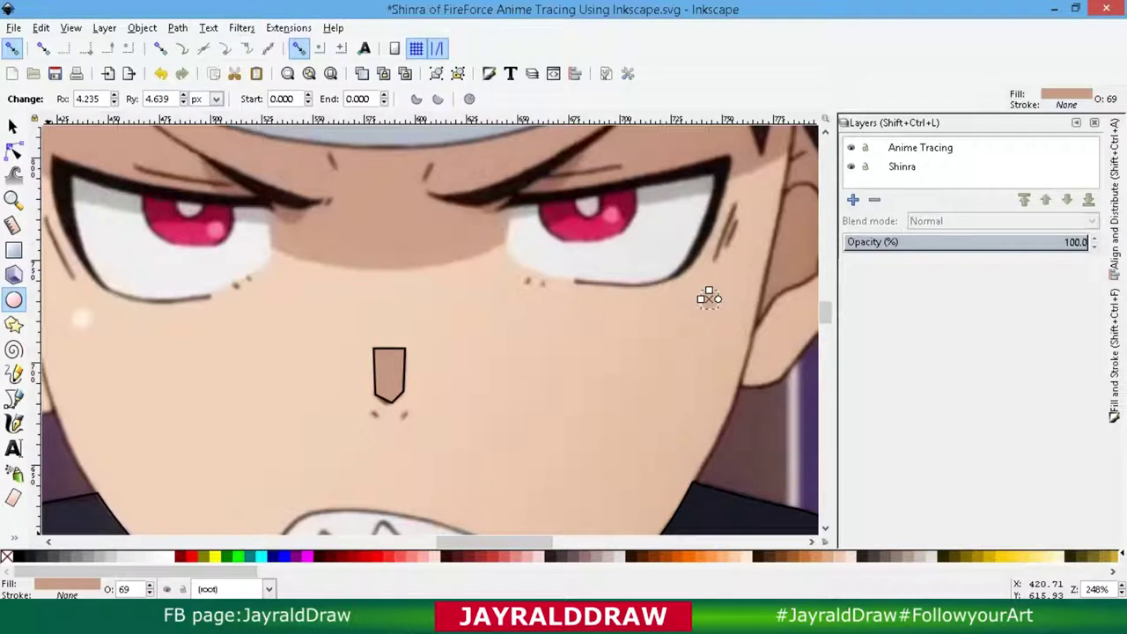
Move the small ellipse onto the left cheek and give it a lighter sampled blush colour.
{"action": "left_click", "coordinate": [12, 126]}
{"action": "mouse_move", "coordinate": [709, 299]}
{"action": "left_mouse_down"}
{"action": "mouse_move", "coordinate": [92, 341]}
{"action": "mouse_move", "coordinate": [82, 319]}
{"action": "left_mouse_up"}
{"action": "key", "text": "d"}
{"action": "left_click", "coordinate": [655, 304]}
{"action": "key", "text": "d"}
{"action": "right_click", "coordinate": [692, 300]}
{"action": "left_click", "coordinate": [696, 300]}
Resample the blush to pale #efd0b9 and zoom out to view the whole face.
{"action": "key", "text": "d"}
{"action": "left_click", "coordinate": [92, 341]}
{"action": "key", "text": "d"}
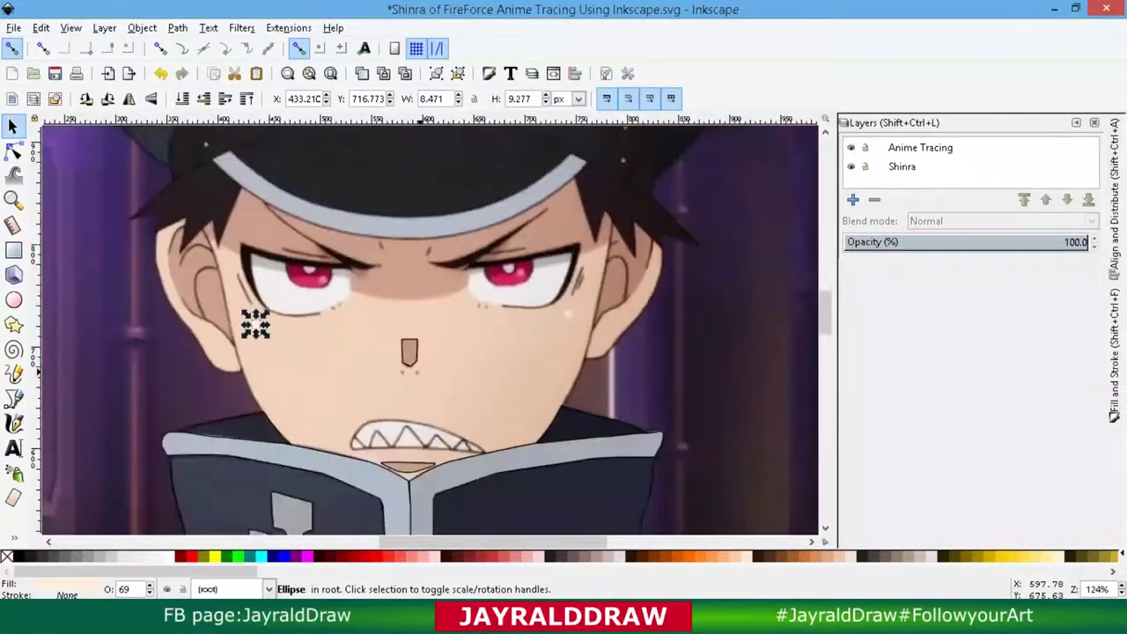
{"action": "key", "text": "minus"}
{"action": "key", "text": "minus"}
{"action": "key", "text": "minus"}
{"action": "left_click", "coordinate": [660, 335]}
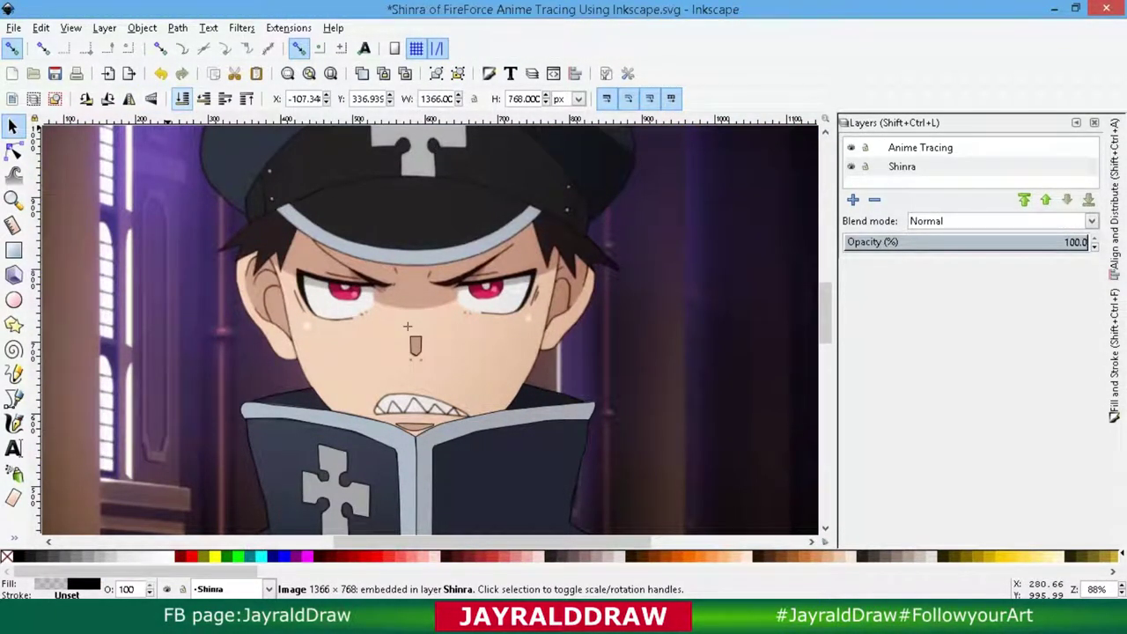
Zoom out, select every object in both layers, then clear the selection.
{"action": "key", "text": "minus"}
{"action": "key", "text": "minus"}
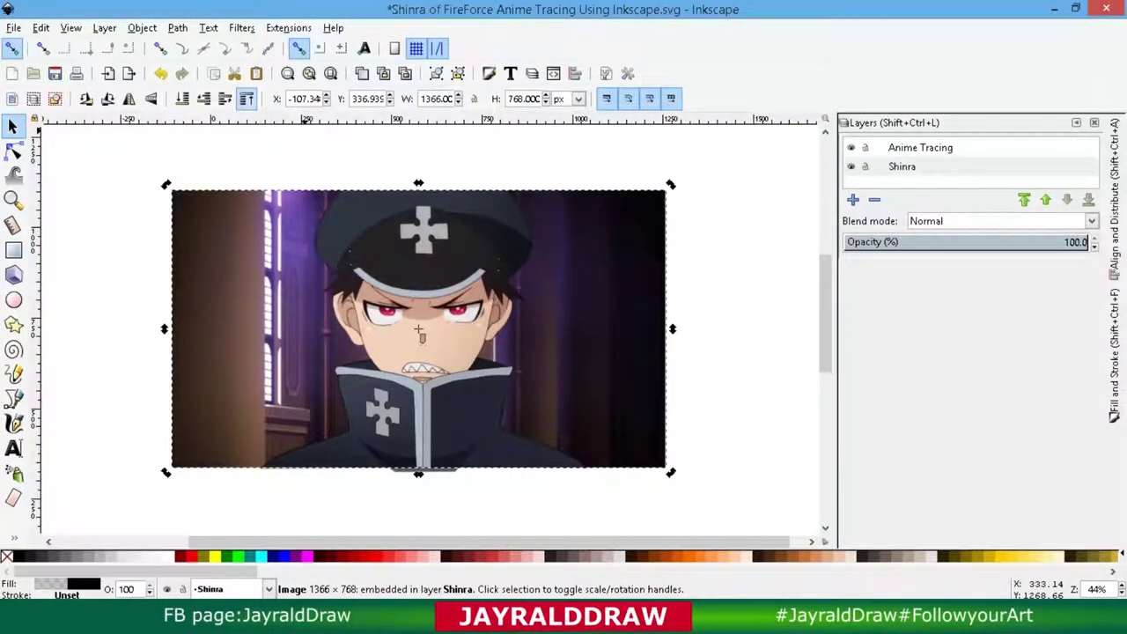
{"action": "key", "text": "alt+exclam"}
{"action": "left_click", "coordinate": [247, 98]}
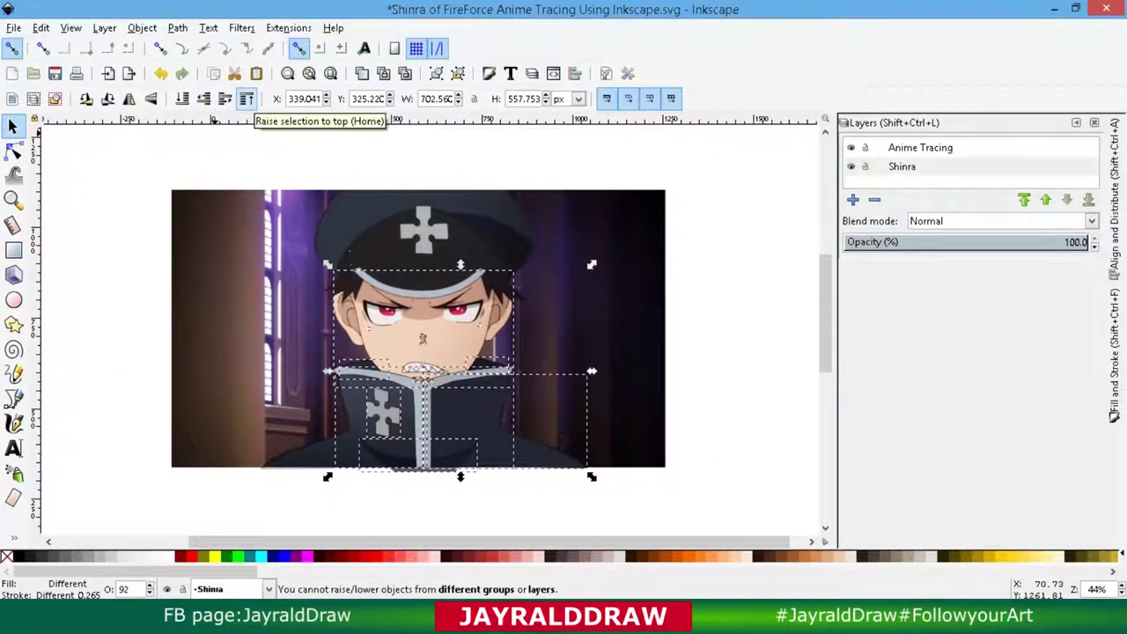
{"action": "left_click", "coordinate": [920, 147]}
{"action": "left_click", "coordinate": [541, 332]}
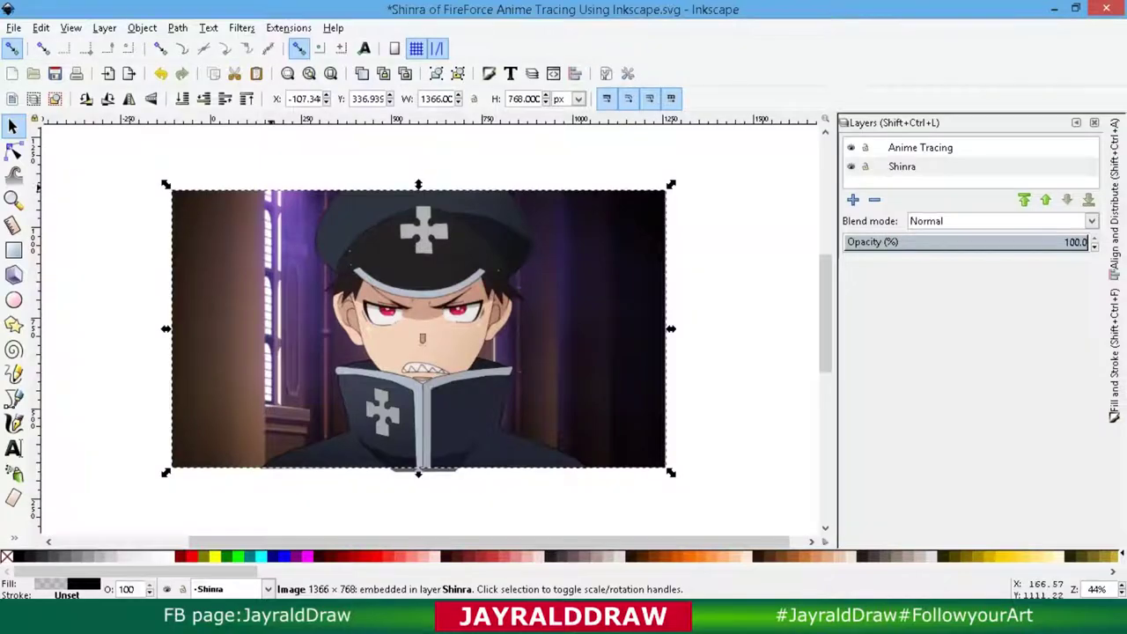
{"action": "key", "text": "Escape"}
{"action": "scroll", "coordinate": [419, 329], "scroll_direction": "left", "scroll_amount": 2}
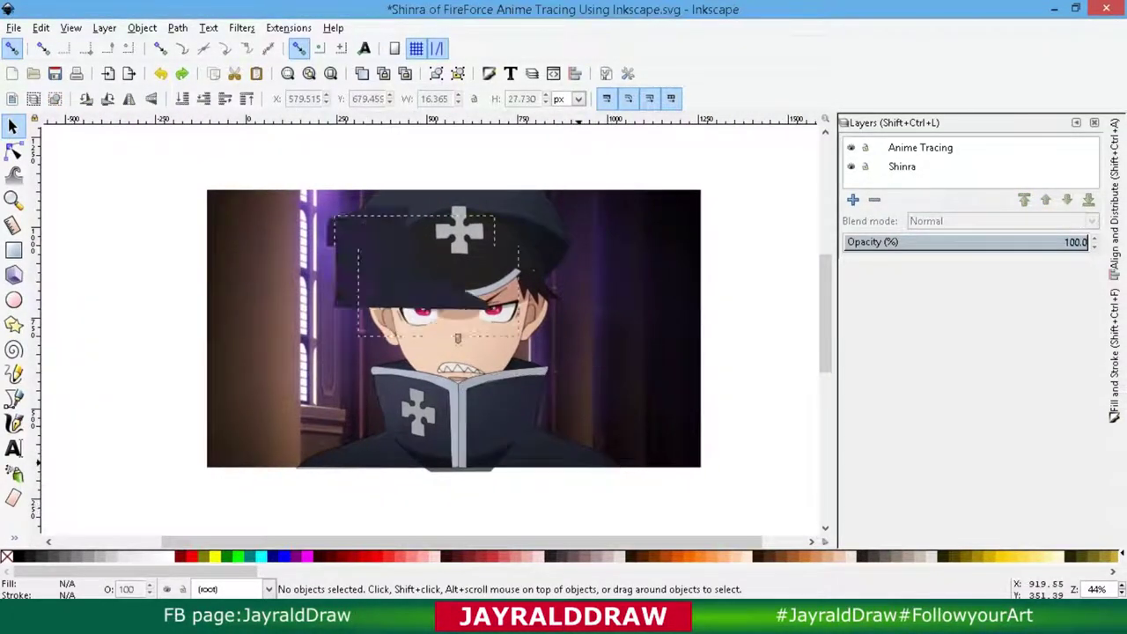
Reselect all objects and briefly shift the reference image, undoing the move.
{"action": "key", "text": "ctrl+alt+a"}
{"action": "left_click", "coordinate": [247, 99]}
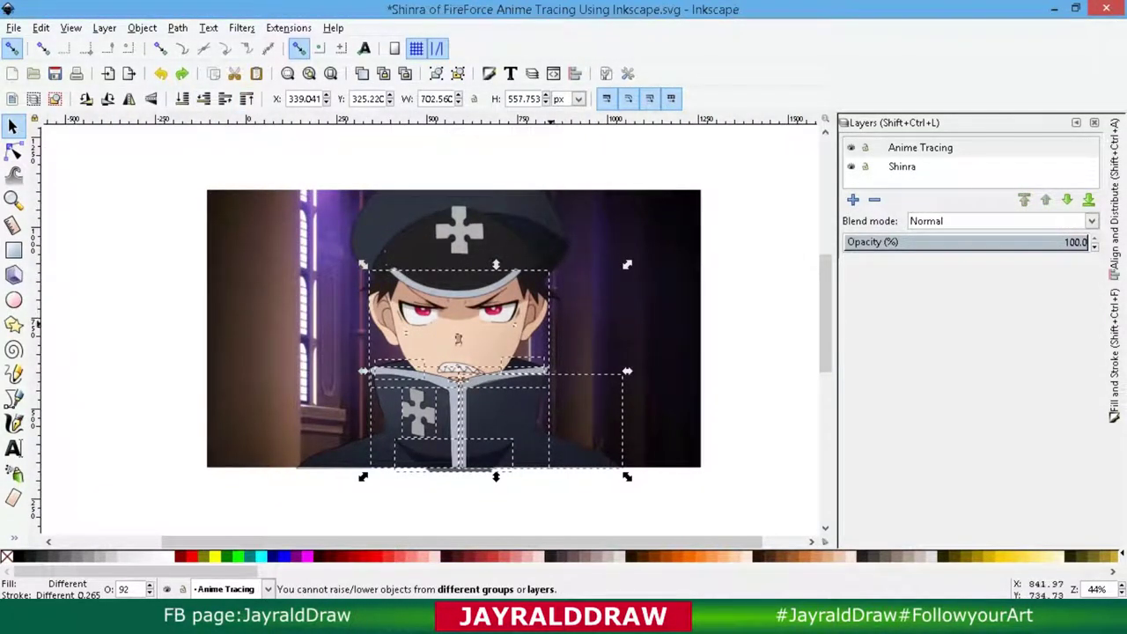
{"action": "left_click", "coordinate": [555, 326]}
{"action": "left_click_drag", "start_coordinate": [555, 325], "coordinate": [388, 255]}
{"action": "key", "text": "ctrl+z"}
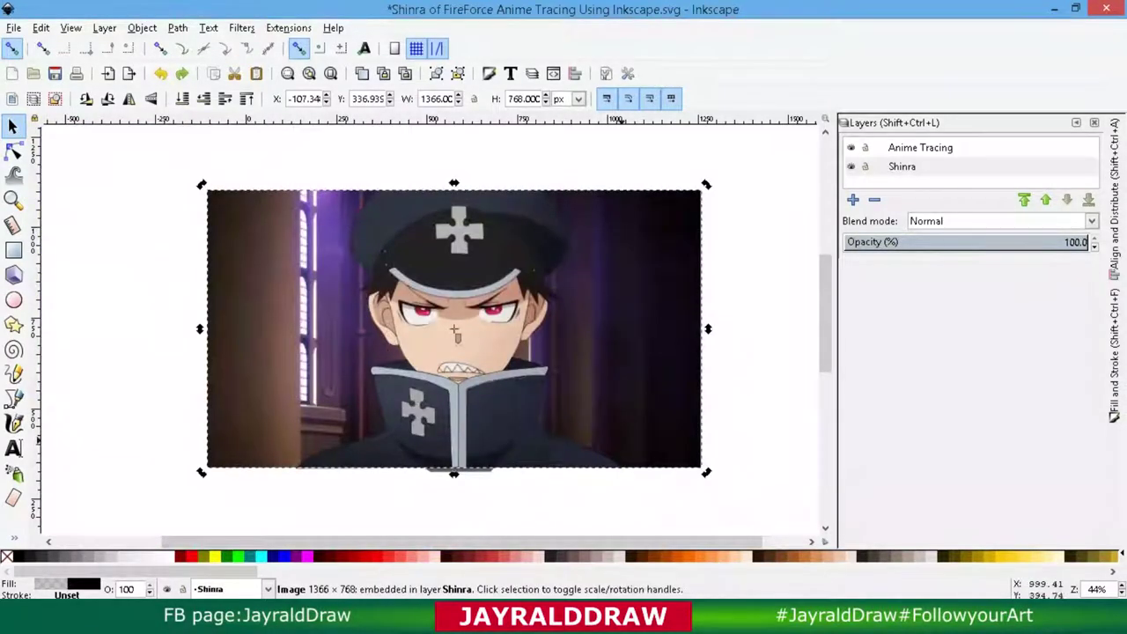
{"action": "key", "text": "Escape"}
{"action": "left_click", "coordinate": [458, 337]}
{"action": "key", "text": "Escape"}
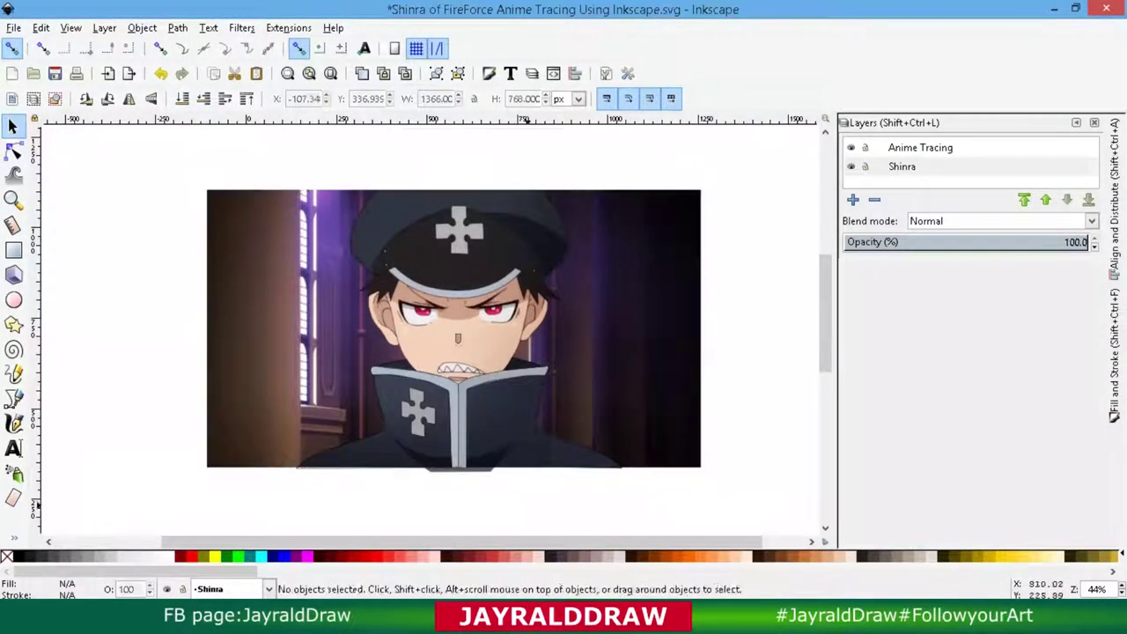
Narrow the selection down to the four skin-tone face shapes.
{"action": "key", "text": "ctrl+alt+a"}
{"action": "key", "text": "Page_Up"}
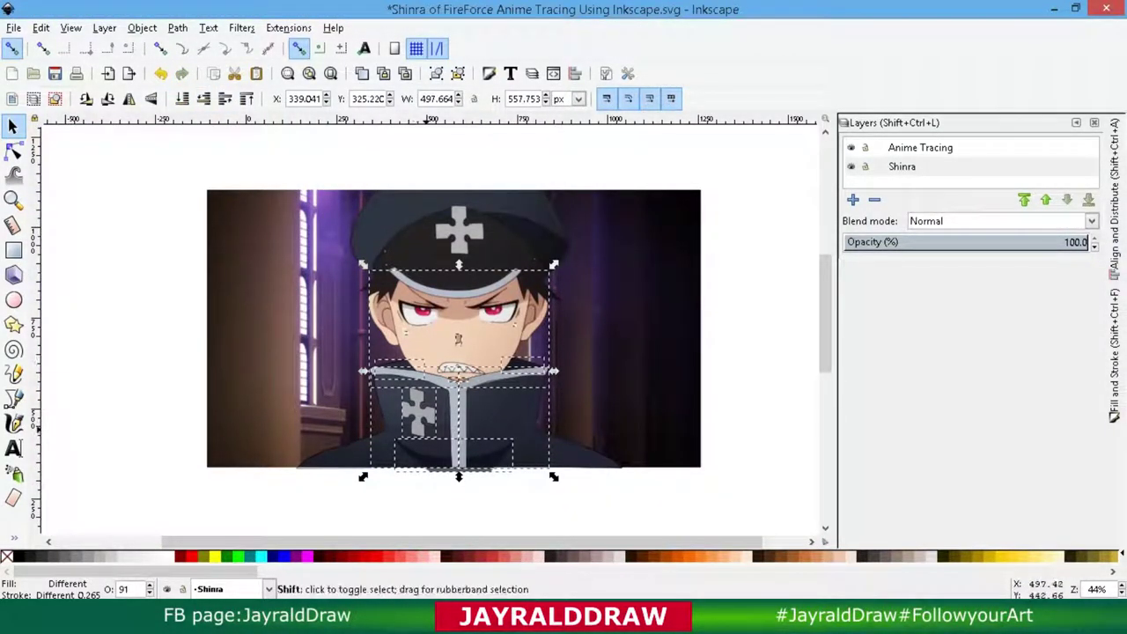
{"action": "left_click", "coordinate": [444, 442], "text": "shift"}
{"action": "left_click", "coordinate": [474, 445], "text": "shift"}
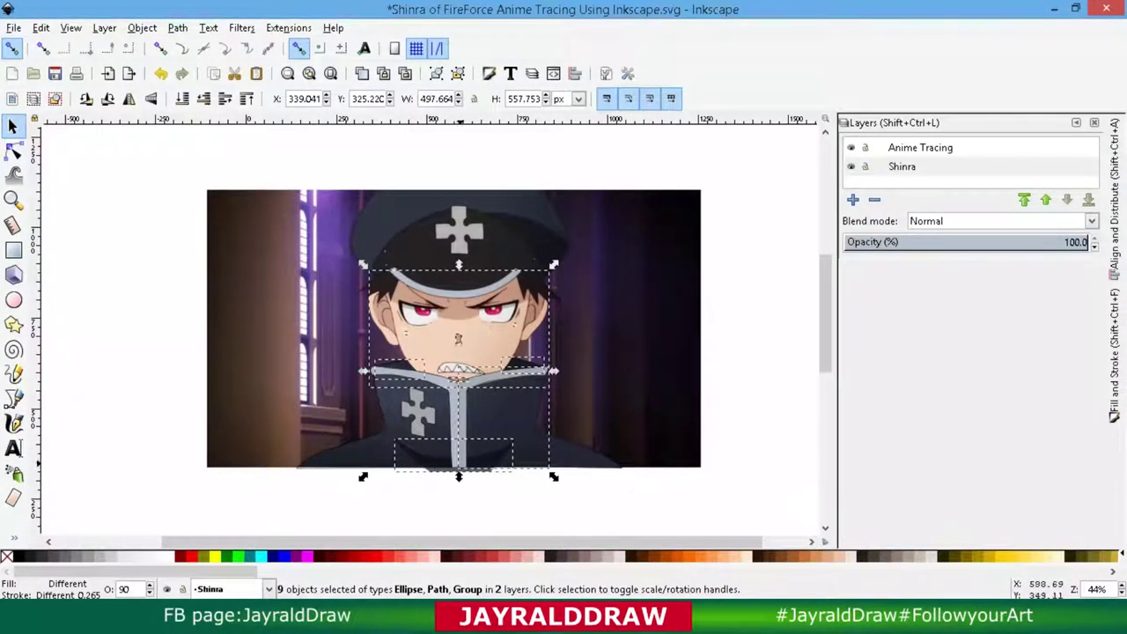
{"action": "left_click", "coordinate": [454, 451], "text": "shift"}
{"action": "left_click", "coordinate": [458, 392], "text": "shift"}
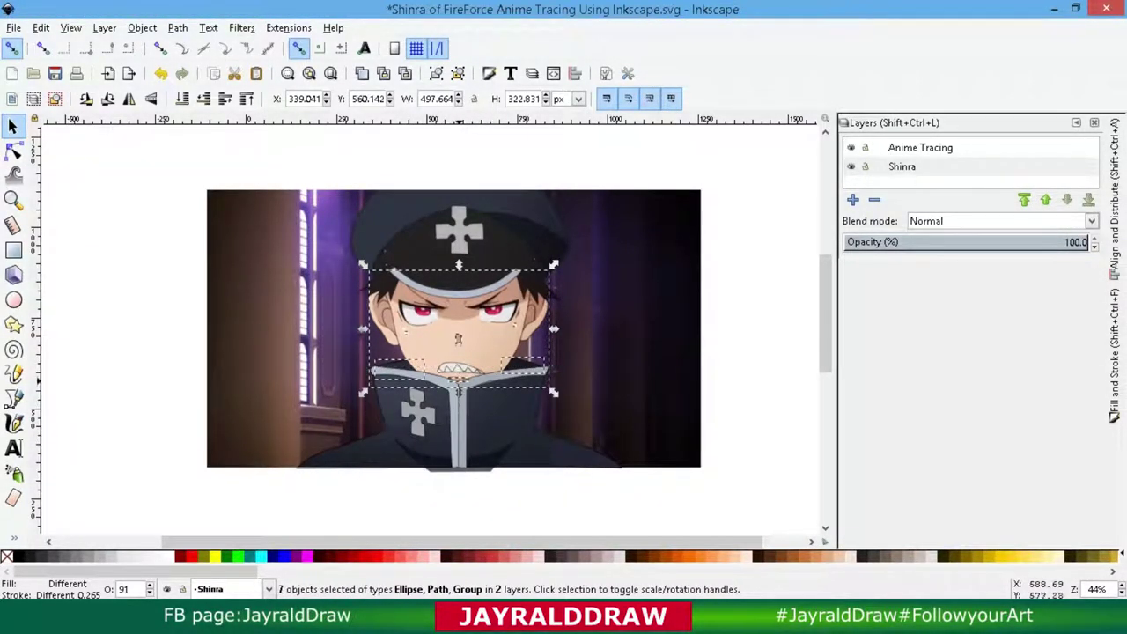
Group the four face shapes and send the group to the bottom.
{"action": "left_click", "coordinate": [536, 363], "text": "shift"}
{"action": "left_click", "coordinate": [225, 99]}
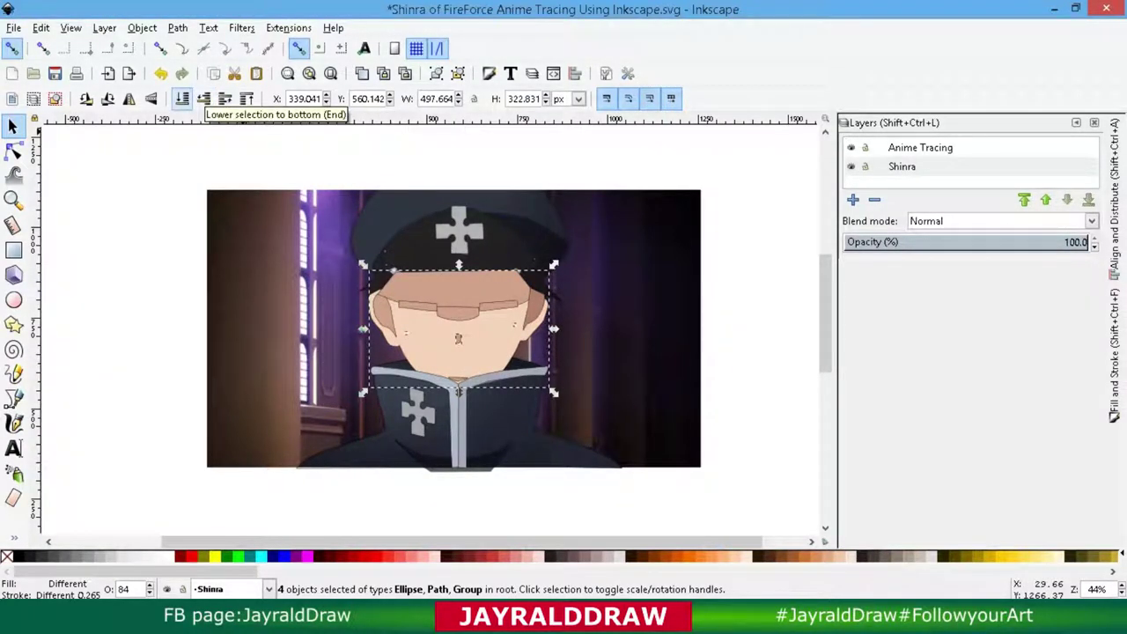
{"action": "key", "text": "Tab"}
{"action": "key", "text": "Tab"}
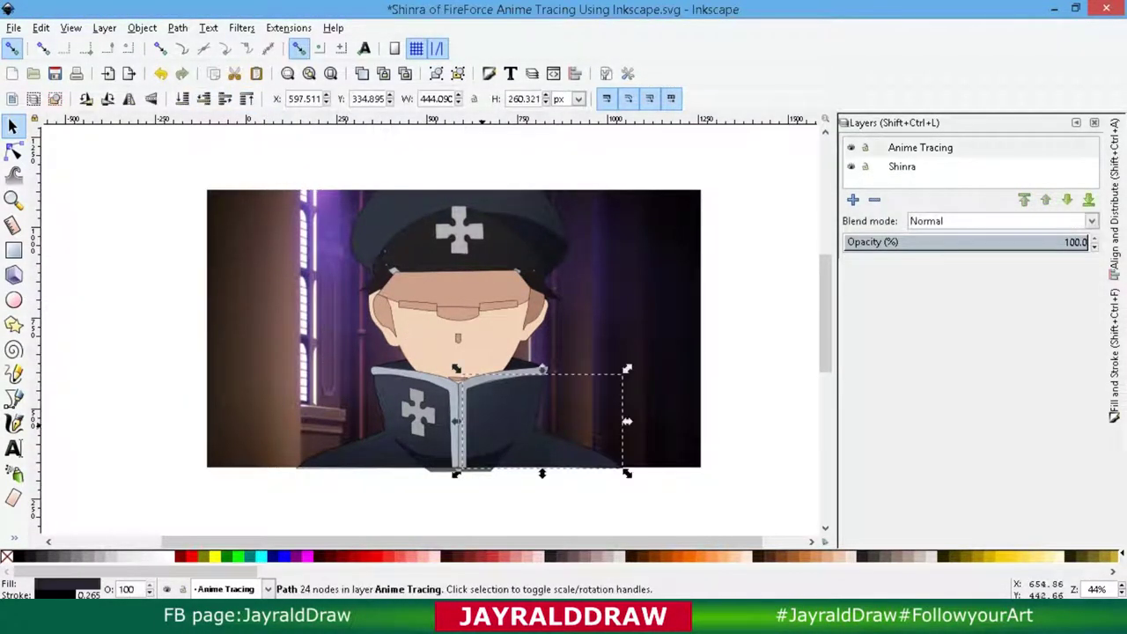
{"action": "key", "text": "Escape"}
{"action": "key", "text": "Tab"}
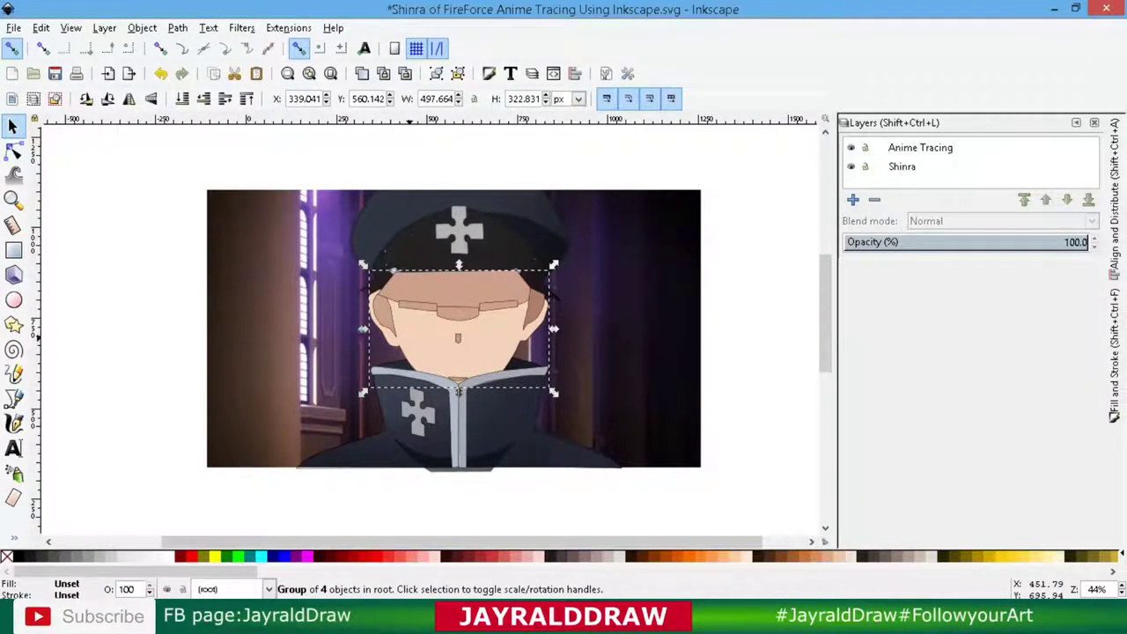
{"action": "key", "text": "End"}
Select the cheek blush mark and scroll around to inspect the face.
{"action": "left_click", "coordinate": [405, 332]}
{"action": "scroll", "coordinate": [414, 332], "scroll_direction": "up", "scroll_amount": 4, "text": "ctrl"}
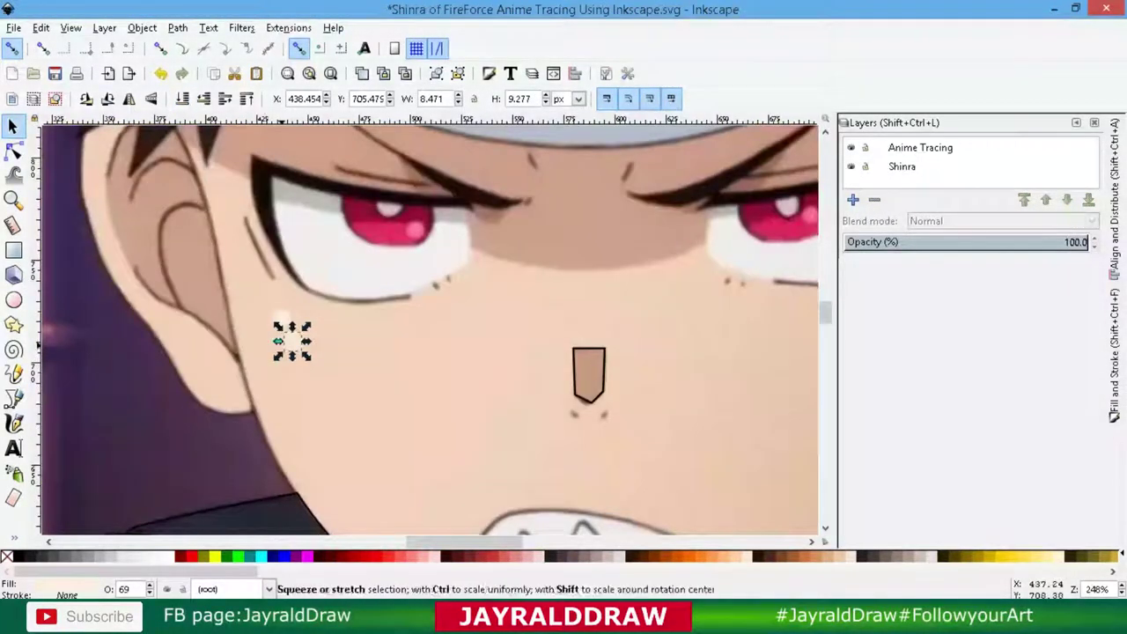
{"action": "scroll", "coordinate": [440, 352], "scroll_direction": "right", "scroll_amount": 5}
{"action": "scroll", "coordinate": [134, 321], "scroll_direction": "down", "scroll_amount": 2, "text": "ctrl"}
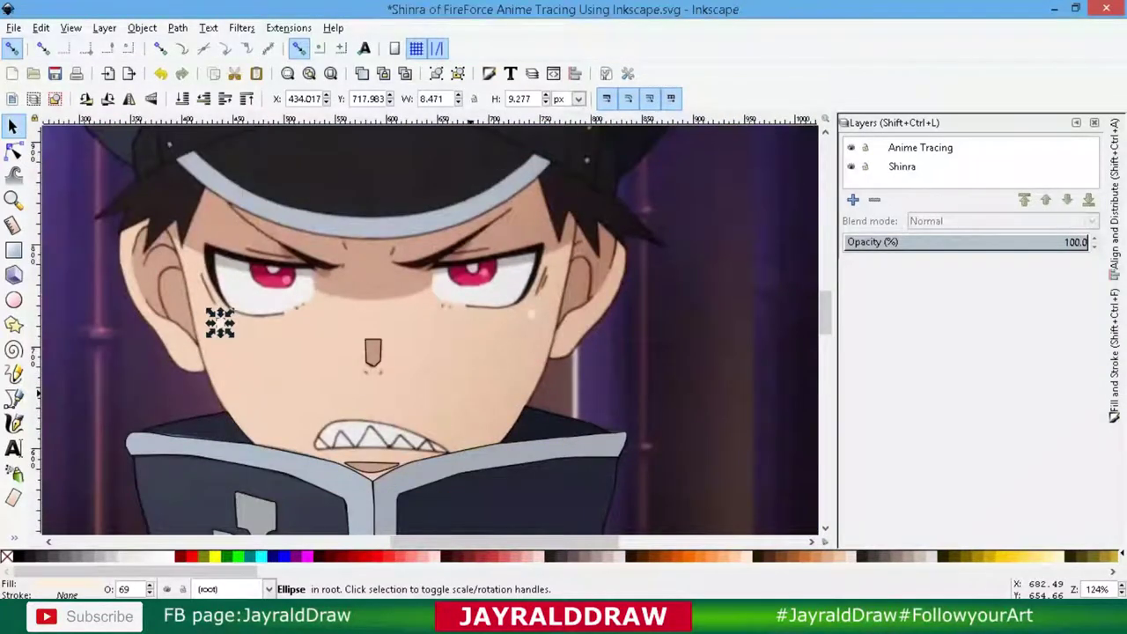
{"action": "scroll", "coordinate": [282, 319], "scroll_direction": "up", "scroll_amount": 3}
{"action": "key", "text": "Escape"}
Make the Shinra photo layer semi-transparent and toggle its visibility to compare the tracing.
{"action": "left_click_drag", "start_coordinate": [934, 242], "coordinate": [990, 241]}
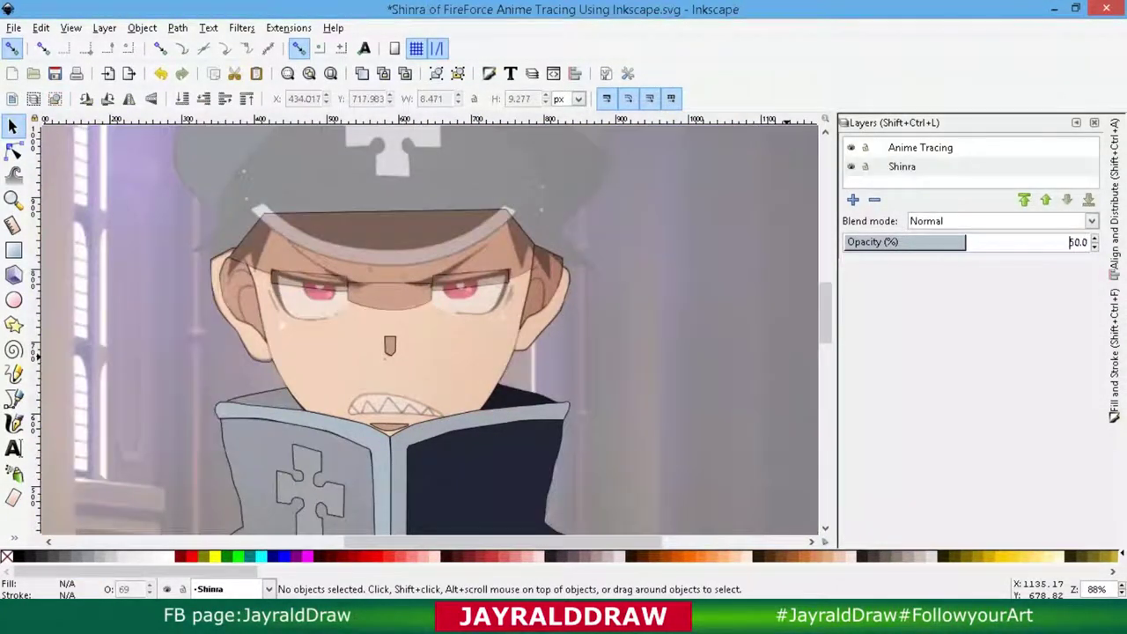
{"action": "left_click", "coordinate": [13, 398]}
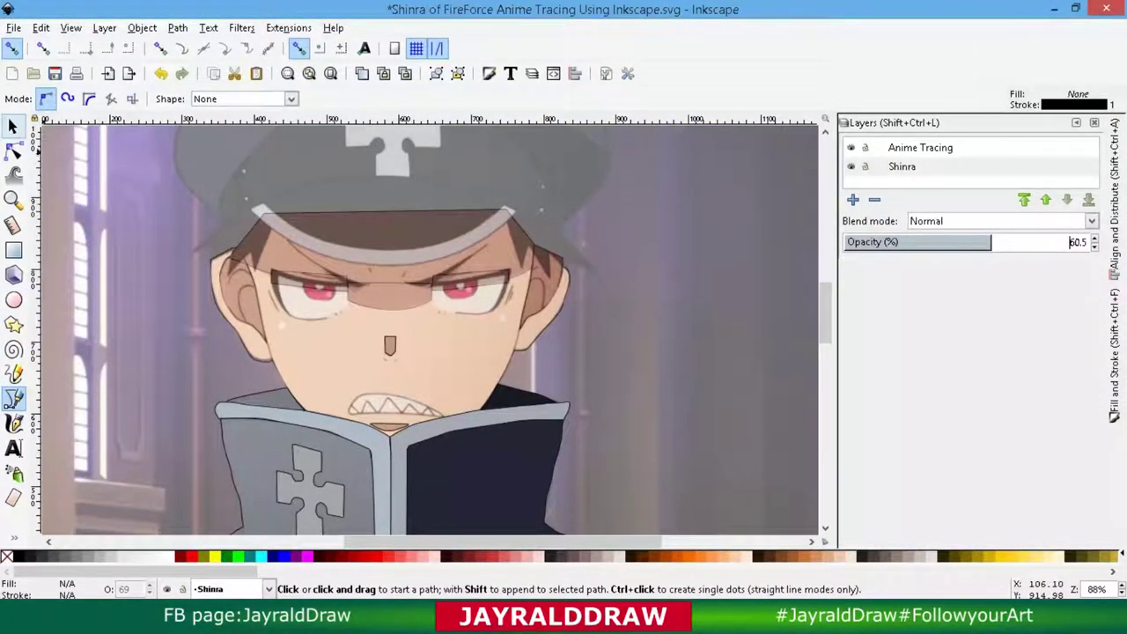
{"action": "left_click", "coordinate": [14, 126]}
{"action": "left_click", "coordinate": [382, 327]}
{"action": "left_click", "coordinate": [920, 147]}
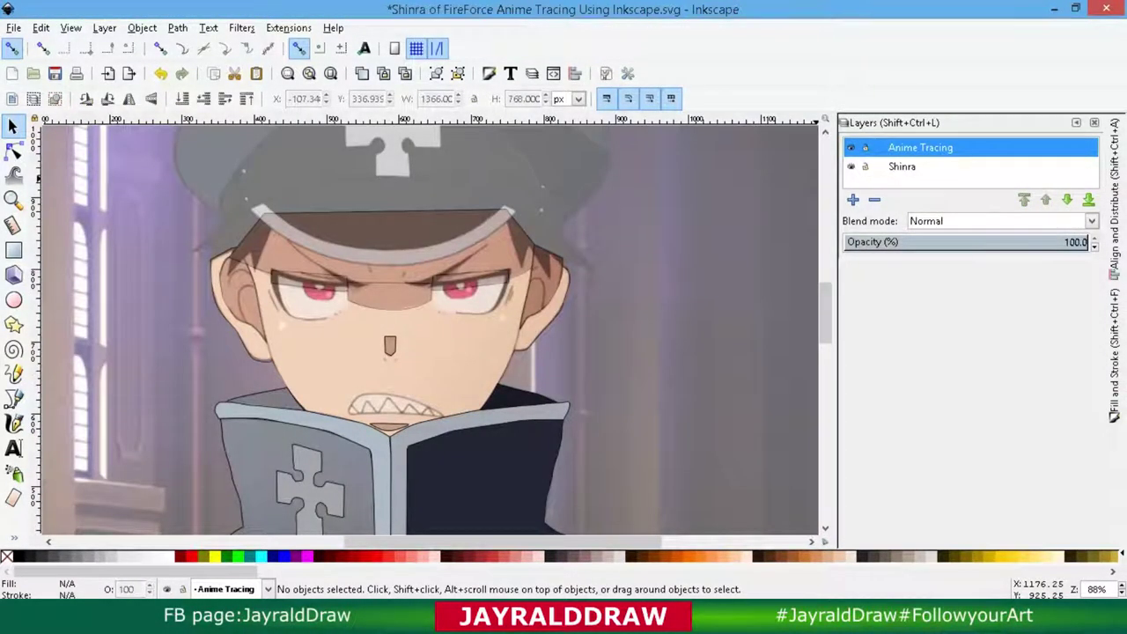
{"action": "left_click", "coordinate": [850, 166]}
{"action": "left_click", "coordinate": [352, 247]}
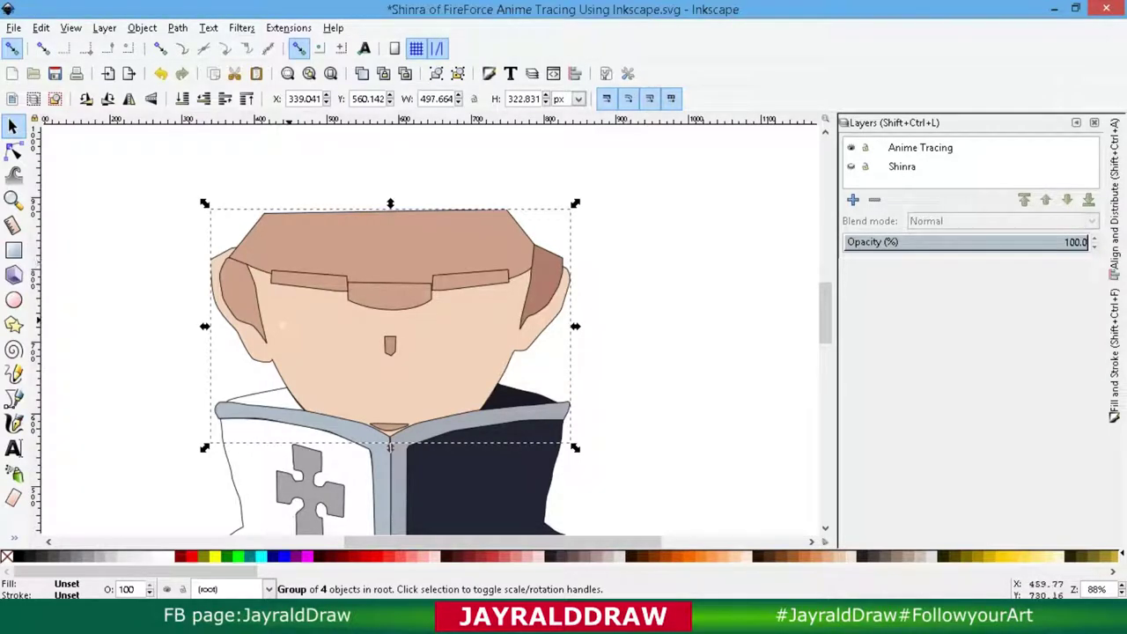
{"action": "left_click", "coordinate": [850, 167]}
{"action": "left_click", "coordinate": [382, 327]}
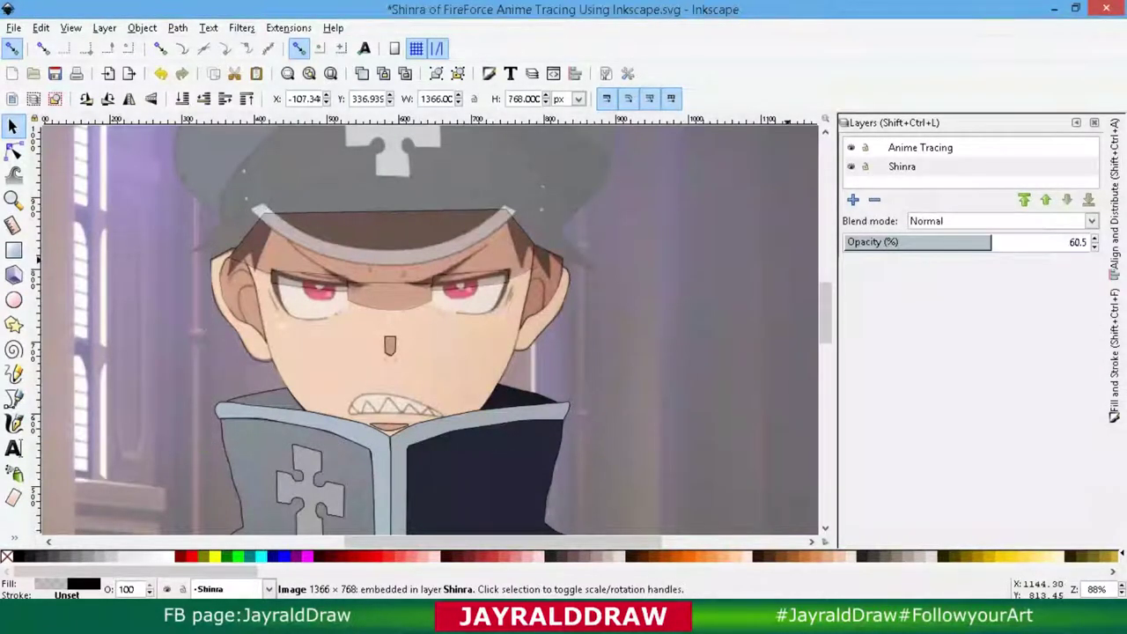
Set the Shinra photo layer back to 100% opacity.
{"action": "mouse_move", "coordinate": [1091, 241]}
{"action": "left_mouse_down"}
{"action": "mouse_move", "coordinate": [1063, 242]}
{"action": "mouse_move", "coordinate": [1092, 241]}
{"action": "left_mouse_up"}
{"action": "left_click", "coordinate": [13, 399]}
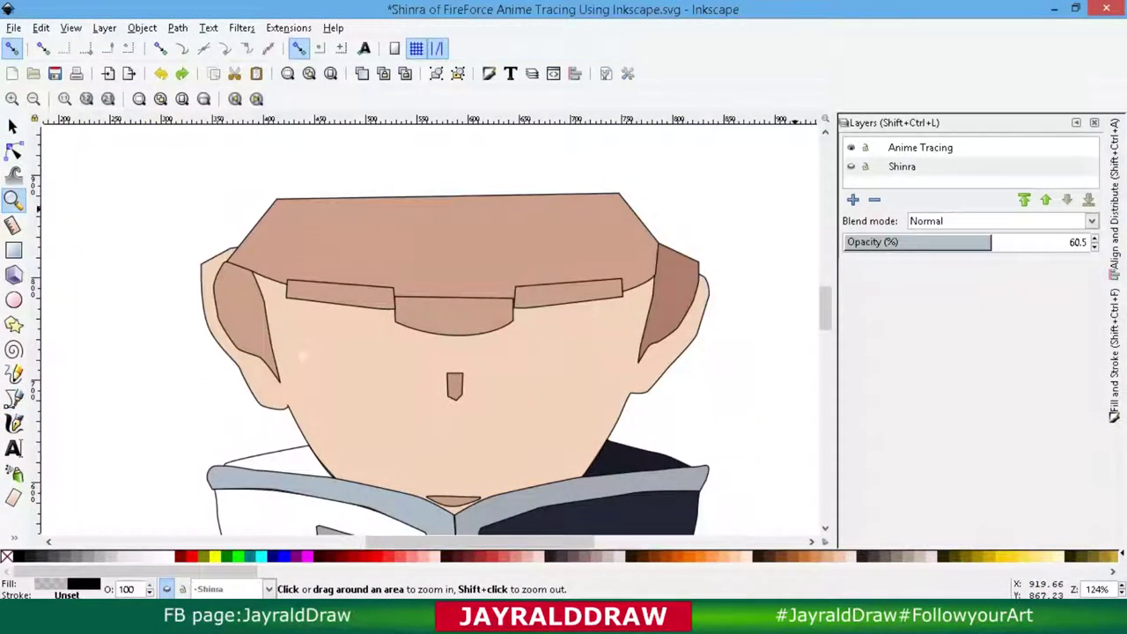
{"action": "left_click", "coordinate": [1038, 241]}
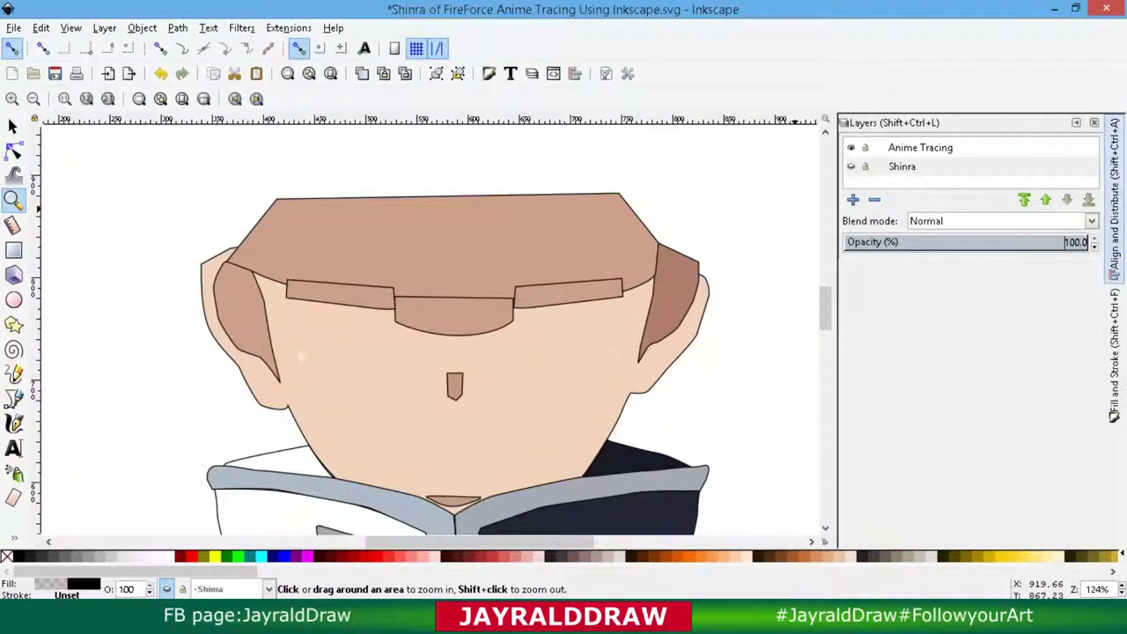
{"action": "key", "text": "s"}
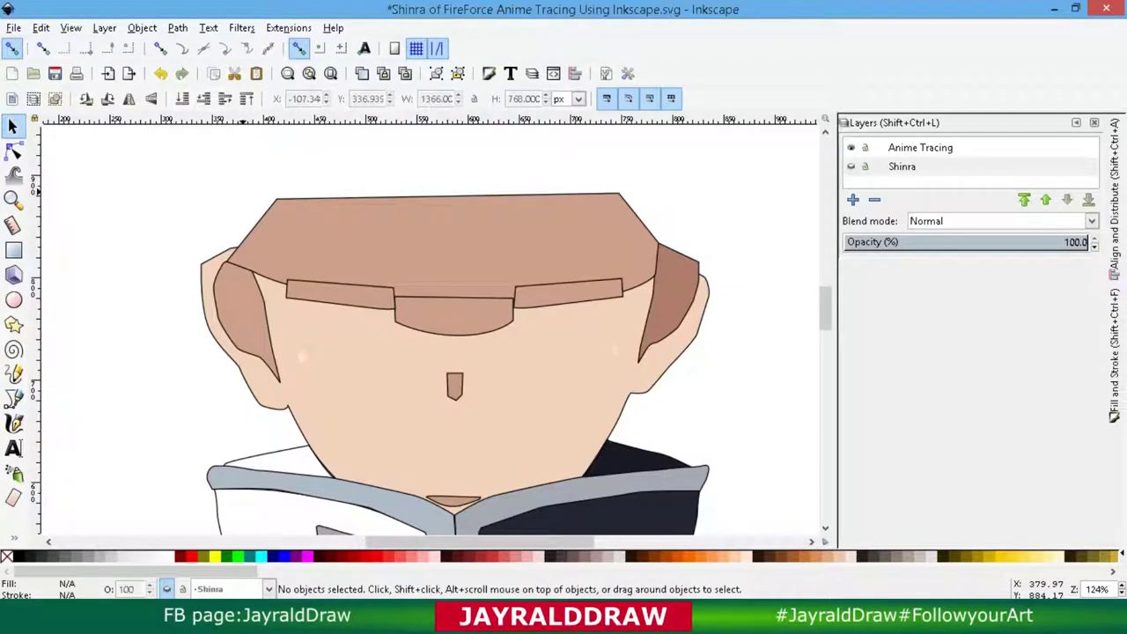
Zoom to fit the photo, then zoom in on the cap brim.
{"action": "key", "text": "5"}
{"action": "key", "text": "ctrl+z"}
{"action": "key", "text": "ctrl+z"}
{"action": "key", "text": "ctrl+z"}
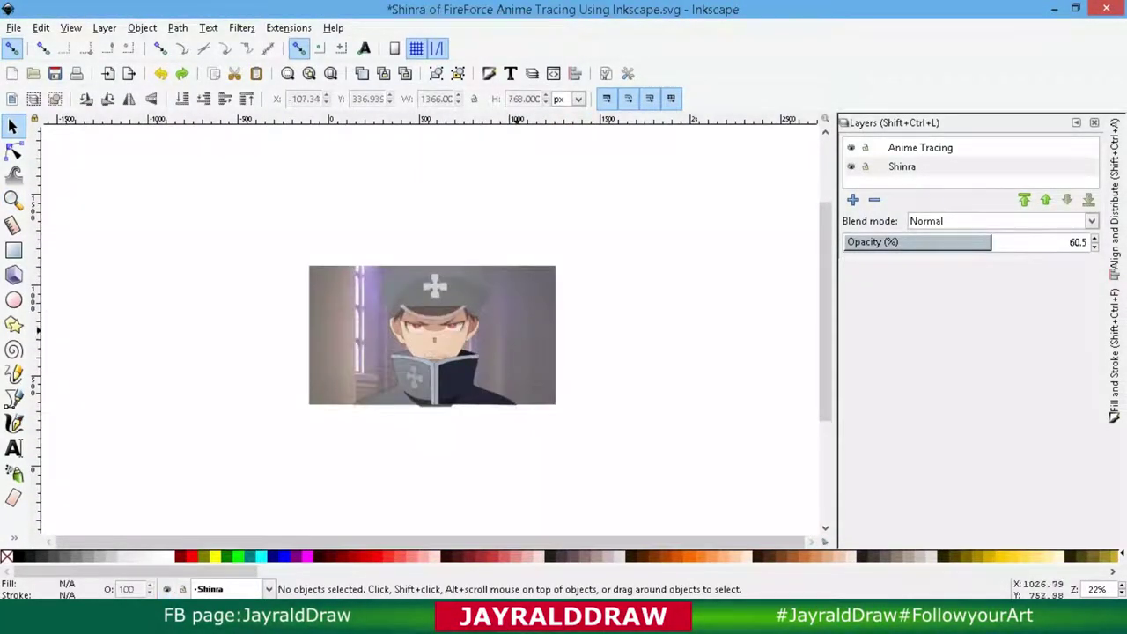
{"action": "key", "text": "ctrl+shift+z"}
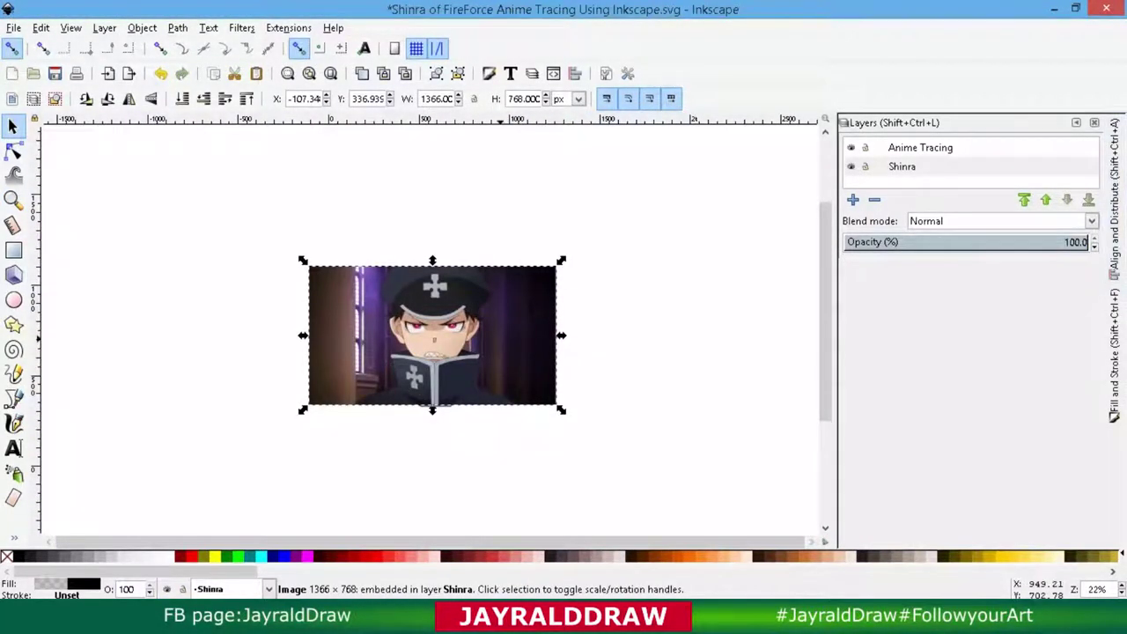
{"action": "key", "text": "3"}
{"action": "key", "text": "plus"}
{"action": "key", "text": "plus"}
{"action": "key", "text": "plus"}
Draw a line across the brim and bend it to follow the brim curve.
{"action": "key", "text": "b"}
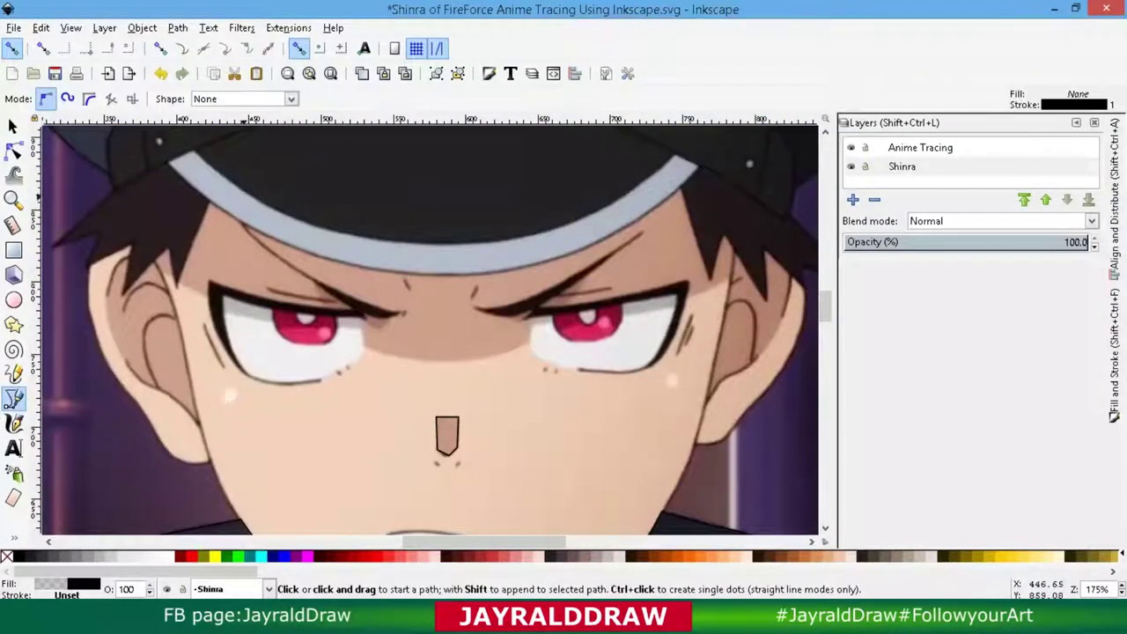
{"action": "scroll", "coordinate": [431, 328], "scroll_direction": "up", "scroll_amount": 2}
{"action": "left_click", "coordinate": [192, 215]}
{"action": "left_click", "coordinate": [674, 219]}
{"action": "key", "text": "Return"}
{"action": "key", "text": "n"}
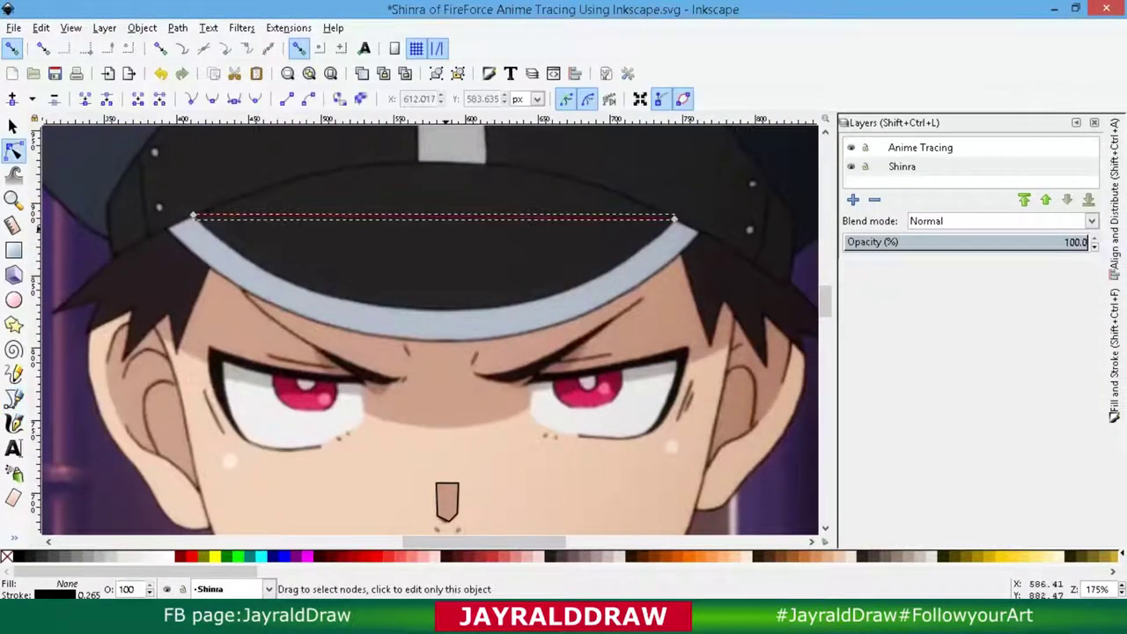
{"action": "mouse_move", "coordinate": [290, 217]}
{"action": "left_mouse_down"}
{"action": "mouse_move", "coordinate": [277, 263]}
{"action": "mouse_move", "coordinate": [294, 265]}
{"action": "left_mouse_up"}
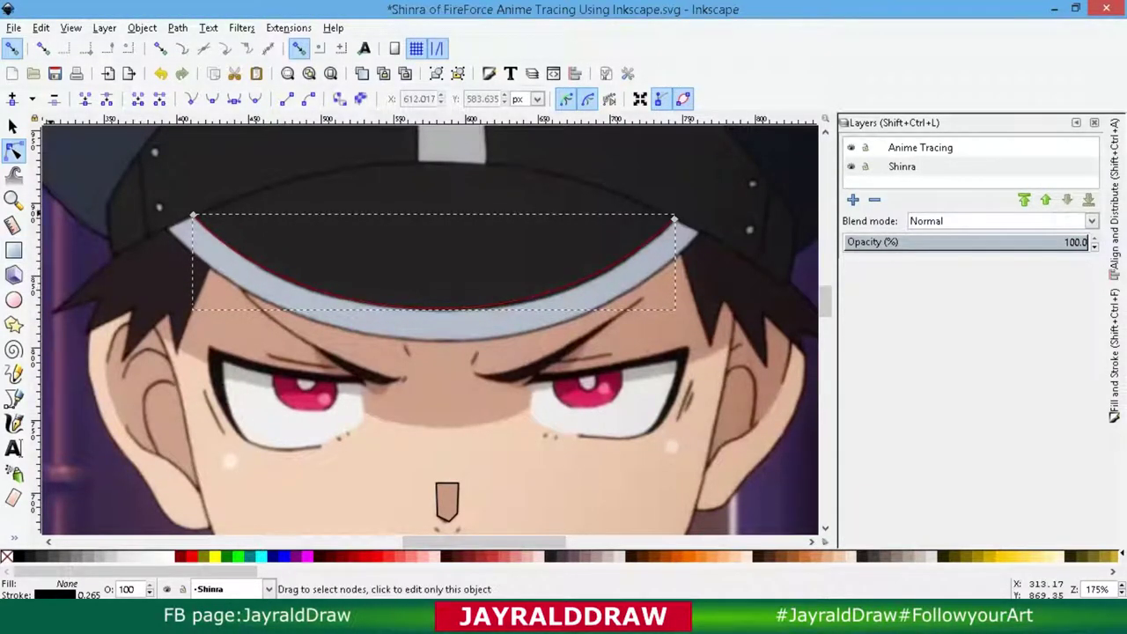
Draw a second line between the brim ends and bend it down along the brim.
{"action": "key", "text": "b"}
{"action": "left_click", "coordinate": [167, 230]}
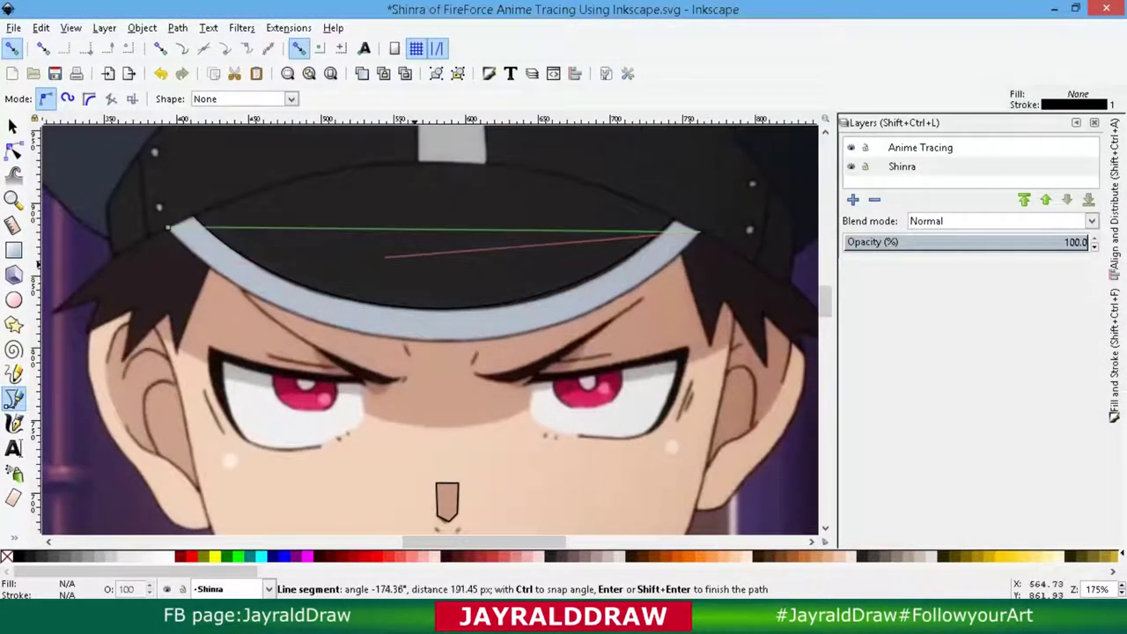
{"action": "left_click", "coordinate": [702, 232]}
{"action": "key", "text": "Return"}
{"action": "key", "text": "n"}
{"action": "mouse_move", "coordinate": [429, 231]}
{"action": "left_mouse_down"}
{"action": "mouse_move", "coordinate": [499, 328]}
{"action": "mouse_move", "coordinate": [649, 363]}
{"action": "left_mouse_up"}
Draw a path linking the brim's left end, top-left point, and right end.
{"action": "key", "text": "b"}
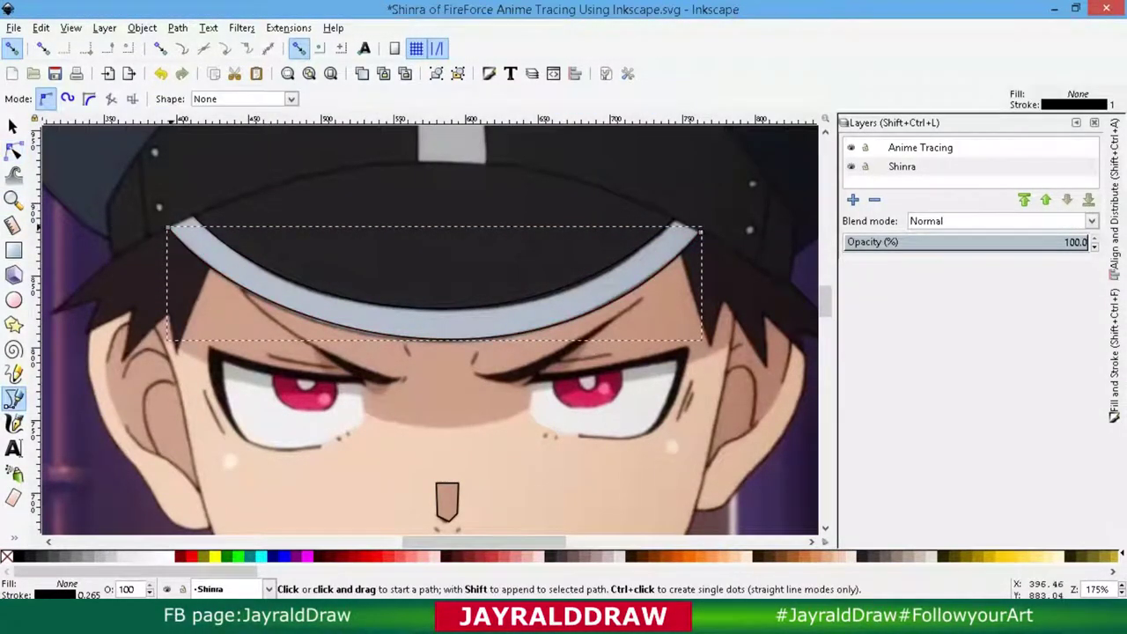
{"action": "left_click", "coordinate": [173, 231]}
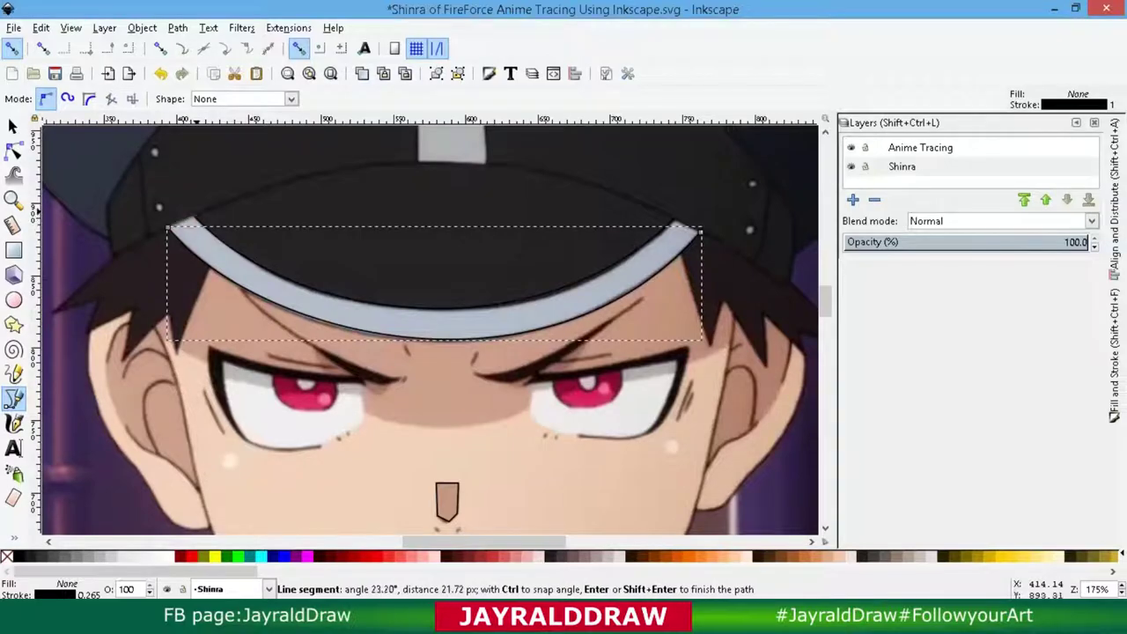
{"action": "left_click", "coordinate": [192, 214]}
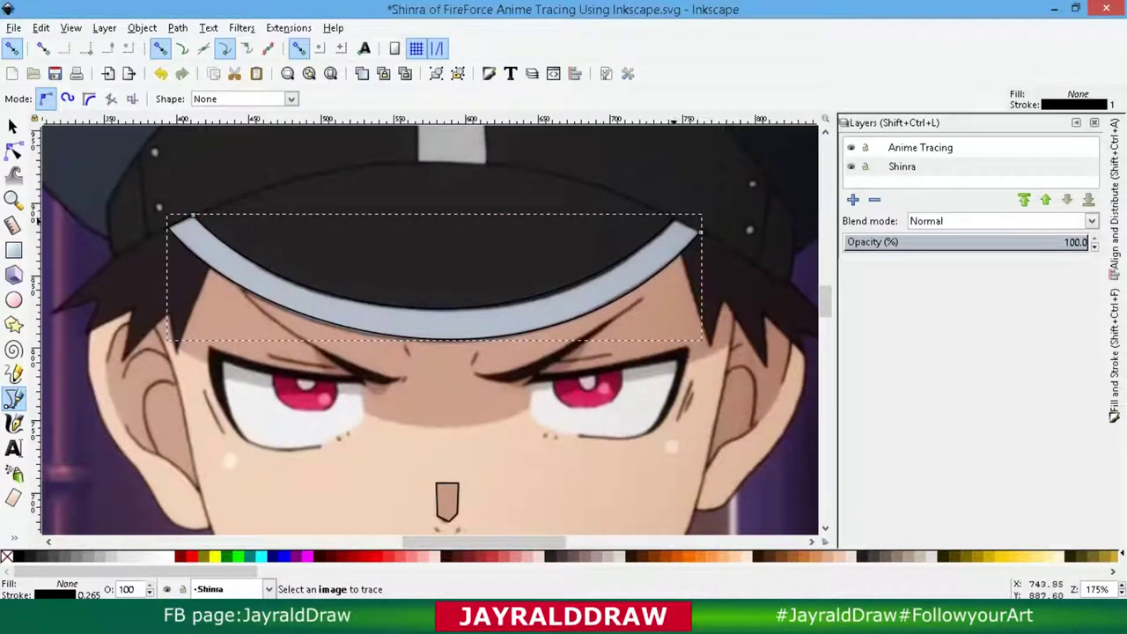
{"action": "left_click", "coordinate": [675, 217]}
{"action": "double_click", "coordinate": [697, 232]}
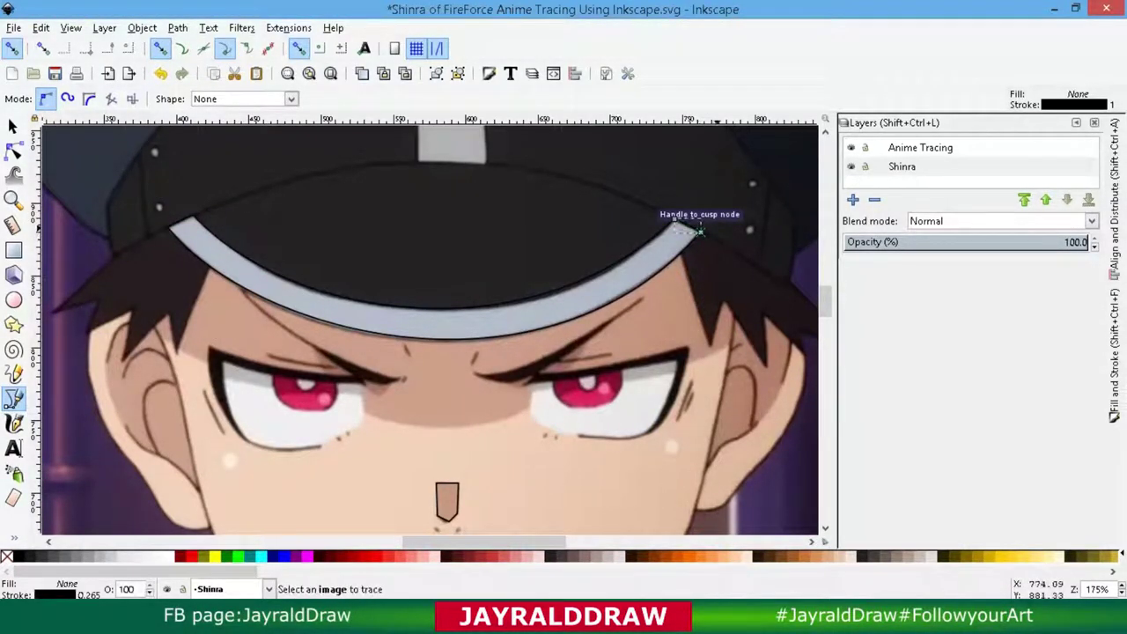
Select the brim path, then undo an accidental move of a hidden path.
{"action": "left_click", "coordinate": [12, 126]}
{"action": "left_click", "coordinate": [254, 294]}
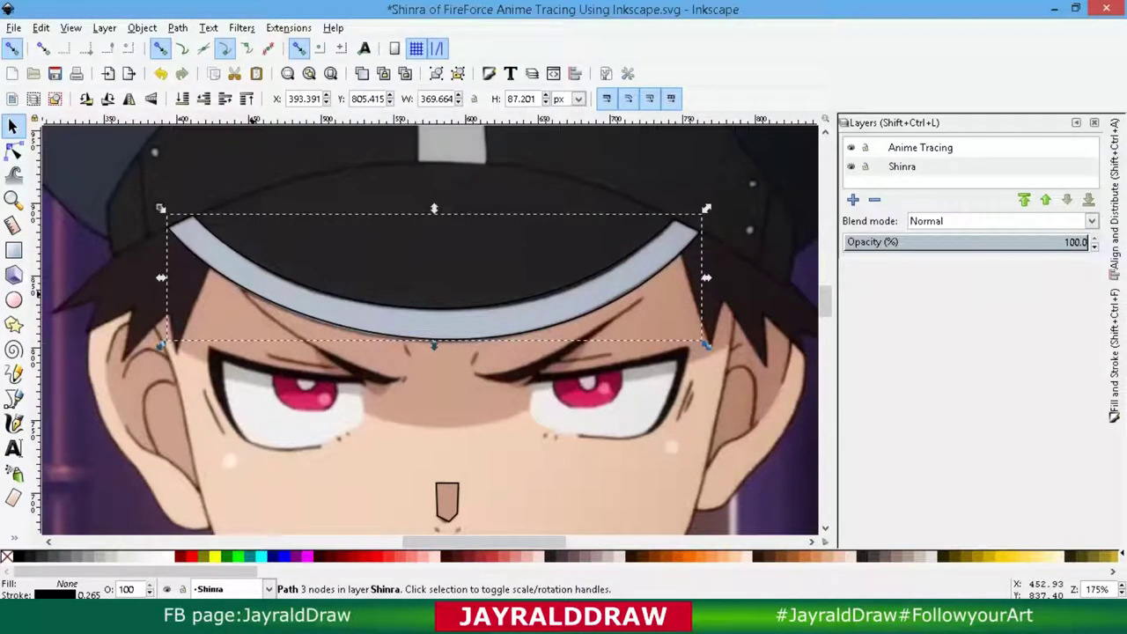
{"action": "key", "text": "p"}
{"action": "key", "text": "d"}
{"action": "key", "text": "s"}
{"action": "key", "text": "Escape"}
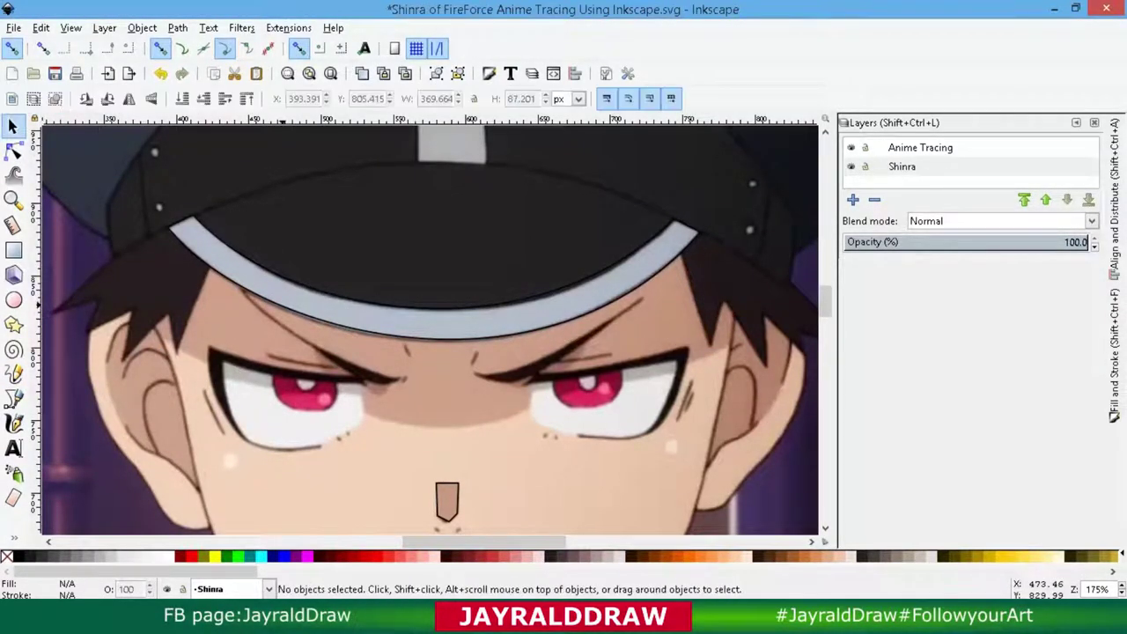
{"action": "left_click_drag", "start_coordinate": [287, 302], "coordinate": [264, 352]}
{"action": "key", "text": "Escape"}
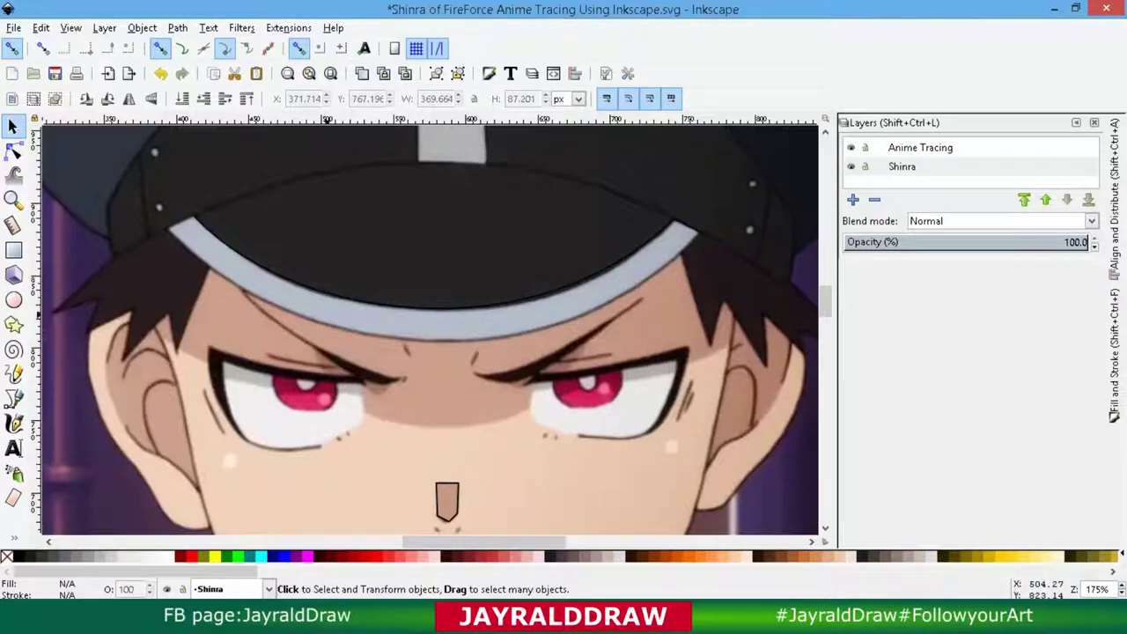
{"action": "key", "text": "ctrl+z"}
Extend the band path from the brim's right end and pull its middle onto the lower brim edge.
{"action": "left_click", "coordinate": [14, 151]}
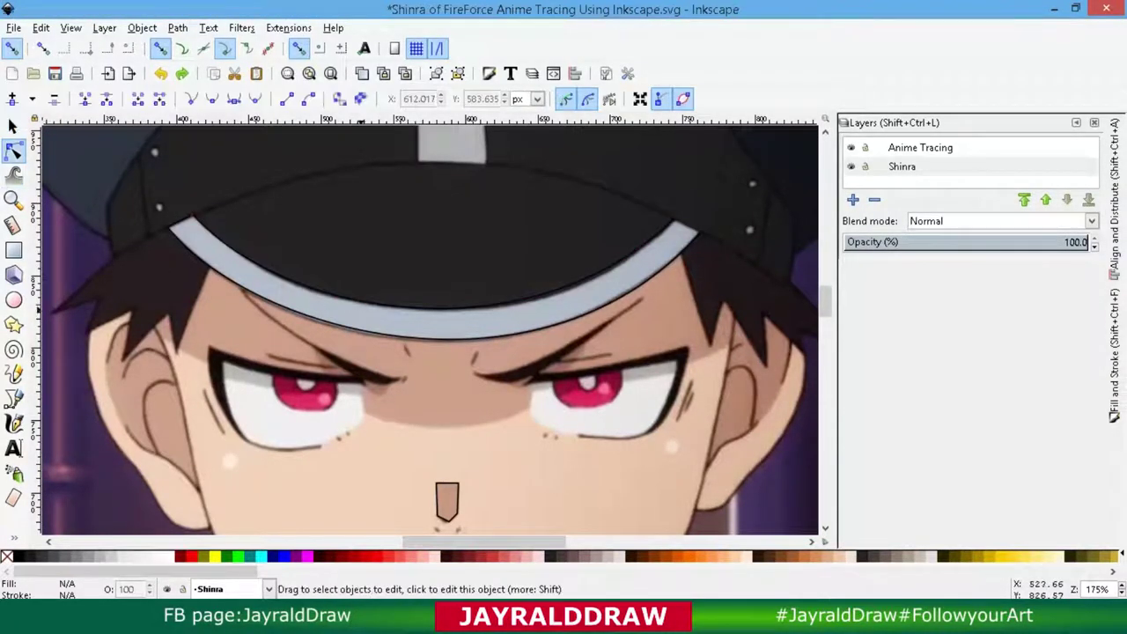
{"action": "left_click", "coordinate": [181, 230]}
{"action": "left_click", "coordinate": [13, 399]}
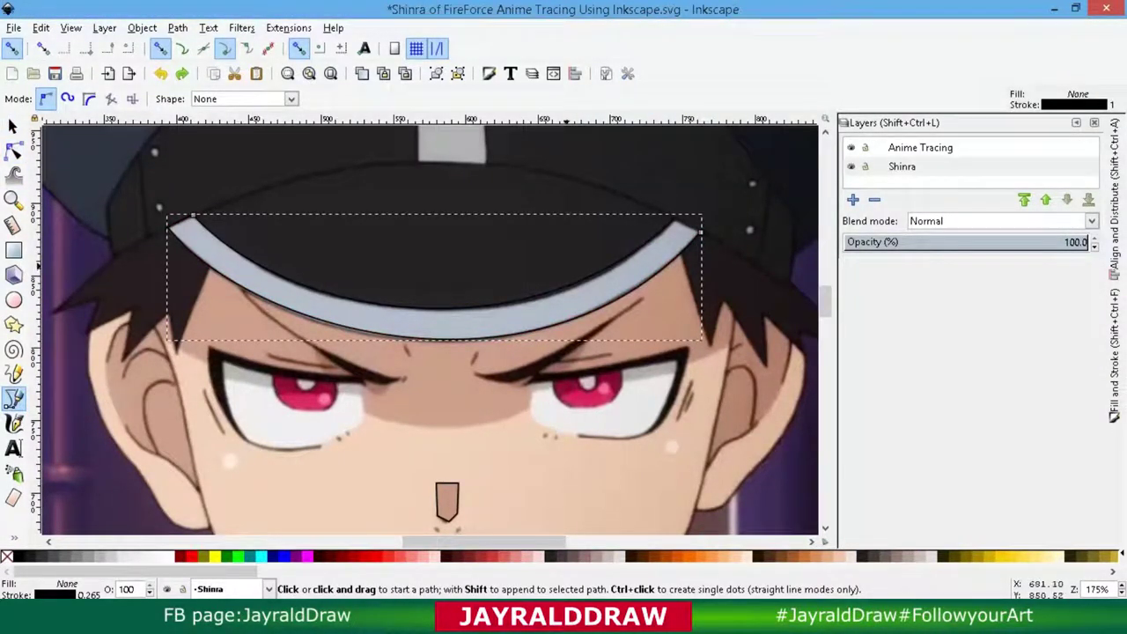
{"action": "left_click", "coordinate": [677, 224]}
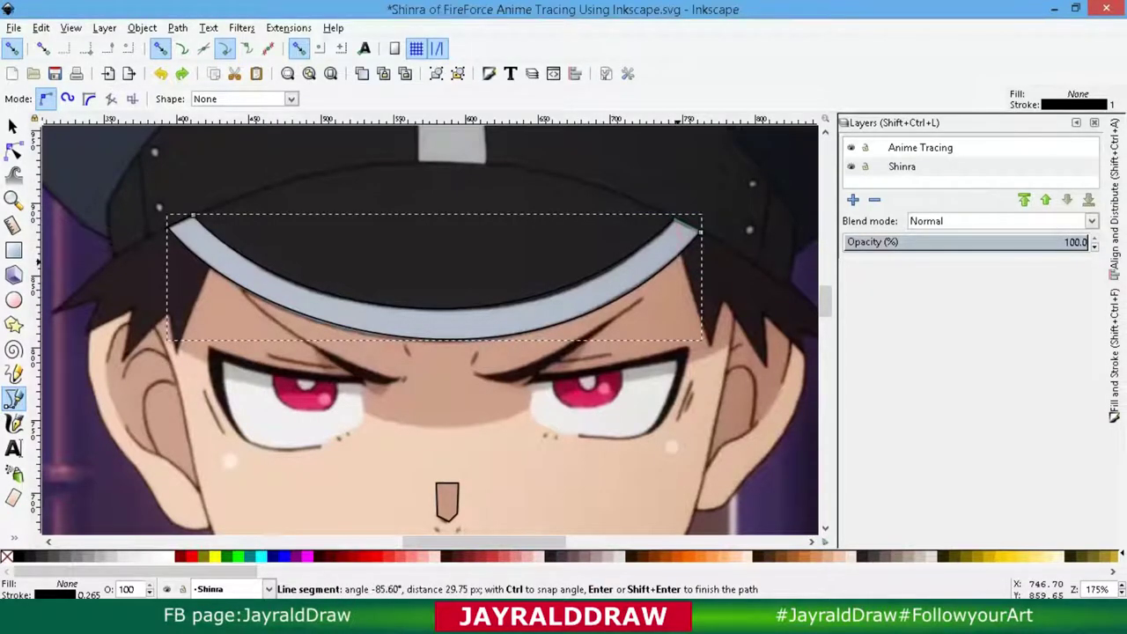
{"action": "key", "text": "Return"}
{"action": "key", "text": "n"}
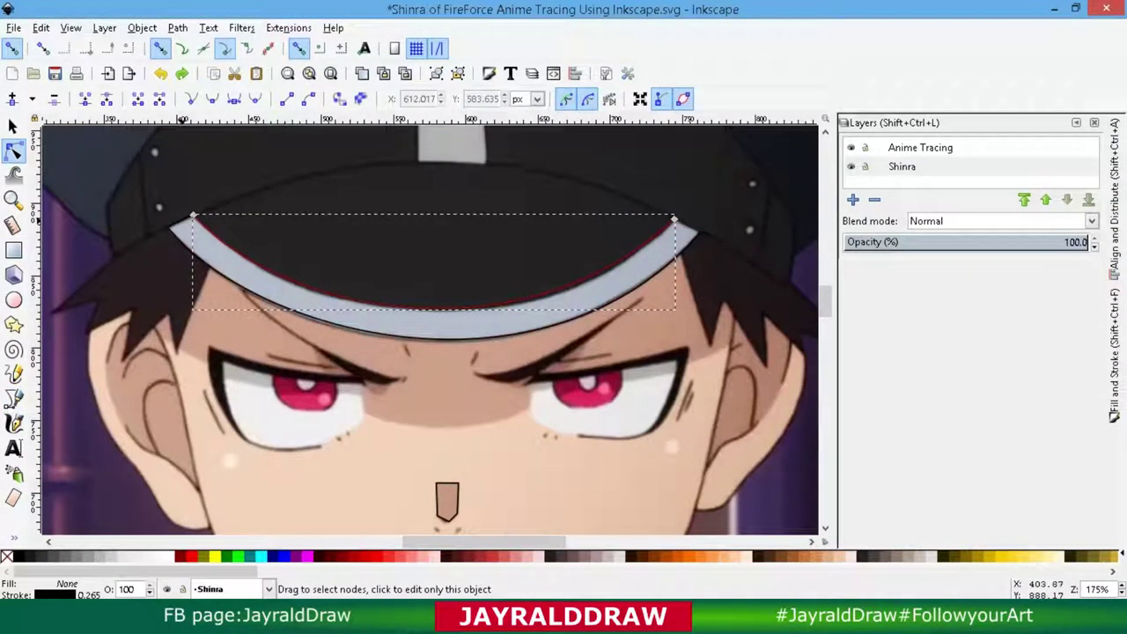
{"action": "left_click_drag", "start_coordinate": [227, 244], "coordinate": [227, 264]}
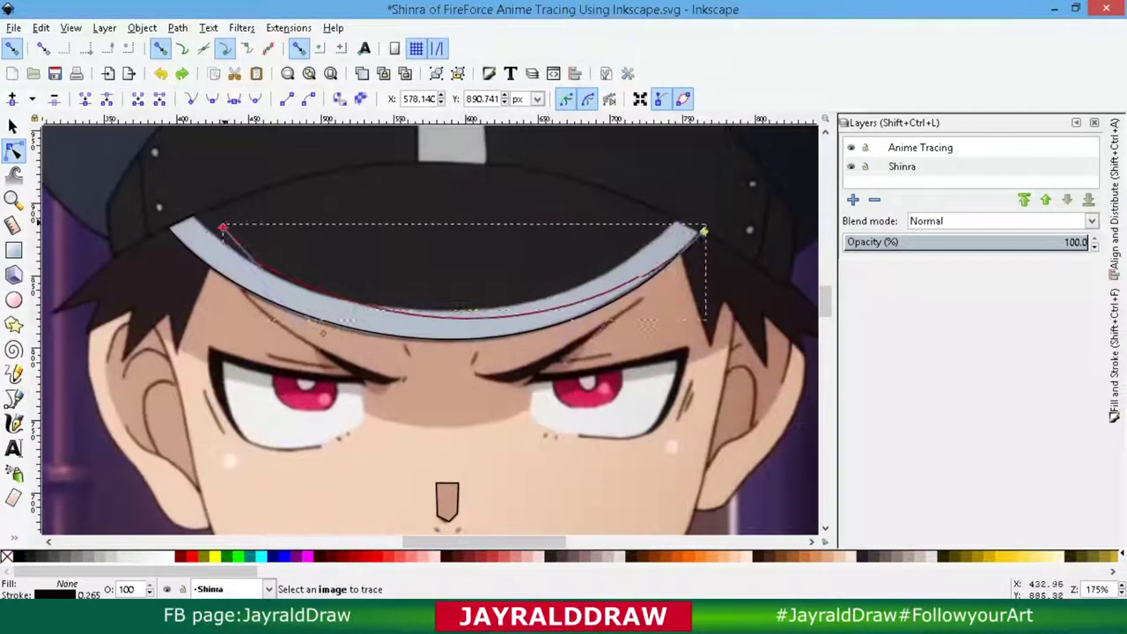
{"action": "key", "text": "Escape"}
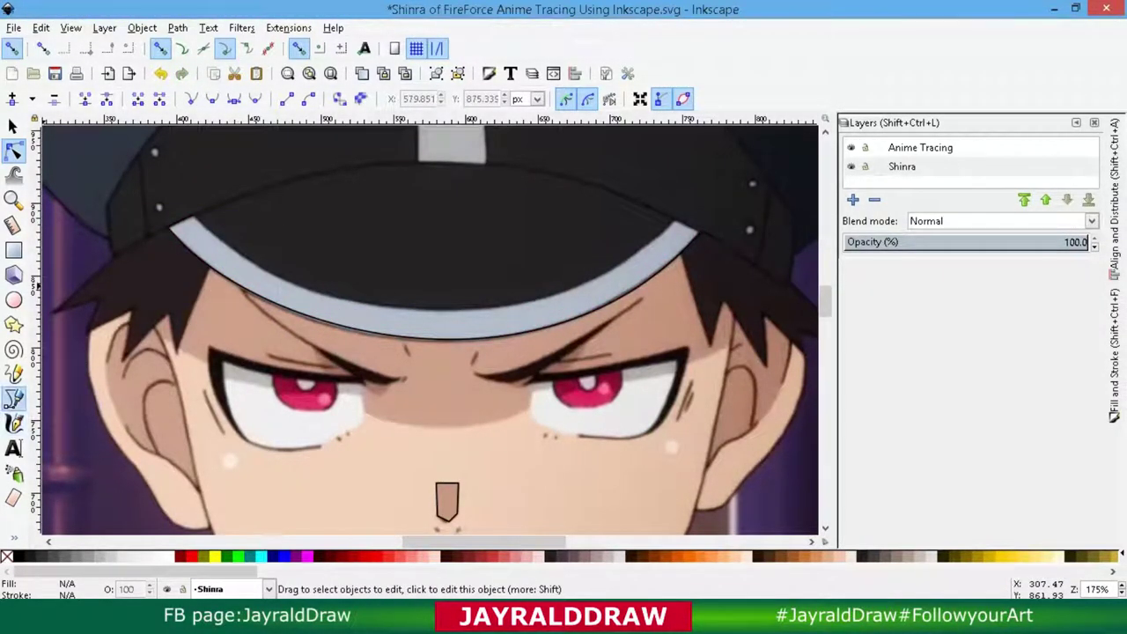
Reselect the band path and start a new path at the brim's left end.
{"action": "left_click", "coordinate": [14, 398]}
{"action": "left_click", "coordinate": [13, 152]}
{"action": "left_click", "coordinate": [296, 327]}
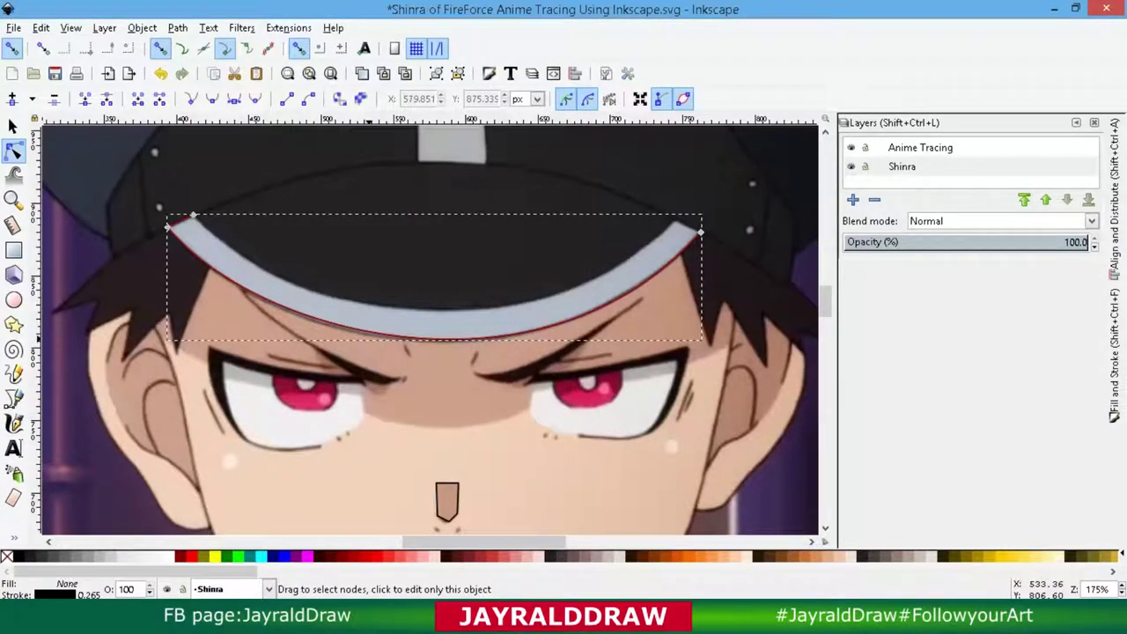
{"action": "left_click", "coordinate": [14, 126]}
{"action": "left_click", "coordinate": [13, 398]}
{"action": "left_click", "coordinate": [168, 227]}
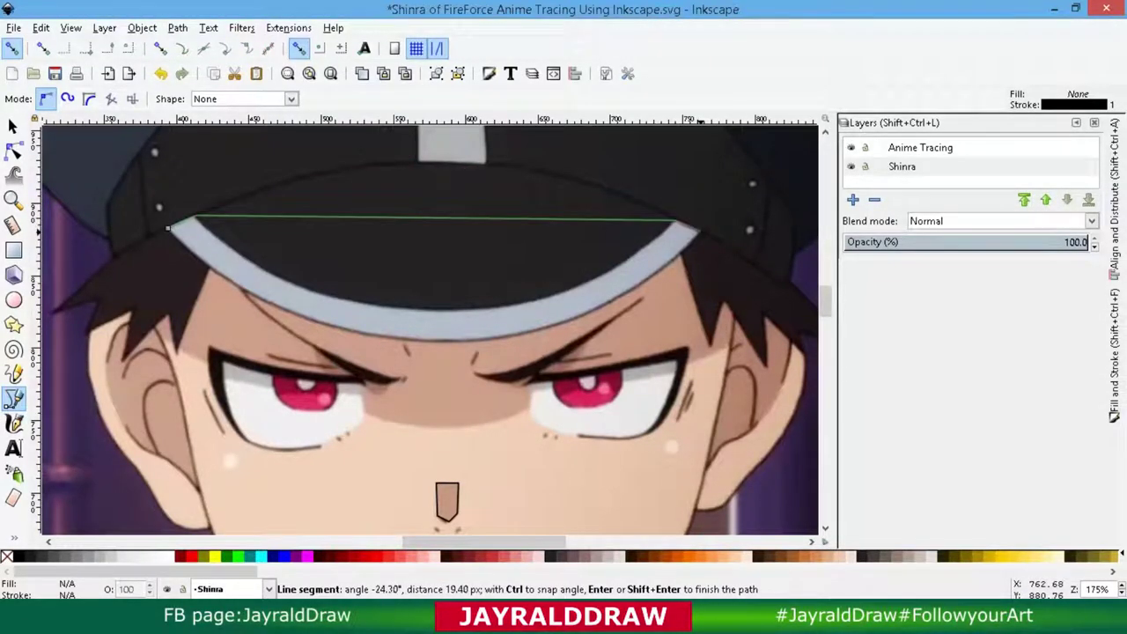
End the top-edge line at the brim tip and curve it to match the brim.
{"action": "double_click", "coordinate": [704, 230]}
{"action": "key", "text": "n"}
{"action": "mouse_move", "coordinate": [408, 223]}
{"action": "left_mouse_down"}
{"action": "mouse_move", "coordinate": [408, 335]}
{"action": "mouse_move", "coordinate": [396, 304]}
{"action": "left_mouse_up"}
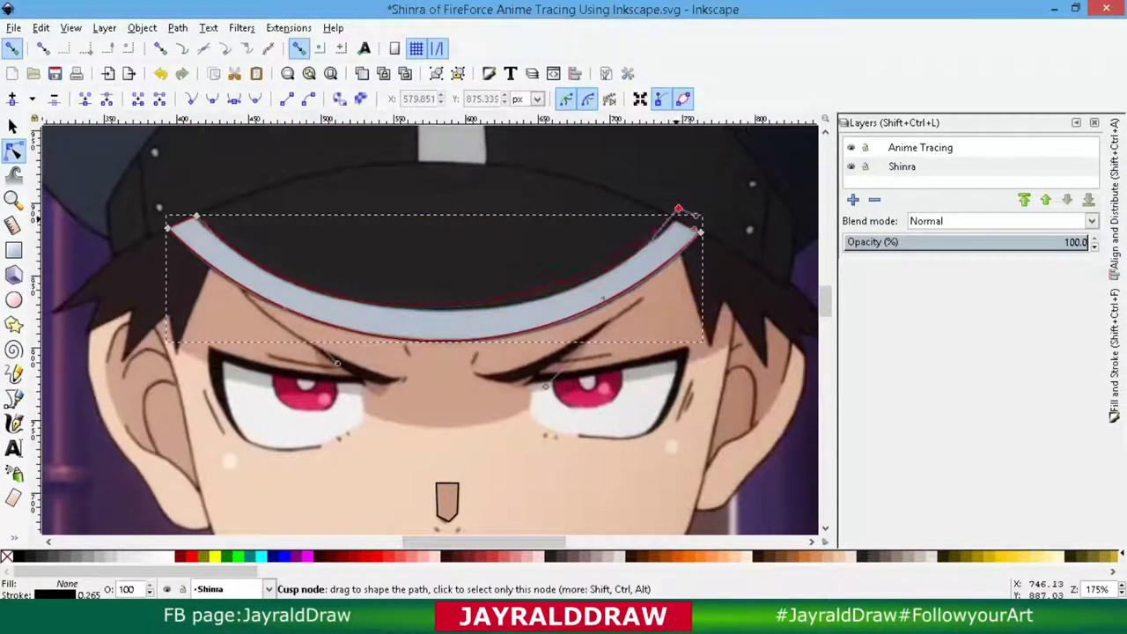
{"action": "left_click_drag", "start_coordinate": [674, 221], "coordinate": [674, 221]}
{"action": "key", "text": "s"}
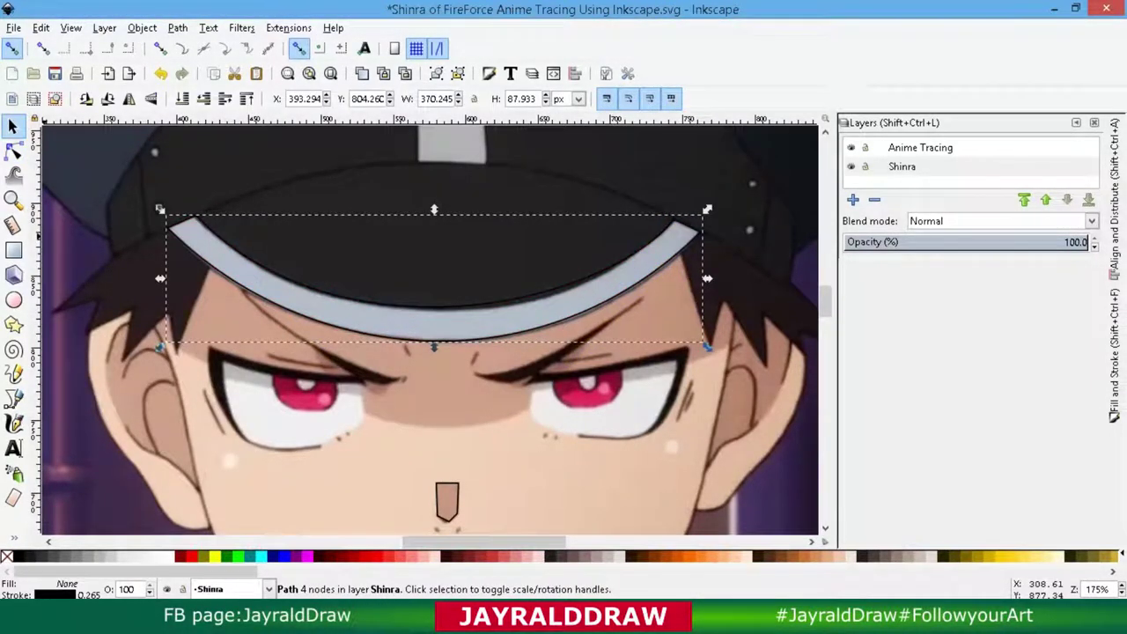
{"action": "key", "text": "n"}
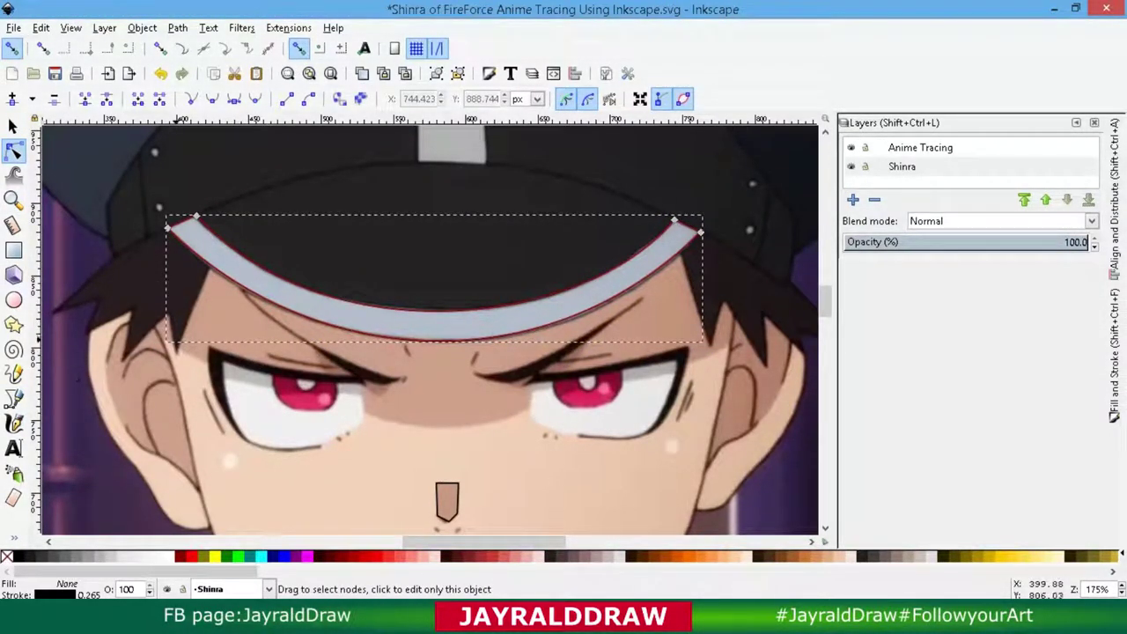
Colour the band light grey, then draw a closed four-node visor shape over the brim.
{"action": "key", "text": "d"}
{"action": "key", "text": "b"}
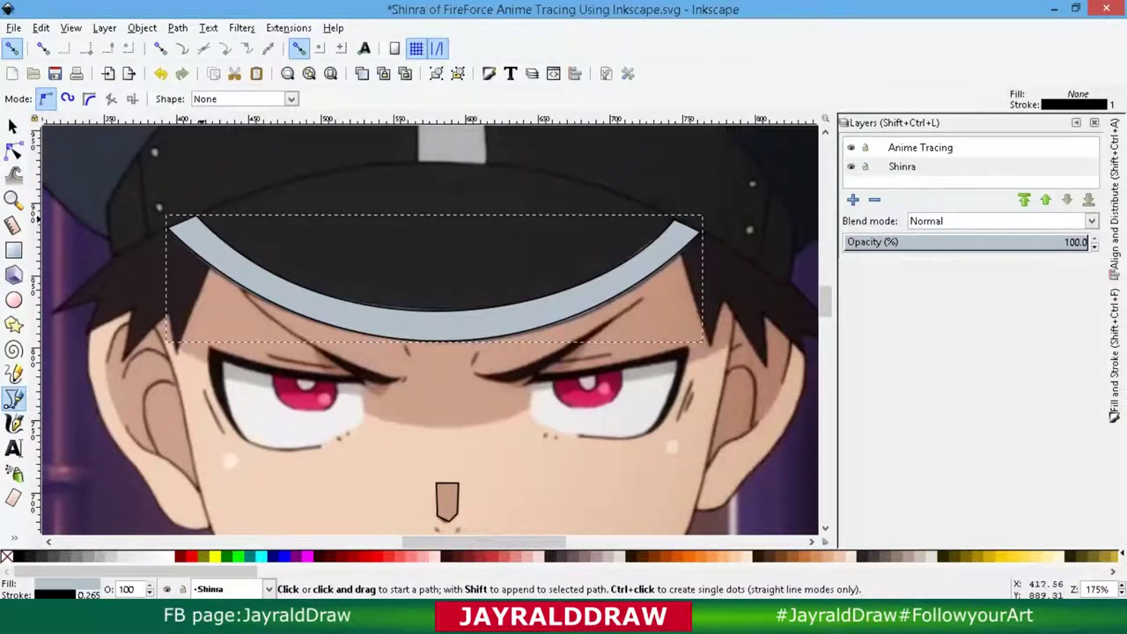
{"action": "scroll", "coordinate": [432, 330], "scroll_direction": "up", "scroll_amount": 2}
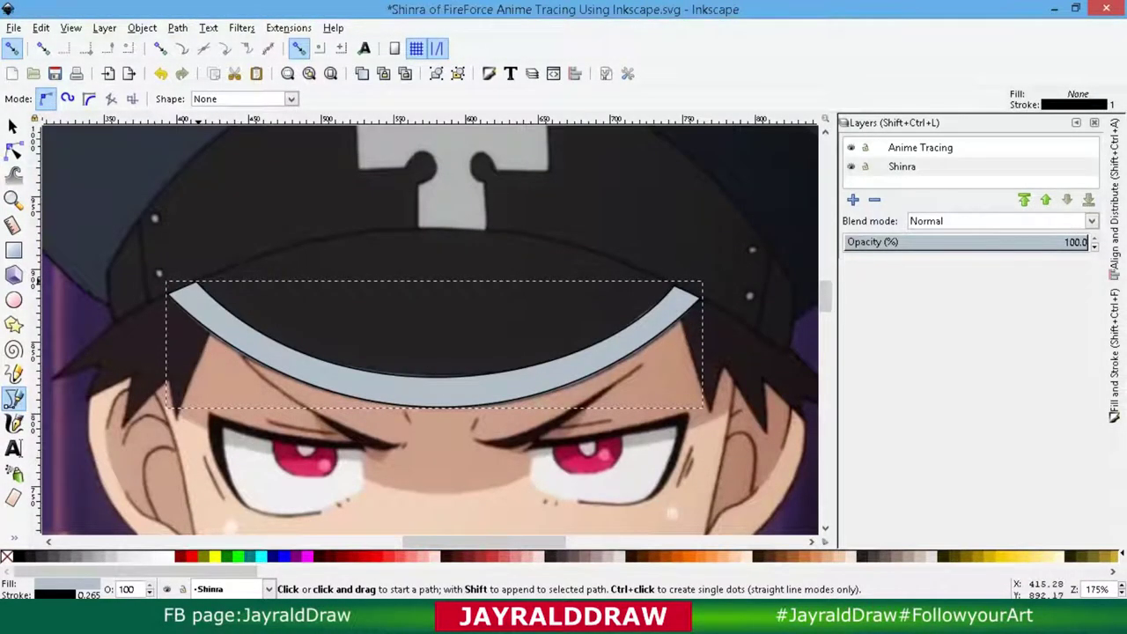
{"action": "left_click", "coordinate": [197, 282]}
{"action": "left_click", "coordinate": [385, 196]}
{"action": "left_click", "coordinate": [526, 206]}
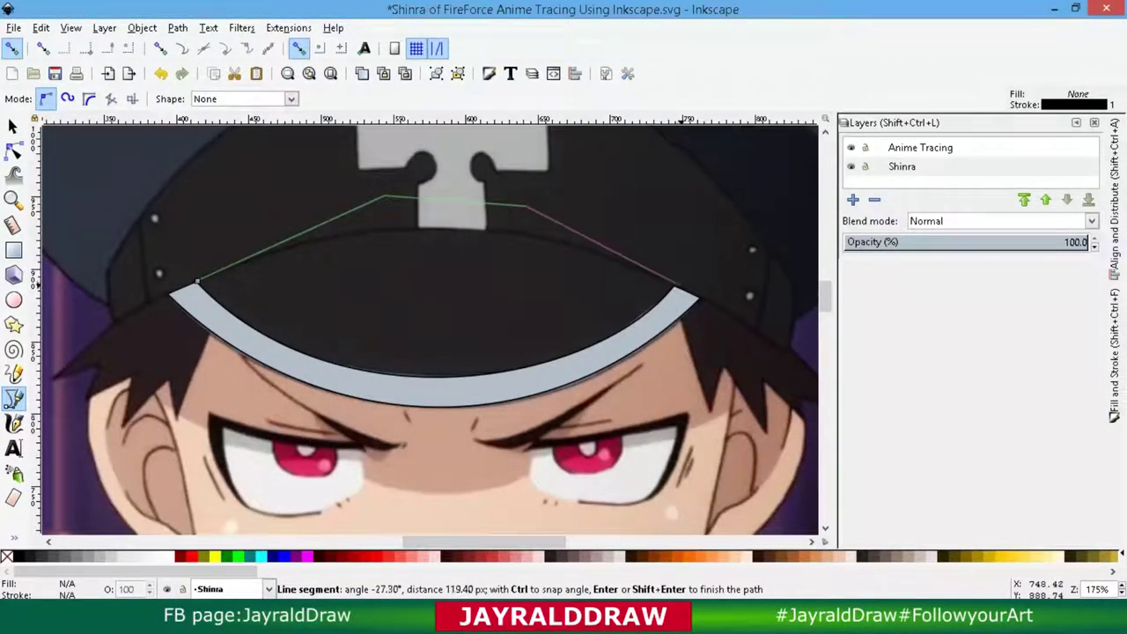
{"action": "left_click", "coordinate": [676, 262]}
{"action": "left_click", "coordinate": [197, 282]}
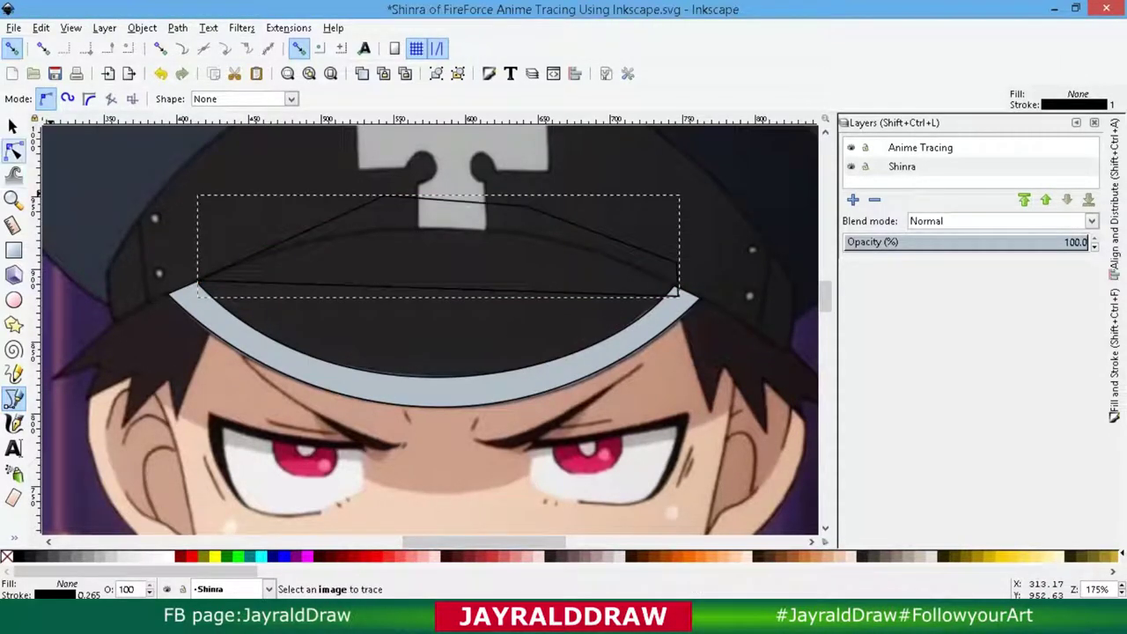
Curve the visor's bottom edge, align its left node, and fill it with the cap's dark colour.
{"action": "key", "text": "n"}
{"action": "left_click_drag", "start_coordinate": [440, 272], "coordinate": [440, 380]}
{"action": "left_click_drag", "start_coordinate": [197, 282], "coordinate": [186, 287]}
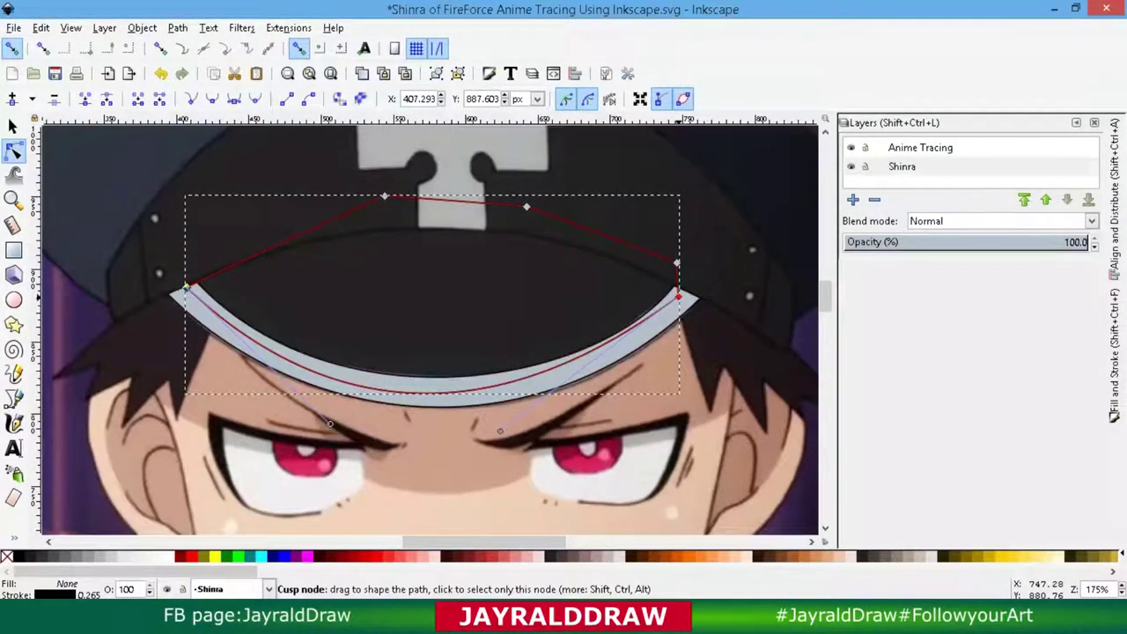
{"action": "key", "text": "d"}
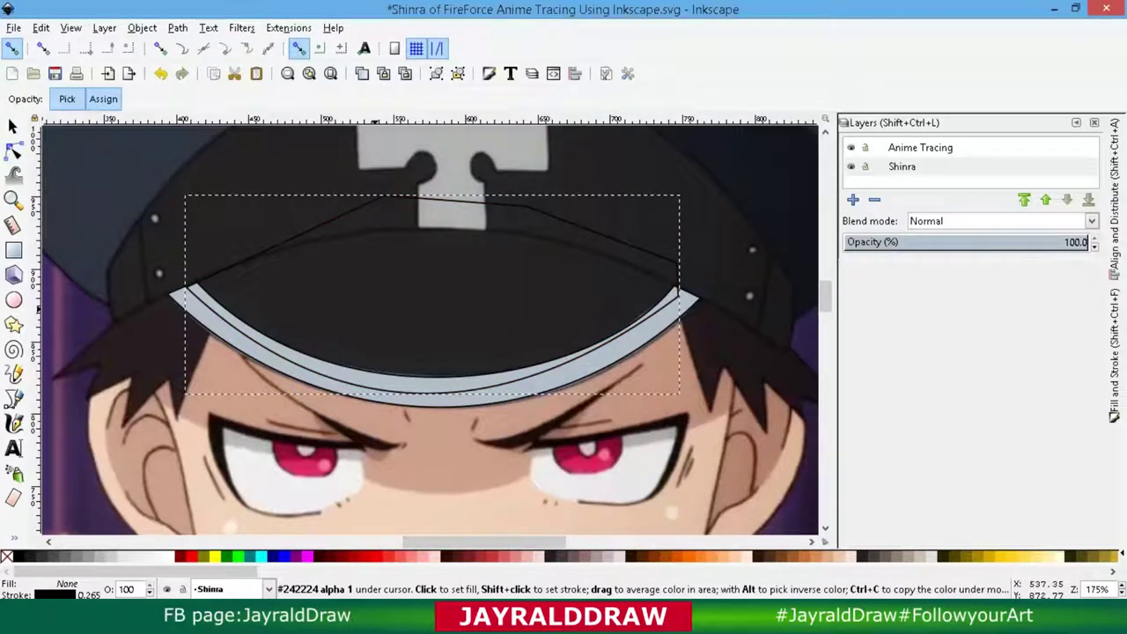
{"action": "left_click", "coordinate": [387, 264]}
Lower the visor's top nodes onto the visor edge and pull its right node to the brim tip.
{"action": "key", "text": "n"}
{"action": "left_click_drag", "start_coordinate": [384, 195], "coordinate": [304, 250]}
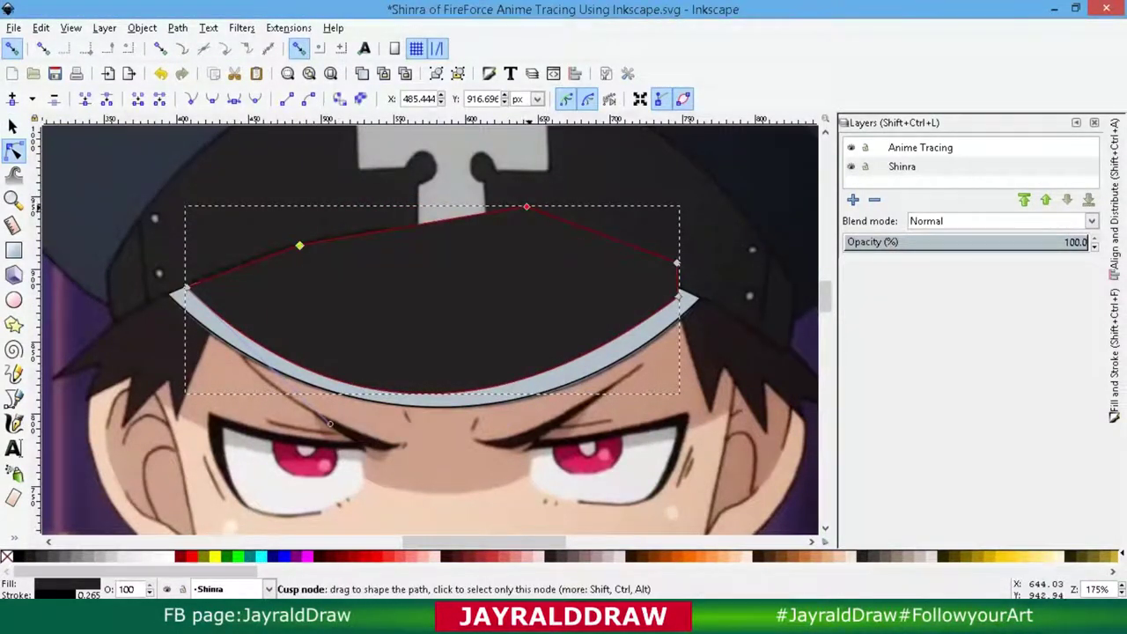
{"action": "left_click_drag", "start_coordinate": [527, 207], "coordinate": [520, 255]}
{"action": "left_click_drag", "start_coordinate": [676, 263], "coordinate": [637, 282]}
{"action": "left_click", "coordinate": [302, 253], "text": "shift"}
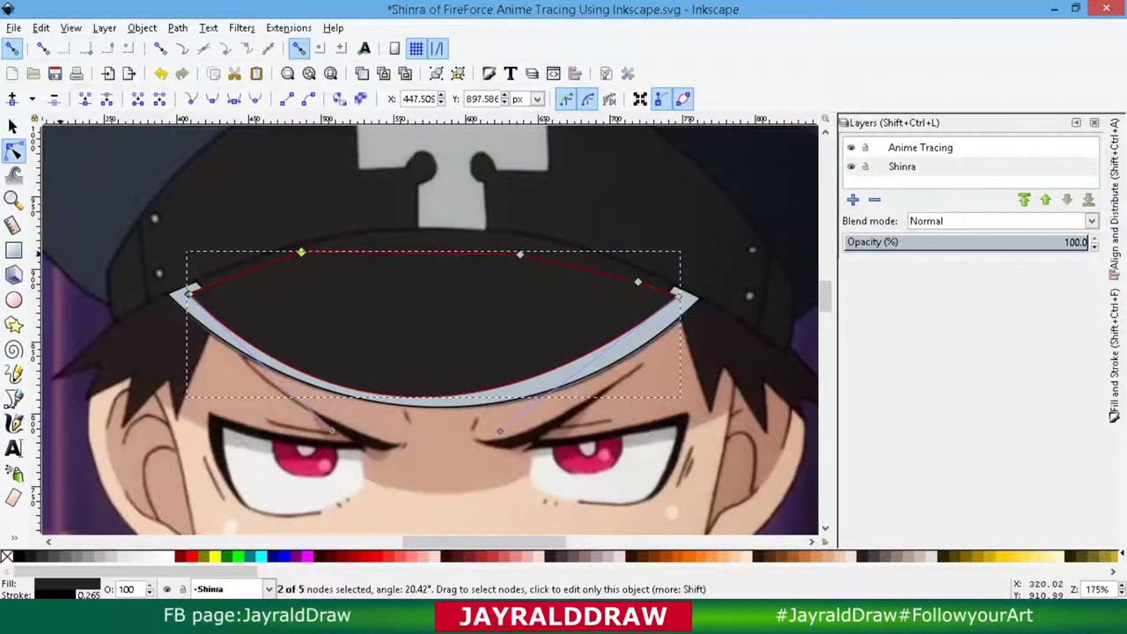
{"action": "left_click", "coordinate": [14, 398]}
Draw a four-sided crown shape across the cap and arch its top to the cap outline.
{"action": "left_click", "coordinate": [115, 322]}
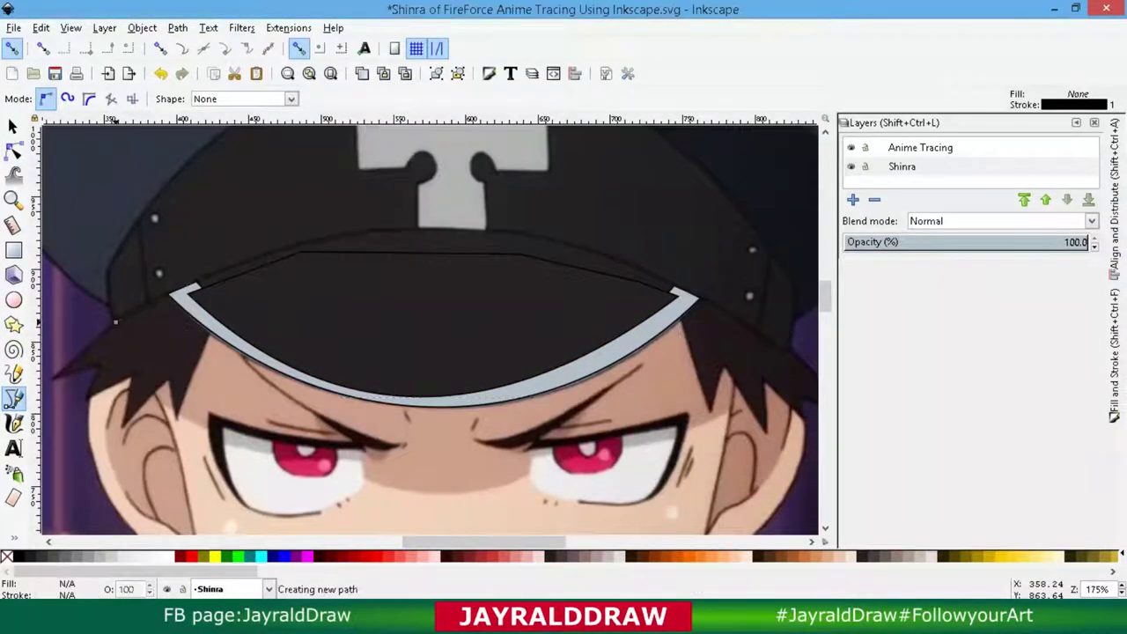
{"action": "left_click", "coordinate": [798, 288]}
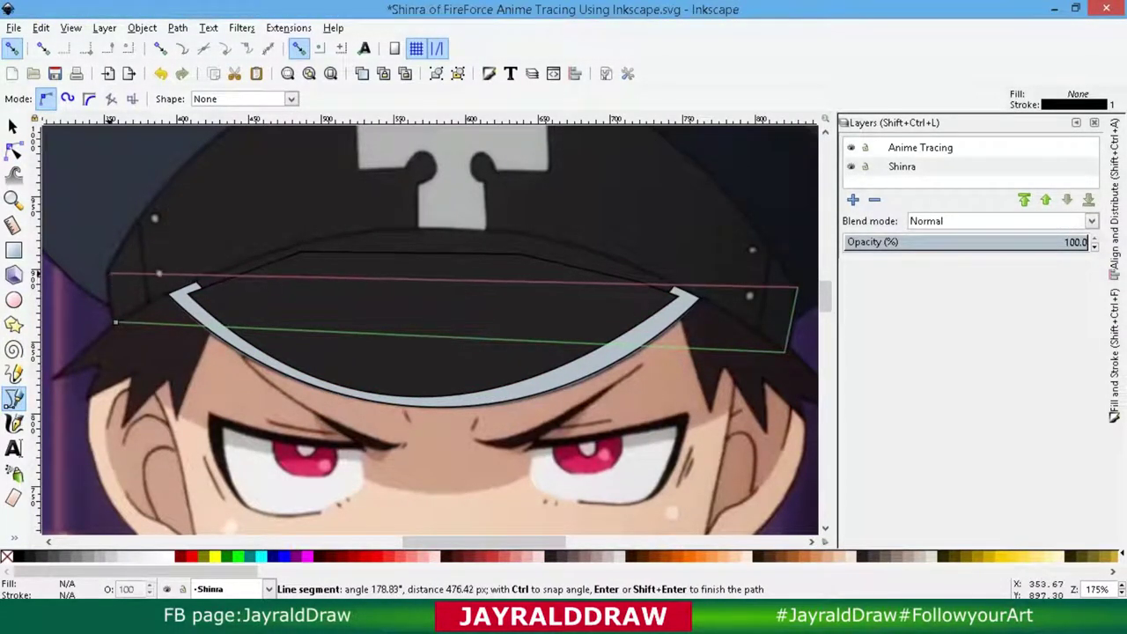
{"action": "left_click", "coordinate": [107, 272]}
{"action": "left_click", "coordinate": [116, 322]}
{"action": "key", "text": "n"}
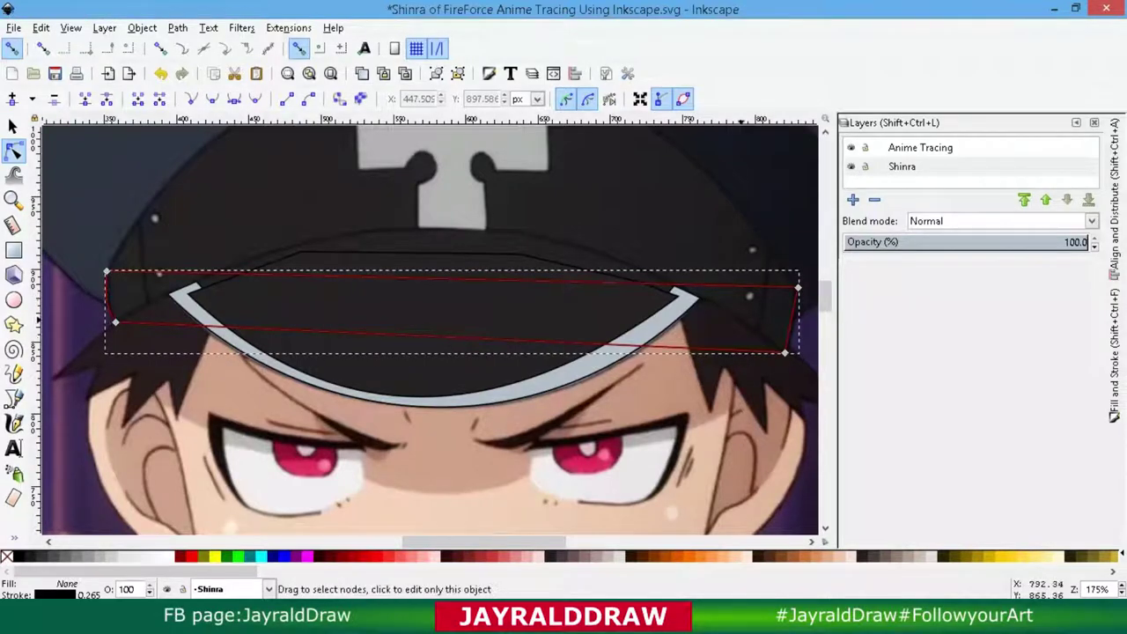
{"action": "left_click", "coordinate": [786, 351]}
{"action": "key", "text": "ctrl+a"}
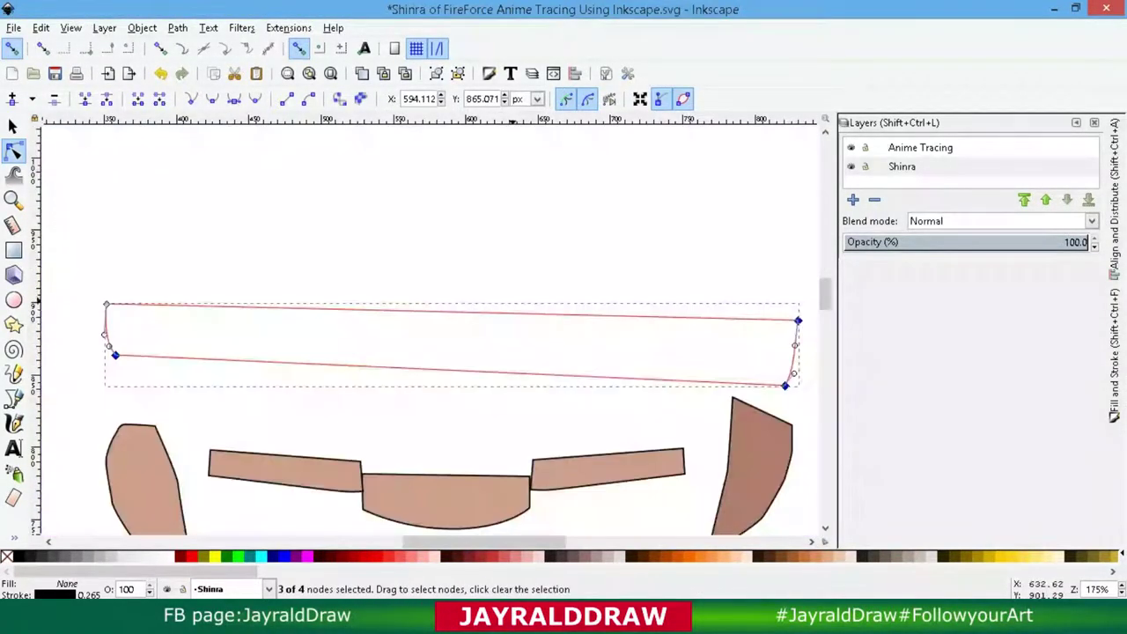
{"action": "scroll", "coordinate": [793, 343], "scroll_direction": "up", "scroll_amount": 3}
{"action": "left_click_drag", "start_coordinate": [460, 378], "coordinate": [459, 145]}
{"action": "left_click_drag", "start_coordinate": [220, 227], "coordinate": [224, 235]}
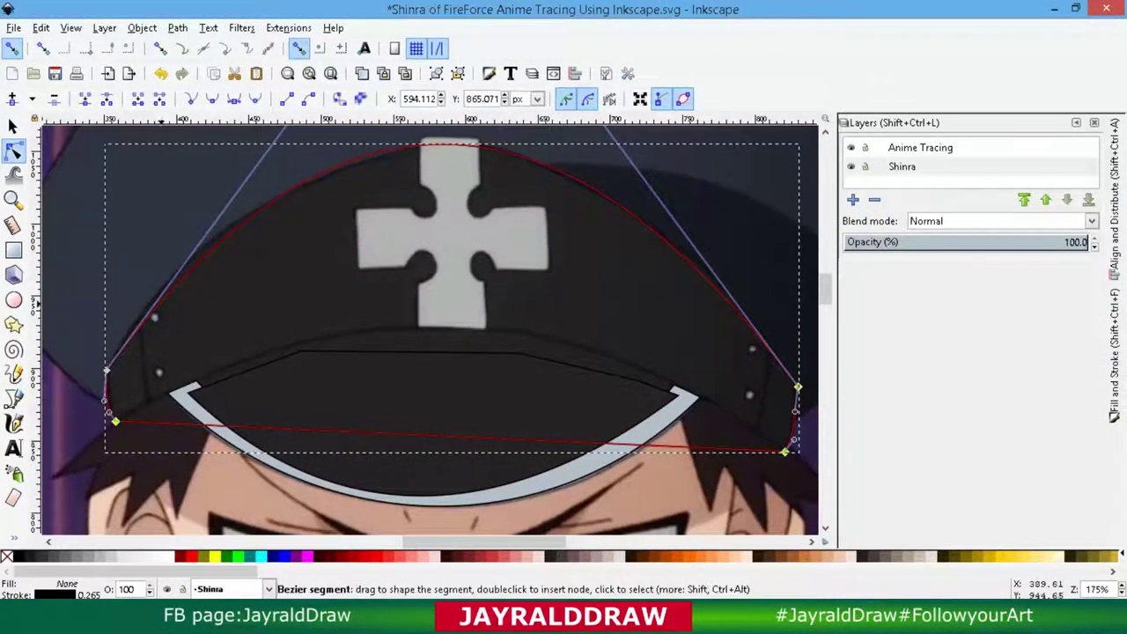
{"action": "mouse_move", "coordinate": [395, 143]}
{"action": "left_mouse_down"}
{"action": "mouse_move", "coordinate": [630, 246]}
{"action": "mouse_move", "coordinate": [359, 166]}
{"action": "left_mouse_up"}
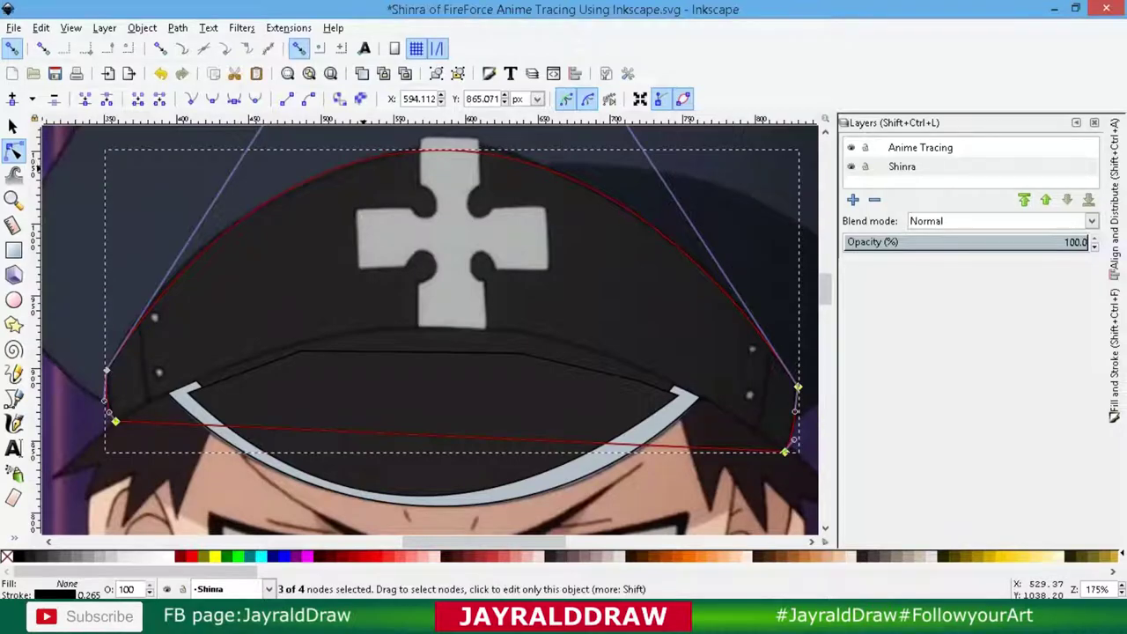
Add a small grey ellipse on a cap rivet and shrink it to fit.
{"action": "key", "text": "Escape"}
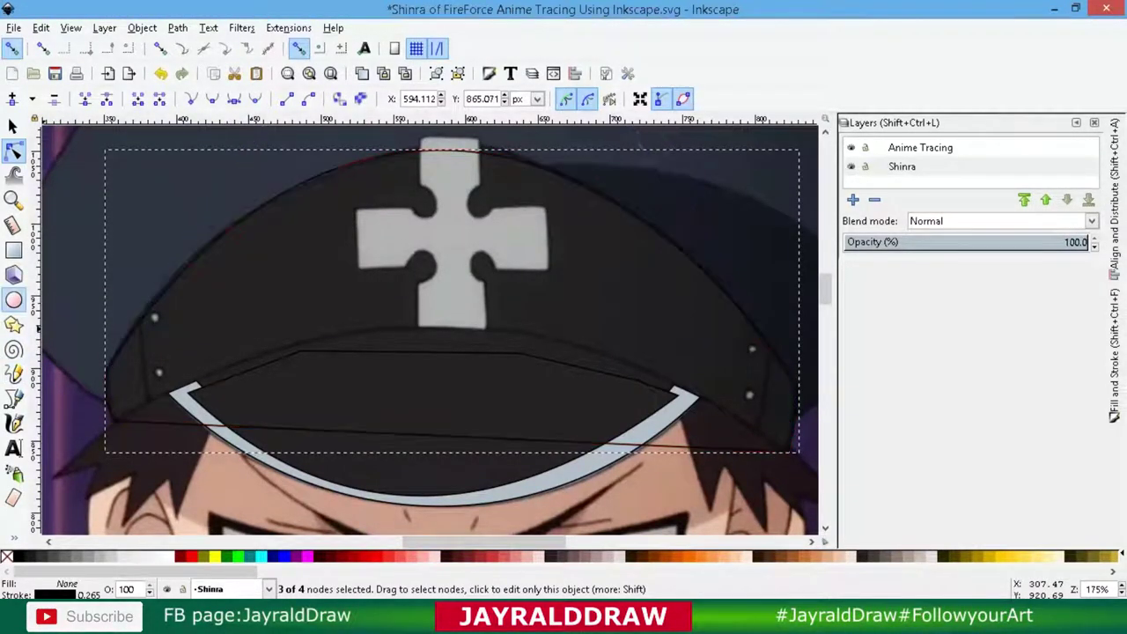
{"action": "left_click", "coordinate": [13, 300]}
{"action": "key", "text": "d"}
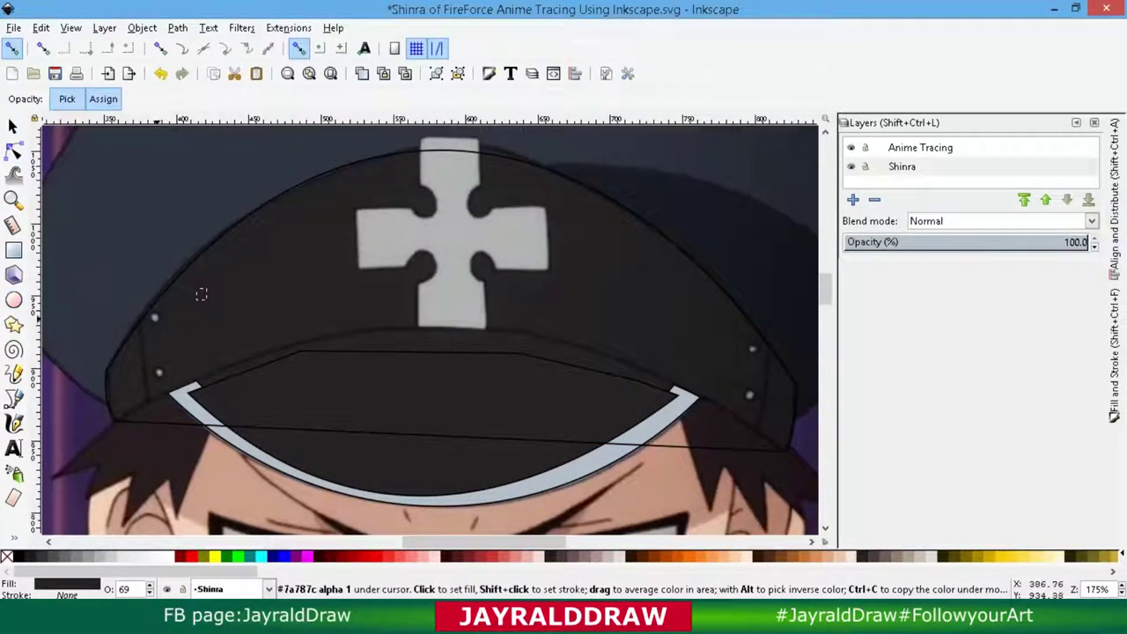
{"action": "left_click", "coordinate": [200, 293]}
{"action": "key", "text": "s"}
{"action": "left_click_drag", "start_coordinate": [201, 293], "coordinate": [153, 318]}
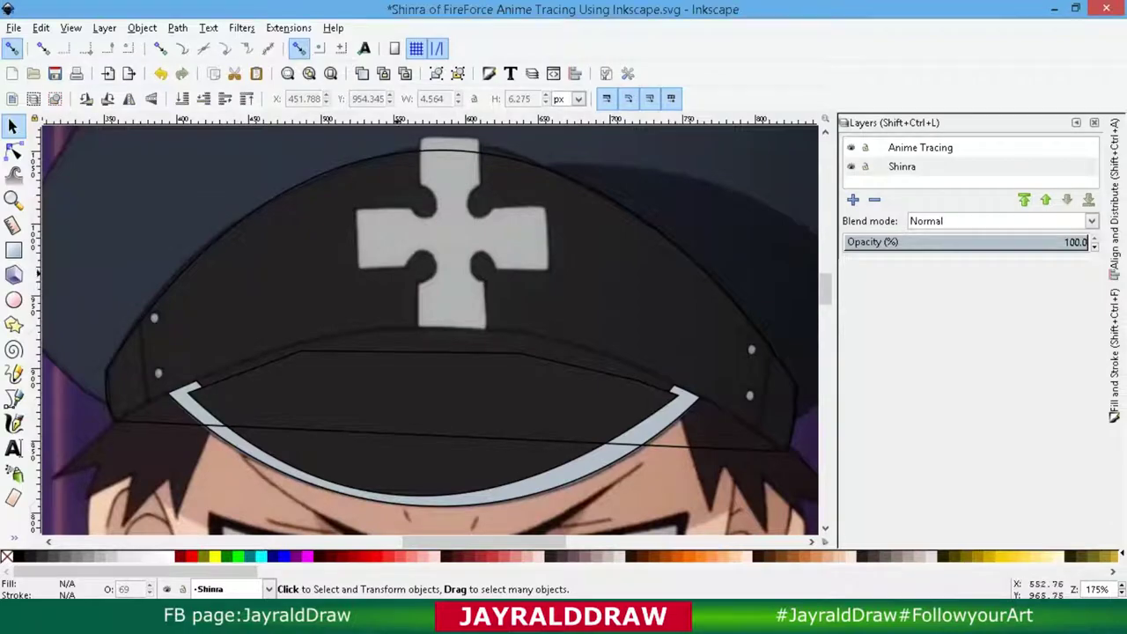
Start a pen path at the cross emblem's top corner.
{"action": "left_click", "coordinate": [13, 399]}
{"action": "scroll", "coordinate": [421, 229], "scroll_direction": "up", "scroll_amount": 2}
{"action": "left_click", "coordinate": [421, 206]}
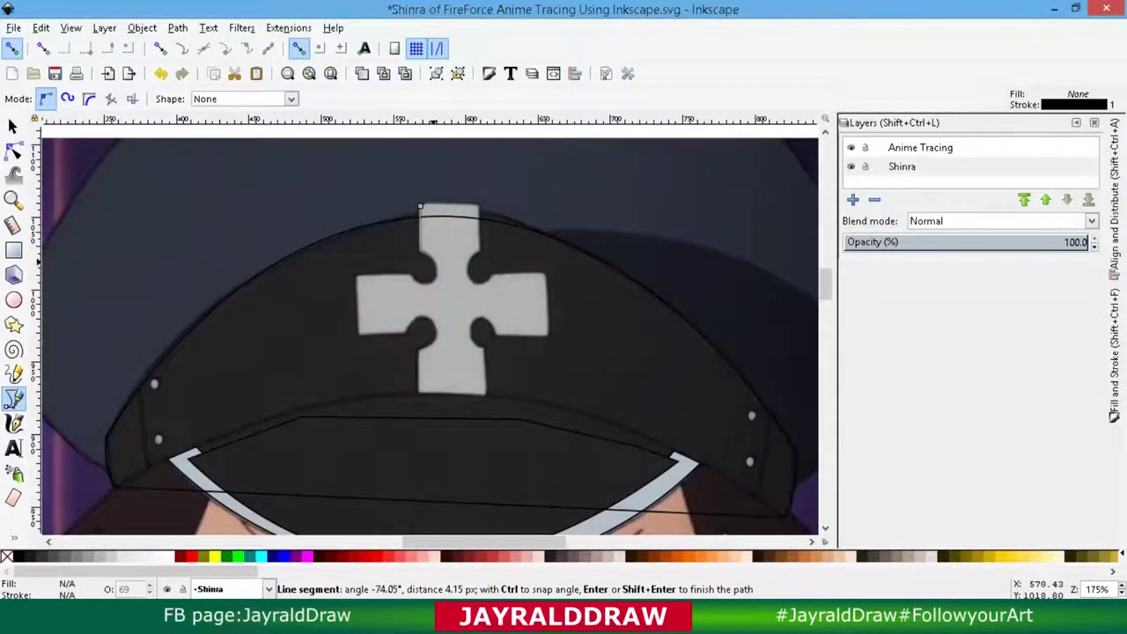
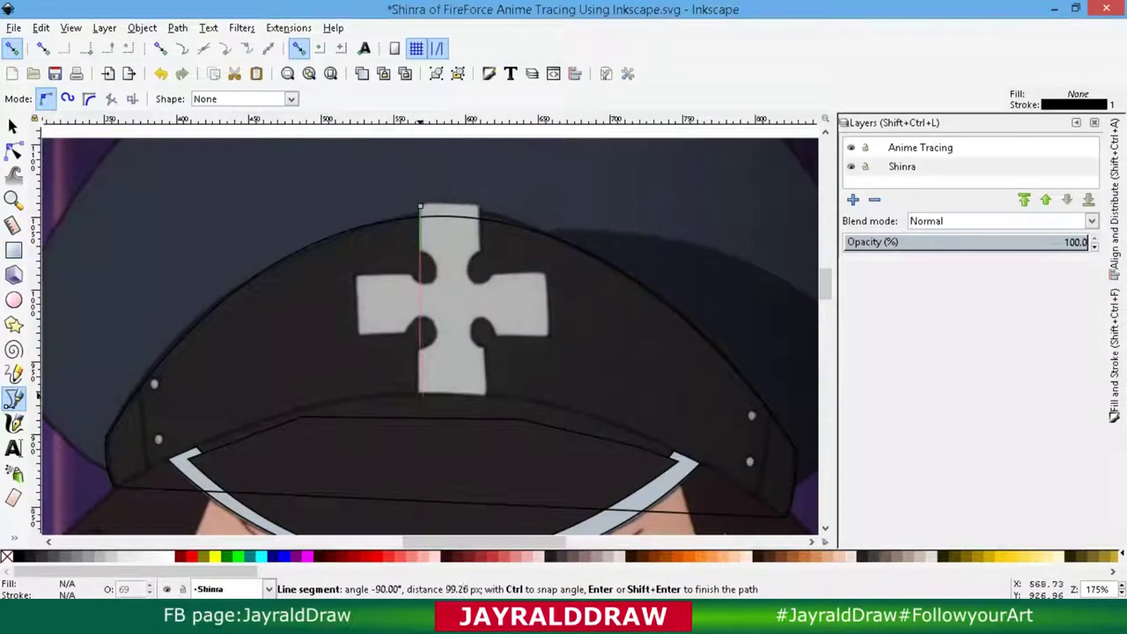
Close the vertical bar path and cut its upper-left notch with a circle via Path > Difference.
{"action": "left_click", "coordinate": [420, 206]}
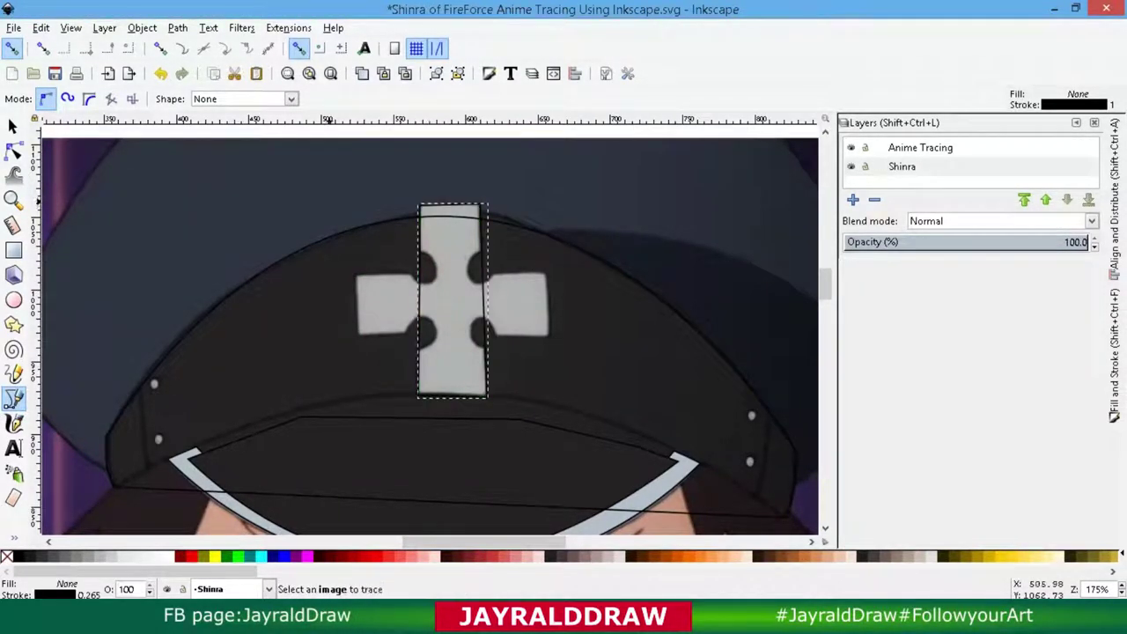
{"action": "left_click", "coordinate": [13, 299]}
{"action": "left_click_drag", "start_coordinate": [407, 251], "coordinate": [439, 284]}
{"action": "key", "text": "s"}
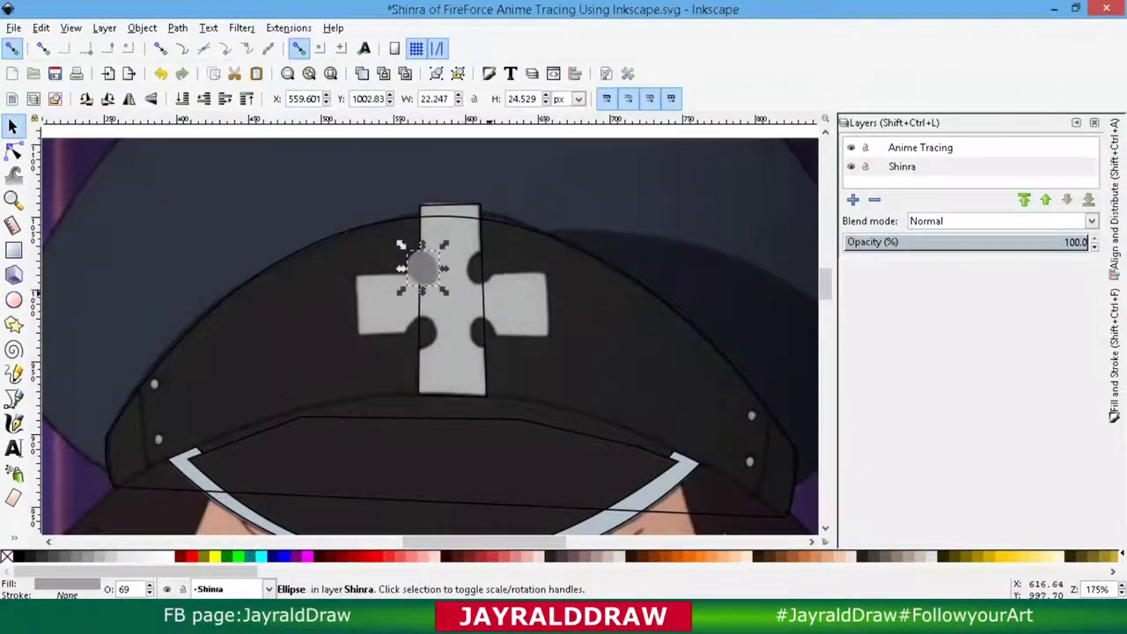
{"action": "left_click", "coordinate": [445, 247], "text": "shift"}
{"action": "left_click", "coordinate": [142, 27]}
{"action": "left_click", "coordinate": [207, 141]}
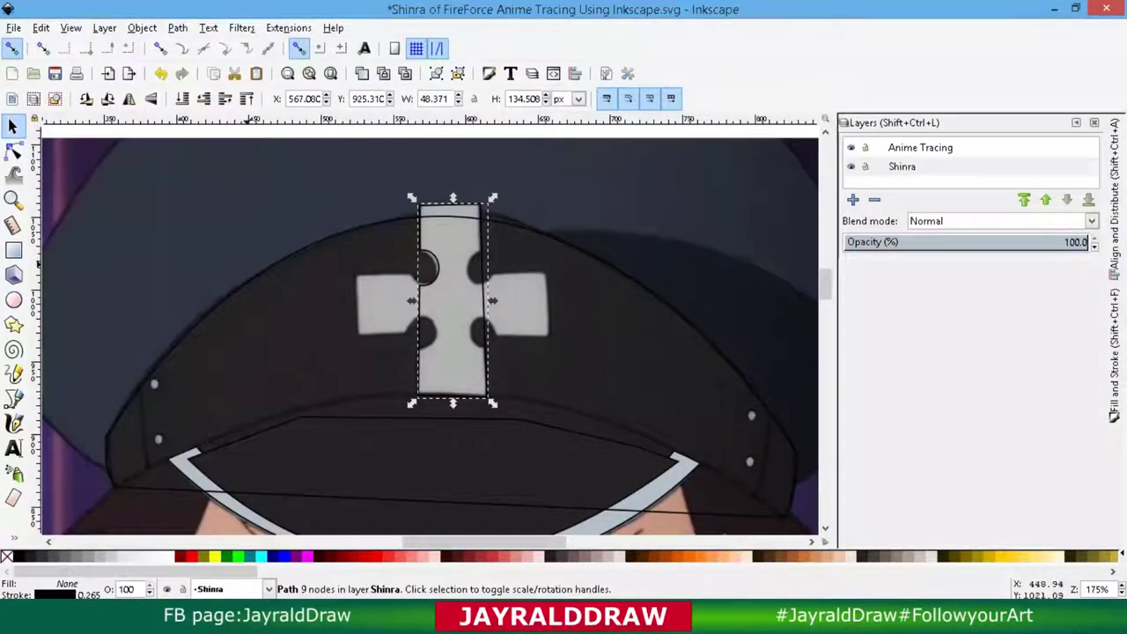
Draw a circle over the lower-left notch and duplicate it onto the other notches.
{"action": "left_click", "coordinate": [13, 300]}
{"action": "mouse_move", "coordinate": [413, 317]}
{"action": "left_mouse_down"}
{"action": "mouse_move", "coordinate": [440, 351]}
{"action": "mouse_move", "coordinate": [400, 352]}
{"action": "mouse_move", "coordinate": [481, 264]}
{"action": "mouse_move", "coordinate": [485, 331]}
{"action": "left_mouse_up"}
{"action": "key", "text": "s"}
{"action": "right_click", "coordinate": [423, 333]}
{"action": "left_click", "coordinate": [462, 112]}
{"action": "right_click", "coordinate": [482, 267]}
{"action": "left_click", "coordinate": [523, 377]}
{"action": "left_click", "coordinate": [486, 332]}
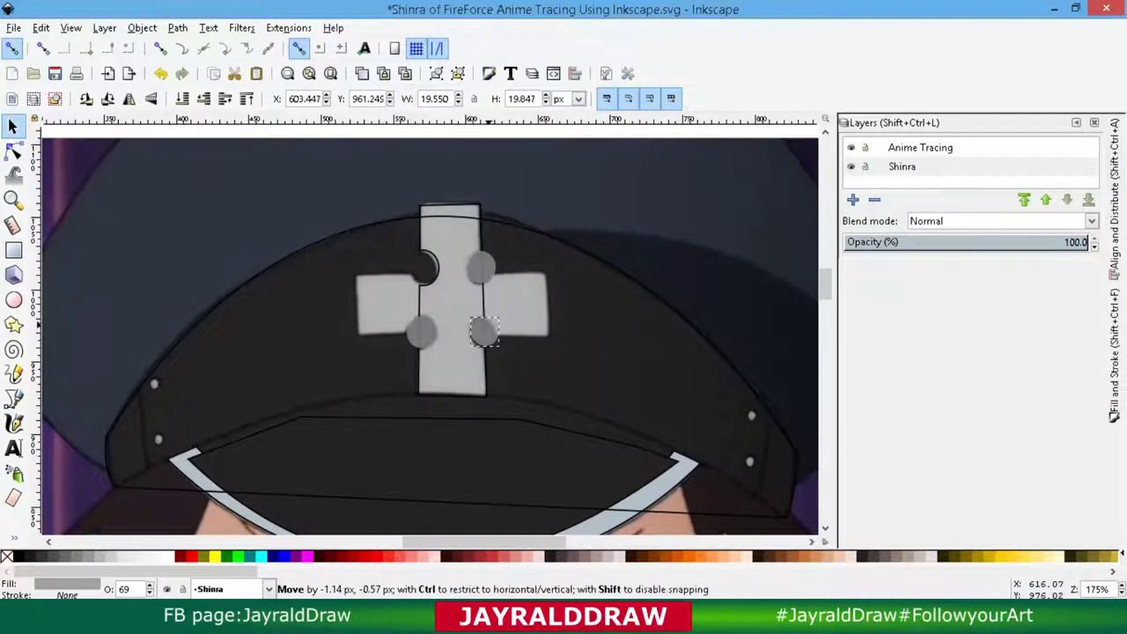
{"action": "left_click", "coordinate": [422, 331], "text": "shift"}
Subtract the upper-right notch circle from the cross bar.
{"action": "key", "text": "ctrl+a"}
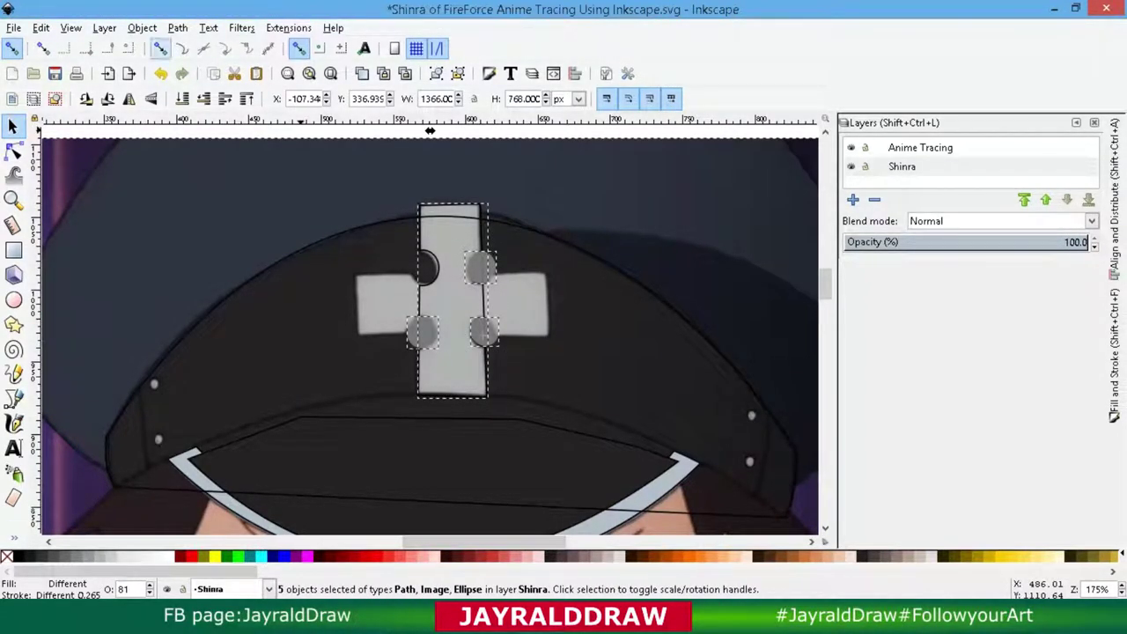
{"action": "left_click", "coordinate": [177, 28]}
{"action": "left_click", "coordinate": [211, 132]}
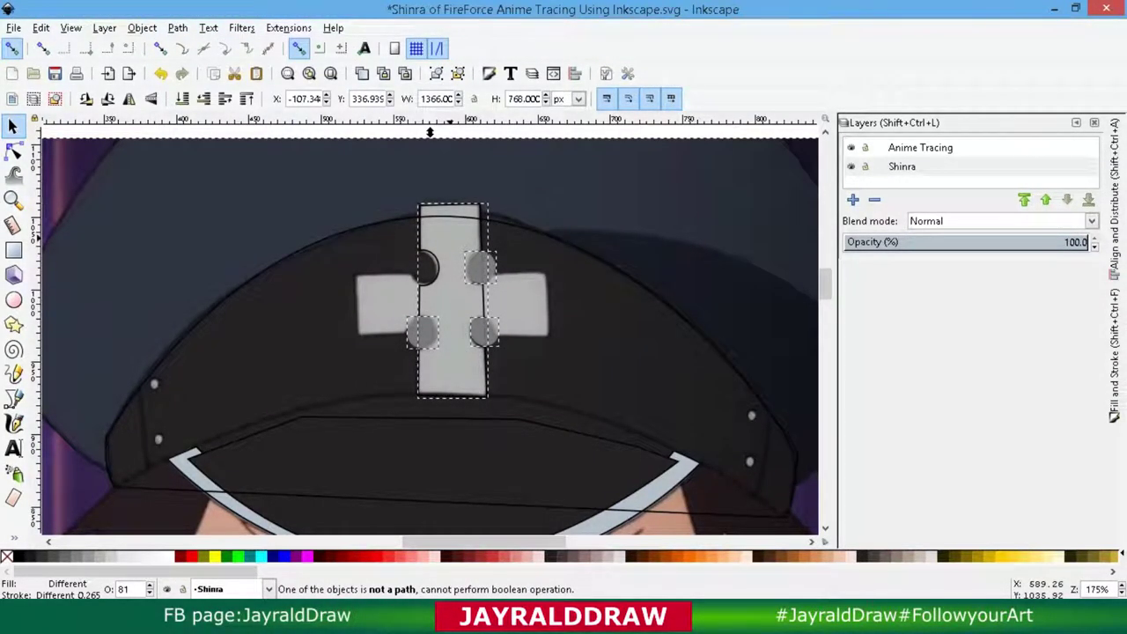
{"action": "key", "text": "n"}
{"action": "left_click", "coordinate": [480, 266]}
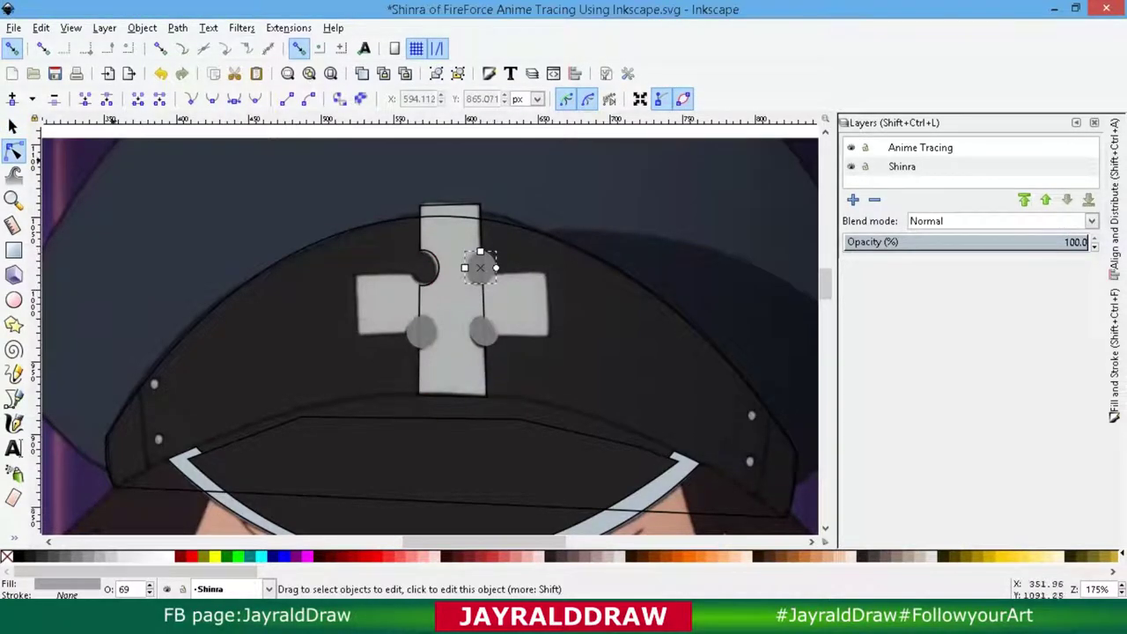
{"action": "key", "text": "s"}
{"action": "left_click", "coordinate": [449, 352], "text": "shift"}
{"action": "left_click", "coordinate": [177, 27]}
{"action": "left_click", "coordinate": [211, 132]}
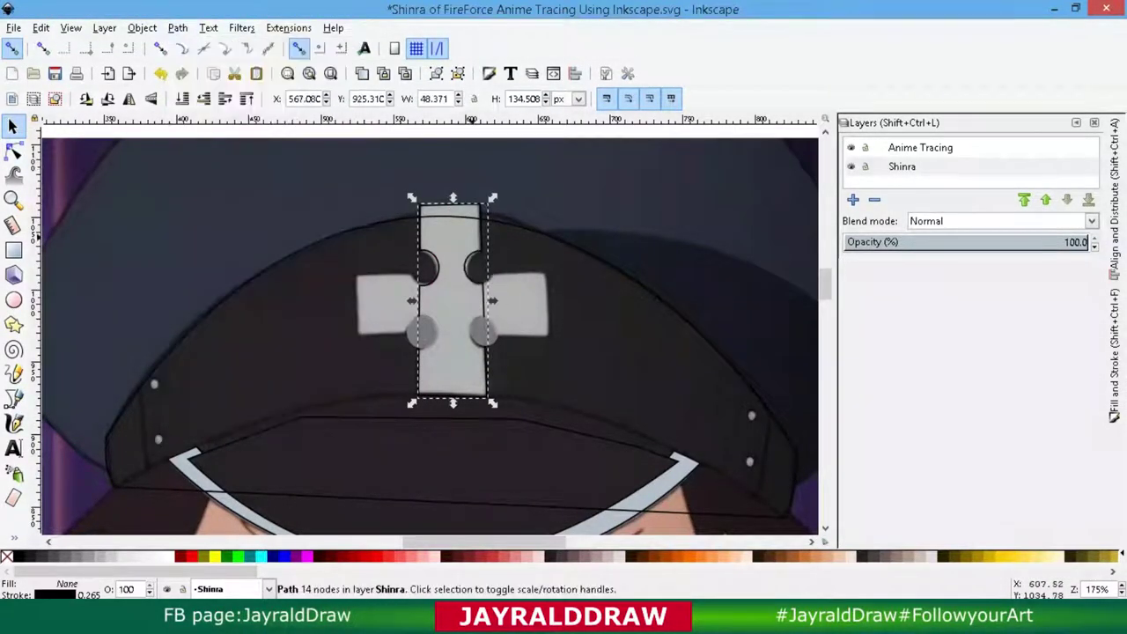
Subtract the lower-left and lower-right notch circles from the cross bar.
{"action": "left_click", "coordinate": [484, 331], "text": "shift"}
{"action": "left_click", "coordinate": [449, 361], "text": "shift"}
{"action": "left_click", "coordinate": [177, 28]}
{"action": "left_click", "coordinate": [211, 138]}
{"action": "left_click", "coordinate": [177, 27]}
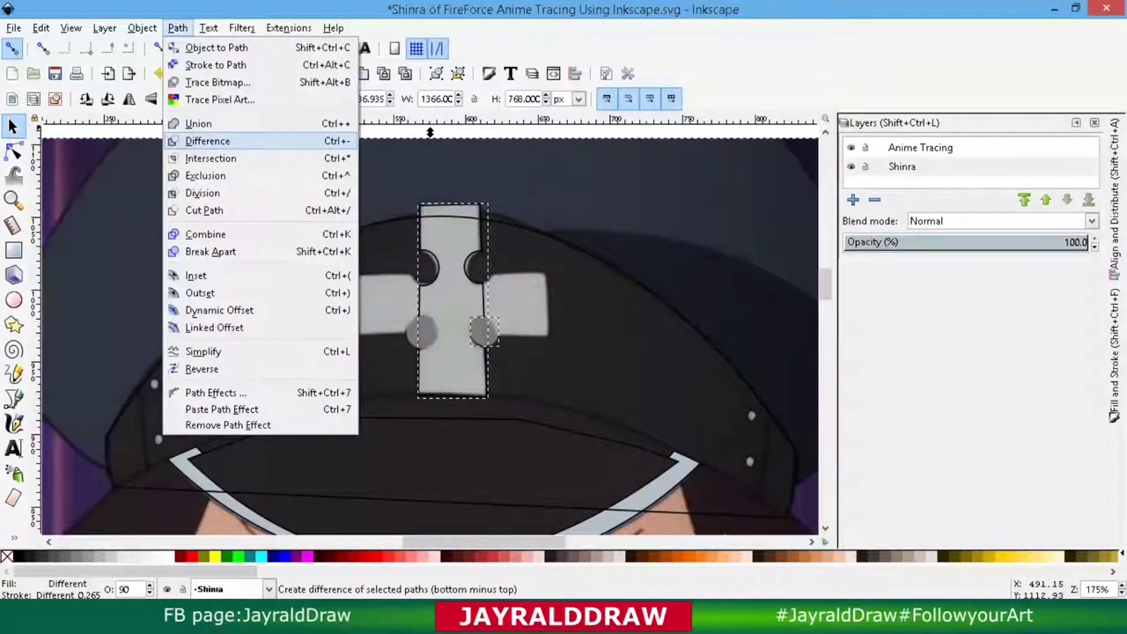
{"action": "left_click", "coordinate": [211, 138]}
{"action": "left_click", "coordinate": [421, 331]}
{"action": "left_click", "coordinate": [450, 370], "text": "shift"}
{"action": "left_click", "coordinate": [177, 28]}
{"action": "left_click", "coordinate": [211, 139]}
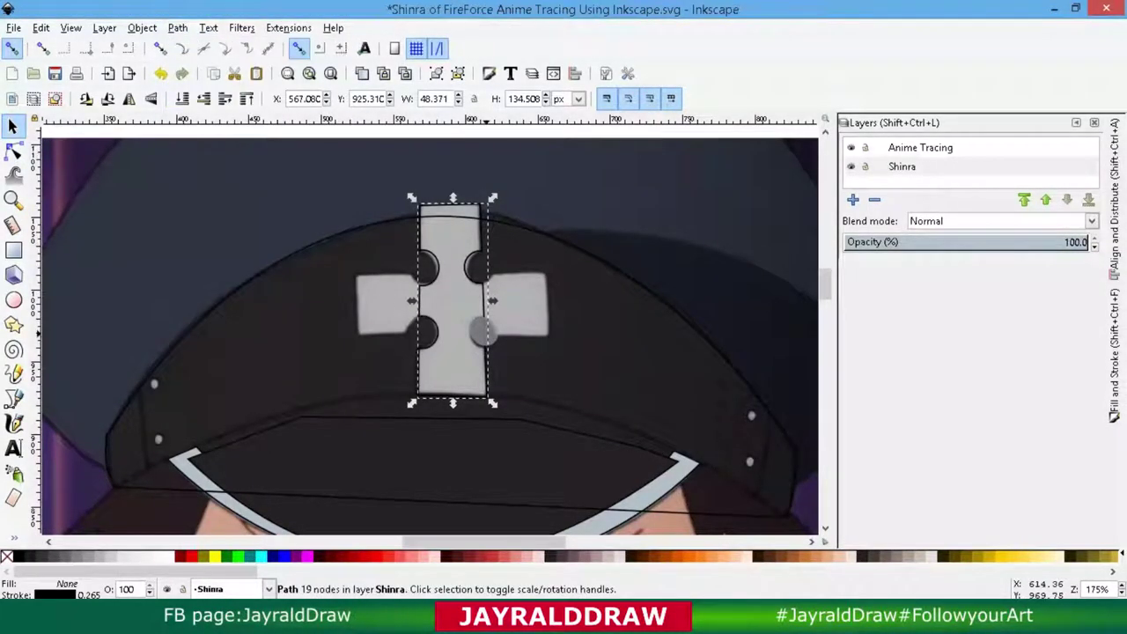
{"action": "left_click", "coordinate": [484, 332], "text": "shift"}
{"action": "left_click", "coordinate": [177, 28]}
{"action": "left_click", "coordinate": [211, 139]}
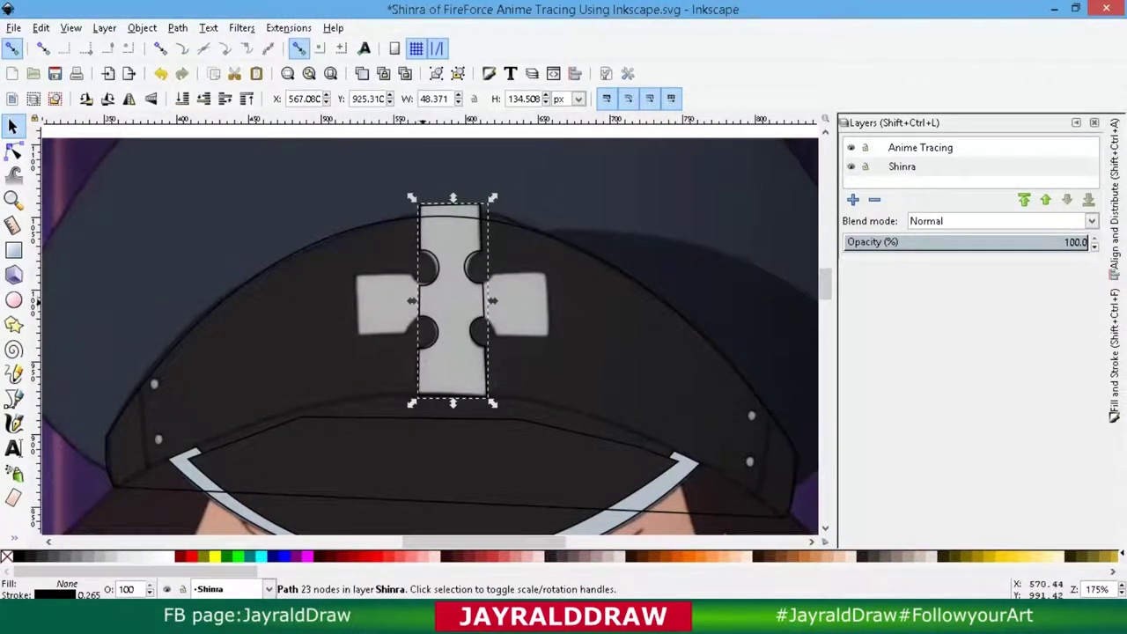
Rotate the notched bar a quarter turn so it lies horizontally.
{"action": "left_click", "coordinate": [451, 352]}
{"action": "left_click", "coordinate": [462, 315], "text": "alt"}
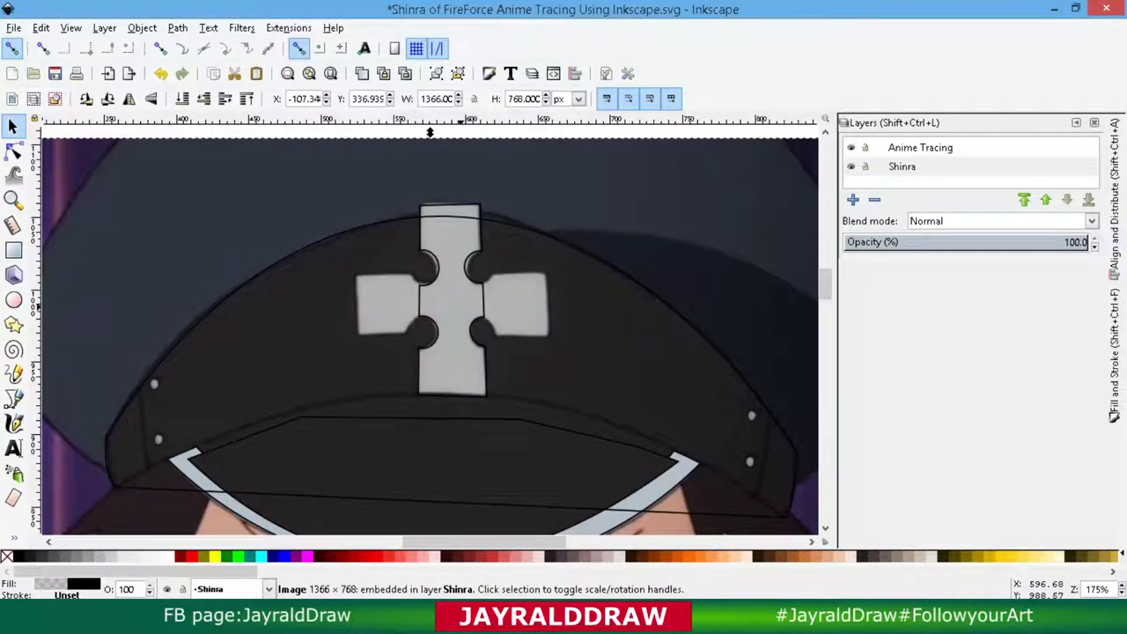
{"action": "left_click", "coordinate": [462, 374]}
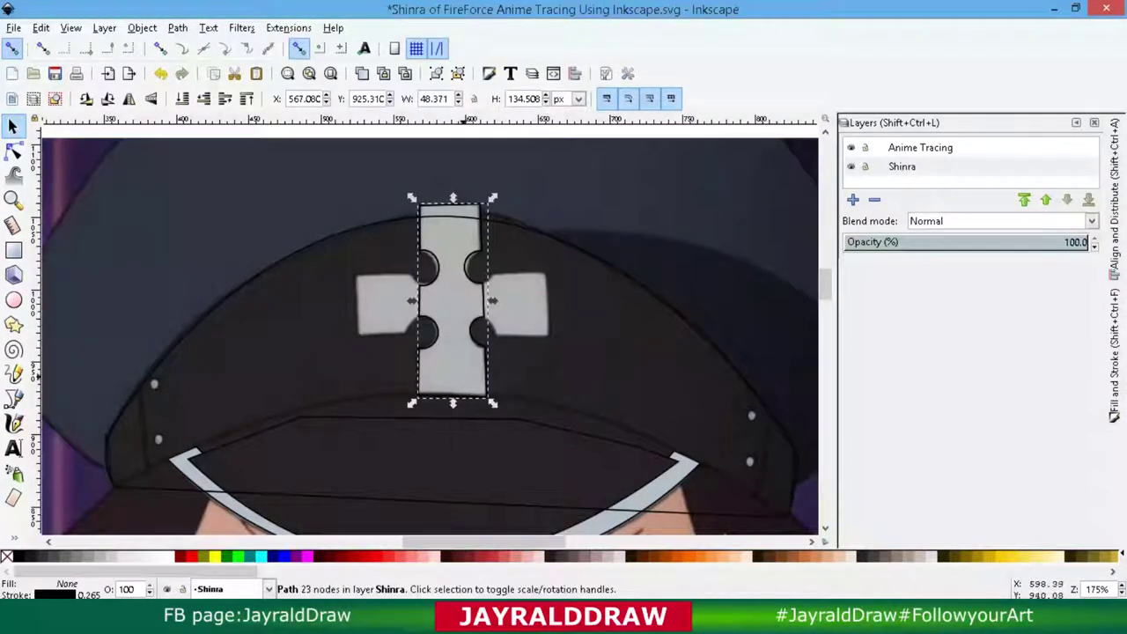
{"action": "left_click", "coordinate": [108, 98]}
Move, slightly tilt and shrink the horizontal bar to sit over the cross arms.
{"action": "mouse_move", "coordinate": [519, 329]}
{"action": "left_mouse_down"}
{"action": "mouse_move", "coordinate": [451, 330]}
{"action": "mouse_move", "coordinate": [462, 328]}
{"action": "left_mouse_up"}
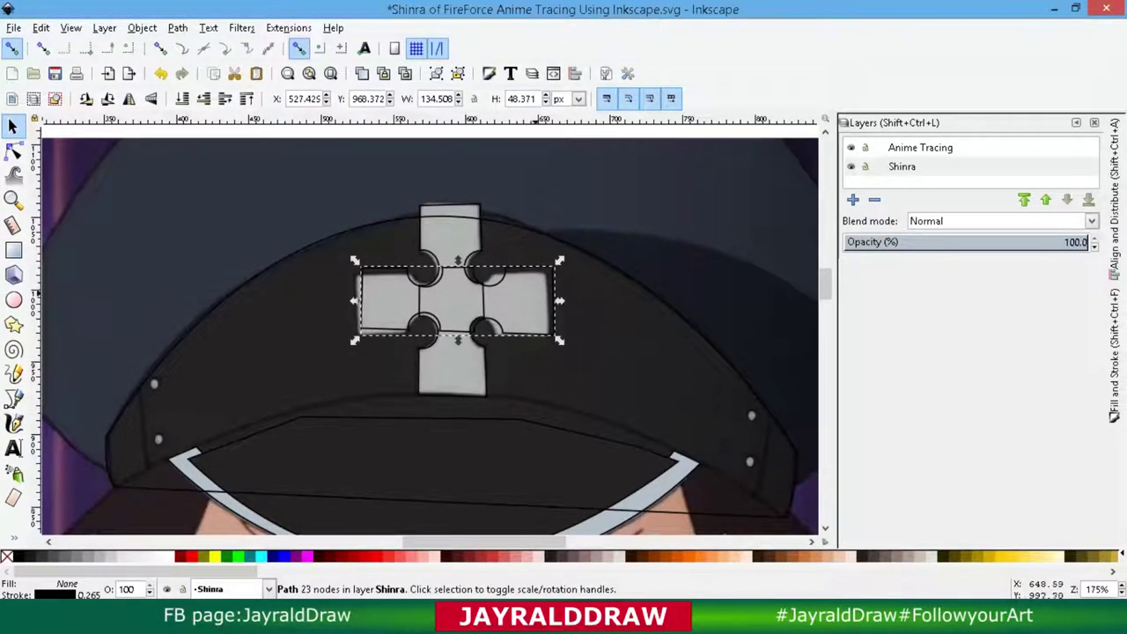
{"action": "left_click", "coordinate": [520, 300]}
{"action": "left_click_drag", "start_coordinate": [557, 264], "coordinate": [560, 257]}
{"action": "left_click_drag", "start_coordinate": [496, 315], "coordinate": [492, 316]}
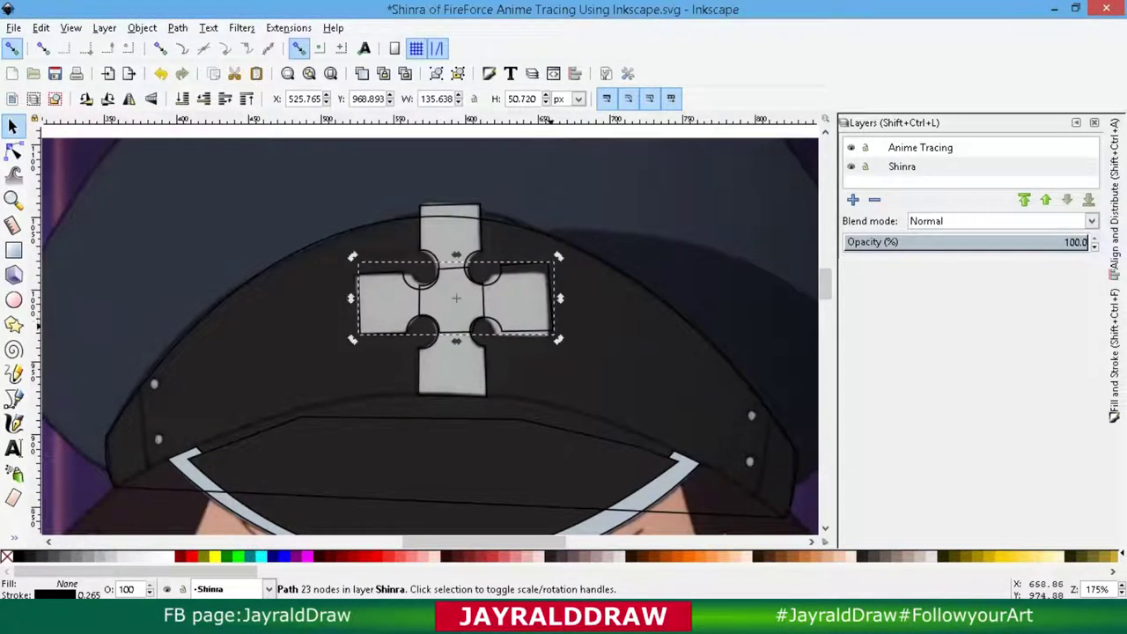
{"action": "left_click_drag", "start_coordinate": [554, 259], "coordinate": [550, 271]}
{"action": "left_click", "coordinate": [359, 275]}
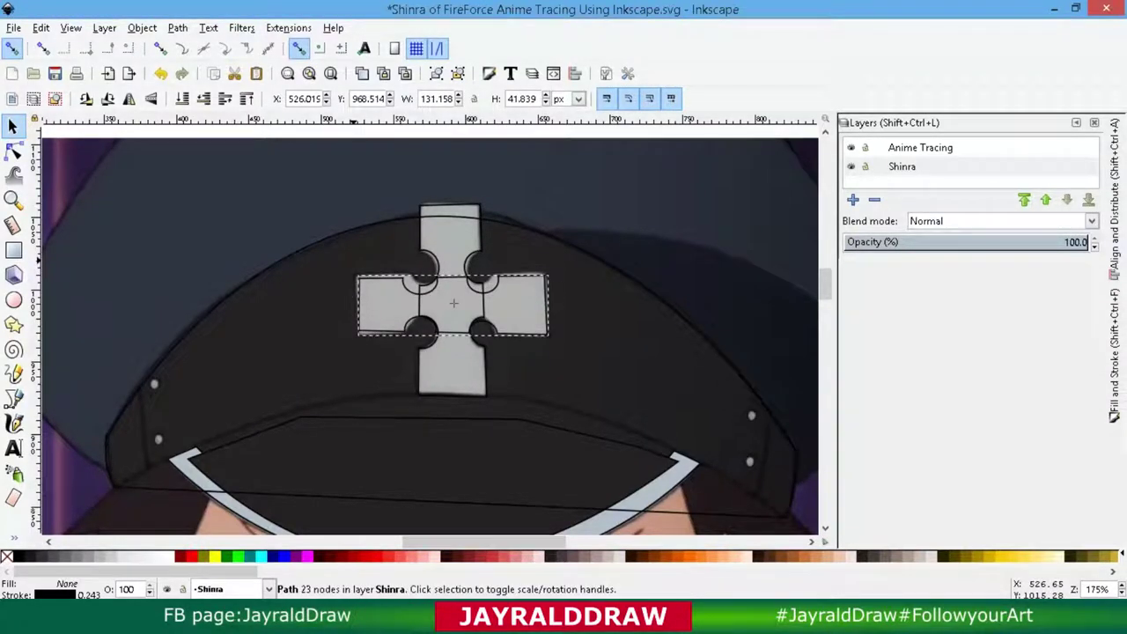
Reshape the horizontal bar's top-left corner and top-right notch curve with node edits.
{"action": "left_click", "coordinate": [13, 151]}
{"action": "left_click", "coordinate": [409, 276]}
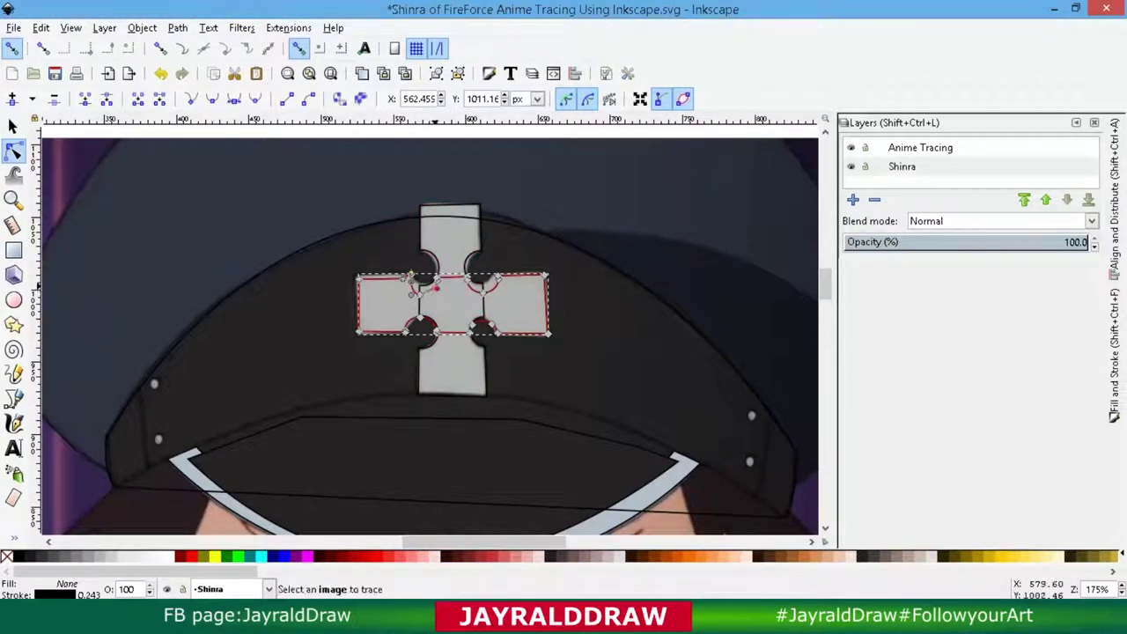
{"action": "left_click_drag", "start_coordinate": [359, 278], "coordinate": [354, 276]}
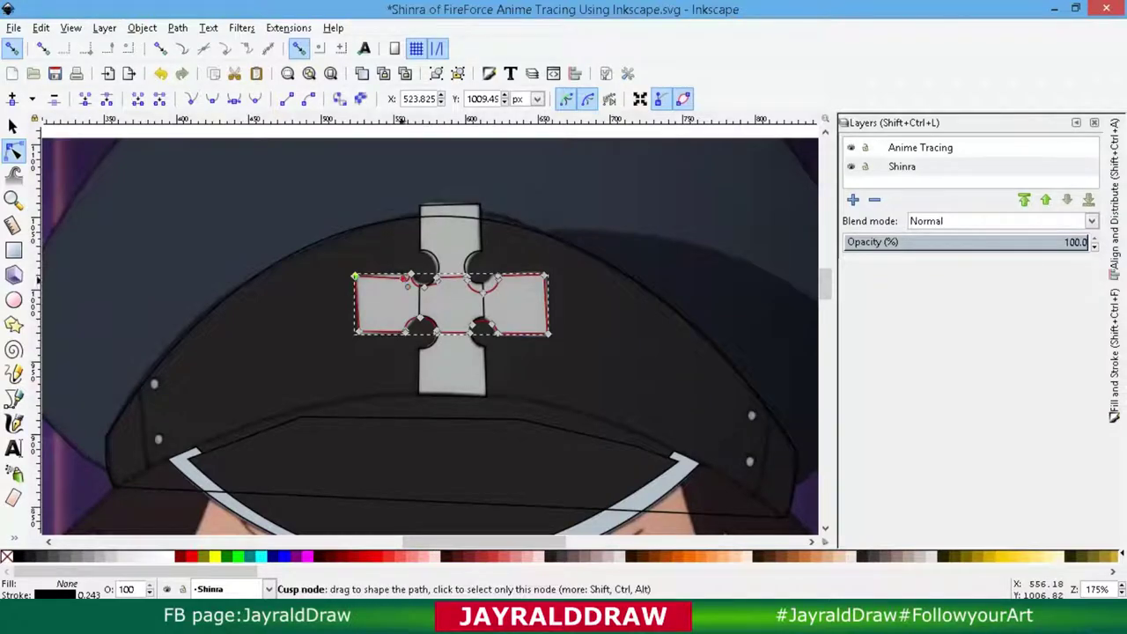
{"action": "key", "text": "Escape"}
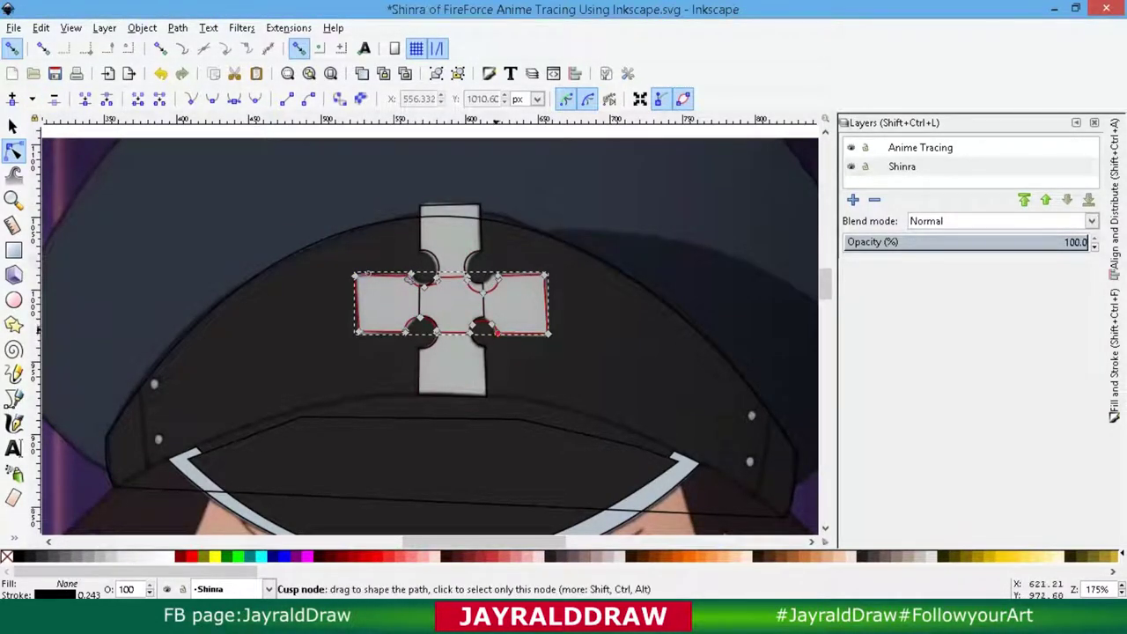
{"action": "left_click", "coordinate": [486, 280]}
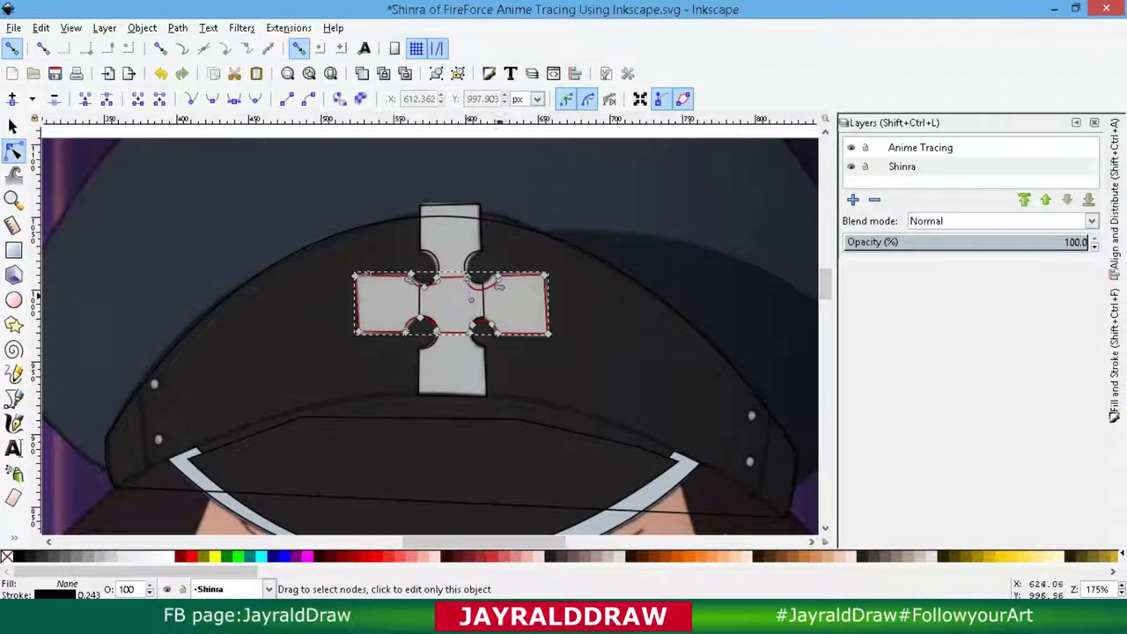
{"action": "mouse_move", "coordinate": [498, 284]}
{"action": "left_mouse_down"}
{"action": "mouse_move", "coordinate": [512, 264]}
{"action": "mouse_move", "coordinate": [482, 280]}
{"action": "left_mouse_up"}
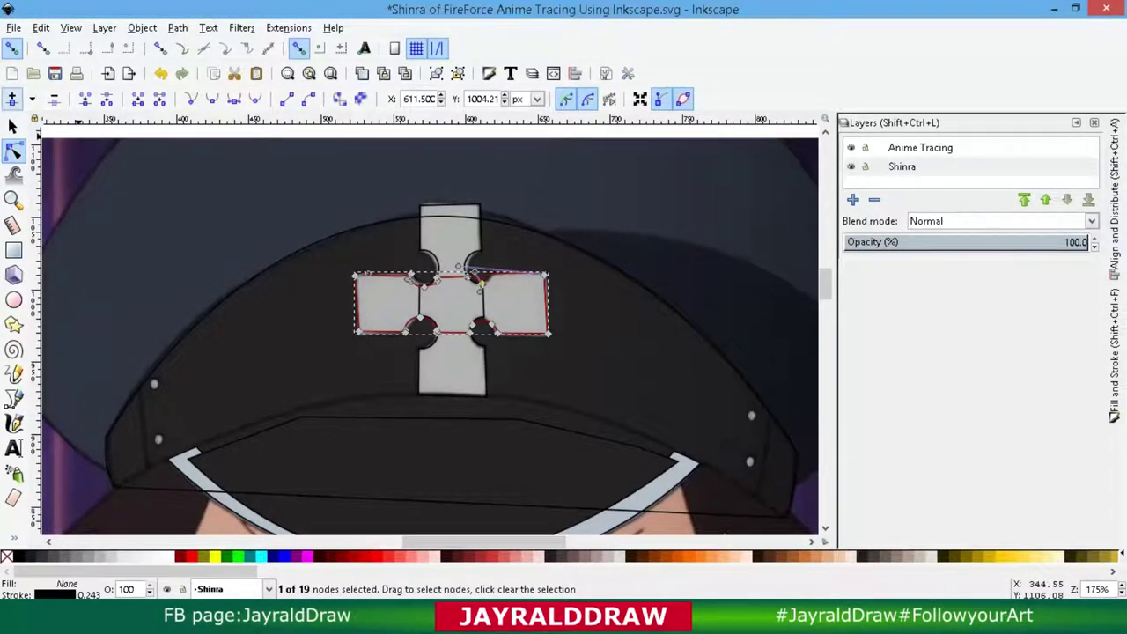
{"action": "key", "text": "ctrl+z"}
{"action": "left_click_drag", "start_coordinate": [506, 261], "coordinate": [496, 284]}
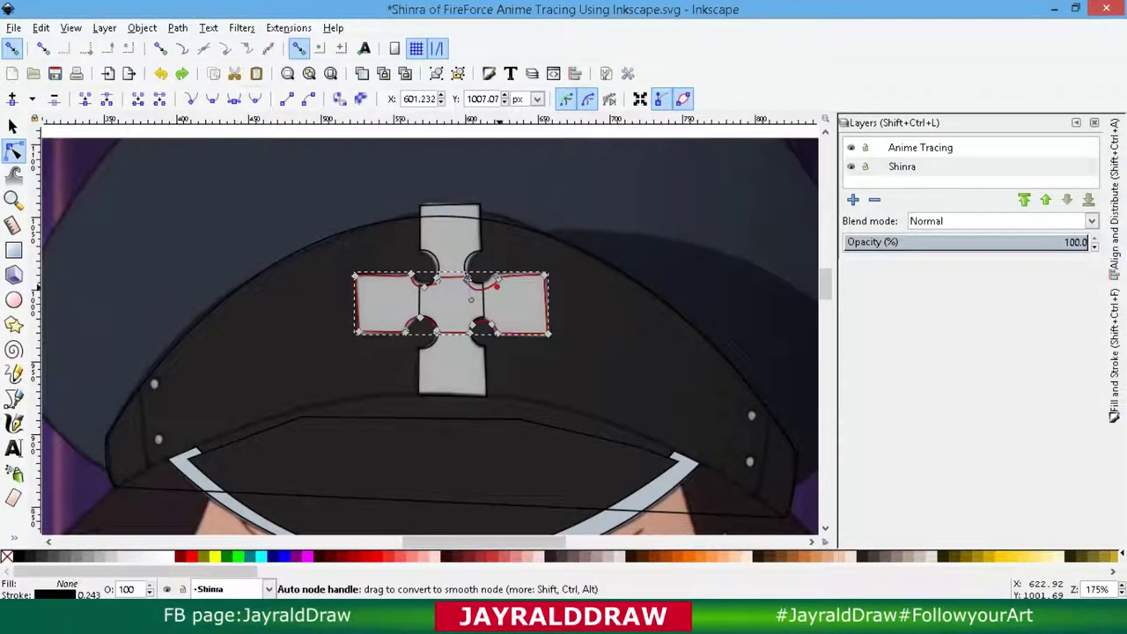
{"action": "key", "text": "plus"}
{"action": "key", "text": "plus"}
{"action": "key", "text": "plus"}
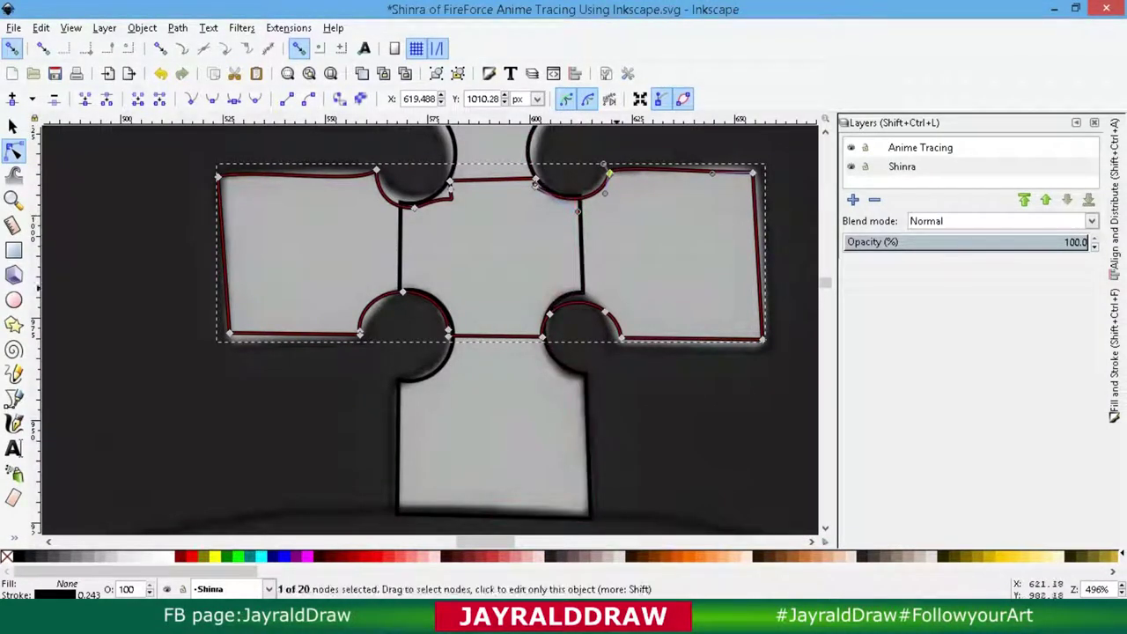
Give both cross bars a grey fill sampled from the reference image.
{"action": "left_click", "coordinate": [589, 297]}
{"action": "key", "text": "ctrl+z"}
{"action": "key", "text": "ctrl+z"}
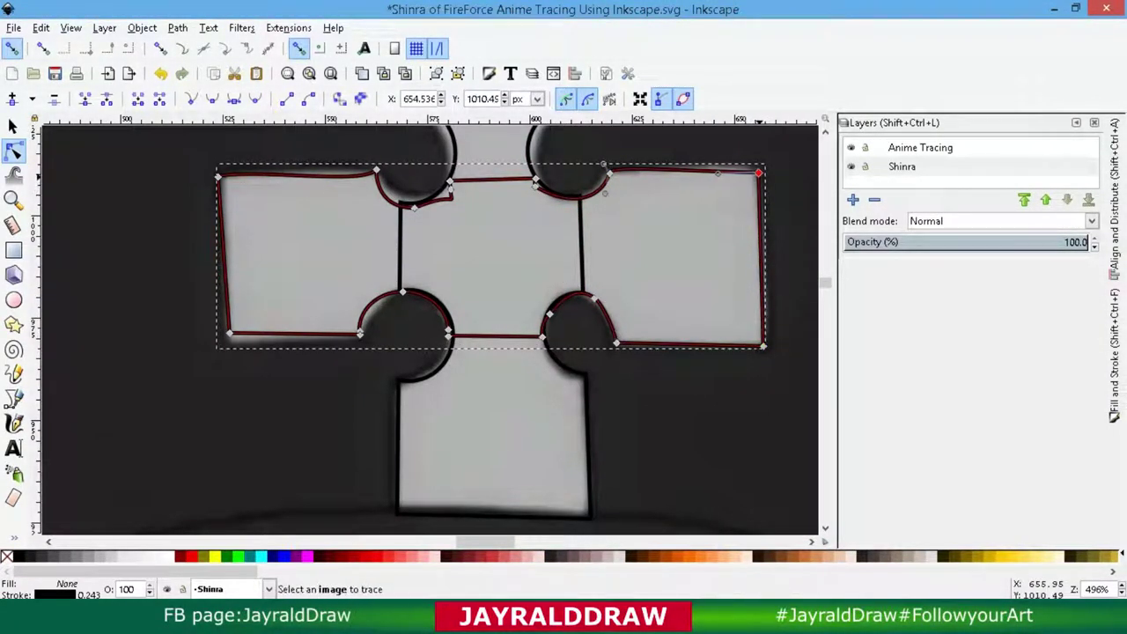
{"action": "left_click", "coordinate": [449, 184]}
{"action": "scroll", "coordinate": [450, 188], "scroll_direction": "up", "scroll_amount": 2}
{"action": "key", "text": "s"}
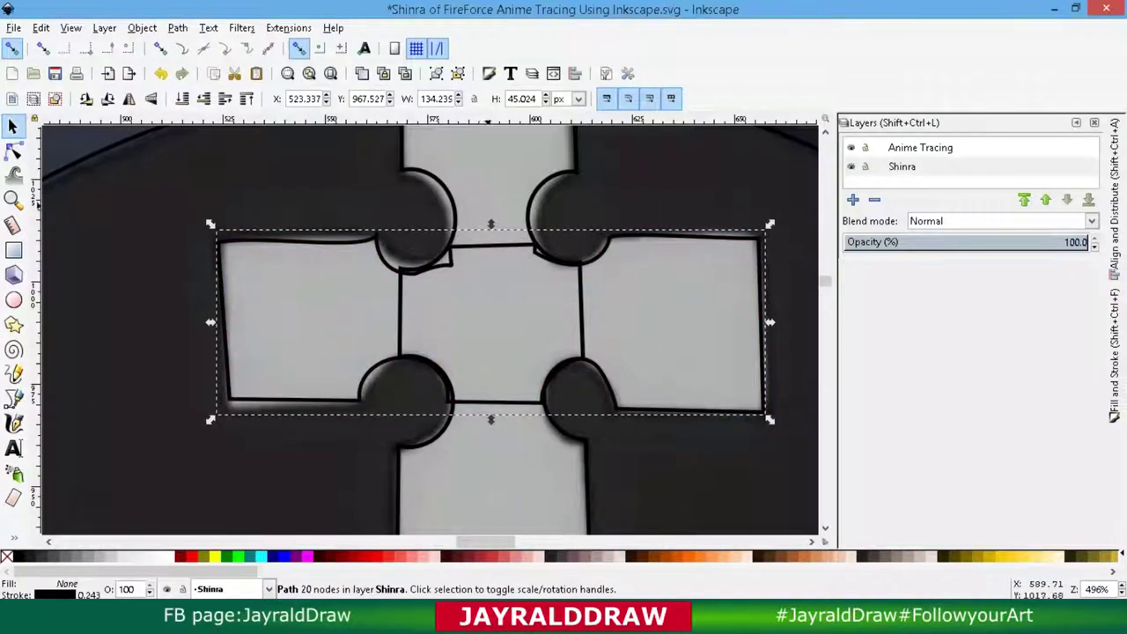
{"action": "key", "text": "d"}
{"action": "key", "text": "d"}
{"action": "key", "text": "d"}
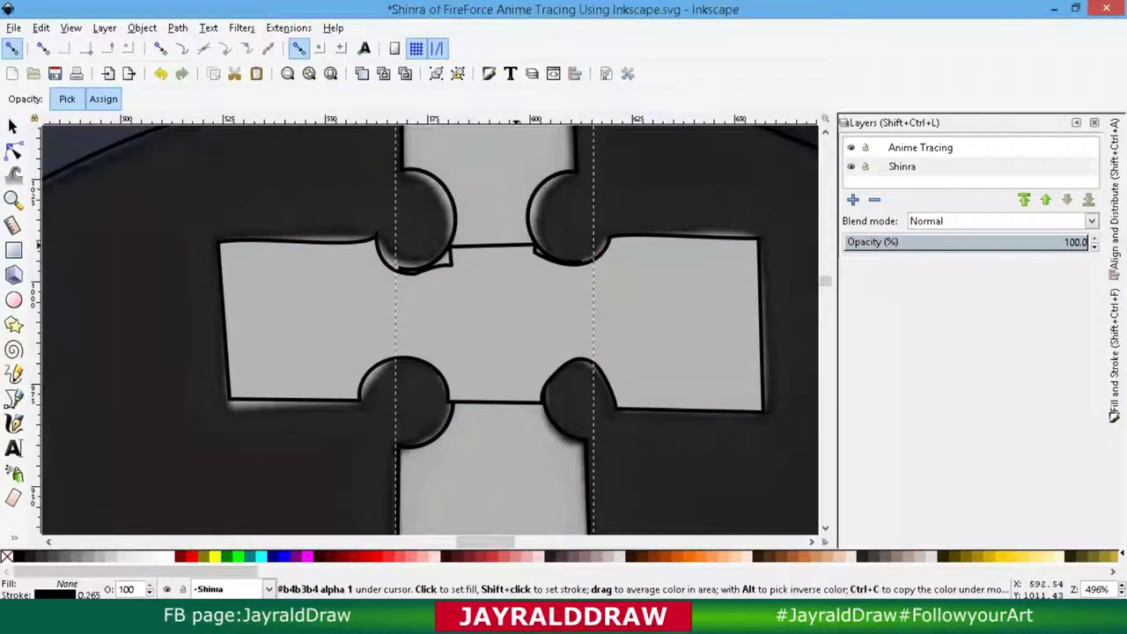
{"action": "key", "text": "d"}
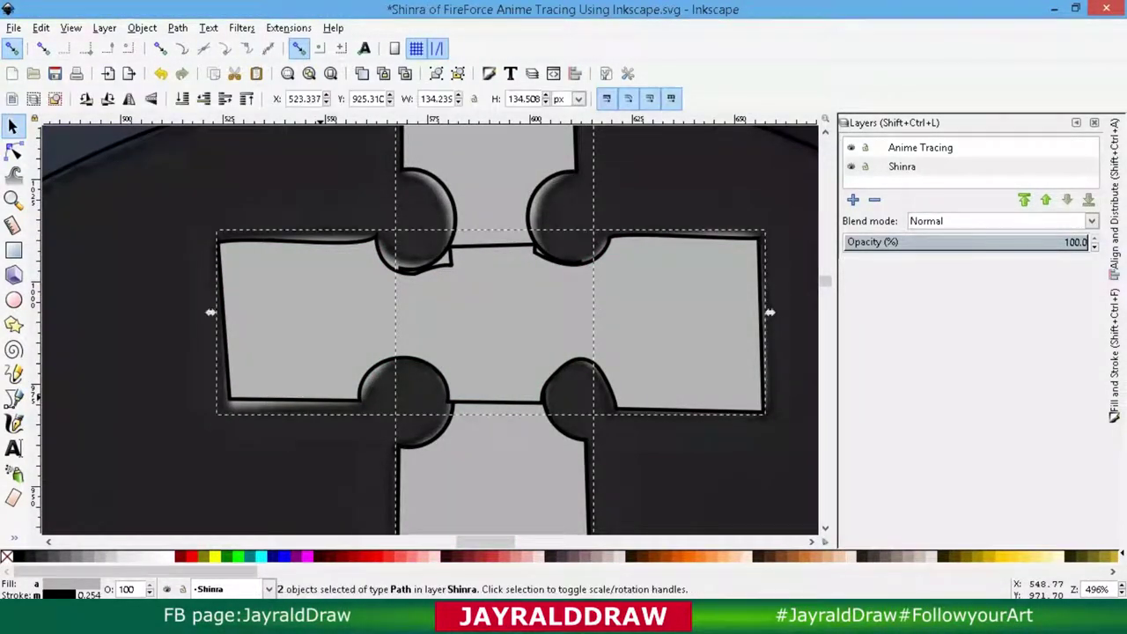
{"action": "left_click", "coordinate": [7, 556], "text": "shift"}
Adjust nodes and curves around the cross notches to match the reference edges.
{"action": "key", "text": "n"}
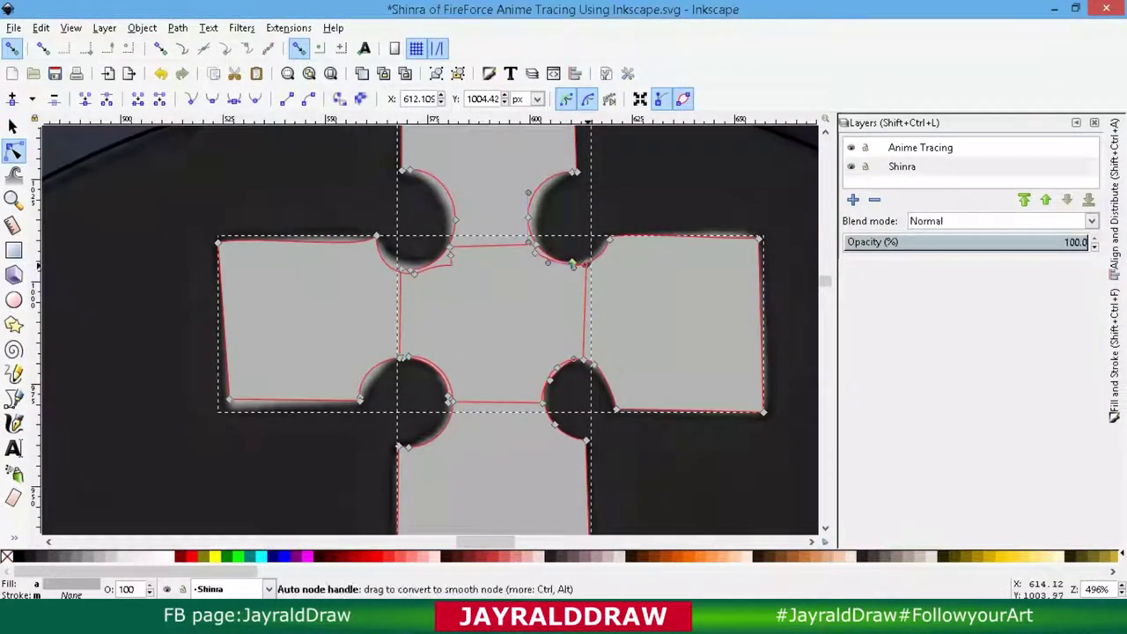
{"action": "left_click_drag", "start_coordinate": [573, 264], "coordinate": [582, 269]}
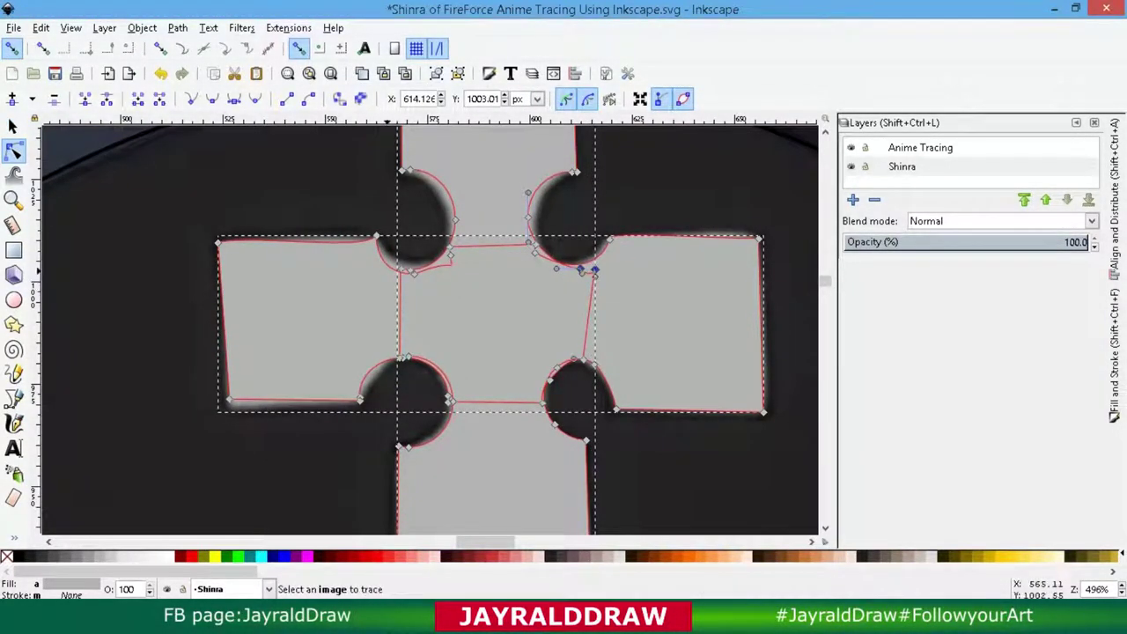
{"action": "left_click", "coordinate": [414, 272]}
{"action": "key", "text": "Right"}
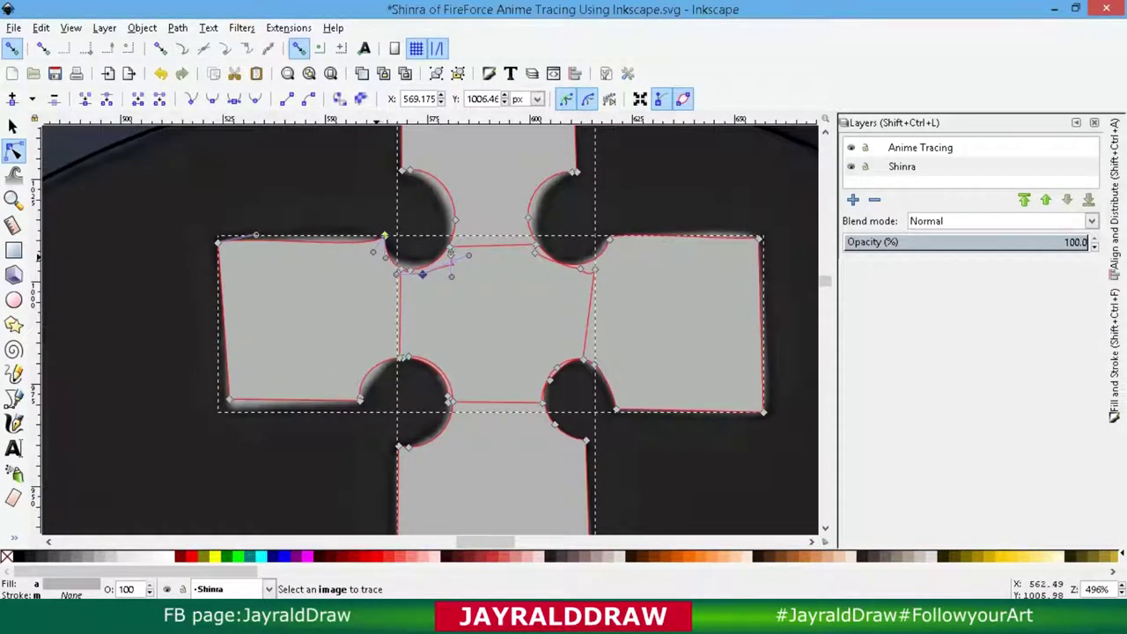
{"action": "left_click_drag", "start_coordinate": [430, 258], "coordinate": [429, 265]}
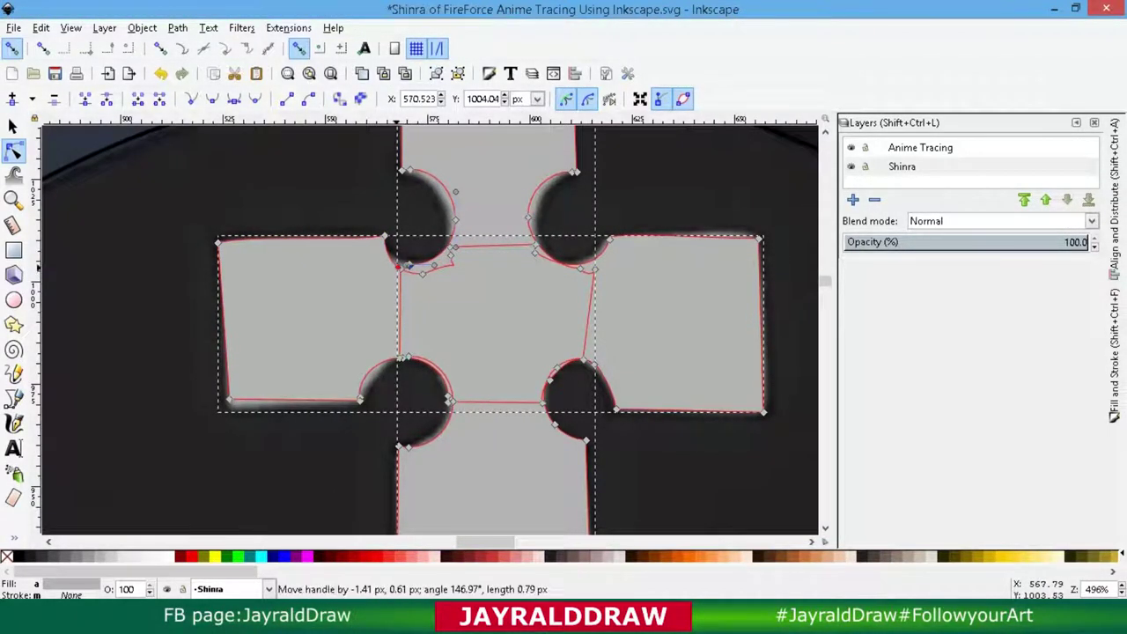
{"action": "key", "text": "ctrl+z"}
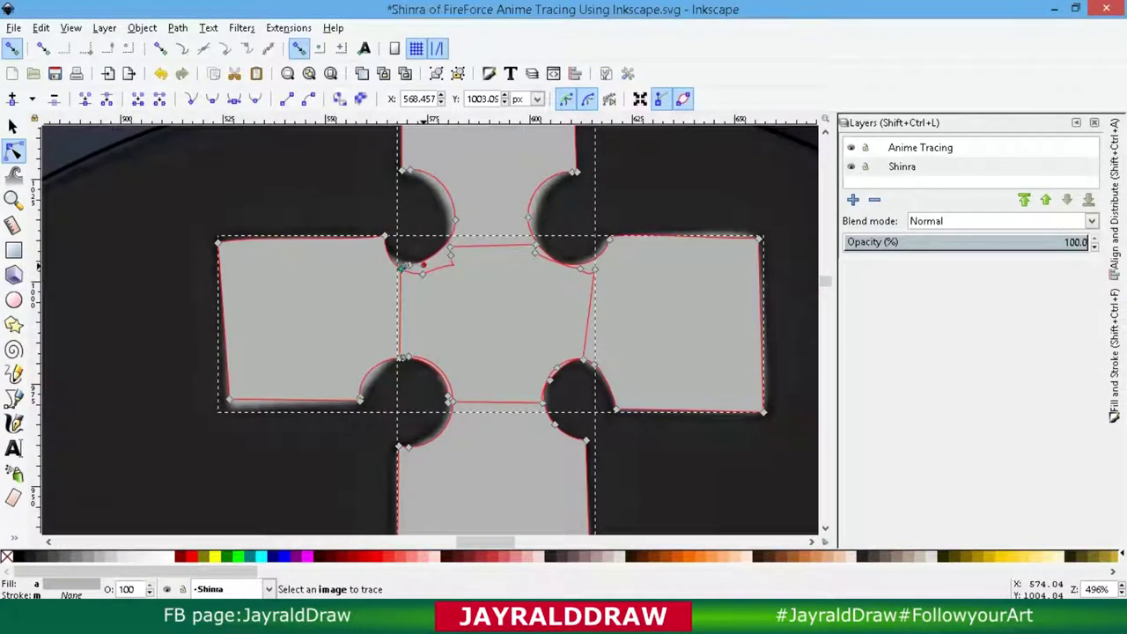
{"action": "key", "text": "ctrl+z"}
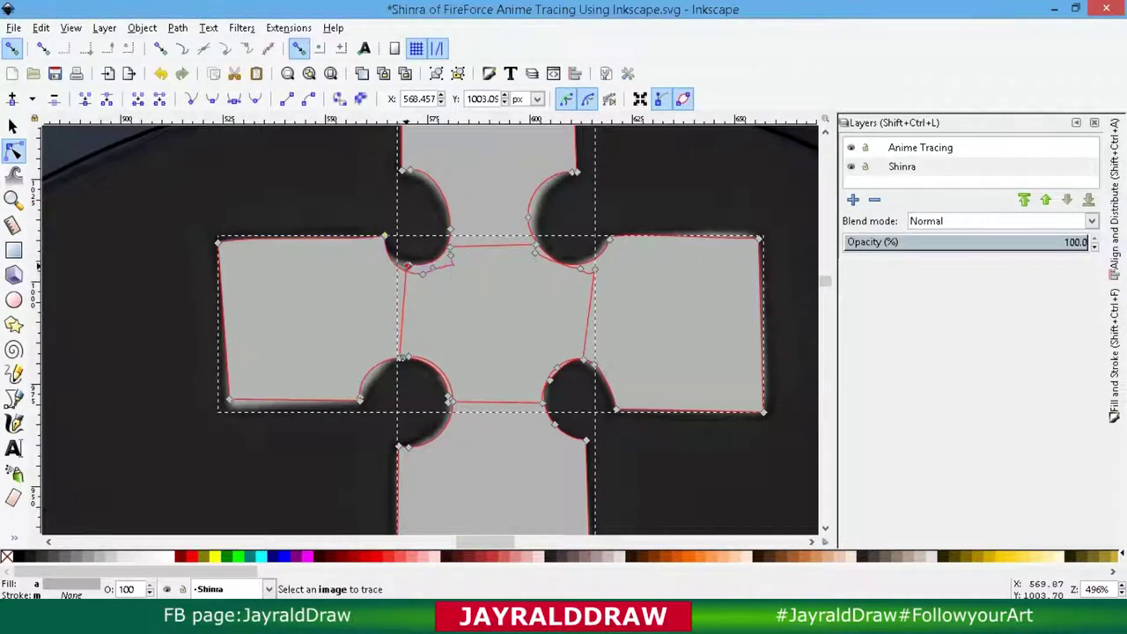
{"action": "left_click_drag", "start_coordinate": [412, 264], "coordinate": [393, 268]}
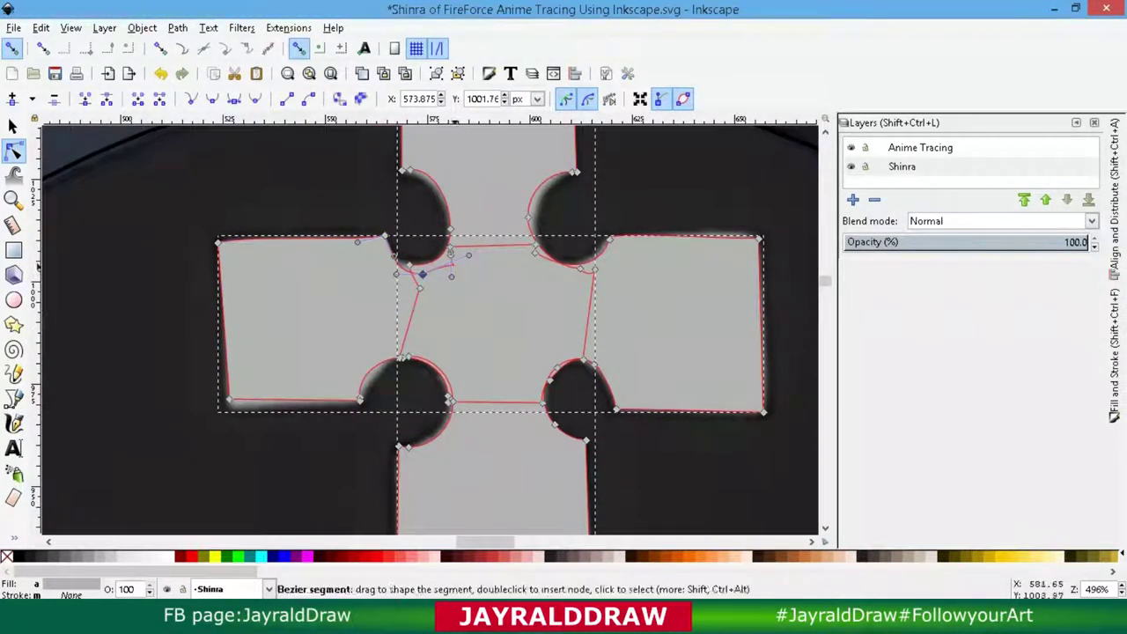
{"action": "left_click", "coordinate": [423, 274]}
{"action": "left_click_drag", "start_coordinate": [396, 274], "coordinate": [404, 278]}
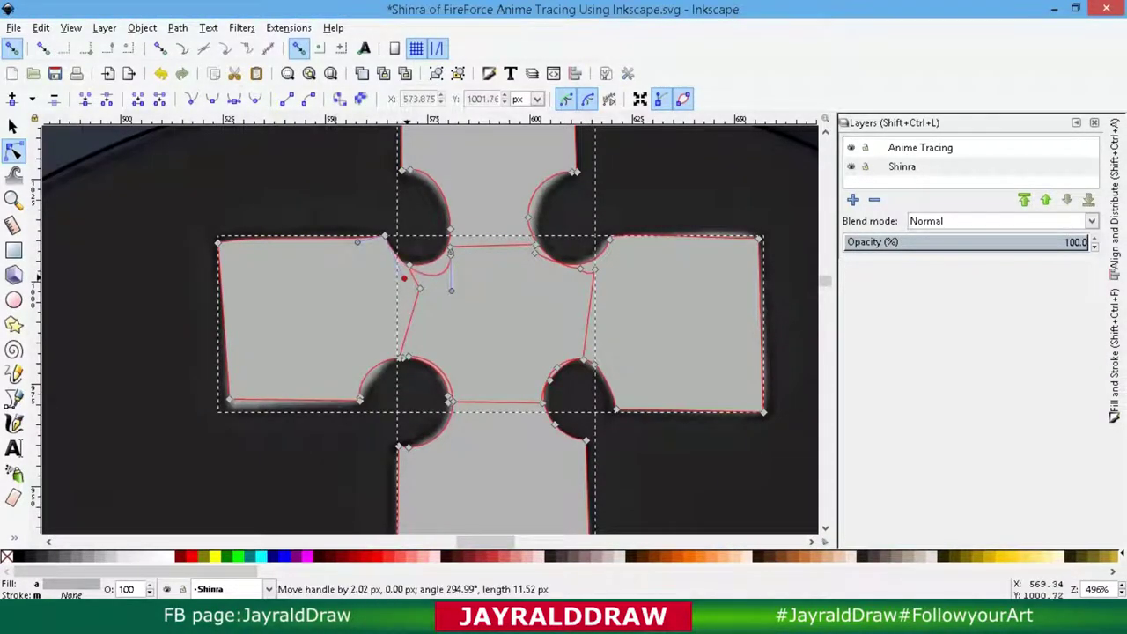
{"action": "left_click", "coordinate": [407, 169]}
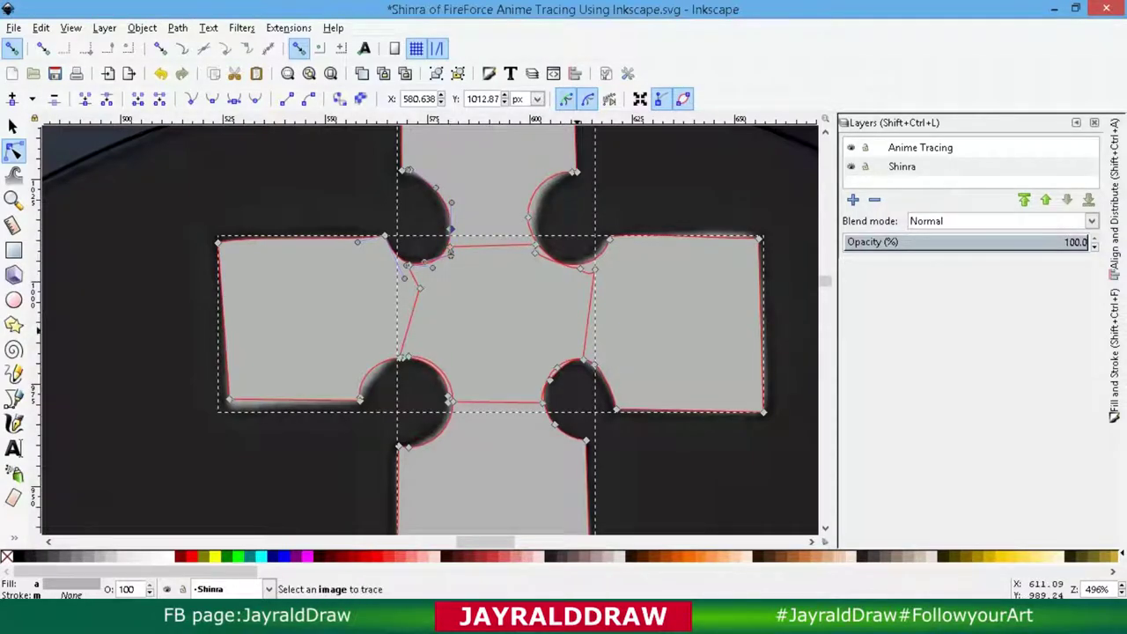
{"action": "left_click_drag", "start_coordinate": [532, 221], "coordinate": [533, 219]}
{"action": "left_click", "coordinate": [450, 403]}
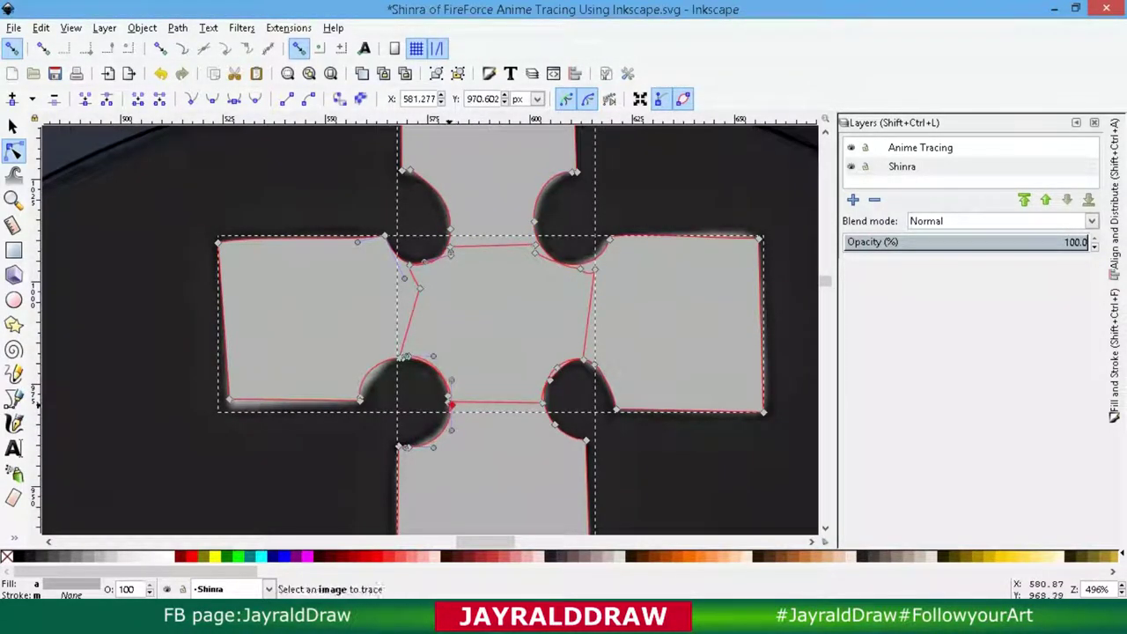
Delete the kink nodes on the central strip's left and right edges so they curve smoothly.
{"action": "left_click", "coordinate": [449, 403]}
{"action": "key", "text": "s"}
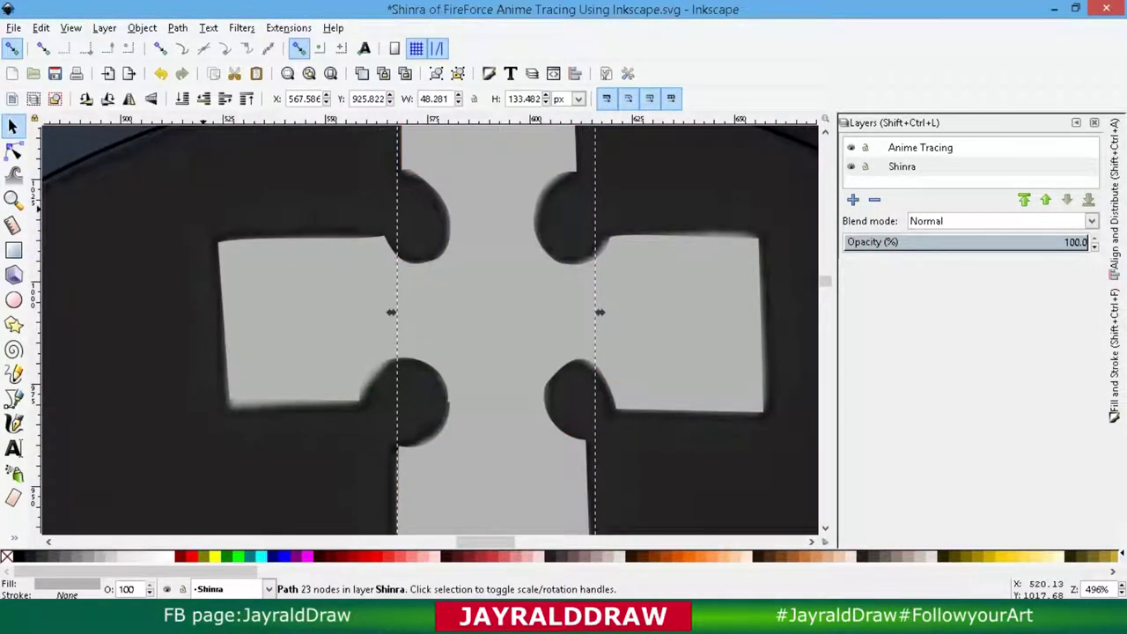
{"action": "key", "text": "n"}
{"action": "left_click", "coordinate": [402, 171]}
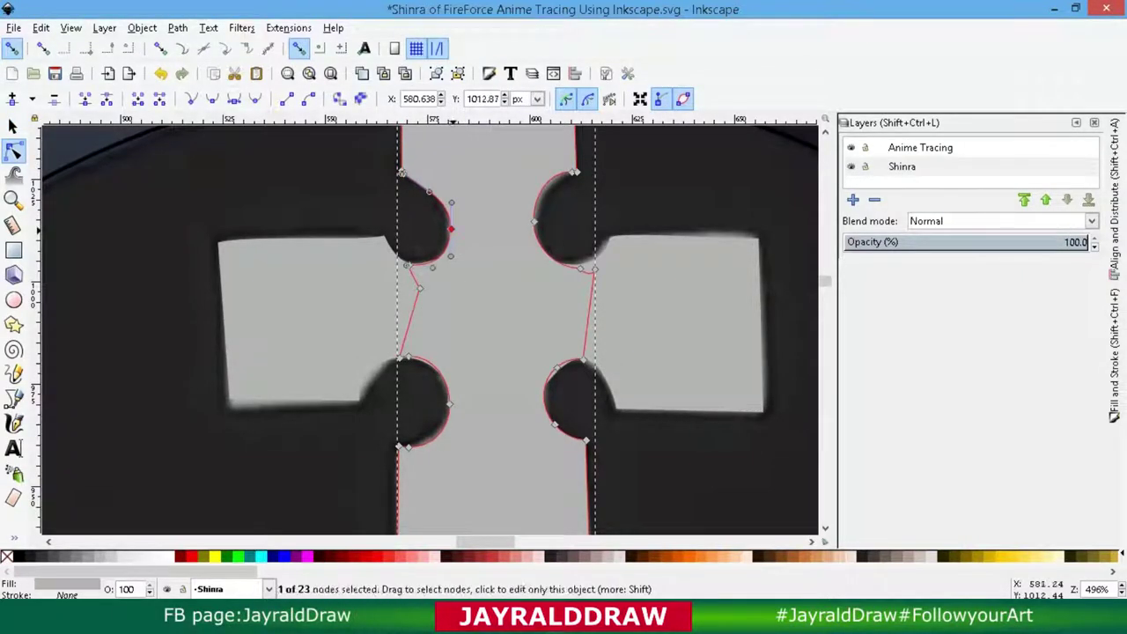
{"action": "key", "text": "s"}
{"action": "key", "text": "n"}
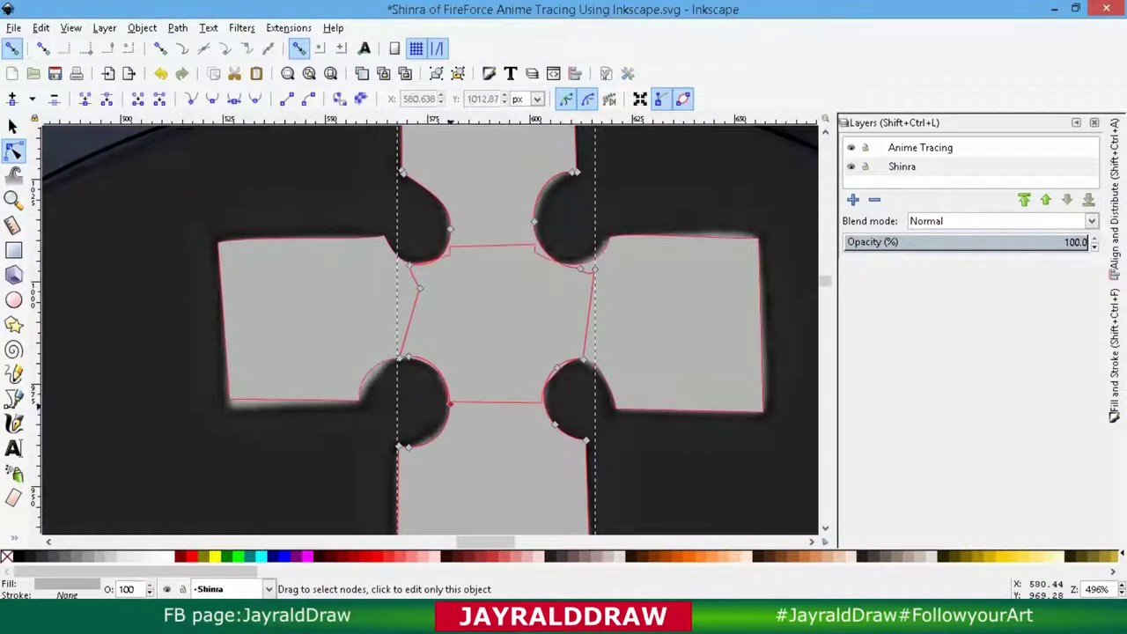
{"action": "left_click", "coordinate": [406, 355]}
{"action": "left_click", "coordinate": [406, 262]}
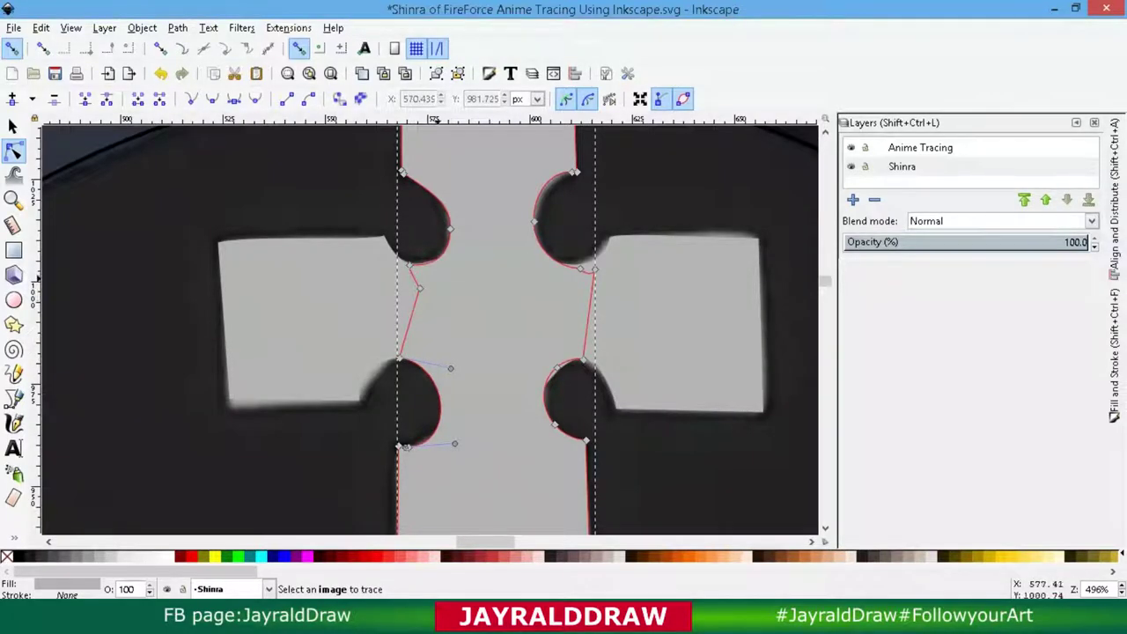
{"action": "key", "text": "Delete"}
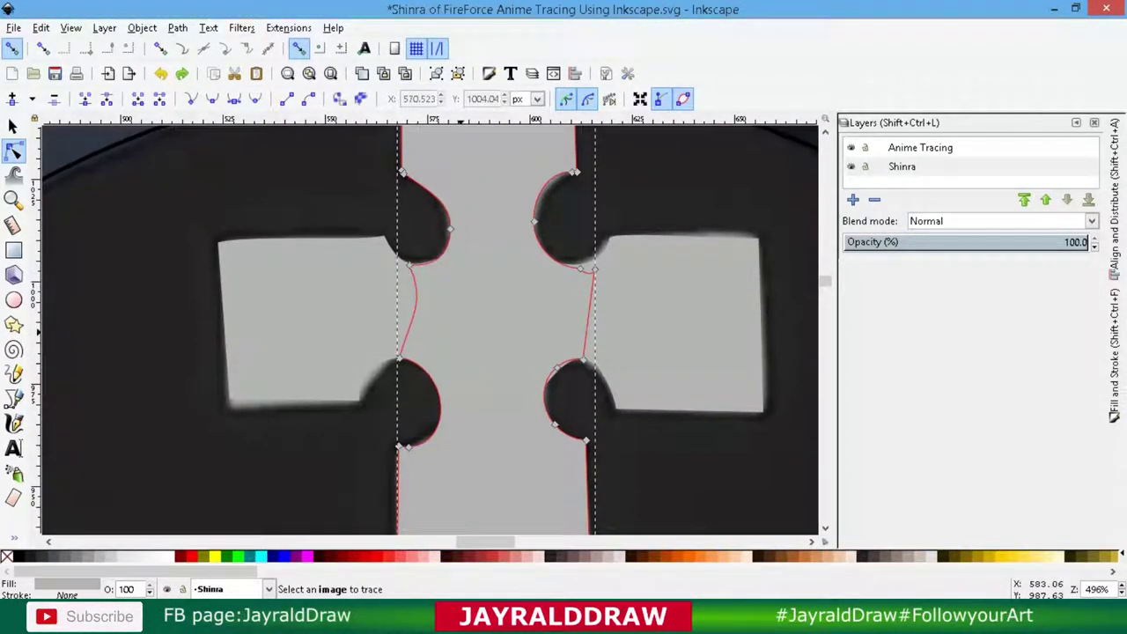
{"action": "key", "text": "Delete"}
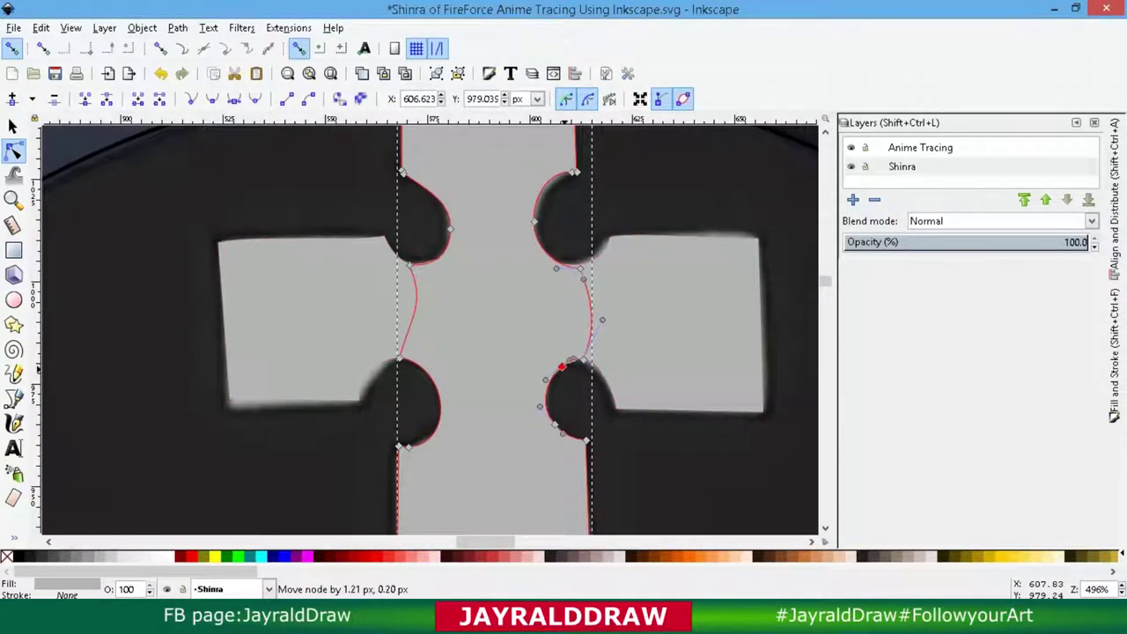
{"action": "key", "text": "s"}
{"action": "key", "text": "Tab"}
Trace a closed zigzag outline of the spiky hair on the left below the cap.
{"action": "key", "text": "minus"}
{"action": "key", "text": "minus"}
{"action": "key", "text": "minus"}
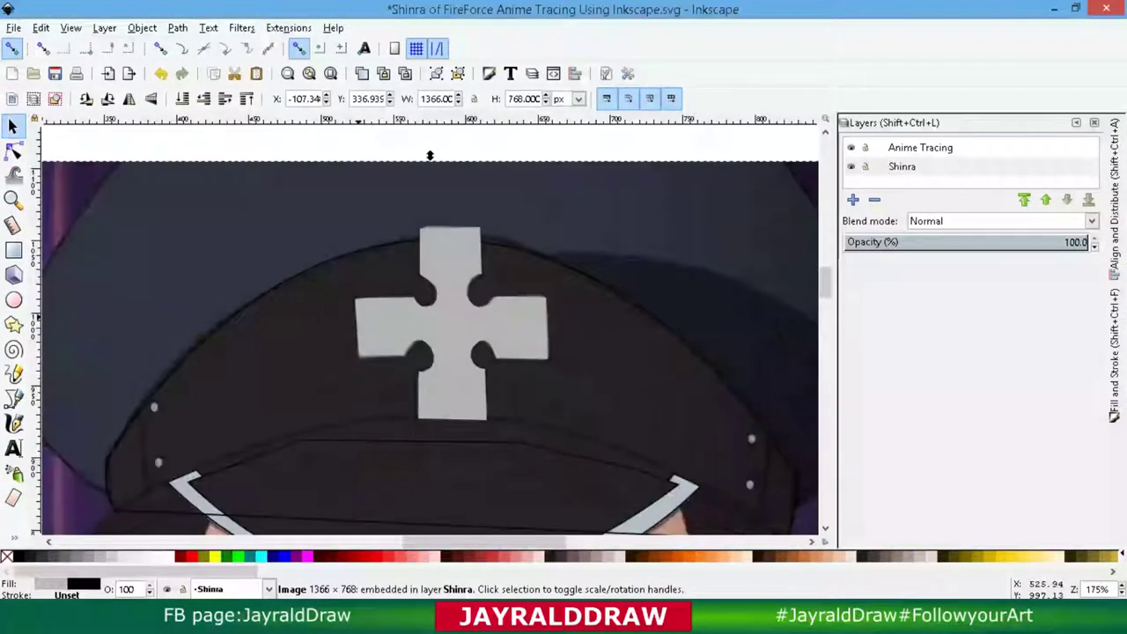
{"action": "key", "text": "Tab"}
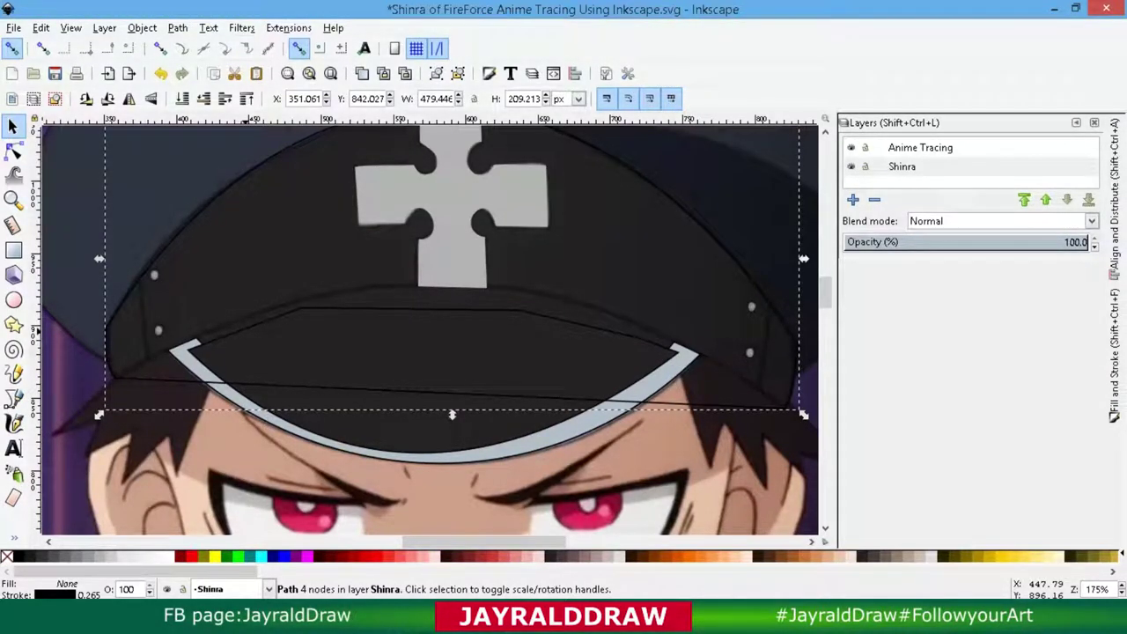
{"action": "key", "text": "b"}
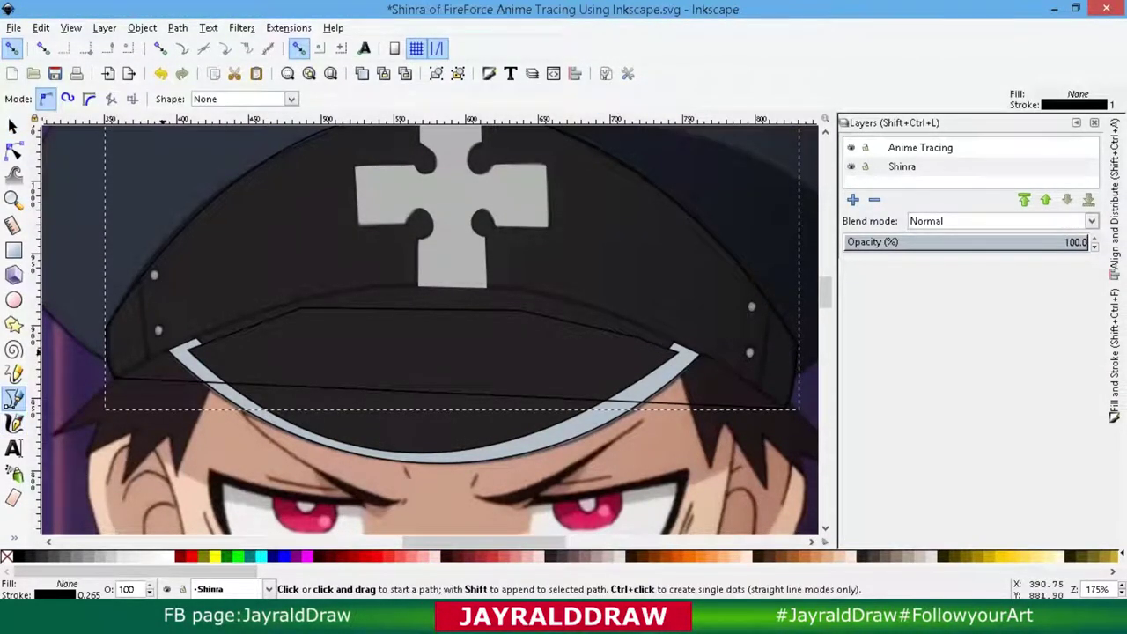
{"action": "left_click", "coordinate": [165, 352]}
{"action": "left_click_drag", "start_coordinate": [128, 368], "coordinate": [110, 383]}
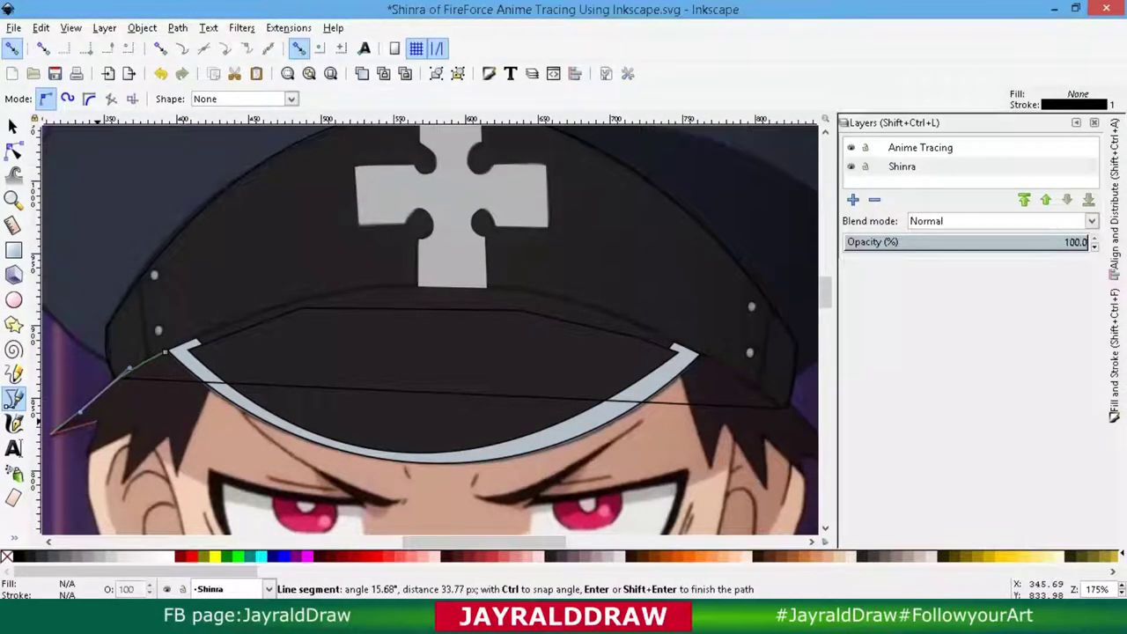
{"action": "left_click_drag", "start_coordinate": [53, 431], "coordinate": [64, 425]}
{"action": "left_click", "coordinate": [88, 455]}
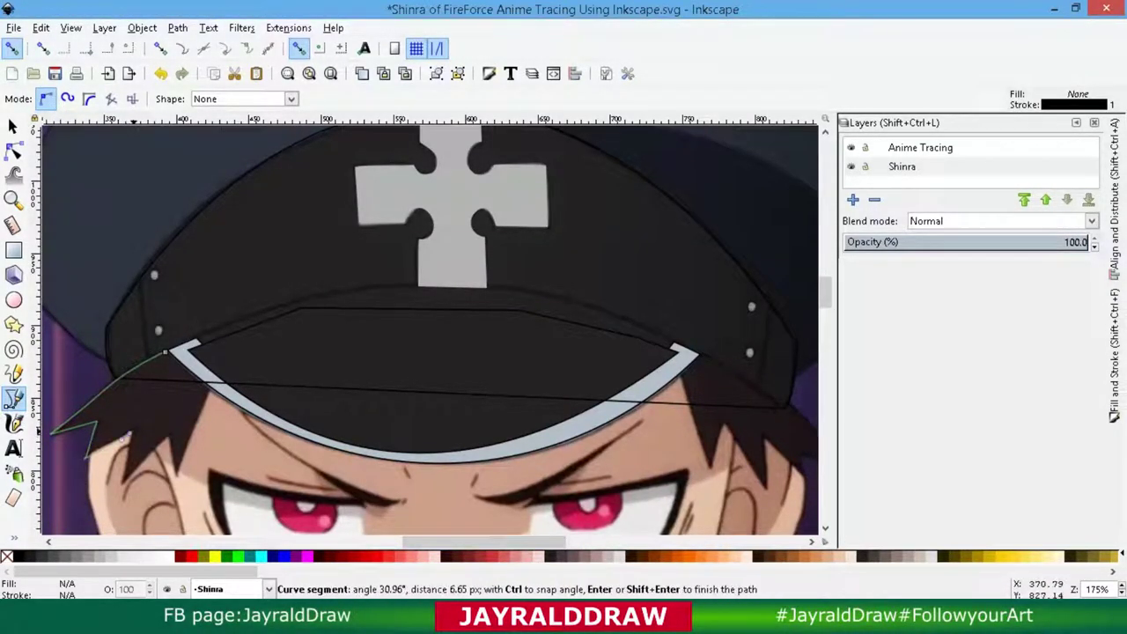
{"action": "left_click_drag", "start_coordinate": [131, 432], "coordinate": [137, 427]}
{"action": "left_click", "coordinate": [123, 481]}
{"action": "left_click", "coordinate": [162, 433]}
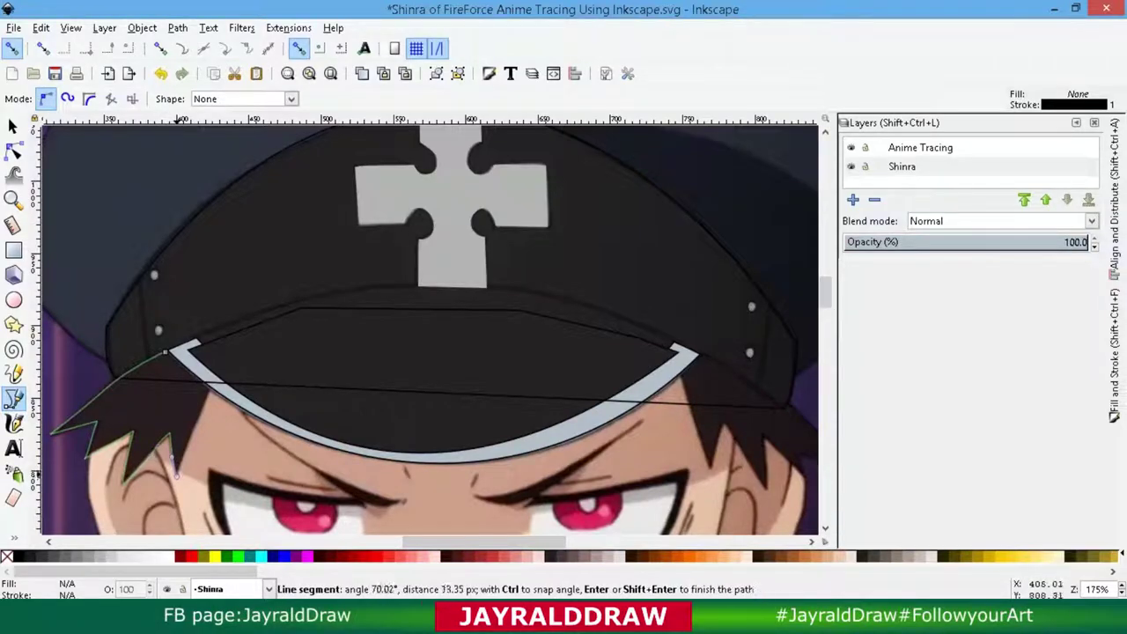
{"action": "left_click", "coordinate": [211, 380]}
{"action": "left_click", "coordinate": [165, 352]}
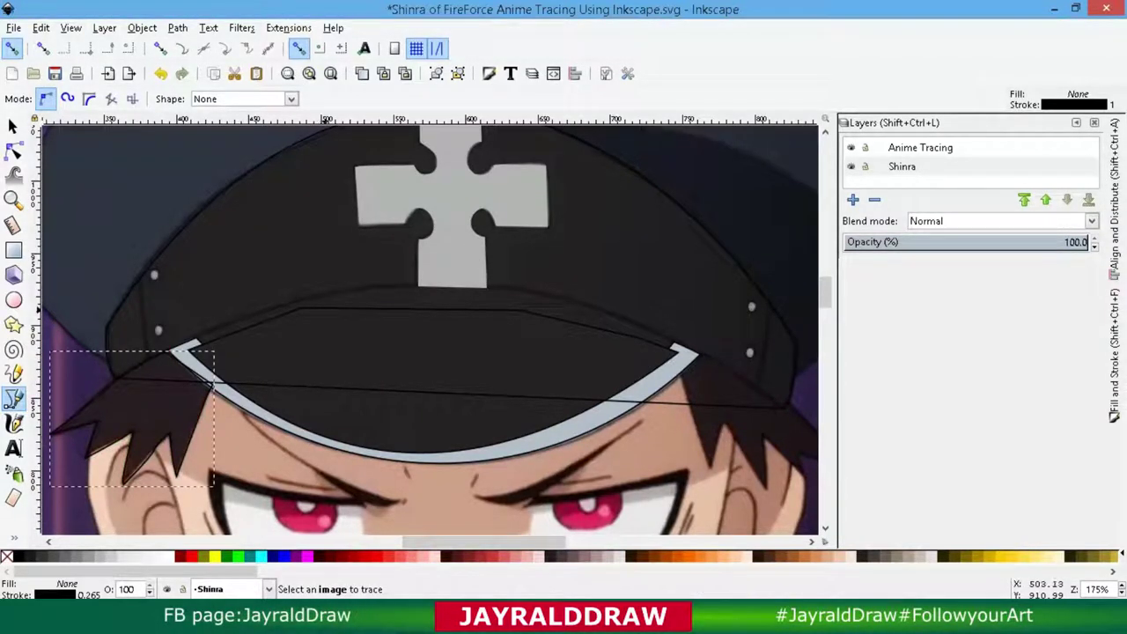
Fill the cap shape with the sampled dark colour and lower it in the stacking order.
{"action": "scroll", "coordinate": [430, 327], "scroll_direction": "down", "scroll_amount": 2}
{"action": "key", "text": "d"}
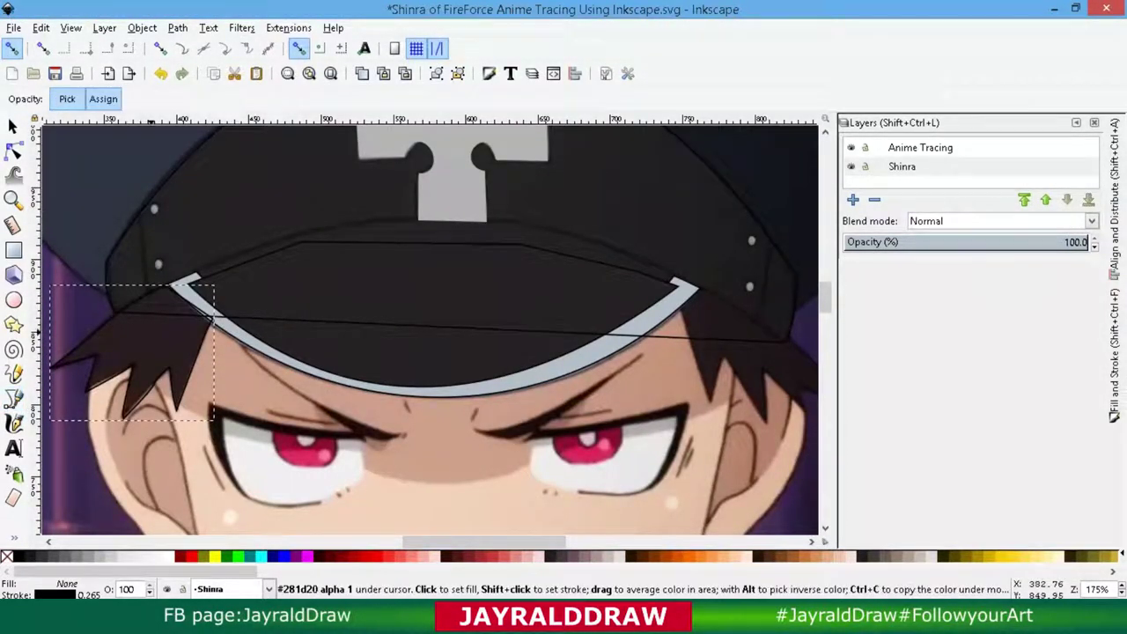
{"action": "key", "text": "s"}
{"action": "left_click", "coordinate": [669, 335]}
{"action": "mouse_move", "coordinate": [677, 370]}
{"action": "left_mouse_down"}
{"action": "mouse_move", "coordinate": [690, 385]}
{"action": "mouse_move", "coordinate": [616, 370]}
{"action": "left_mouse_up"}
{"action": "left_click", "coordinate": [504, 446]}
{"action": "key", "text": "d"}
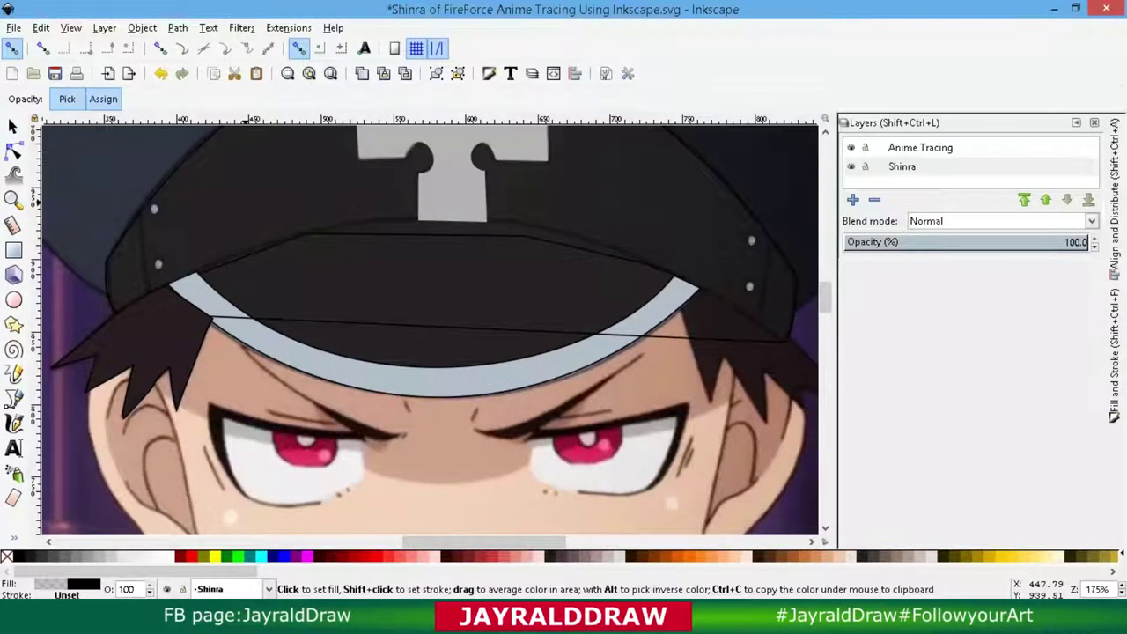
{"action": "key", "text": "s"}
{"action": "key", "text": "Tab"}
{"action": "key", "text": "d"}
{"action": "left_click", "coordinate": [202, 159]}
{"action": "key", "text": "s"}
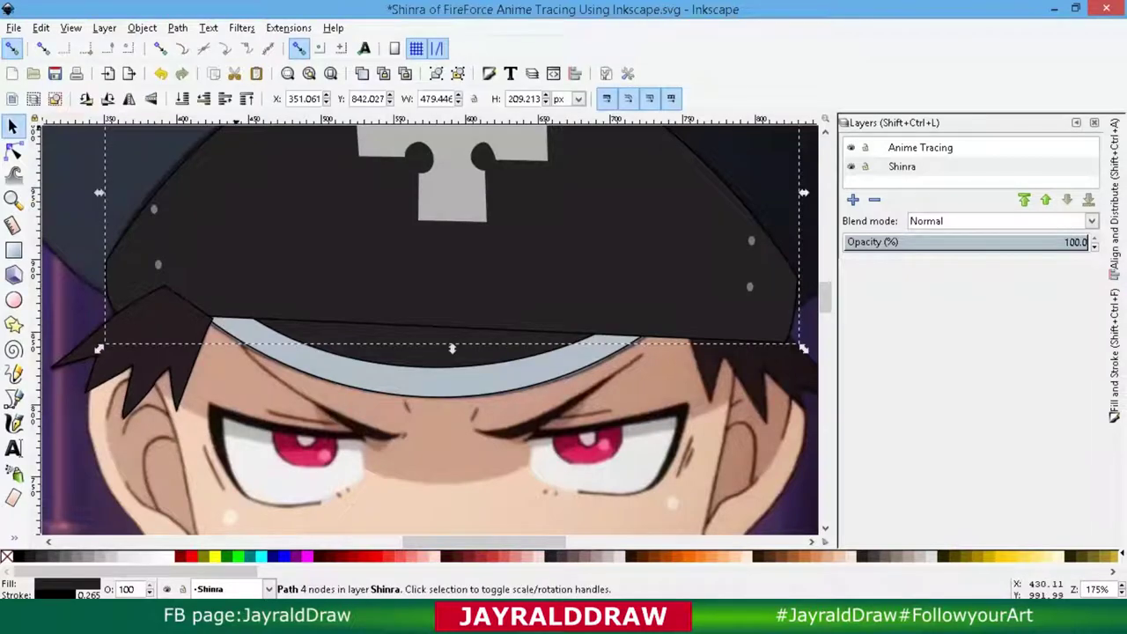
{"action": "key", "text": "Page_Down"}
Adjust a point on the left hair shape to match the reference.
{"action": "key", "text": "Tab"}
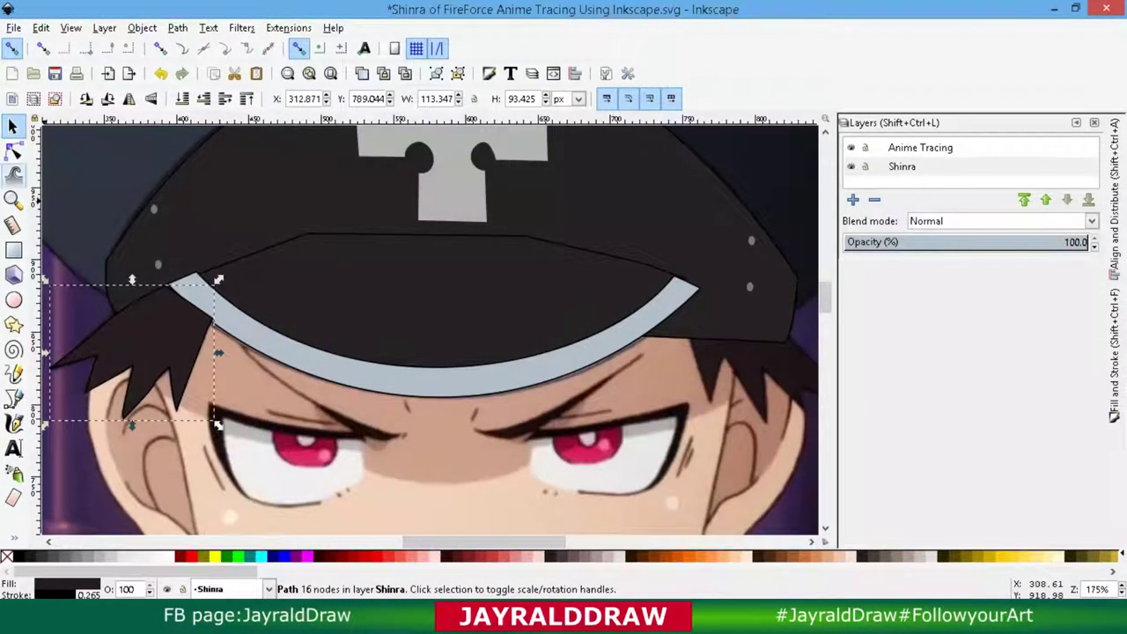
{"action": "key", "text": "n"}
{"action": "left_click_drag", "start_coordinate": [190, 283], "coordinate": [189, 281]}
{"action": "key", "text": "s"}
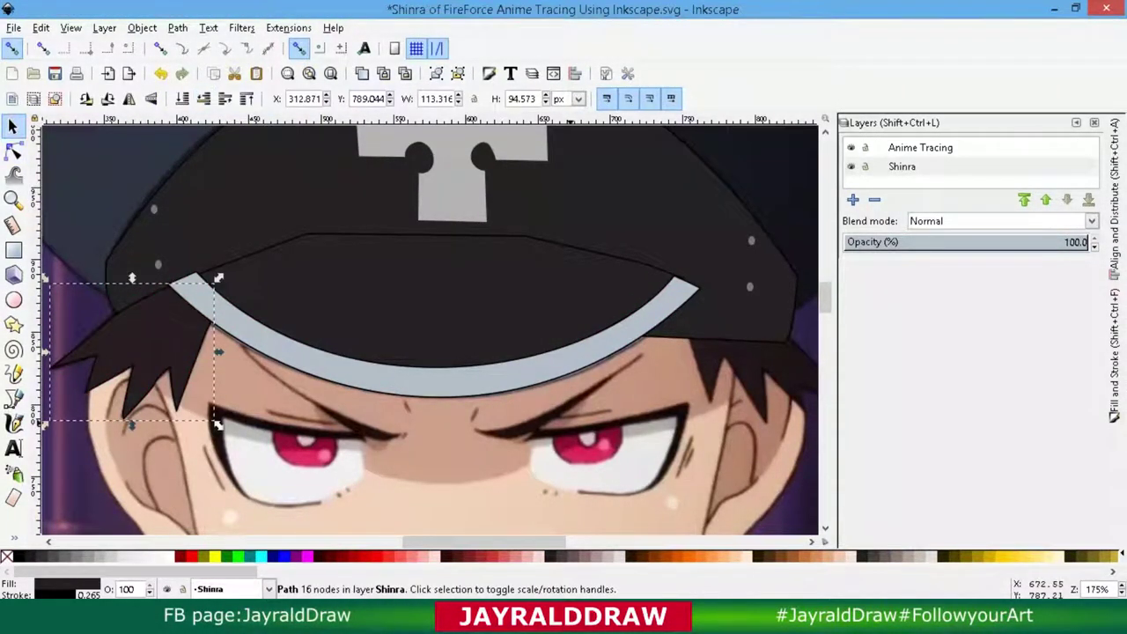
{"action": "key", "text": "Tab"}
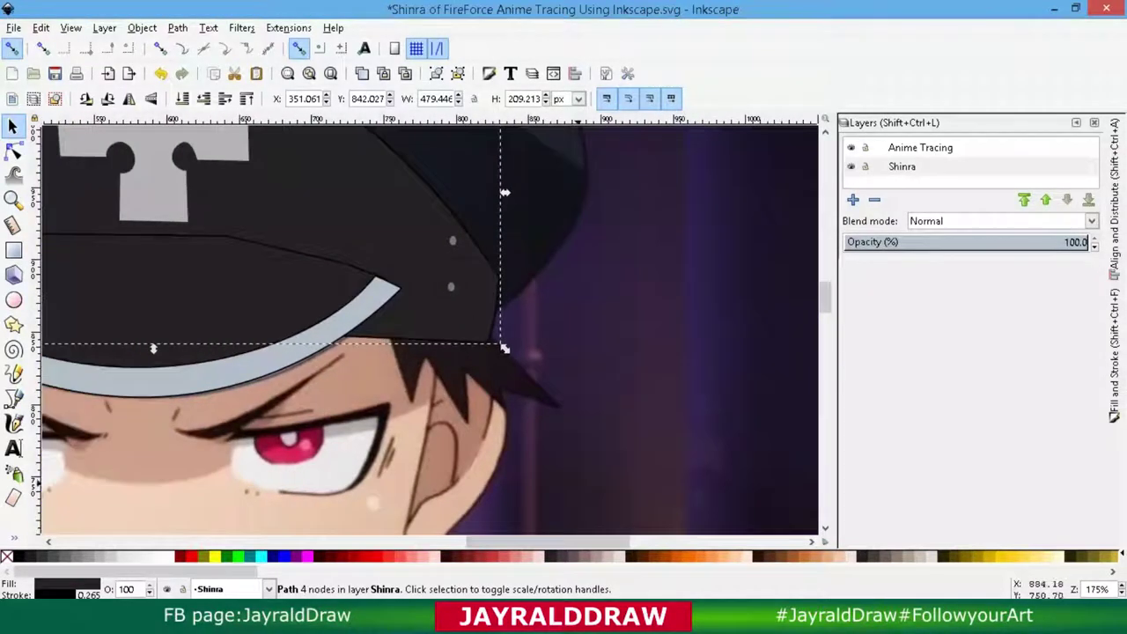
Raise the cap's lower-right corner to the brim and trace a closed outline of the right hair spikes.
{"action": "key", "text": "n"}
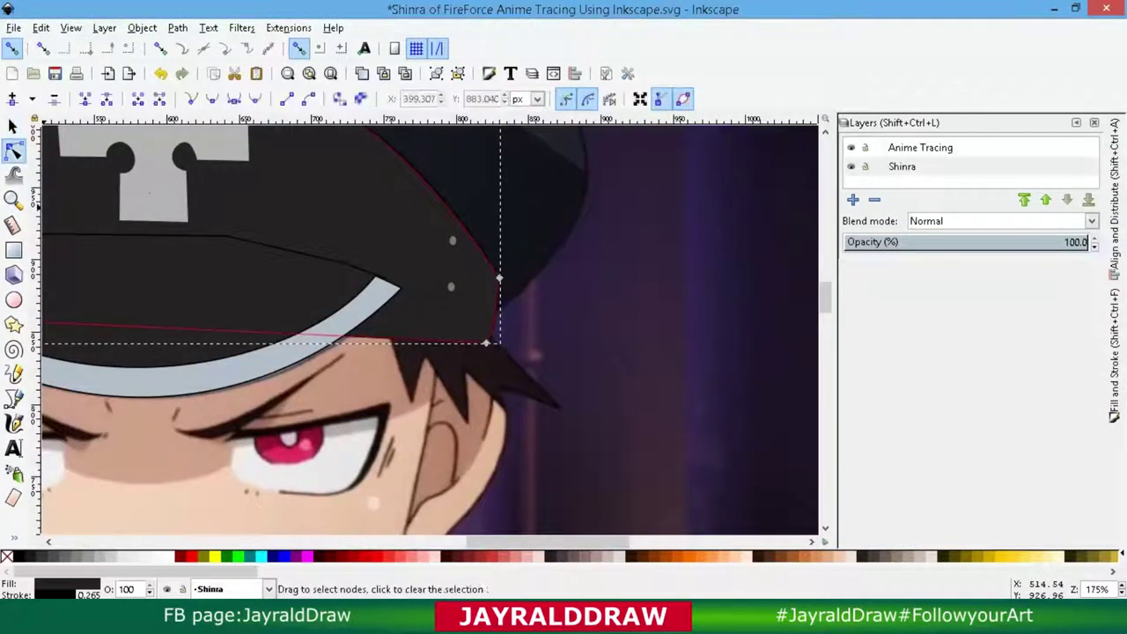
{"action": "left_click_drag", "start_coordinate": [500, 343], "coordinate": [498, 279]}
{"action": "key", "text": "b"}
{"action": "left_click", "coordinate": [381, 309]}
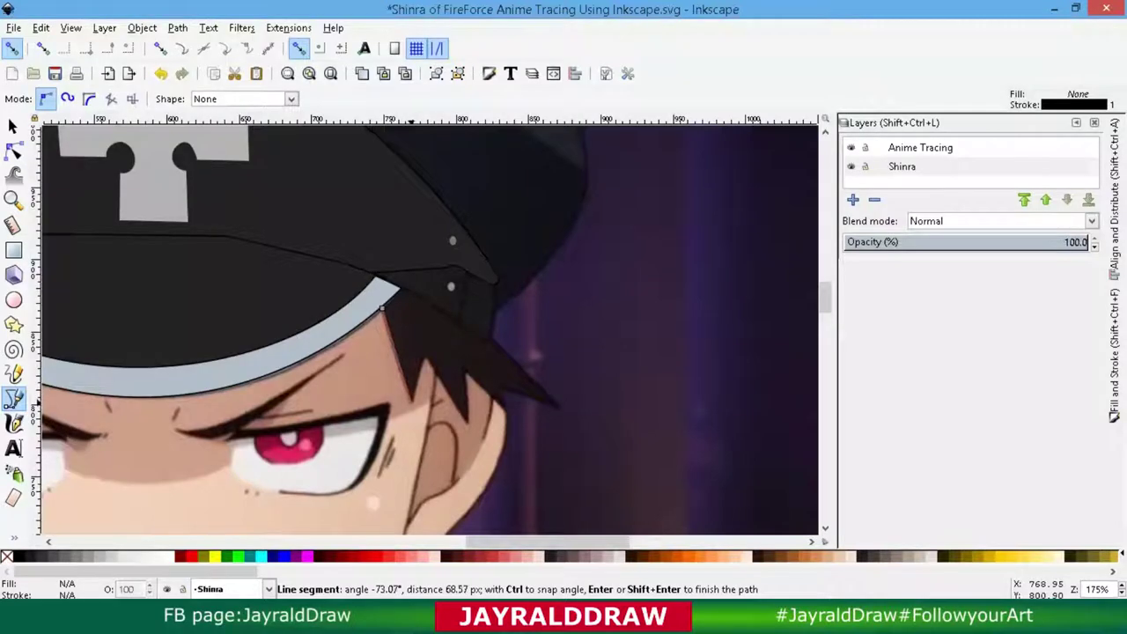
{"action": "left_click_drag", "start_coordinate": [419, 376], "coordinate": [423, 361]}
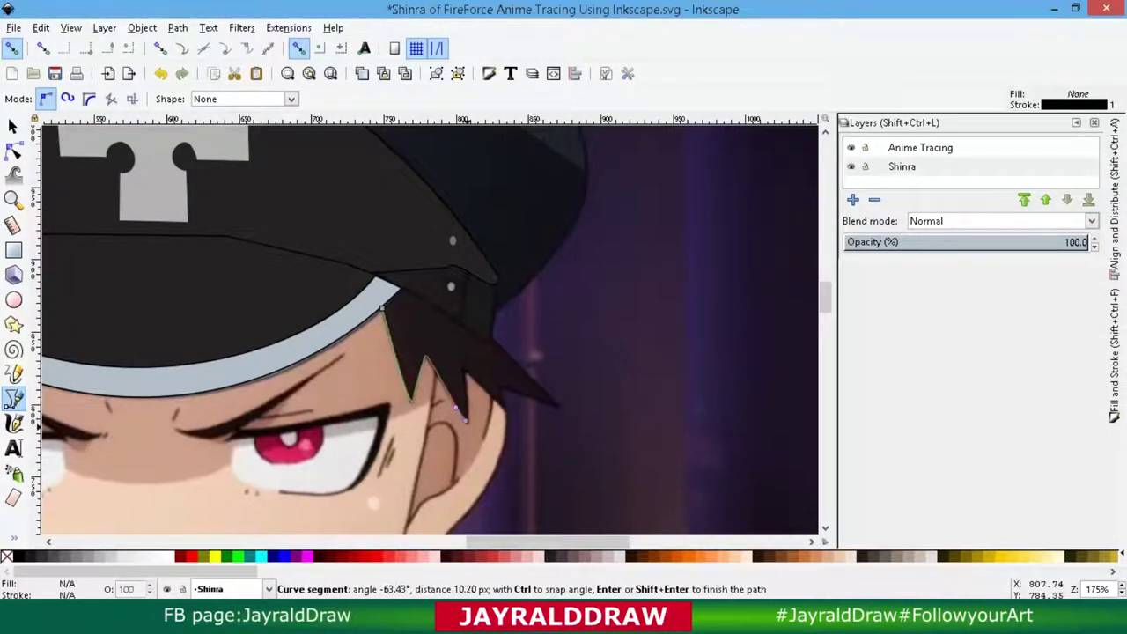
{"action": "left_click", "coordinate": [468, 420]}
{"action": "left_click", "coordinate": [464, 369]}
{"action": "left_click", "coordinate": [502, 411]}
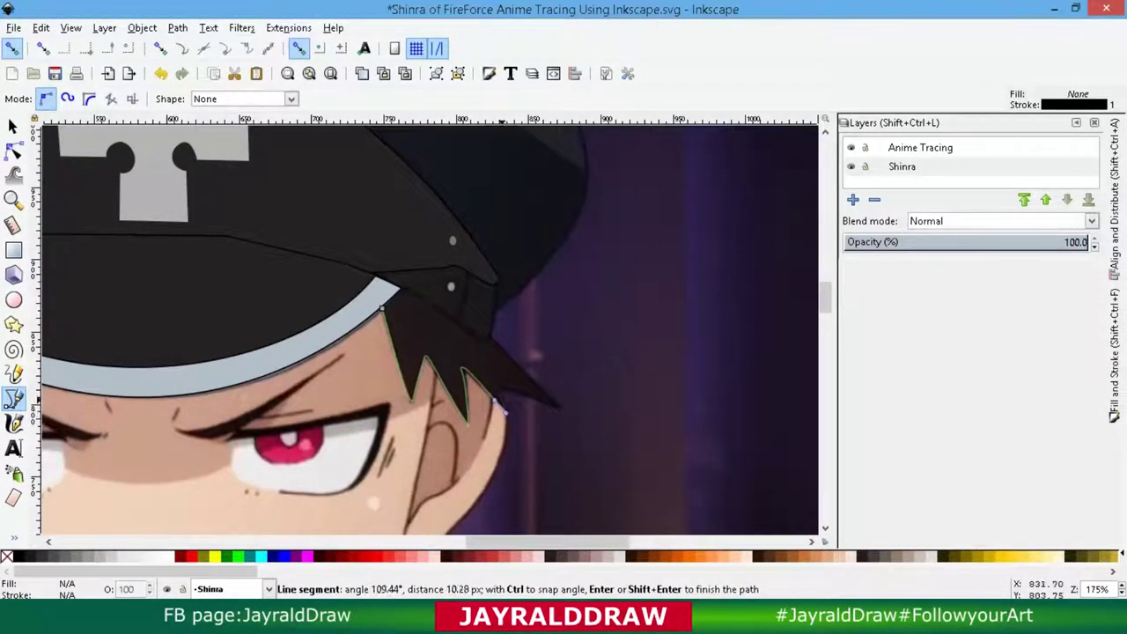
{"action": "left_click_drag", "start_coordinate": [496, 387], "coordinate": [556, 407]}
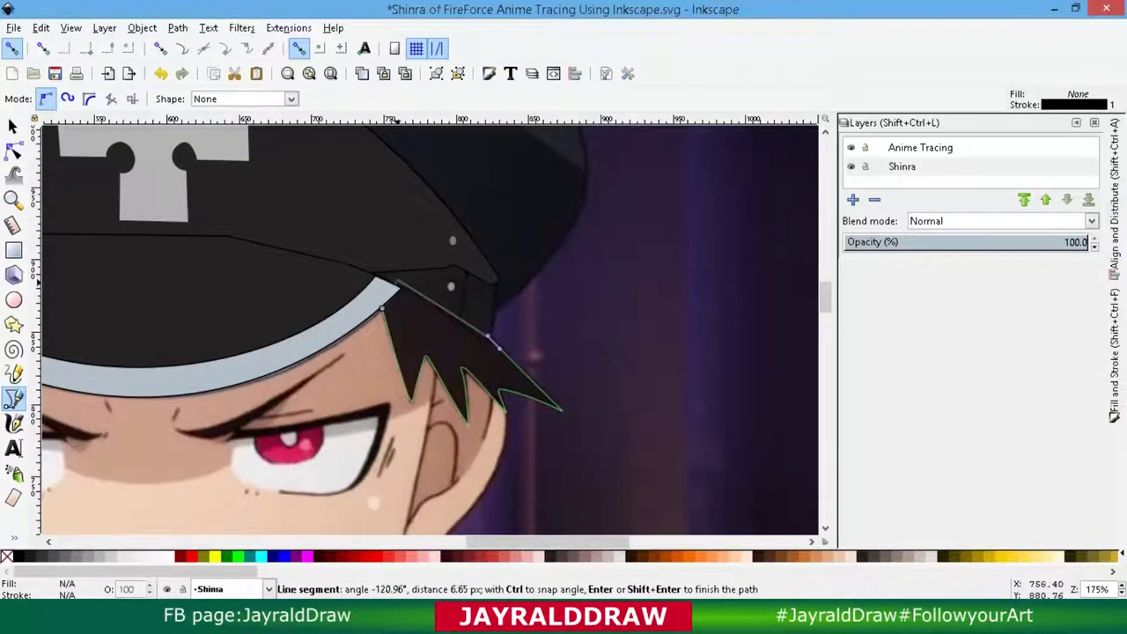
{"action": "left_click", "coordinate": [381, 308]}
Finish the right hair shape and pull the cap outline's corner down onto the hat edge.
{"action": "key", "text": "d"}
{"action": "key", "text": "s"}
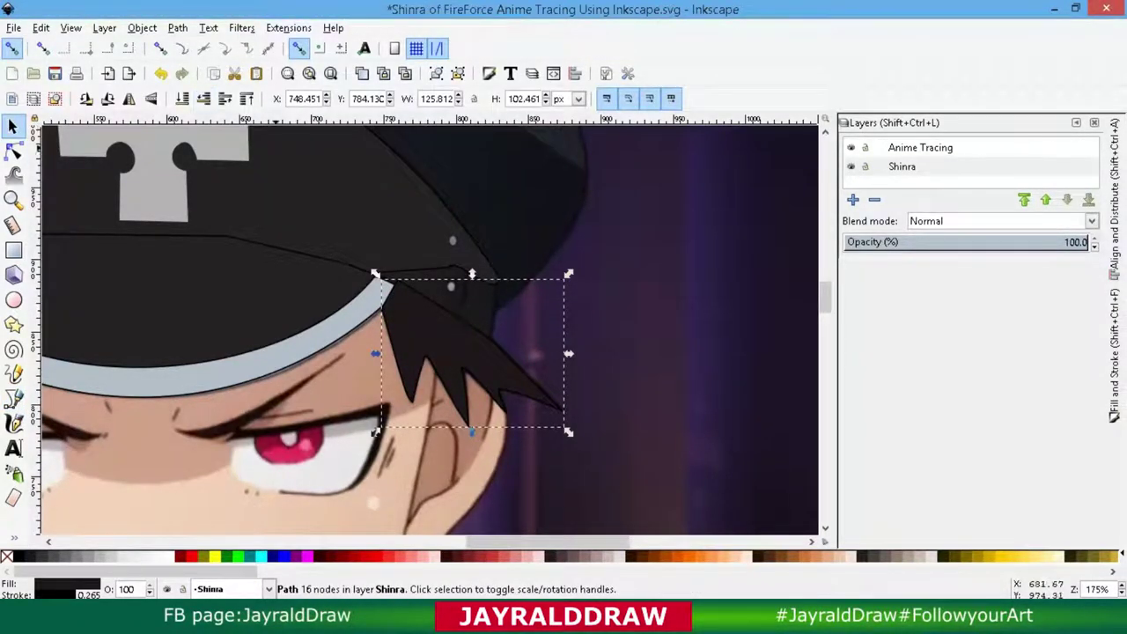
{"action": "left_click", "coordinate": [225, 141]}
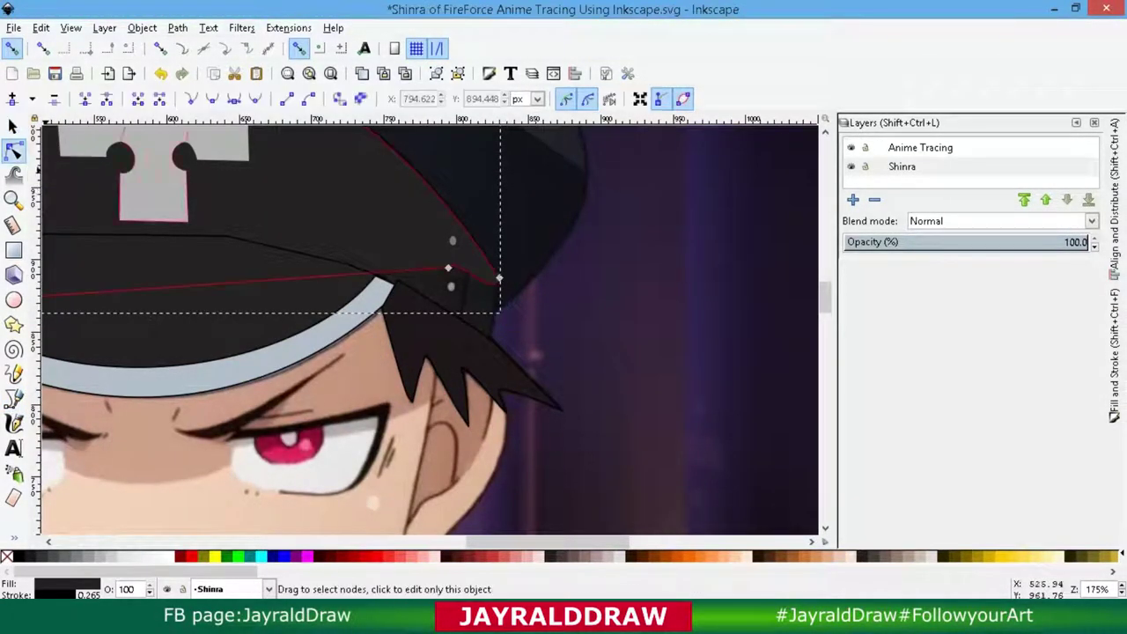
{"action": "left_click_drag", "start_coordinate": [448, 269], "coordinate": [489, 338]}
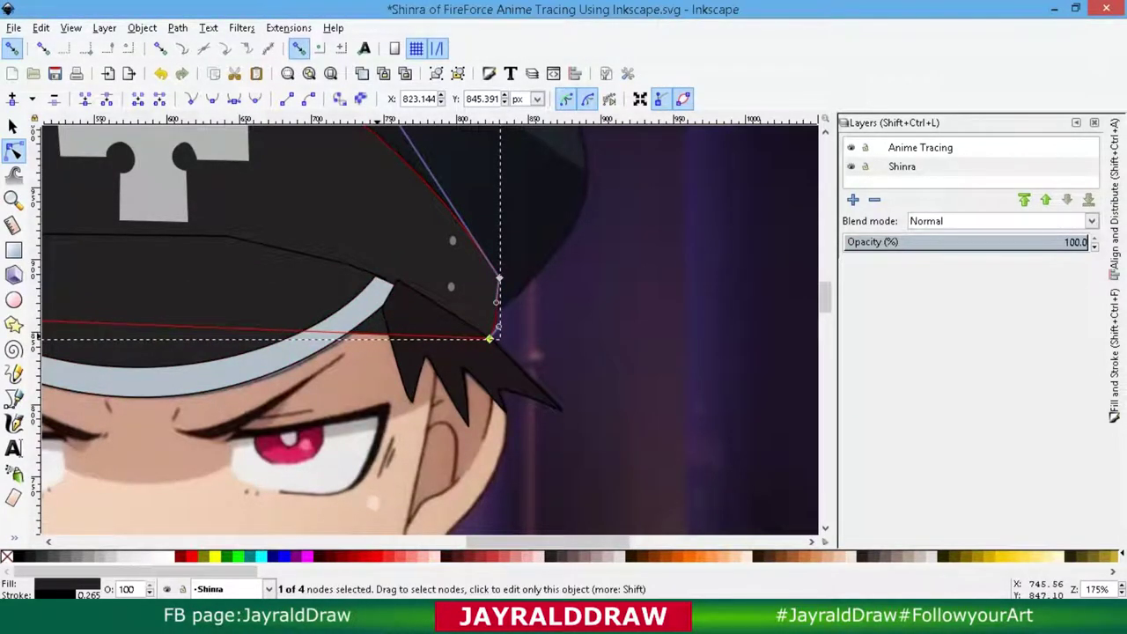
{"action": "scroll", "coordinate": [564, 352], "scroll_direction": "up", "scroll_amount": 2}
{"action": "scroll", "coordinate": [563, 352], "scroll_direction": "up", "scroll_amount": 2}
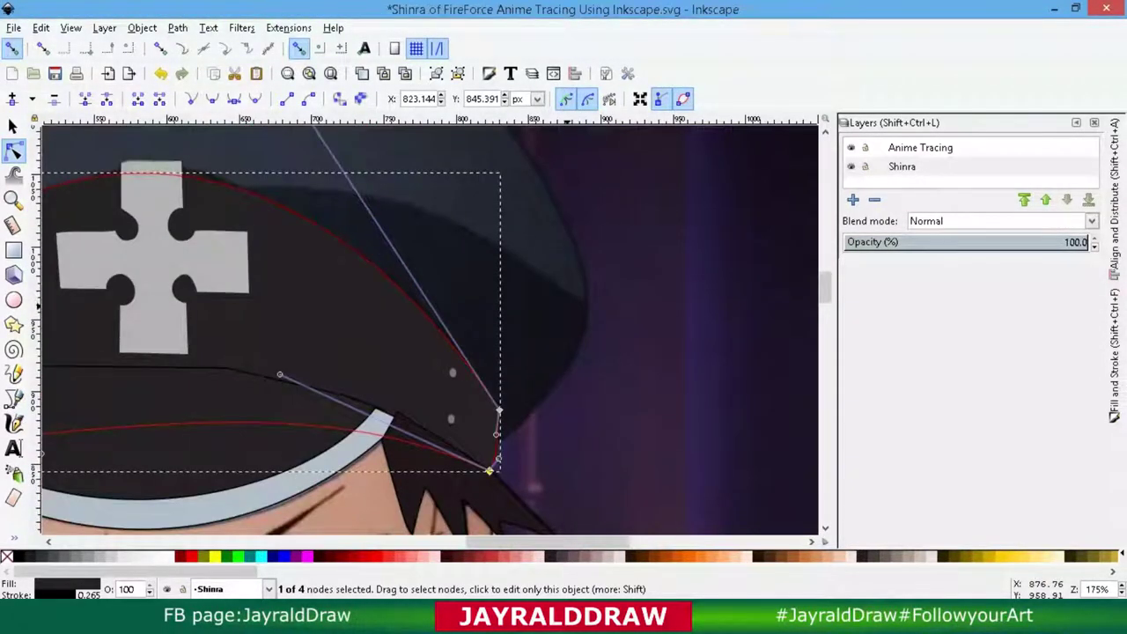
{"action": "key", "text": "minus"}
{"action": "key", "text": "minus"}
Bow the cap's lower edge upward along the top of the brim.
{"action": "key", "text": "s"}
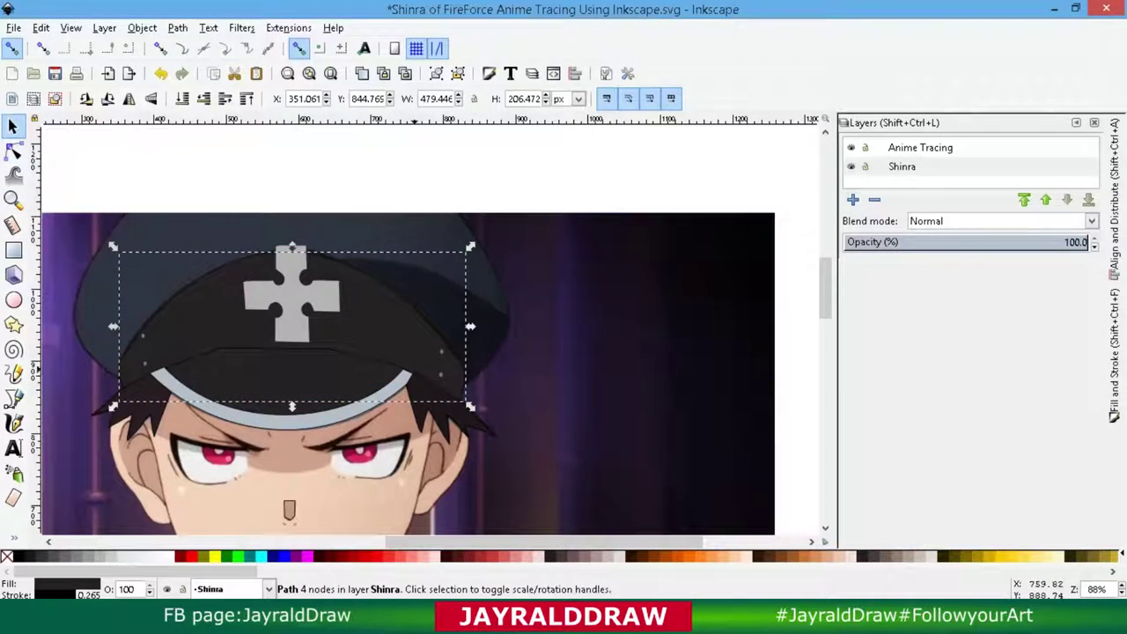
{"action": "left_click", "coordinate": [432, 414]}
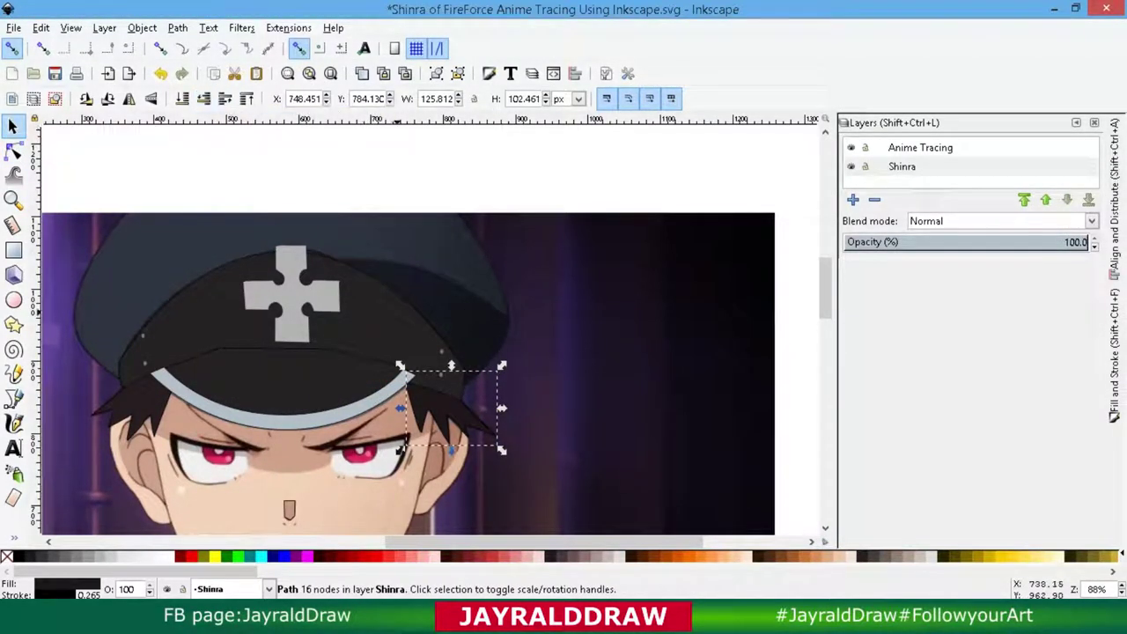
{"action": "left_click", "coordinate": [443, 371]}
{"action": "key", "text": "n"}
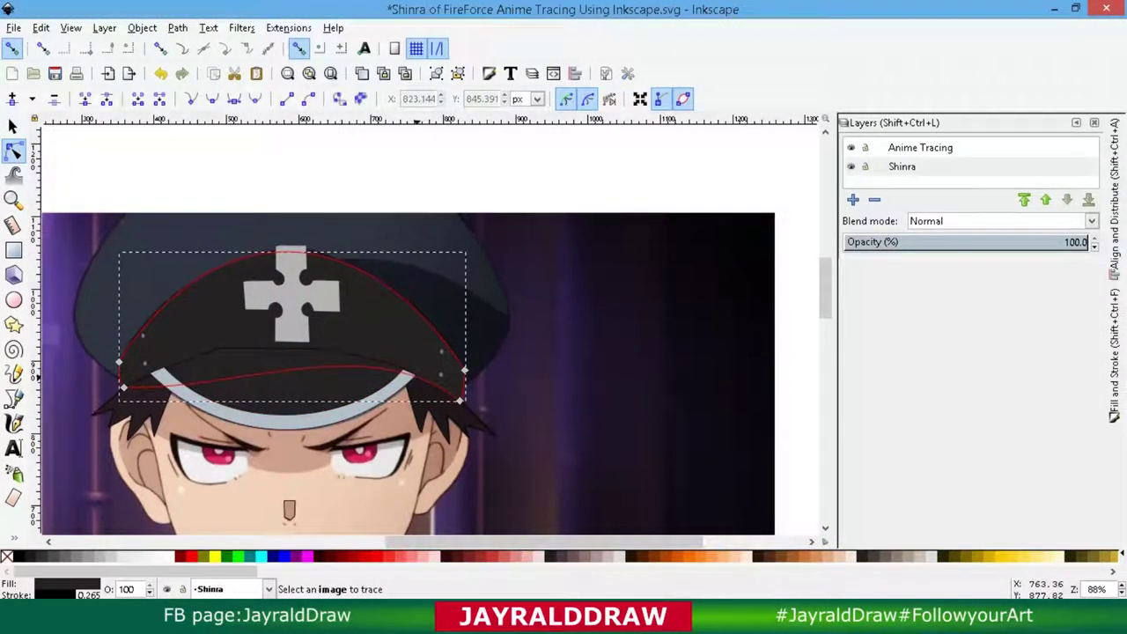
{"action": "left_click_drag", "start_coordinate": [328, 370], "coordinate": [327, 352]}
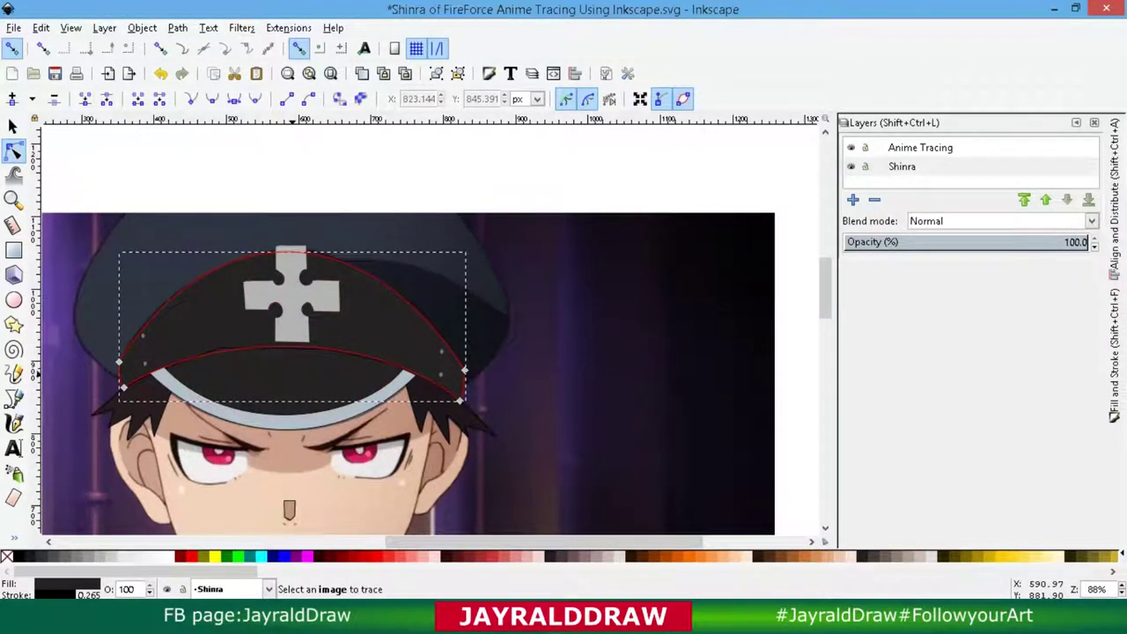
Send the grey brim shape one step lower in the stacking order.
{"action": "left_click", "coordinate": [401, 381]}
{"action": "key", "text": "s"}
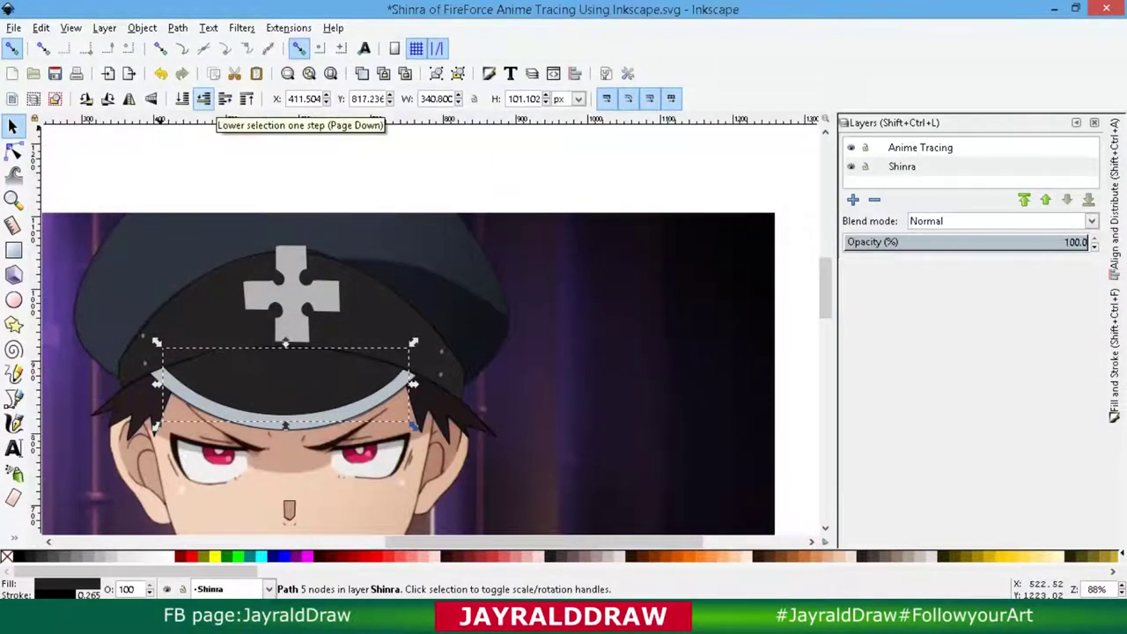
{"action": "key", "text": "Tab"}
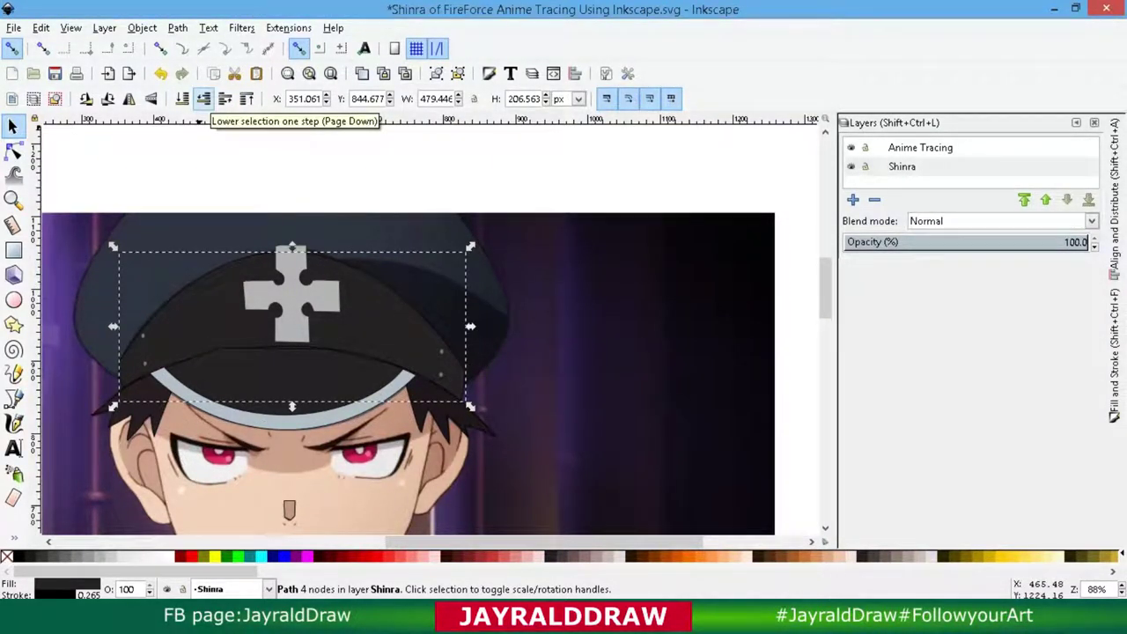
{"action": "key", "text": "Tab"}
{"action": "left_click", "coordinate": [13, 151]}
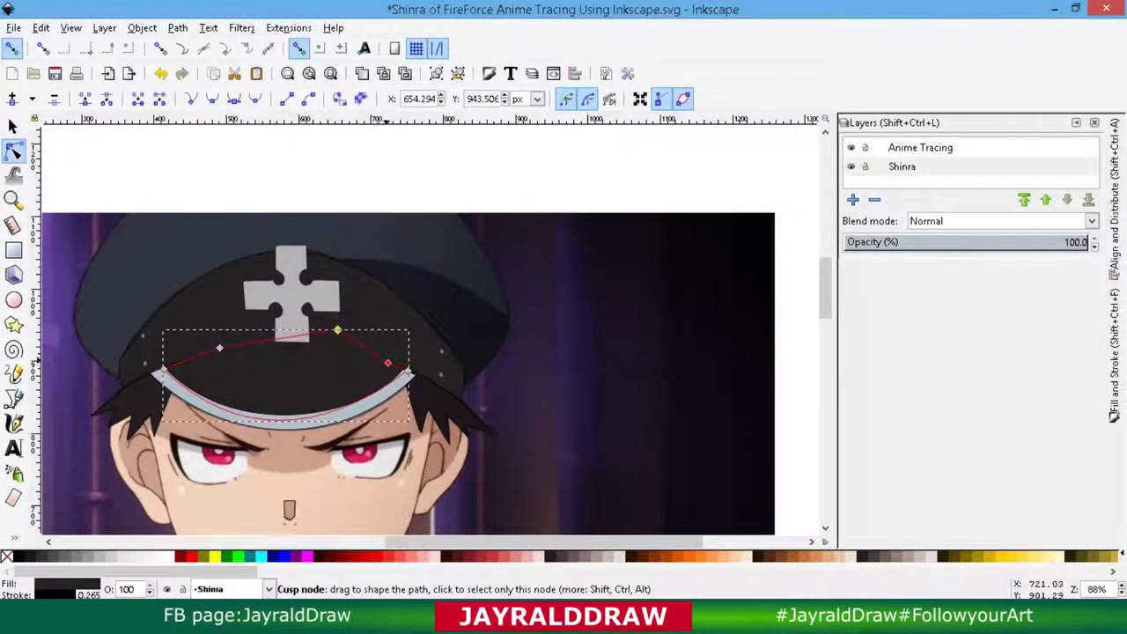
{"action": "key", "text": "s"}
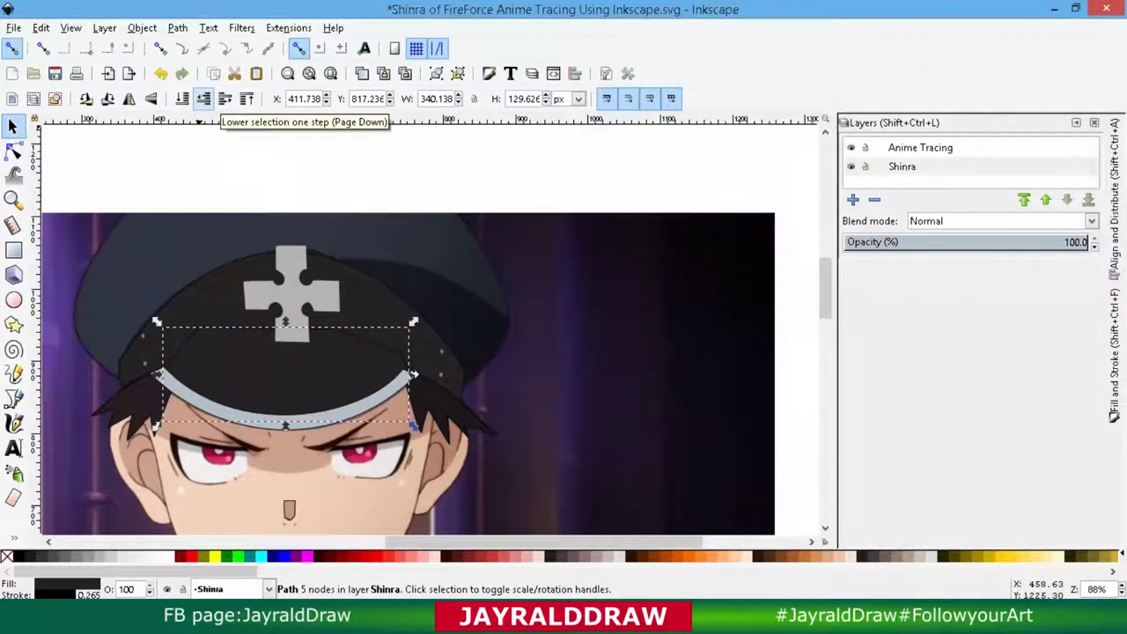
{"action": "left_click", "coordinate": [203, 99]}
Inspect the left hair strand's nodes, then select the reference anime image.
{"action": "key", "text": "Tab"}
{"action": "key", "text": "n"}
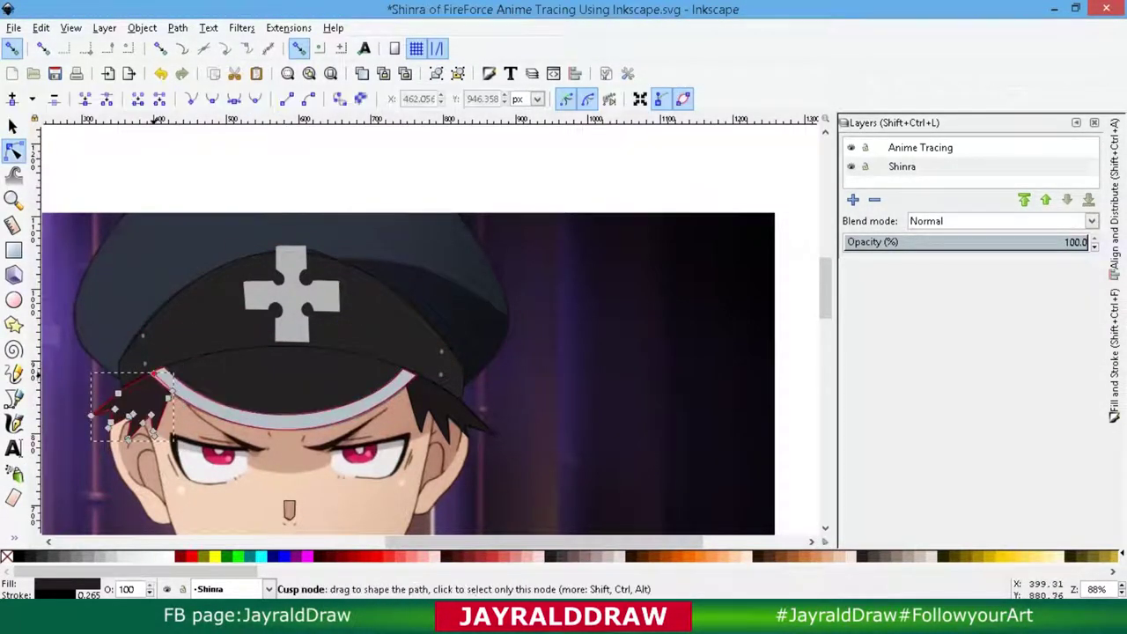
{"action": "key", "text": "Tab"}
{"action": "key", "text": "s"}
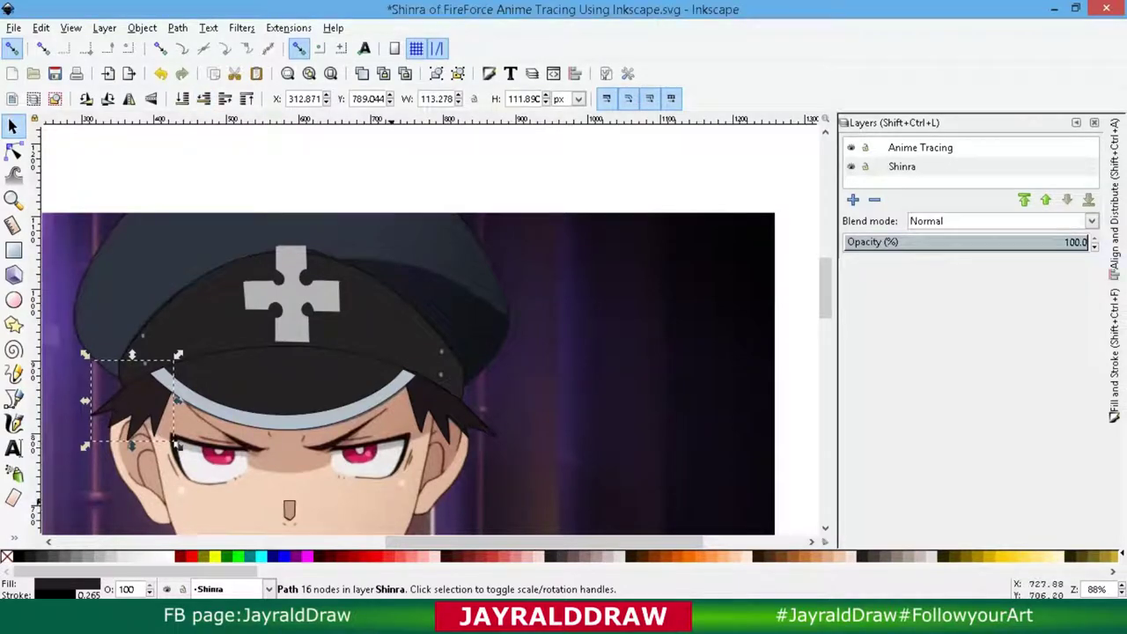
{"action": "key", "text": "Tab"}
{"action": "scroll", "coordinate": [779, 273], "scroll_direction": "up", "scroll_amount": 2}
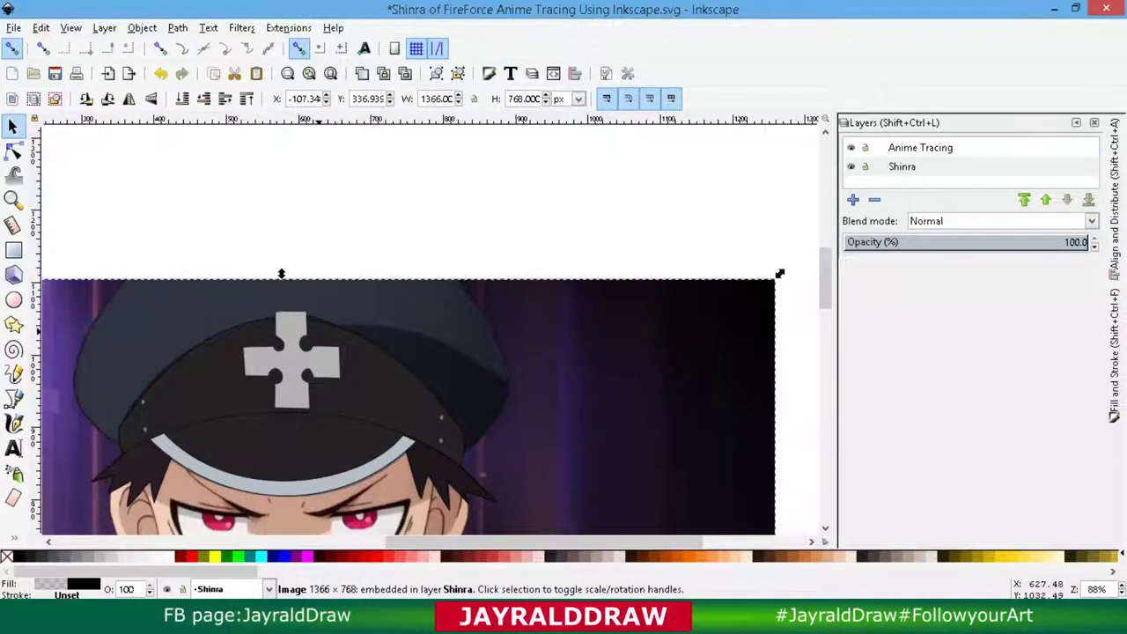
Start a Bezier outline beside the cross emblem, redrawing its first curve along the hat top.
{"action": "key", "text": "b"}
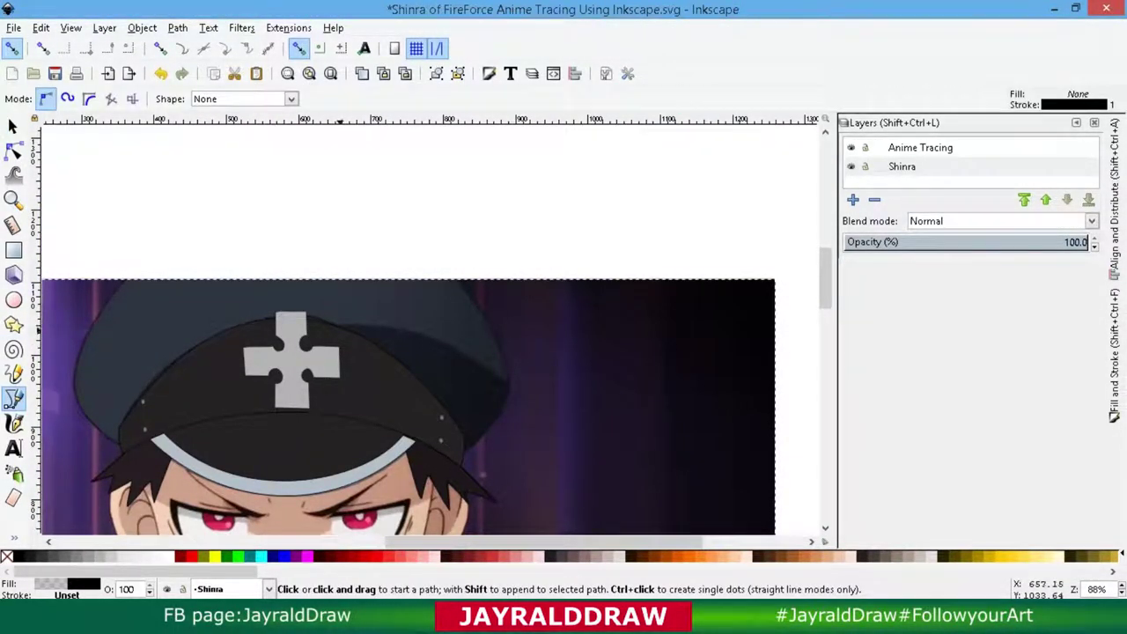
{"action": "left_click", "coordinate": [337, 324]}
{"action": "scroll", "coordinate": [395, 328], "scroll_direction": "up", "scroll_amount": 2, "text": "ctrl"}
{"action": "left_click_drag", "start_coordinate": [442, 342], "coordinate": [515, 373]}
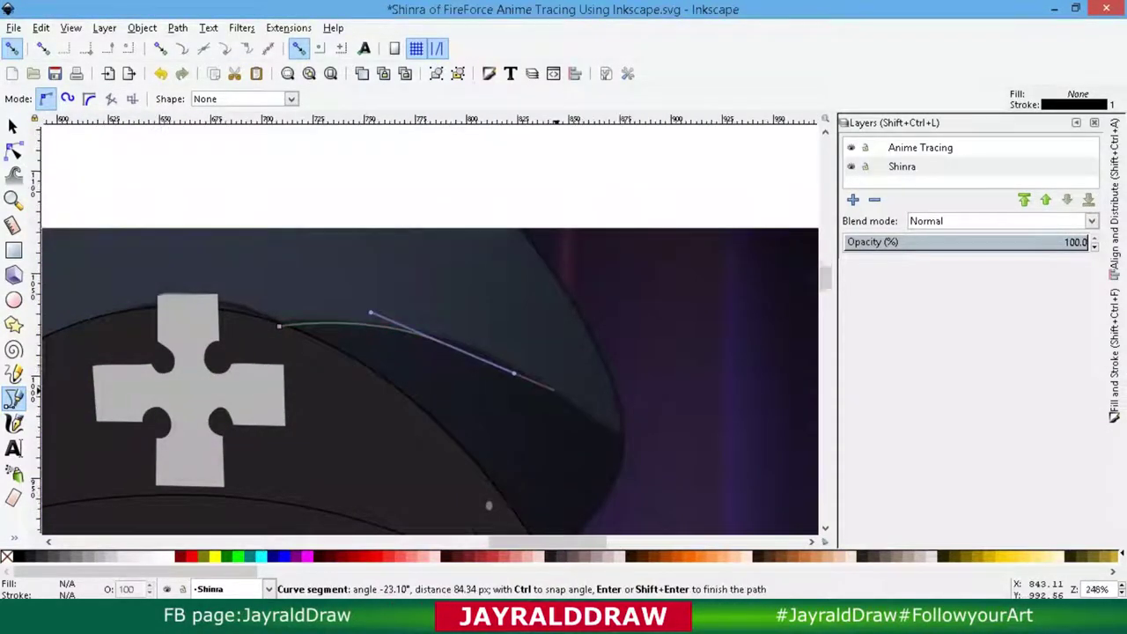
{"action": "scroll", "coordinate": [546, 387], "scroll_direction": "up", "scroll_amount": 1, "text": "ctrl"}
{"action": "key", "text": "BackSpace"}
{"action": "left_click_drag", "start_coordinate": [164, 299], "coordinate": [196, 289]}
{"action": "left_click_drag", "start_coordinate": [402, 308], "coordinate": [409, 310]}
Continue the outline down the hat's right edge toward the brim and close it.
{"action": "left_click", "coordinate": [629, 442]}
{"action": "scroll", "coordinate": [626, 445], "scroll_direction": "down", "scroll_amount": 4}
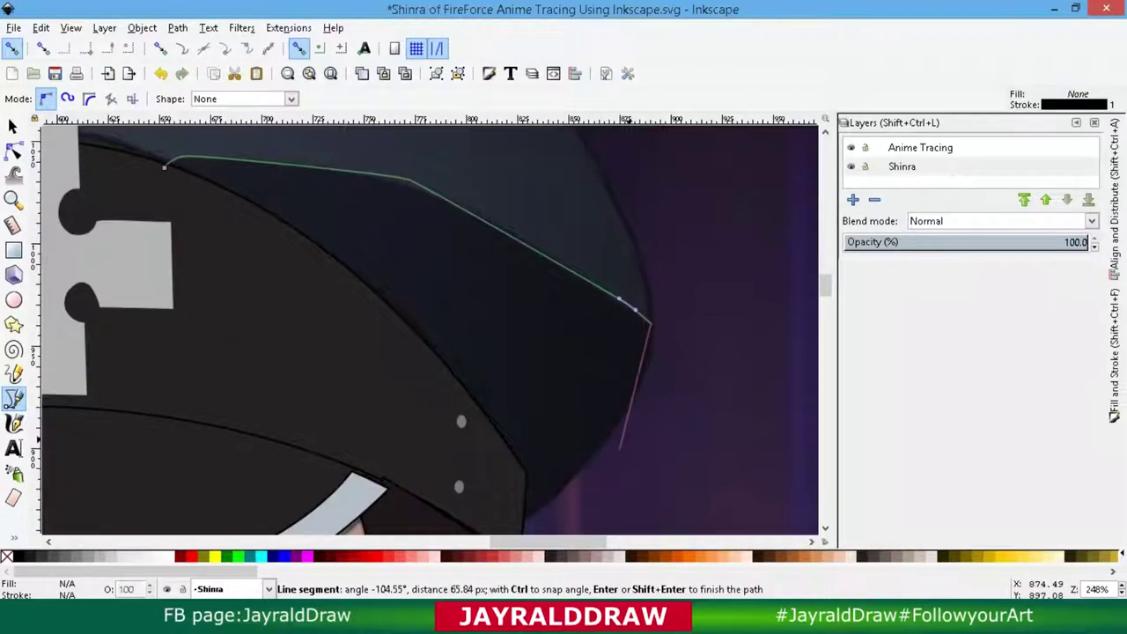
{"action": "left_click_drag", "start_coordinate": [637, 396], "coordinate": [639, 397]}
{"action": "left_click_drag", "start_coordinate": [540, 503], "coordinate": [526, 519]}
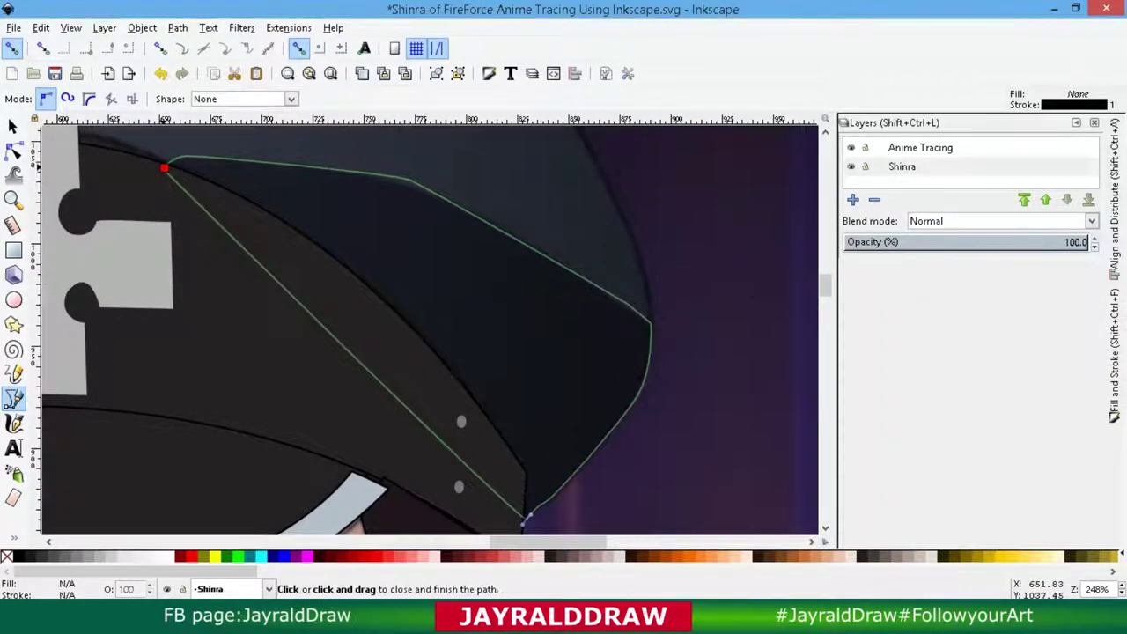
{"action": "left_click", "coordinate": [164, 166]}
{"action": "key", "text": "d"}
Fill the new 9-node dome shape with a colour from the palette.
{"action": "key", "text": "s"}
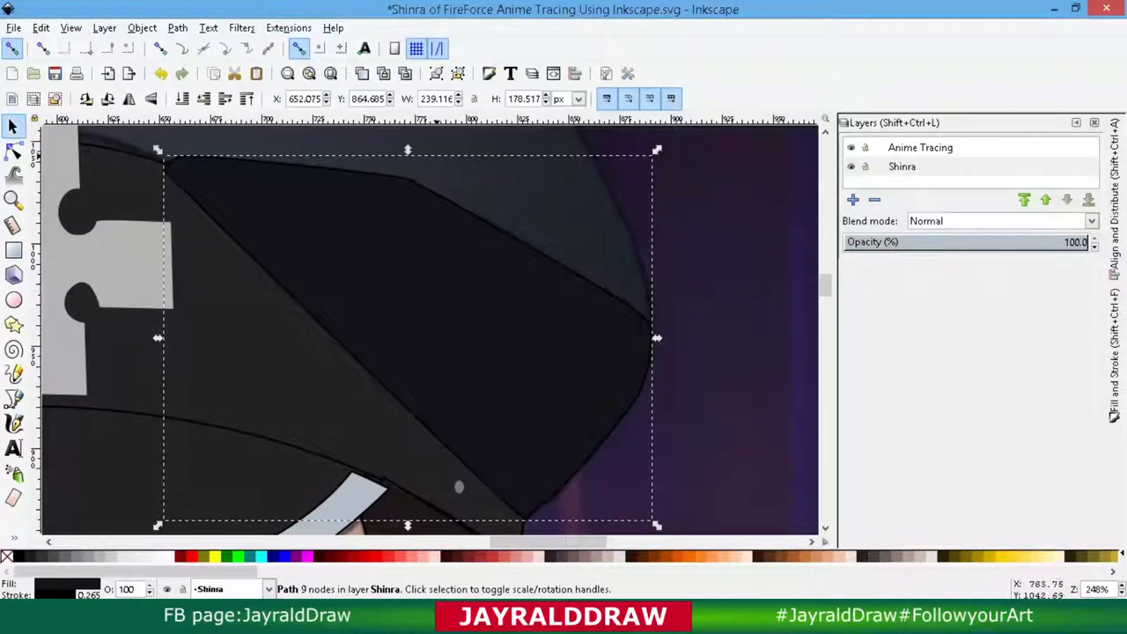
{"action": "left_click", "coordinate": [203, 98]}
{"action": "scroll", "coordinate": [440, 271], "scroll_direction": "up", "scroll_amount": 3}
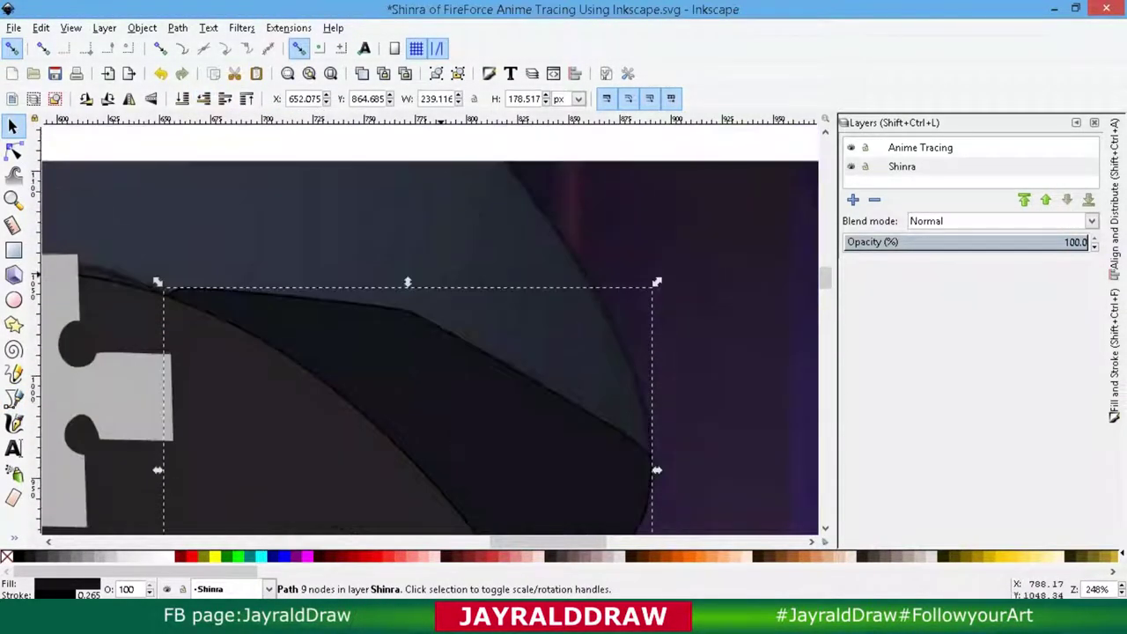
{"action": "scroll", "coordinate": [458, 307], "scroll_direction": "down", "scroll_amount": 2, "text": "ctrl"}
{"action": "scroll", "coordinate": [458, 307], "scroll_direction": "down", "scroll_amount": 1, "text": "ctrl"}
{"action": "scroll", "coordinate": [458, 306], "scroll_direction": "up", "scroll_amount": 1, "text": "ctrl"}
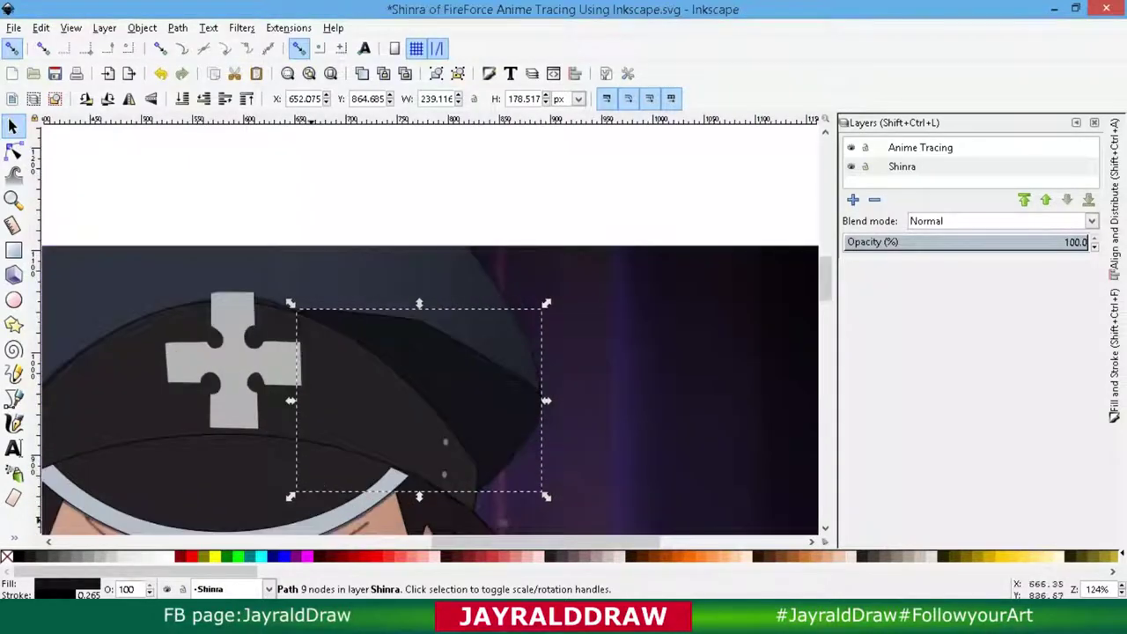
{"action": "scroll", "coordinate": [429, 352], "scroll_direction": "down", "scroll_amount": 2}
{"action": "scroll", "coordinate": [430, 353], "scroll_direction": "right", "scroll_amount": 1}
Start the crown outline at the hat's left, crossing it and curving up the right edge and dome.
{"action": "key", "text": "b"}
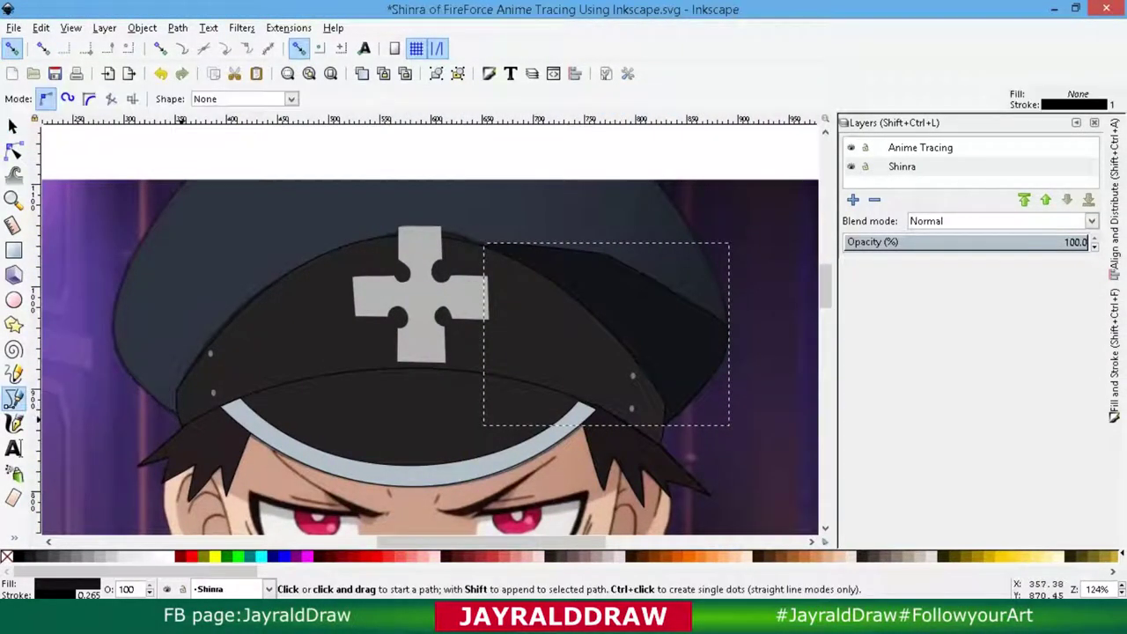
{"action": "left_click", "coordinate": [176, 412]}
{"action": "left_click", "coordinate": [722, 343]}
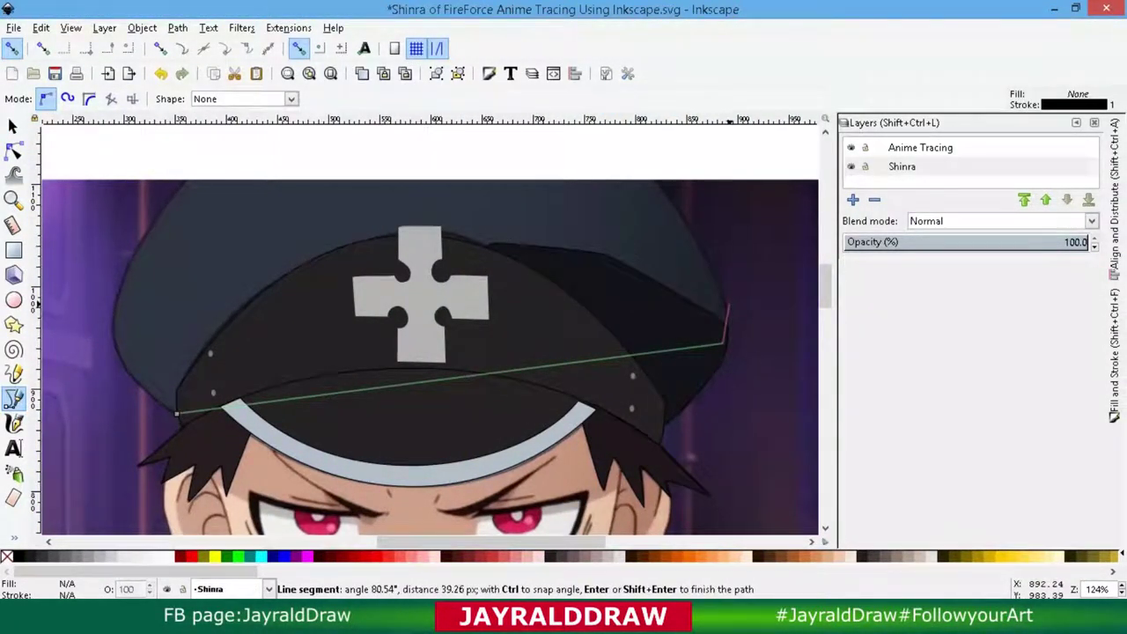
{"action": "scroll", "coordinate": [729, 308], "scroll_direction": "up", "scroll_amount": 3, "text": "ctrl"}
{"action": "left_click_drag", "start_coordinate": [709, 293], "coordinate": [696, 236]}
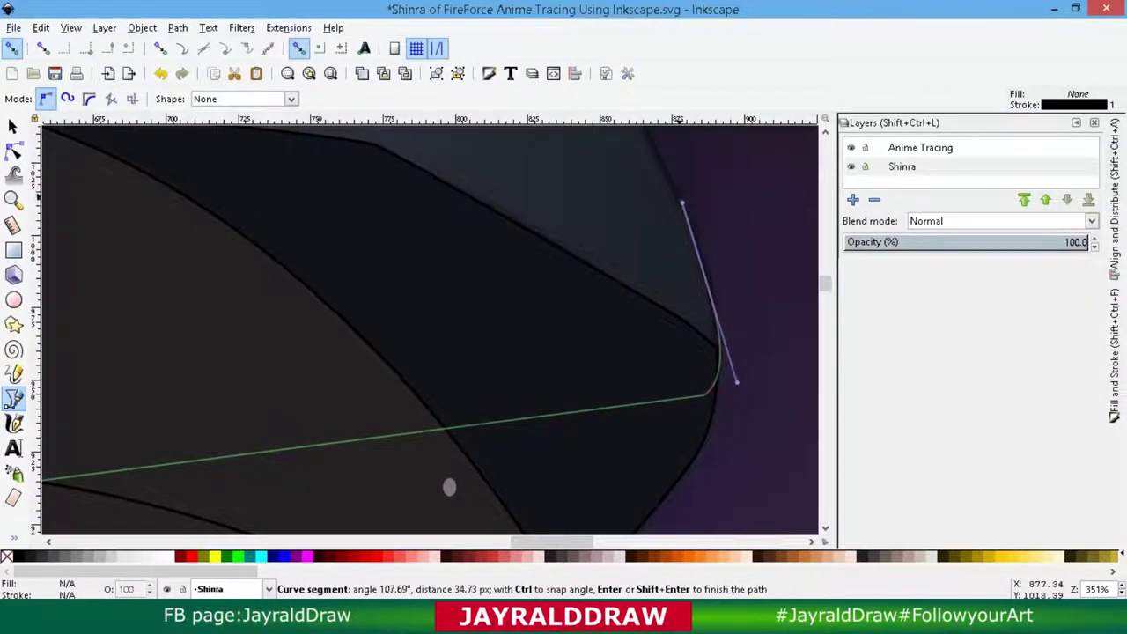
{"action": "scroll", "coordinate": [736, 381], "scroll_direction": "down", "scroll_amount": 1, "text": "ctrl"}
{"action": "left_click_drag", "start_coordinate": [577, 299], "coordinate": [536, 249]}
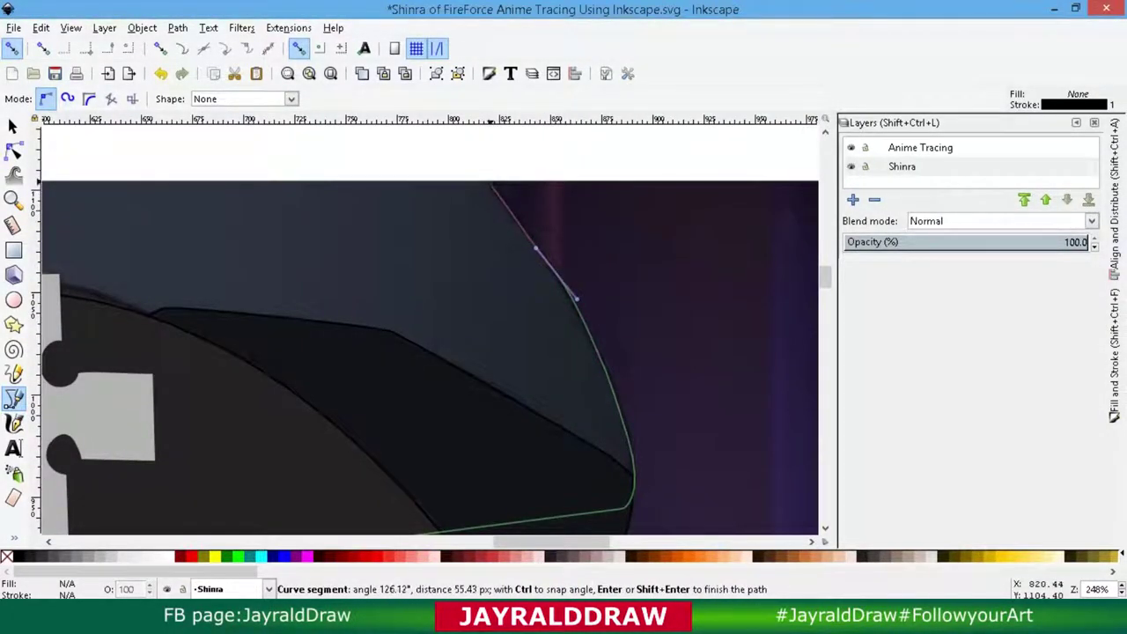
{"action": "scroll", "coordinate": [471, 170], "scroll_direction": "down", "scroll_amount": 2, "text": "ctrl"}
{"action": "scroll", "coordinate": [440, 453], "scroll_direction": "left", "scroll_amount": 3, "text": "shift"}
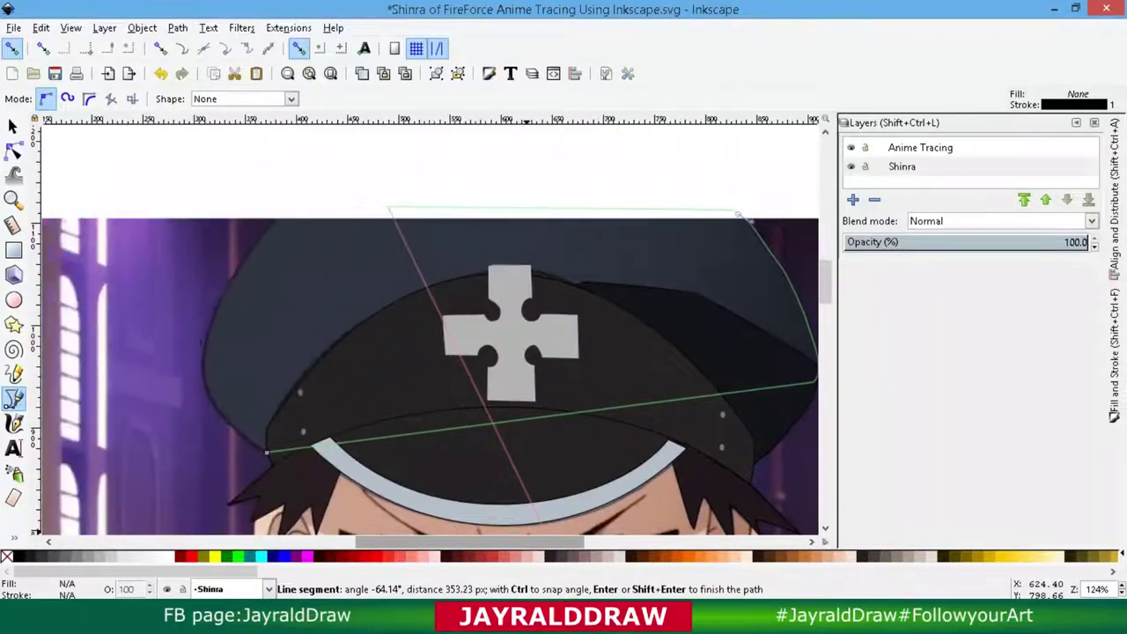
{"action": "scroll", "coordinate": [439, 452], "scroll_direction": "left", "scroll_amount": 2, "text": "shift"}
{"action": "scroll", "coordinate": [439, 452], "scroll_direction": "up", "scroll_amount": 1, "text": "ctrl"}
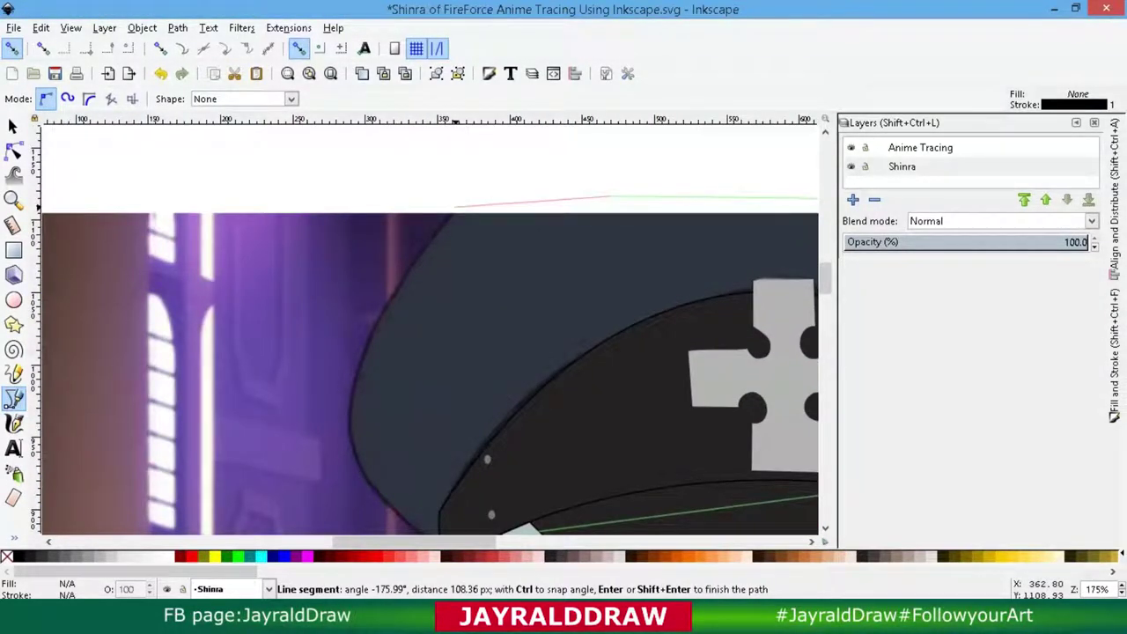
{"action": "scroll", "coordinate": [453, 209], "scroll_direction": "down", "scroll_amount": 1, "text": "ctrl"}
{"action": "scroll", "coordinate": [453, 209], "scroll_direction": "up", "scroll_amount": 2, "text": "ctrl"}
{"action": "scroll", "coordinate": [453, 209], "scroll_direction": "up", "scroll_amount": 1, "text": "ctrl"}
Add nodes along the cap's left edge and finish the crown path.
{"action": "left_click", "coordinate": [453, 207]}
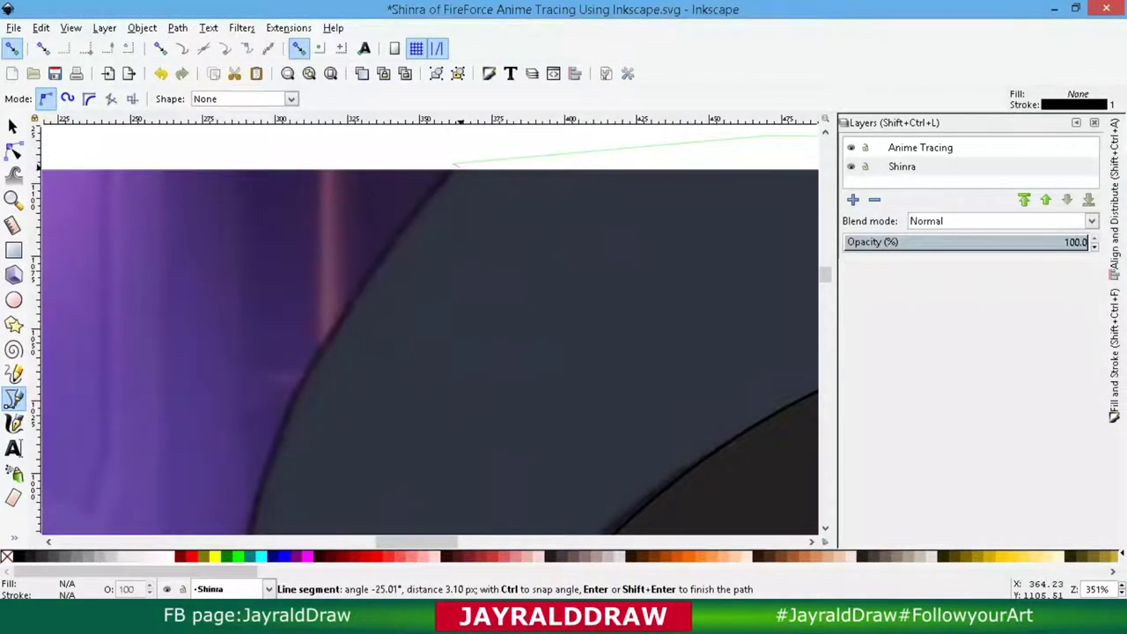
{"action": "left_click", "coordinate": [350, 304]}
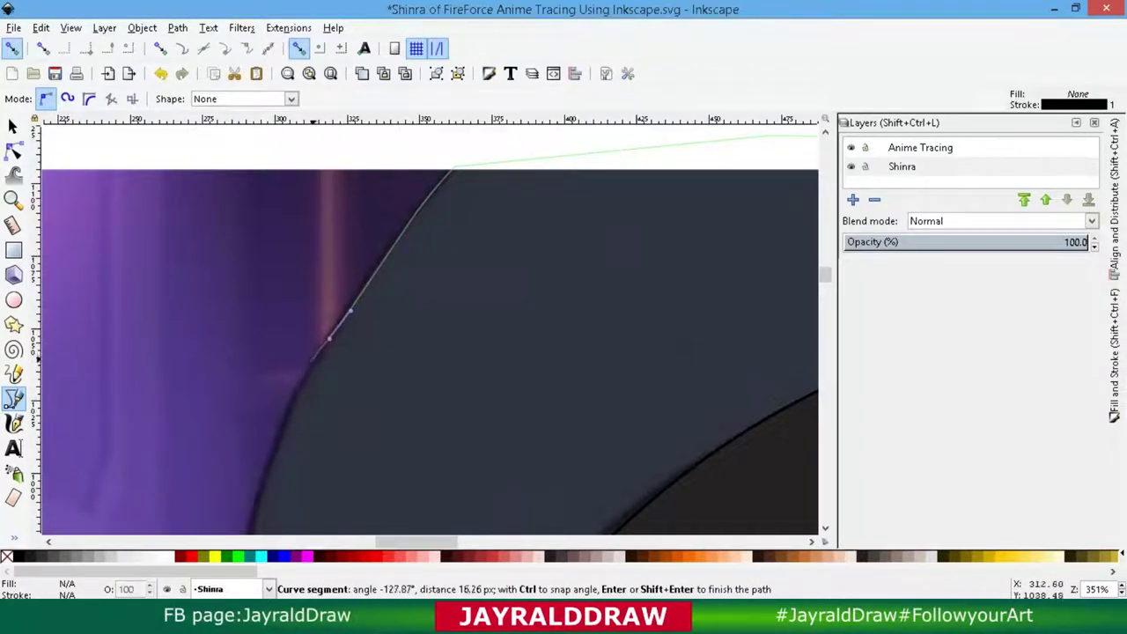
{"action": "scroll", "coordinate": [297, 314], "scroll_direction": "down", "scroll_amount": 3}
{"action": "scroll", "coordinate": [255, 361], "scroll_direction": "down", "scroll_amount": 2}
{"action": "left_click_drag", "start_coordinate": [248, 430], "coordinate": [253, 456]}
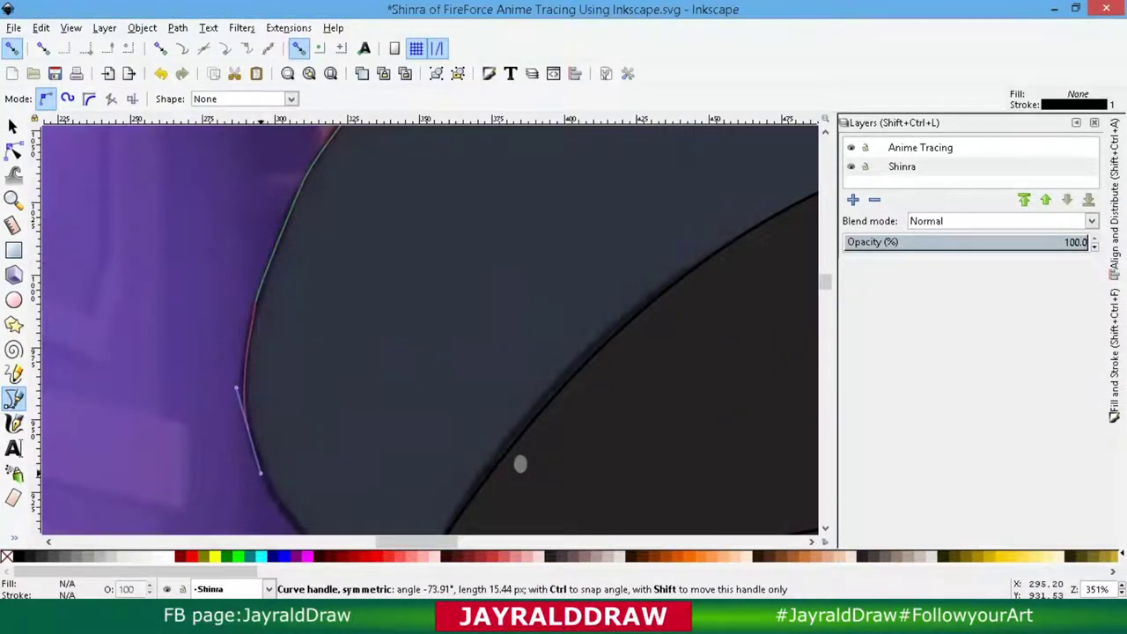
{"action": "scroll", "coordinate": [260, 472], "scroll_direction": "down", "scroll_amount": 2}
{"action": "scroll", "coordinate": [348, 479], "scroll_direction": "down", "scroll_amount": 1, "text": "ctrl"}
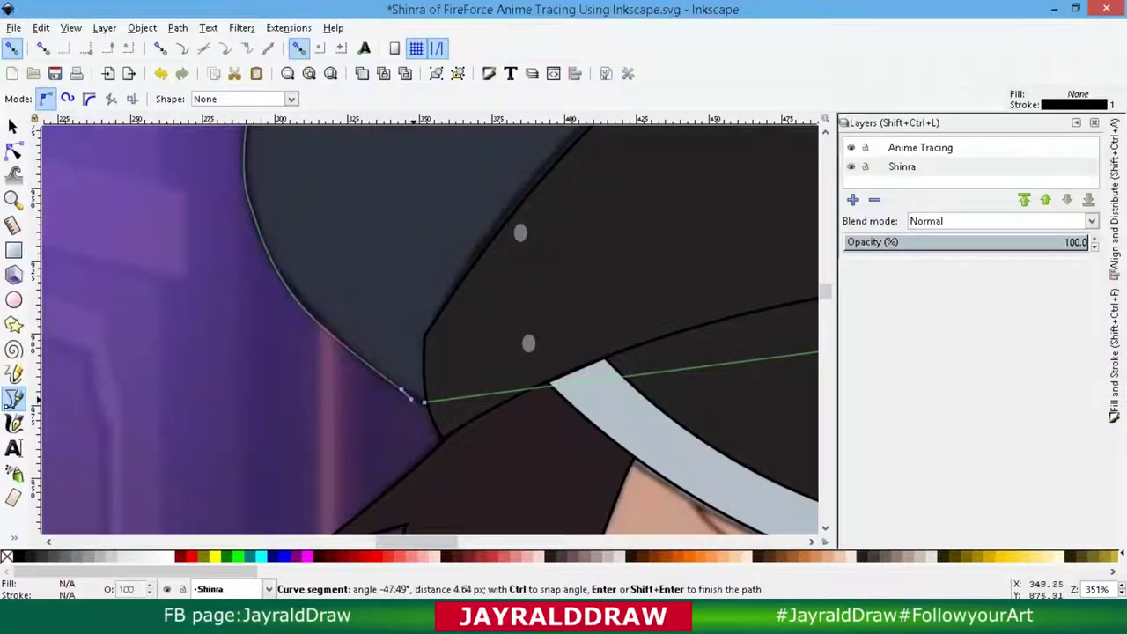
{"action": "key", "text": "Return"}
{"action": "scroll", "coordinate": [431, 379], "scroll_direction": "down", "scroll_amount": 4, "text": "ctrl"}
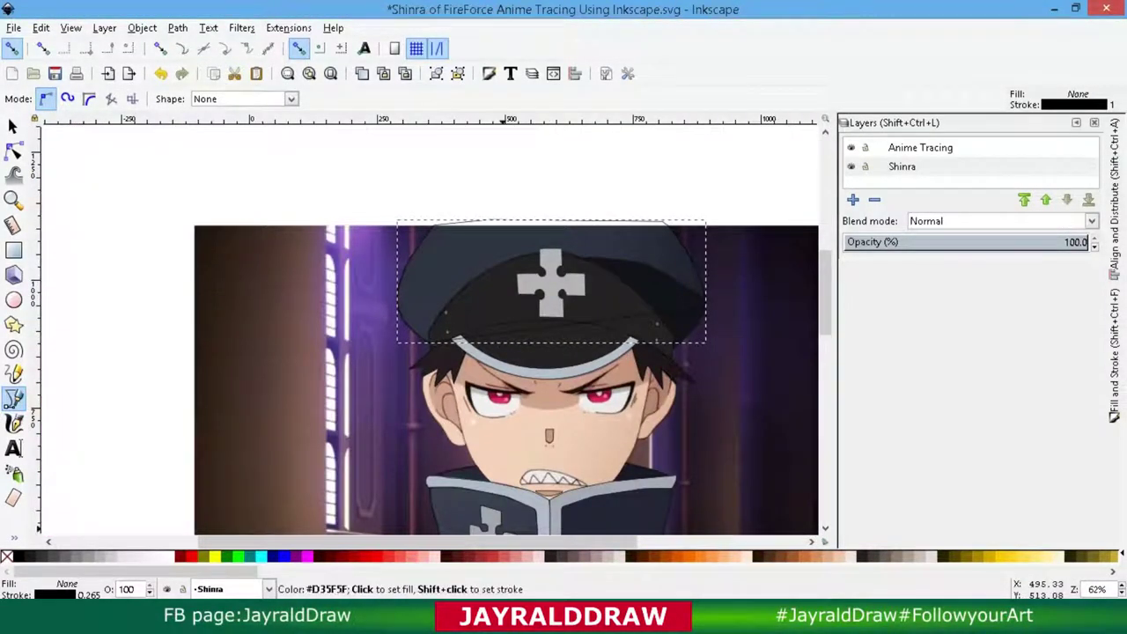
{"action": "scroll", "coordinate": [431, 335], "scroll_direction": "right", "scroll_amount": 3}
{"action": "scroll", "coordinate": [431, 335], "scroll_direction": "down", "scroll_amount": 3}
{"action": "scroll", "coordinate": [432, 334], "scroll_direction": "up", "scroll_amount": 1}
{"action": "scroll", "coordinate": [432, 335], "scroll_direction": "down", "scroll_amount": 1}
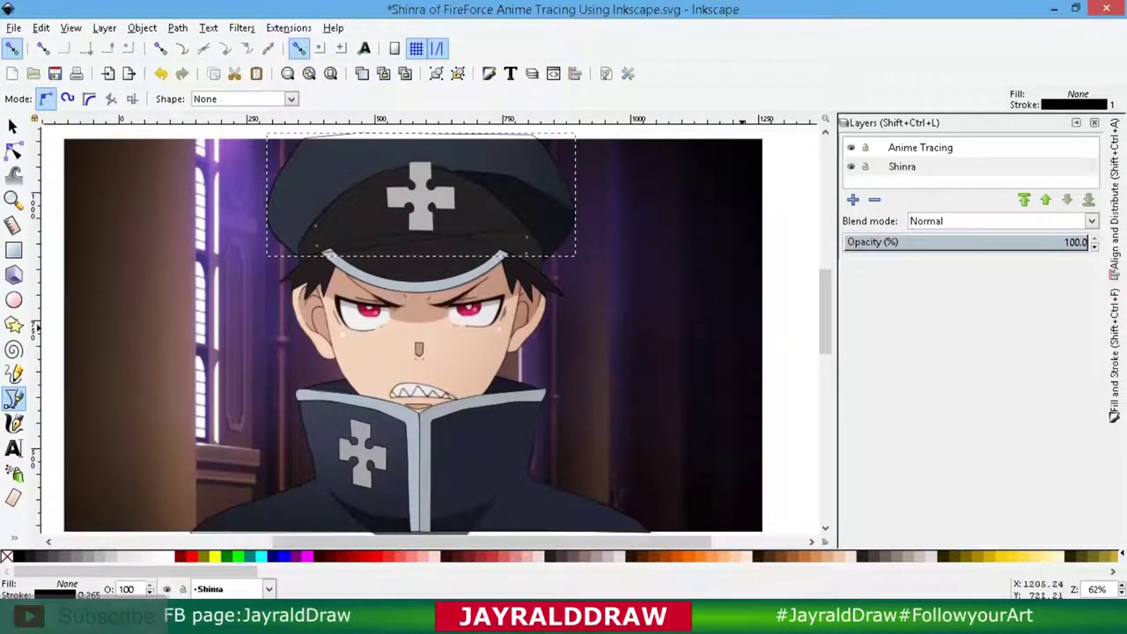
Fill the cap outline with sampled dark navy, lower it beneath the emblem, and restack the reference picture.
{"action": "key", "text": "d"}
{"action": "left_click", "coordinate": [493, 202]}
{"action": "left_click", "coordinate": [13, 126]}
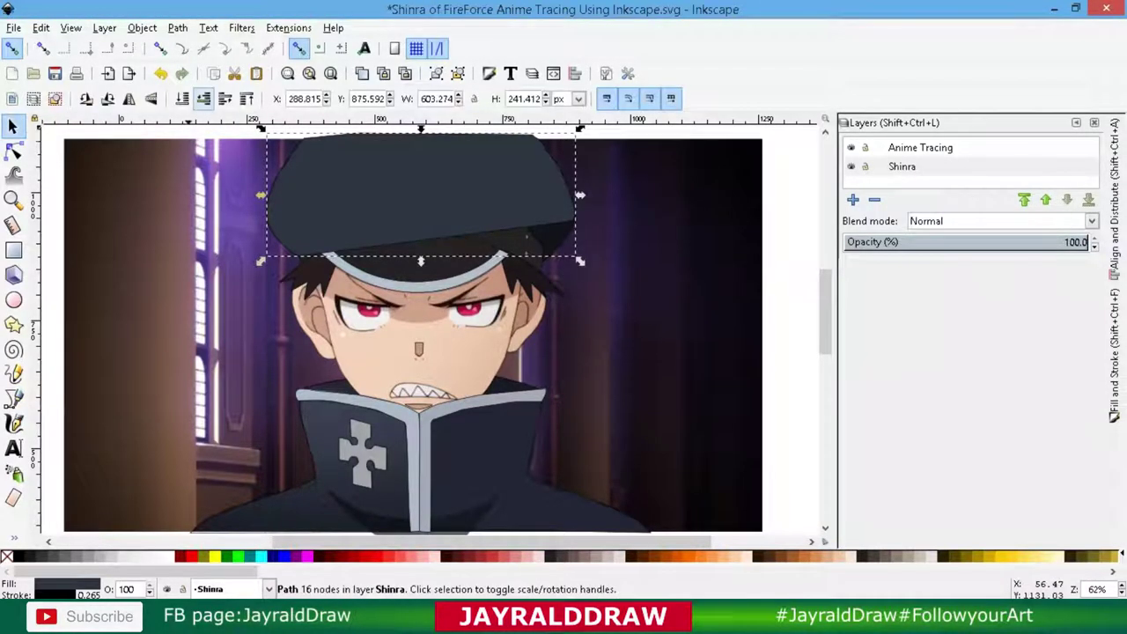
{"action": "left_click", "coordinate": [204, 99]}
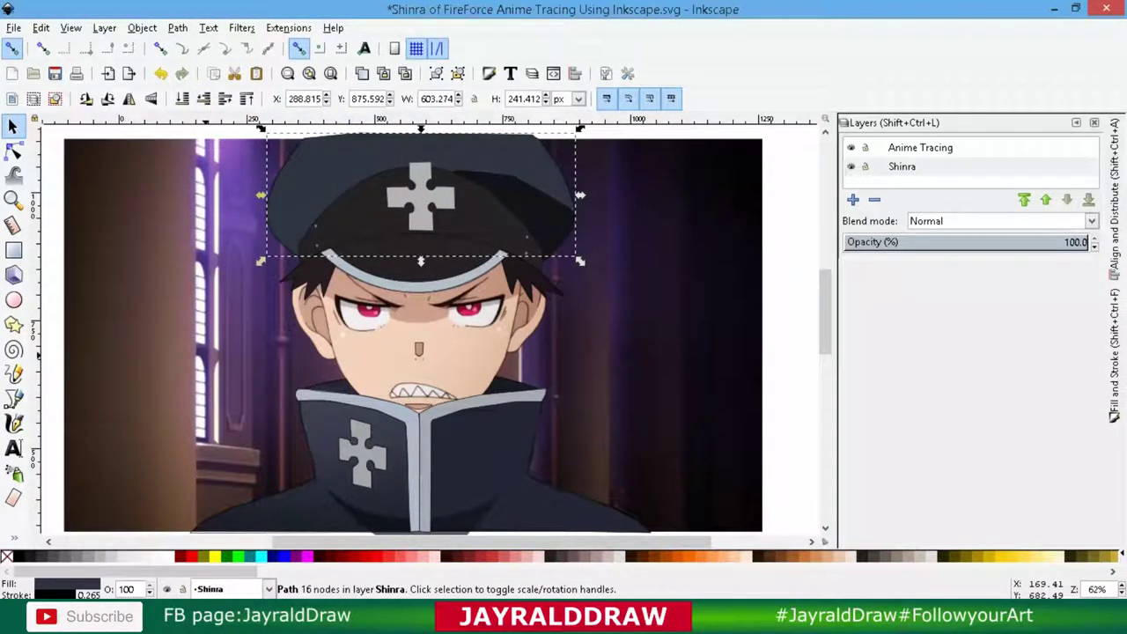
{"action": "key", "text": "Tab"}
{"action": "key", "text": "End"}
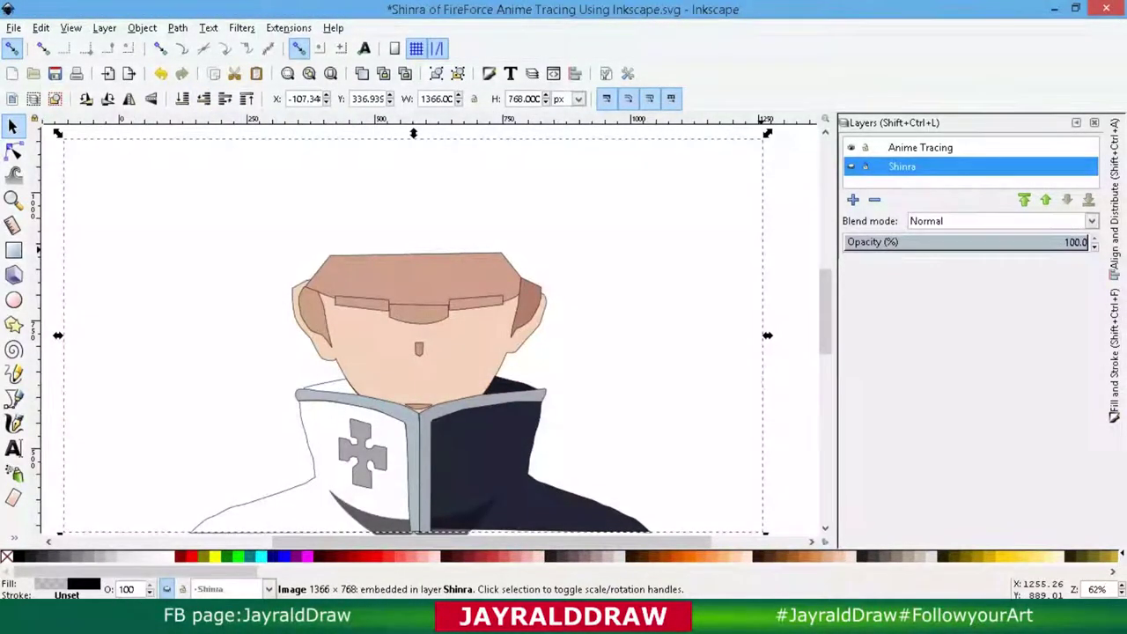
{"action": "key", "text": "Home"}
Cut the 13 cap pieces and paste them in place into the Anime Tracing layer.
{"action": "left_click", "coordinate": [521, 185]}
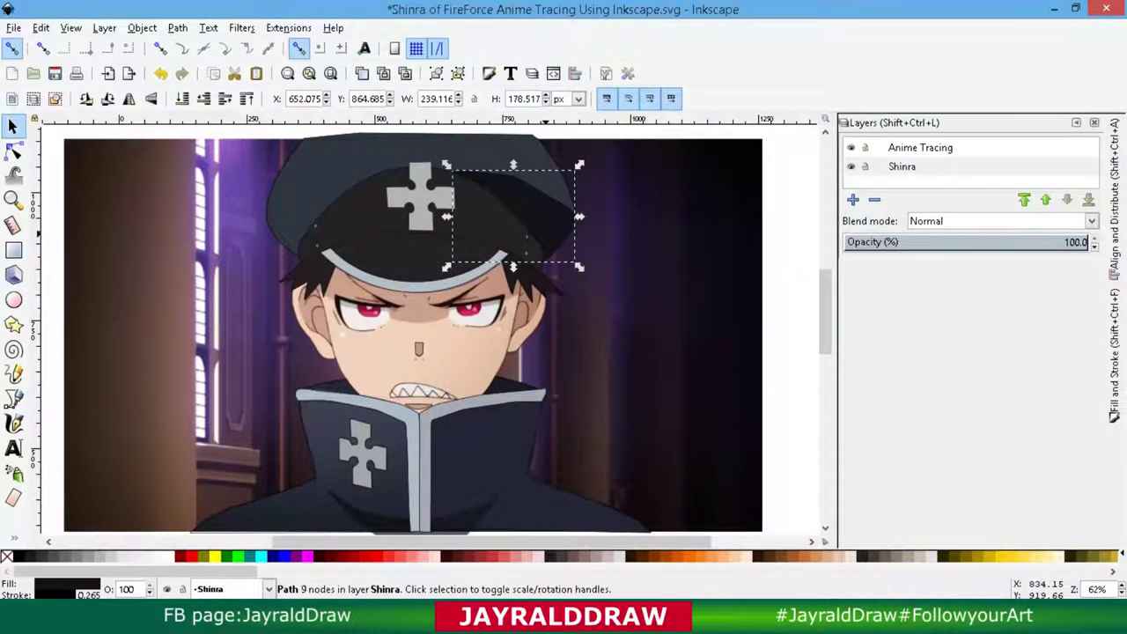
{"action": "left_click_drag", "start_coordinate": [256, 125], "coordinate": [582, 310]}
{"action": "right_click", "coordinate": [440, 231]}
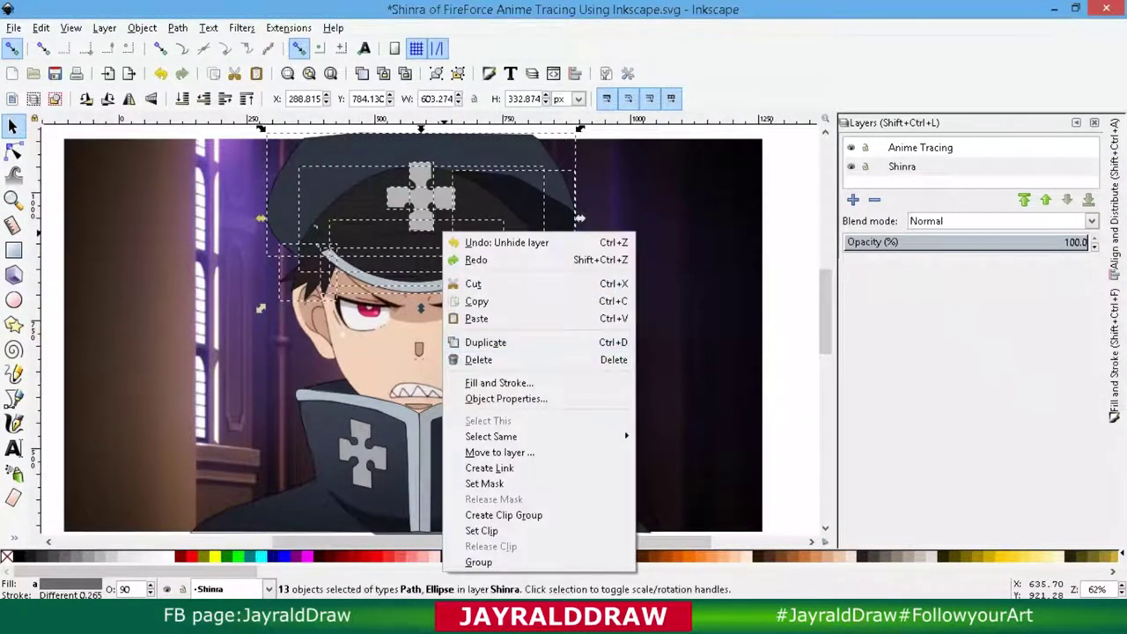
{"action": "left_click", "coordinate": [471, 279]}
{"action": "left_click", "coordinate": [920, 147]}
{"action": "key", "text": "ctrl+alt+v"}
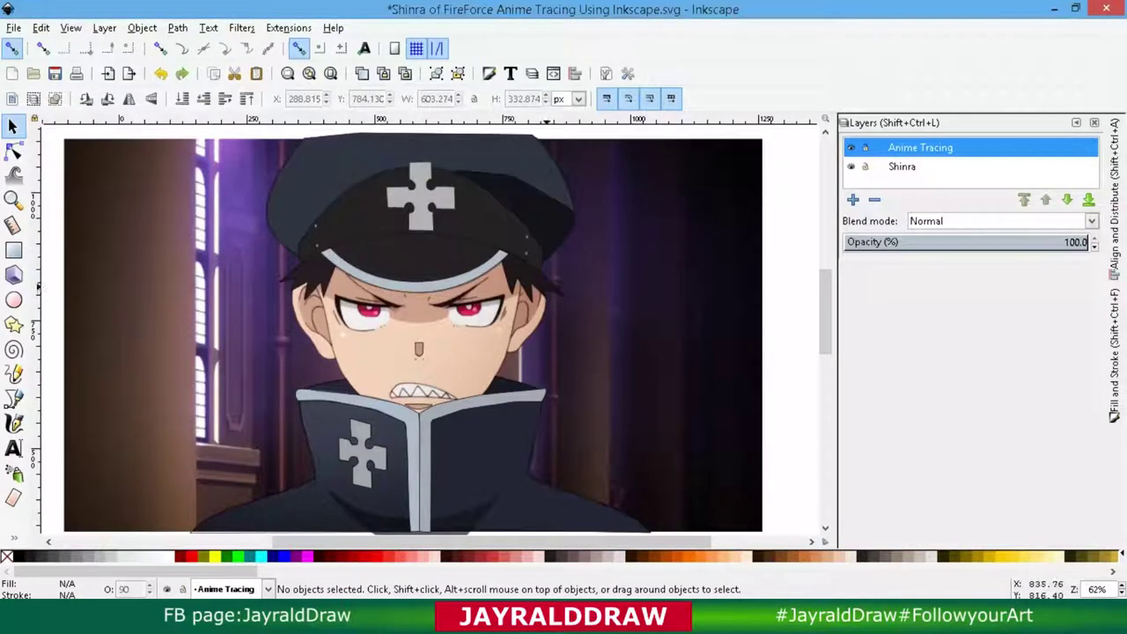
Group the 13 cap objects and copy the group.
{"action": "left_click", "coordinate": [529, 203]}
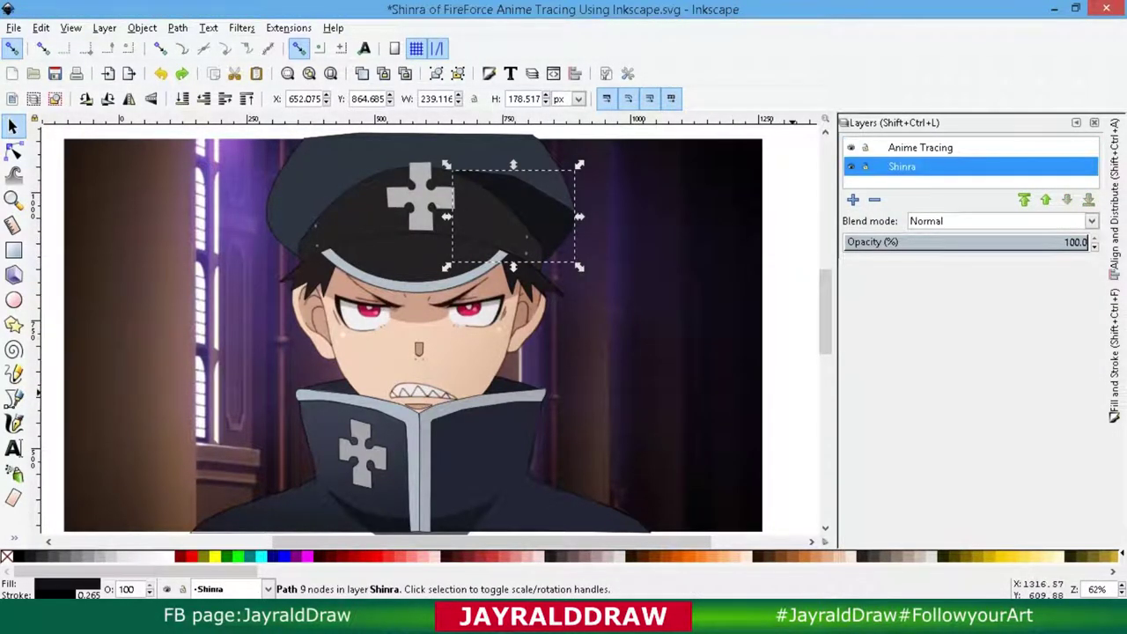
{"action": "key", "text": "ctrl+a"}
{"action": "left_click", "coordinate": [435, 73]}
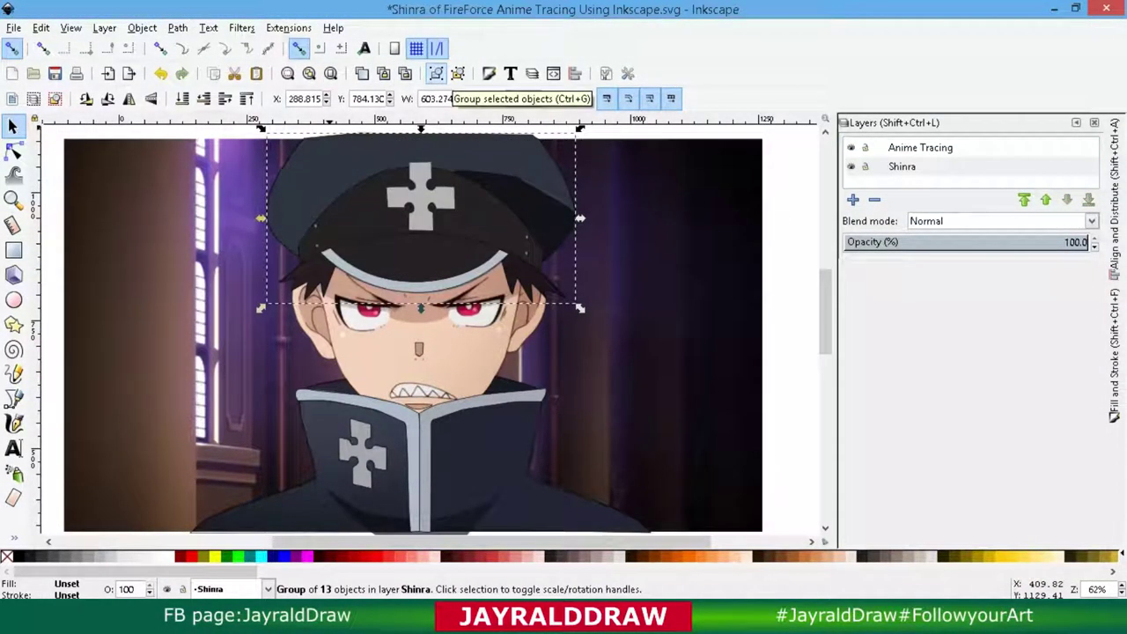
{"action": "right_click", "coordinate": [430, 215]}
{"action": "left_click", "coordinate": [462, 282]}
Paste the cap group into the Anime Tracing layer with Shinra hidden, then nudge it up-left.
{"action": "left_click", "coordinate": [851, 167]}
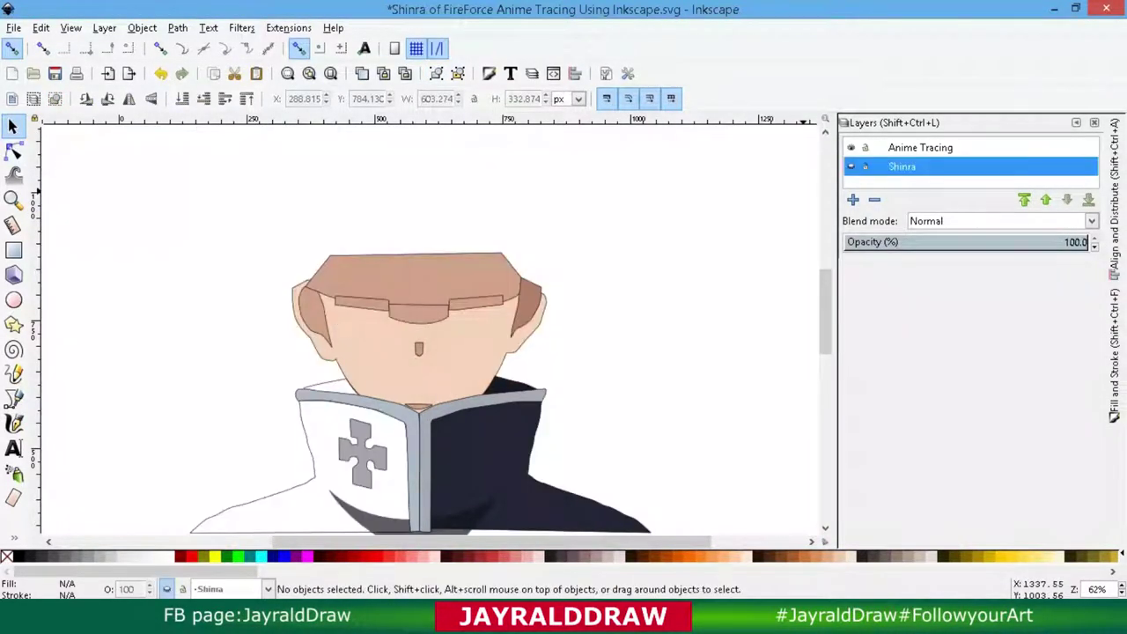
{"action": "left_click", "coordinate": [920, 147]}
{"action": "right_click", "coordinate": [468, 181]}
{"action": "left_click", "coordinate": [502, 267]}
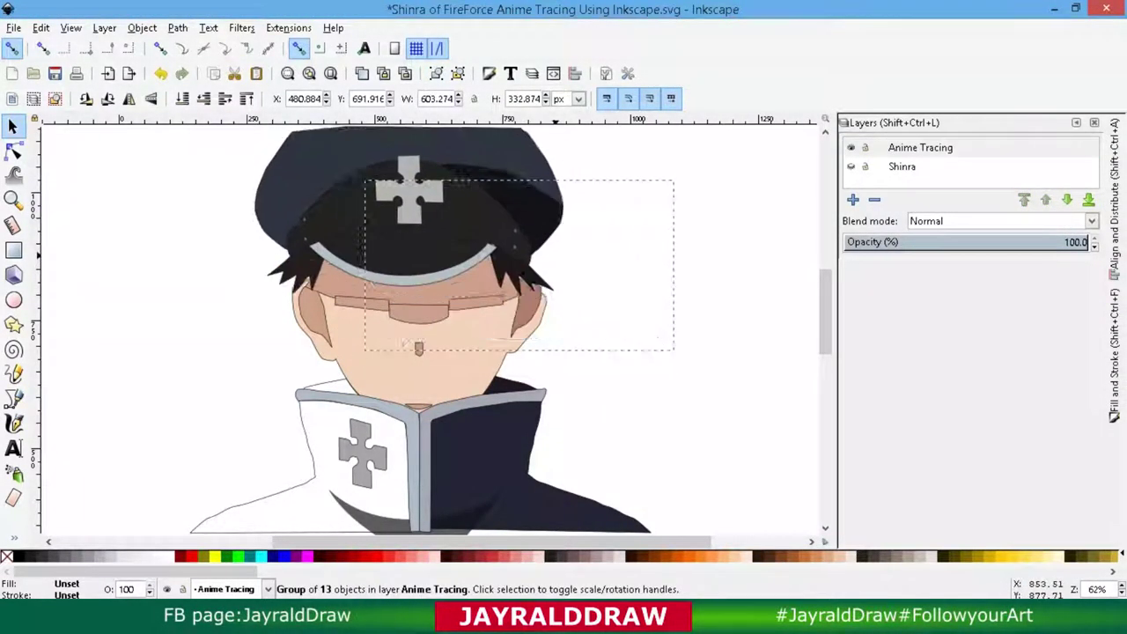
{"action": "left_click", "coordinate": [851, 167]}
{"action": "left_click_drag", "start_coordinate": [424, 227], "coordinate": [415, 223]}
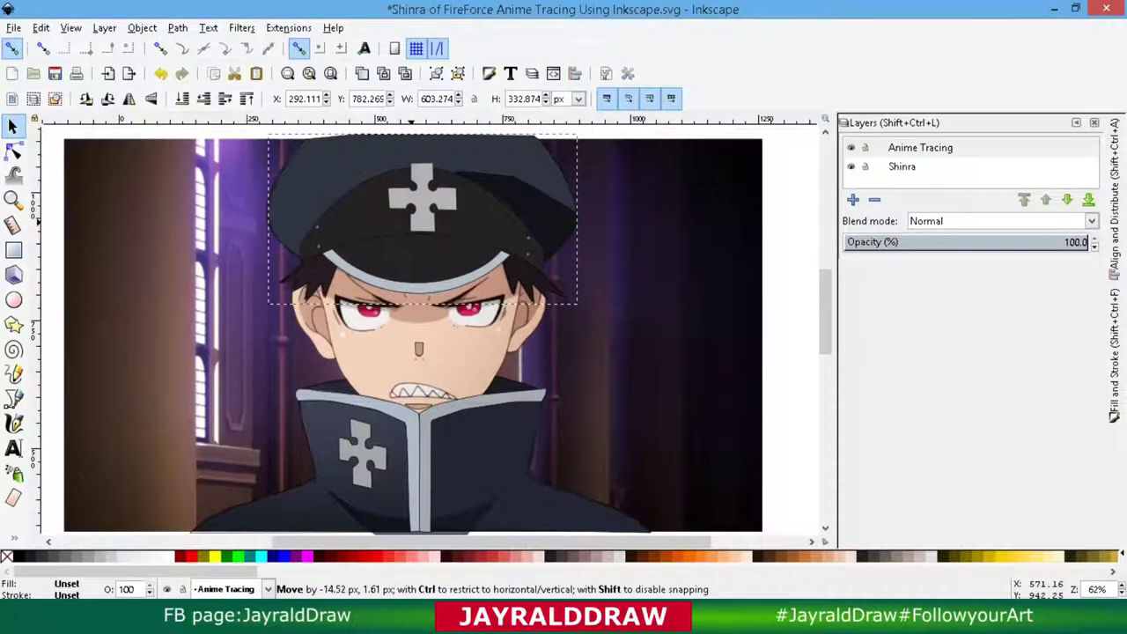
Nudge the cap group into alignment, hide the Shinra layer, and zoom out to the whole figure.
{"action": "key", "text": "plus"}
{"action": "key", "text": "plus"}
{"action": "left_click_drag", "start_coordinate": [410, 278], "coordinate": [411, 280]}
{"action": "left_click_drag", "start_coordinate": [513, 274], "coordinate": [514, 274]}
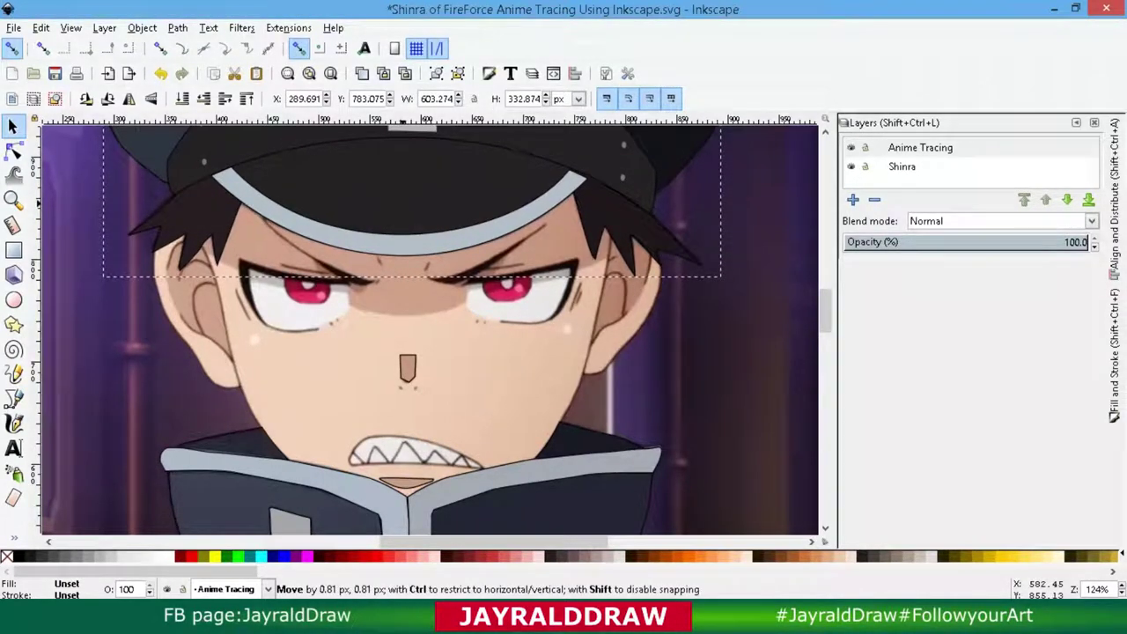
{"action": "left_click", "coordinate": [850, 166]}
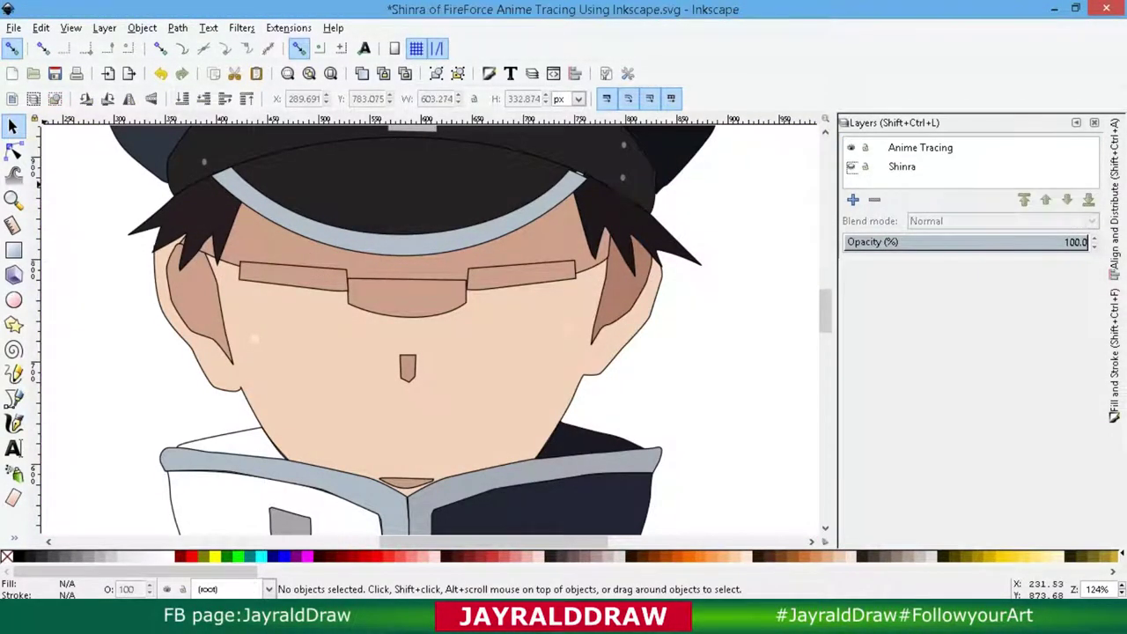
{"action": "key", "text": "z"}
{"action": "key", "text": "minus"}
{"action": "key", "text": "minus"}
{"action": "key", "text": "minus"}
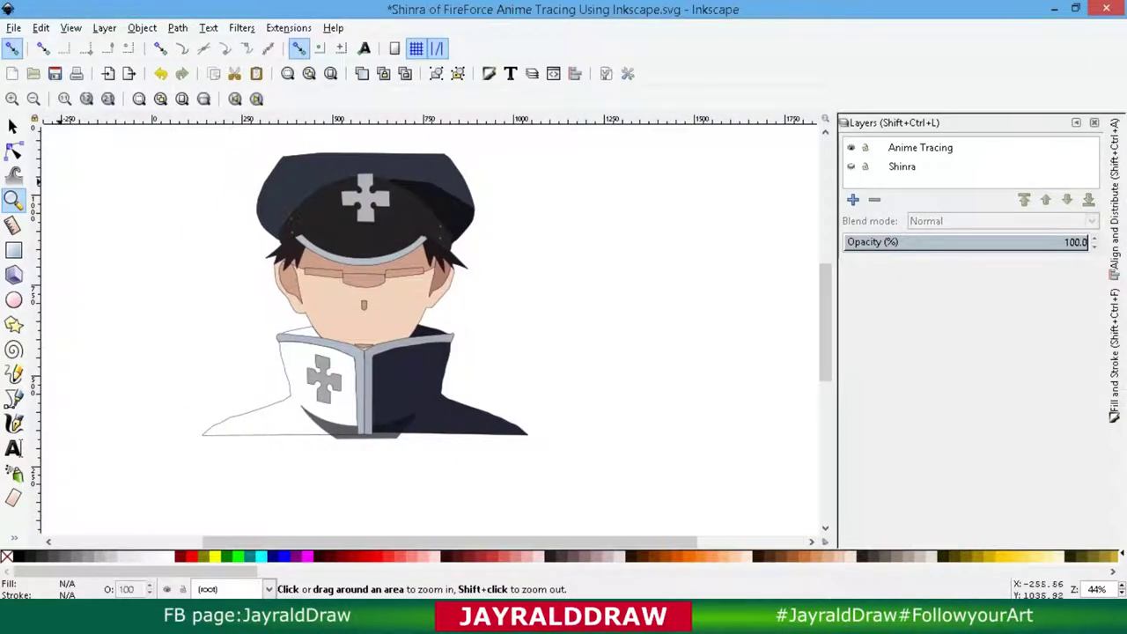
Recolour the left collar and small shoulder piece with the coat's dark navy.
{"action": "key", "text": "s"}
{"action": "left_click", "coordinate": [273, 435]}
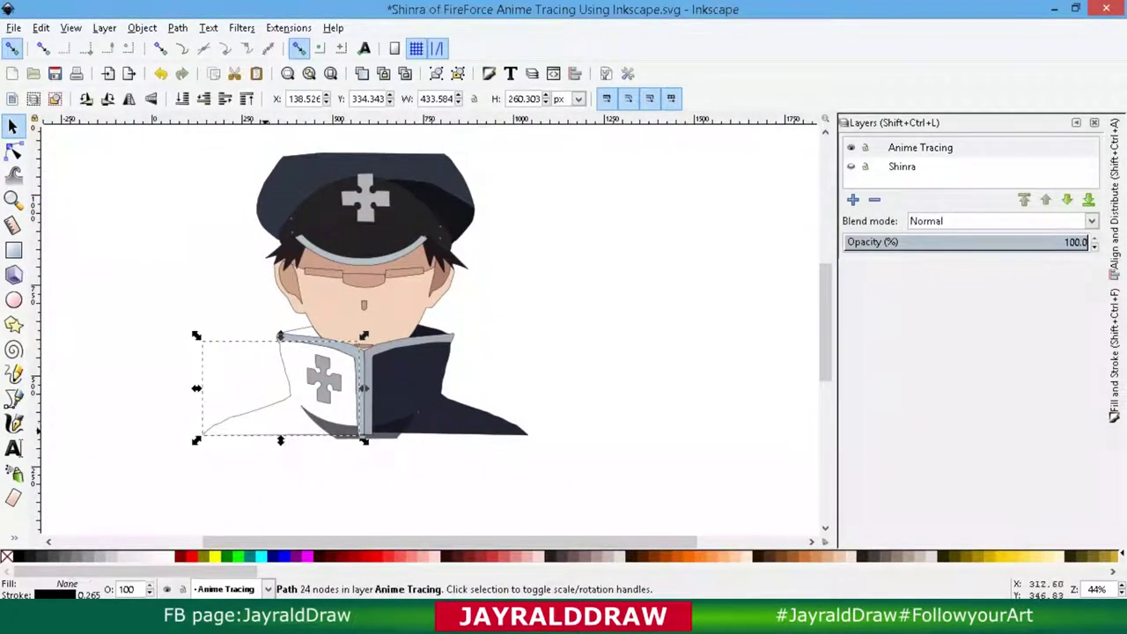
{"action": "key", "text": "d"}
{"action": "left_click", "coordinate": [405, 387]}
{"action": "key", "text": "s"}
{"action": "left_click", "coordinate": [304, 339]}
{"action": "key", "text": "d"}
{"action": "left_click", "coordinate": [405, 387]}
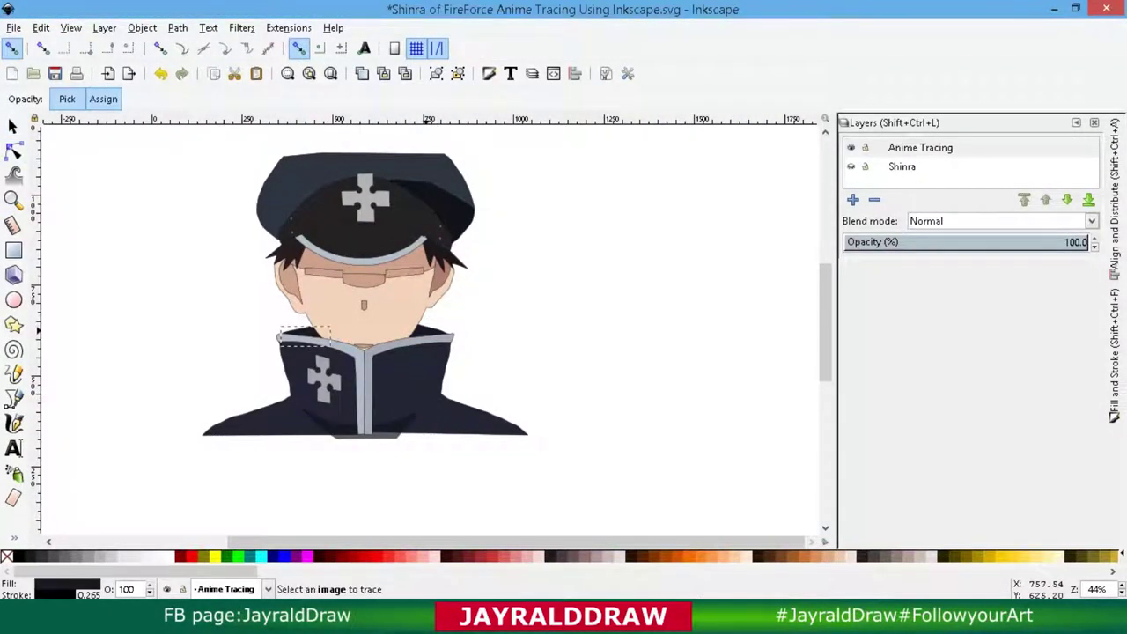
Group all objects in the Anime Tracing layer, then check selections of the figure and cap group.
{"action": "key", "text": "ctrl+a"}
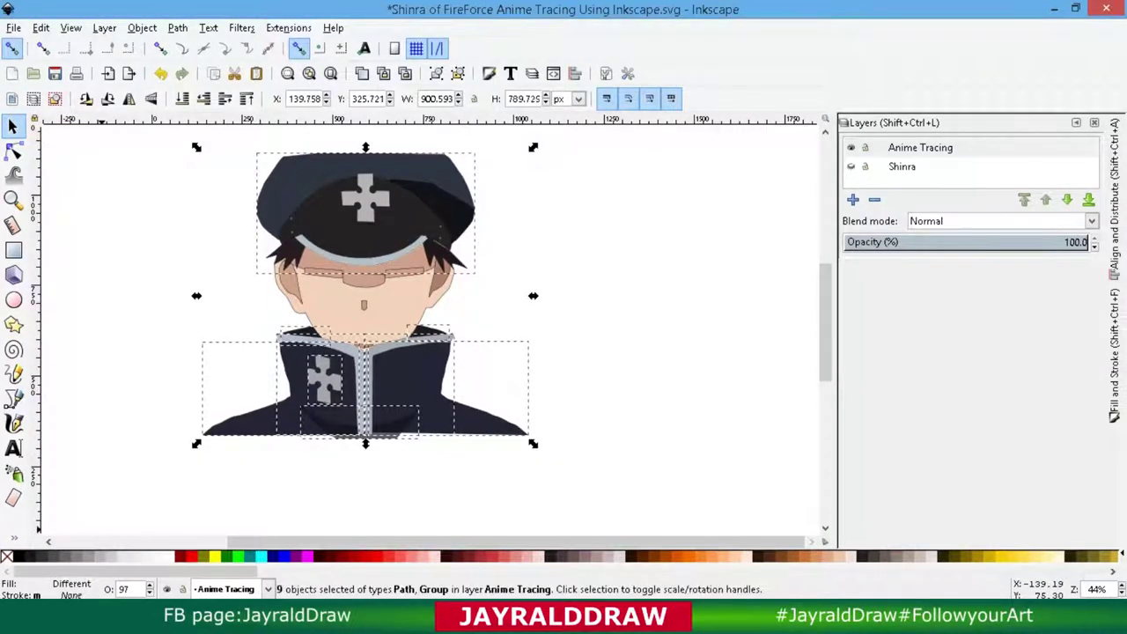
{"action": "key", "text": "Escape"}
{"action": "scroll", "coordinate": [431, 330], "scroll_direction": "left", "scroll_amount": 1}
{"action": "key", "text": "ctrl+a"}
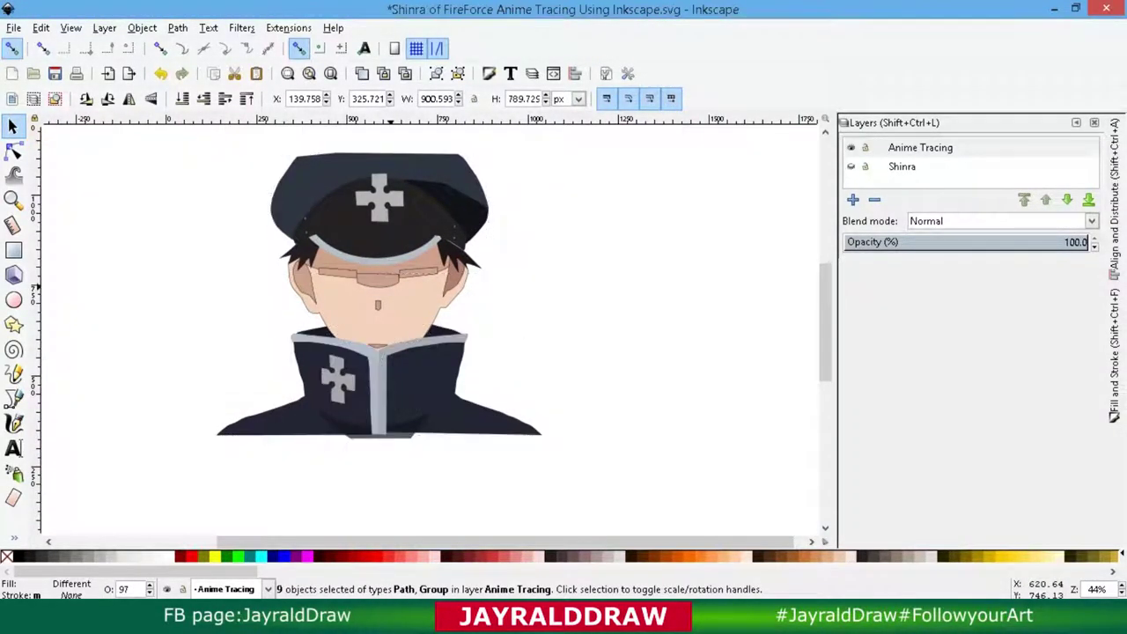
{"action": "left_click", "coordinate": [407, 298]}
{"action": "left_click", "coordinate": [406, 514]}
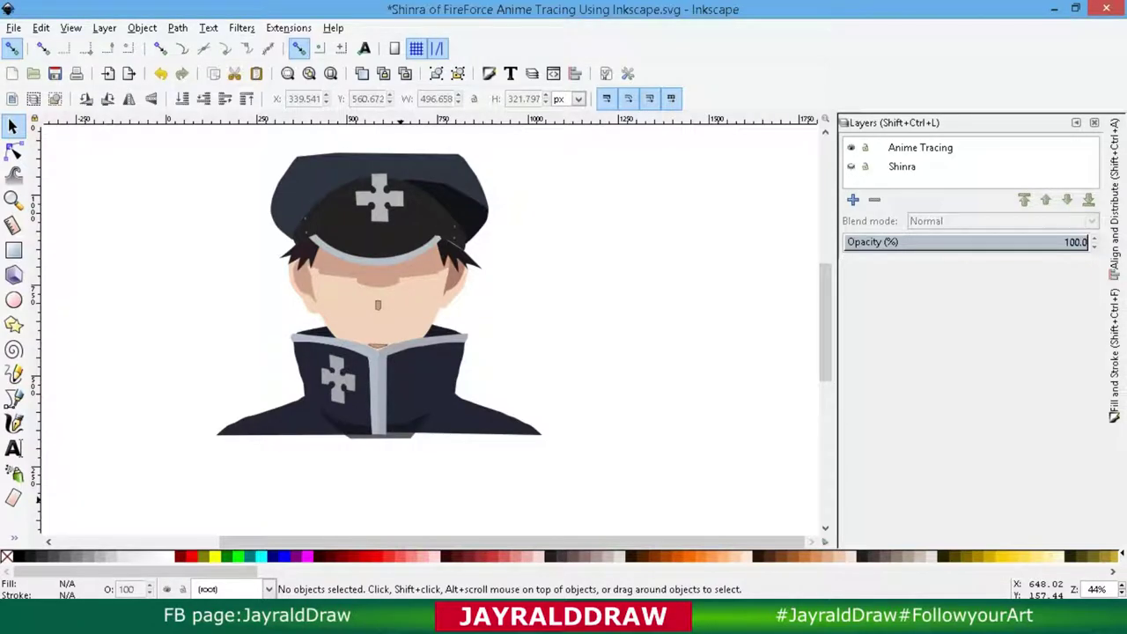
{"action": "left_click", "coordinate": [379, 305], "text": "shift"}
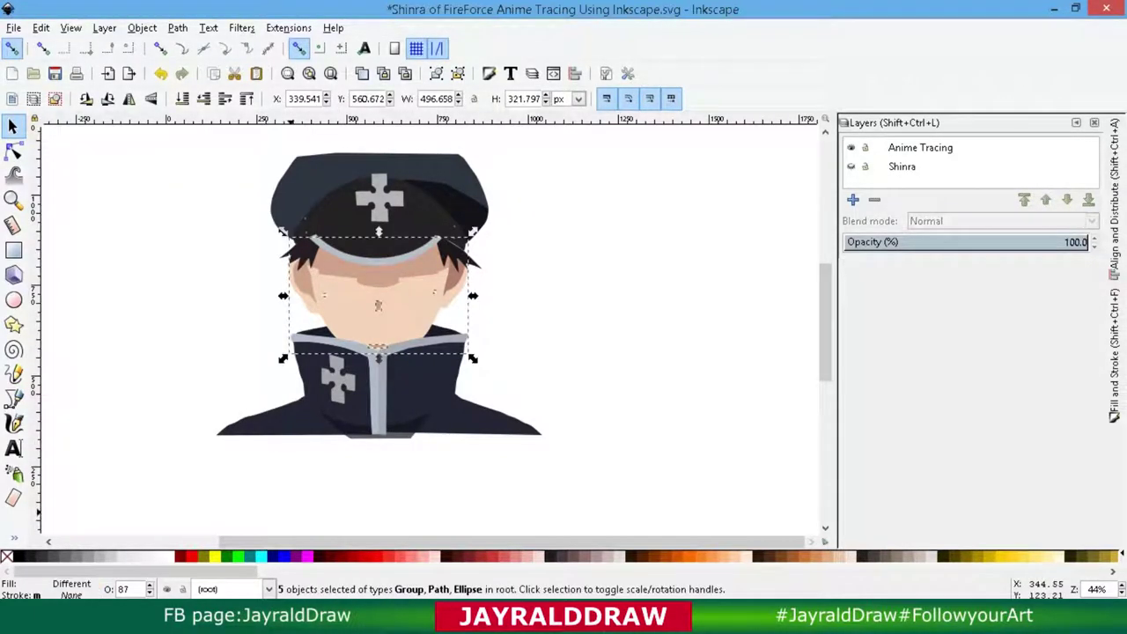
{"action": "left_click_drag", "start_coordinate": [609, 491], "coordinate": [169, 294]}
{"action": "left_click", "coordinate": [667, 398]}
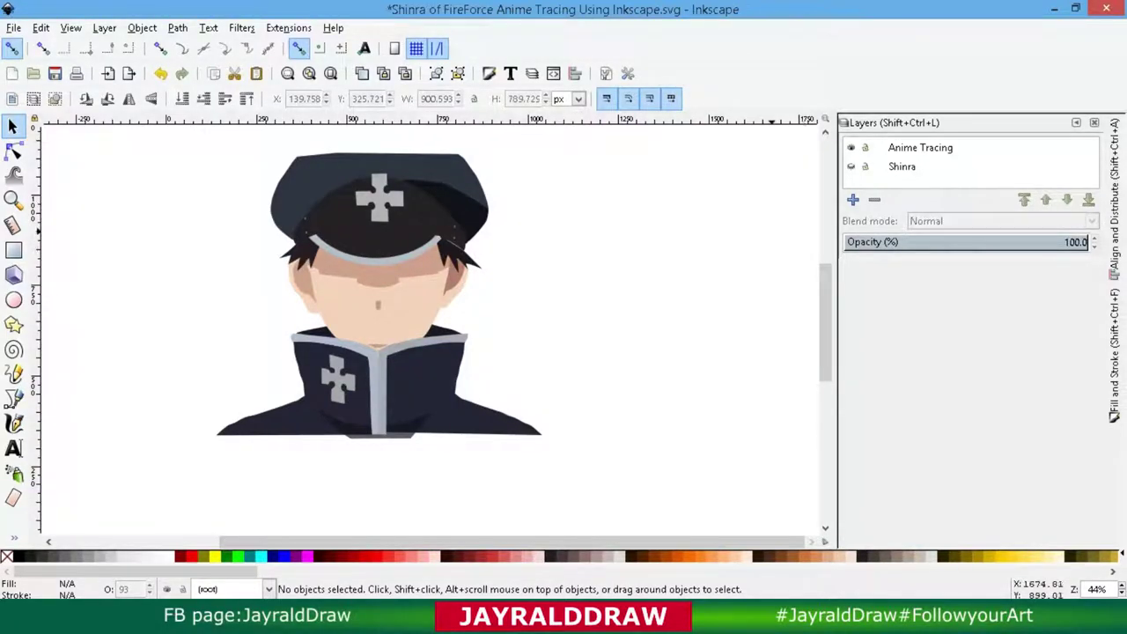
{"action": "key", "text": "Tab"}
{"action": "scroll", "coordinate": [611, 276], "scroll_direction": "up", "scroll_amount": 2}
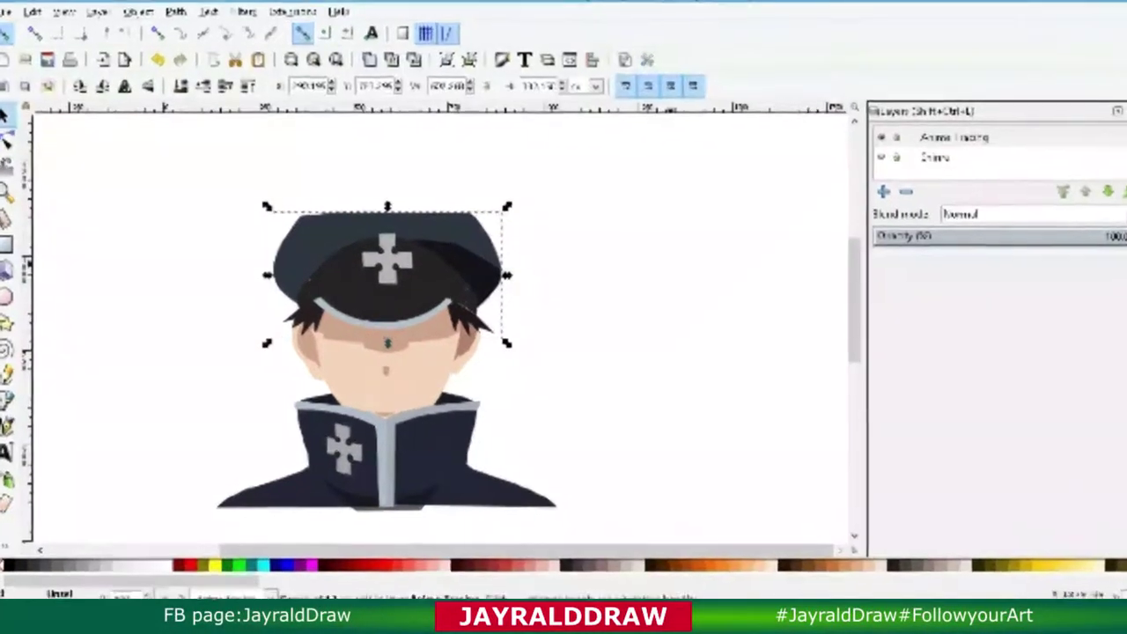